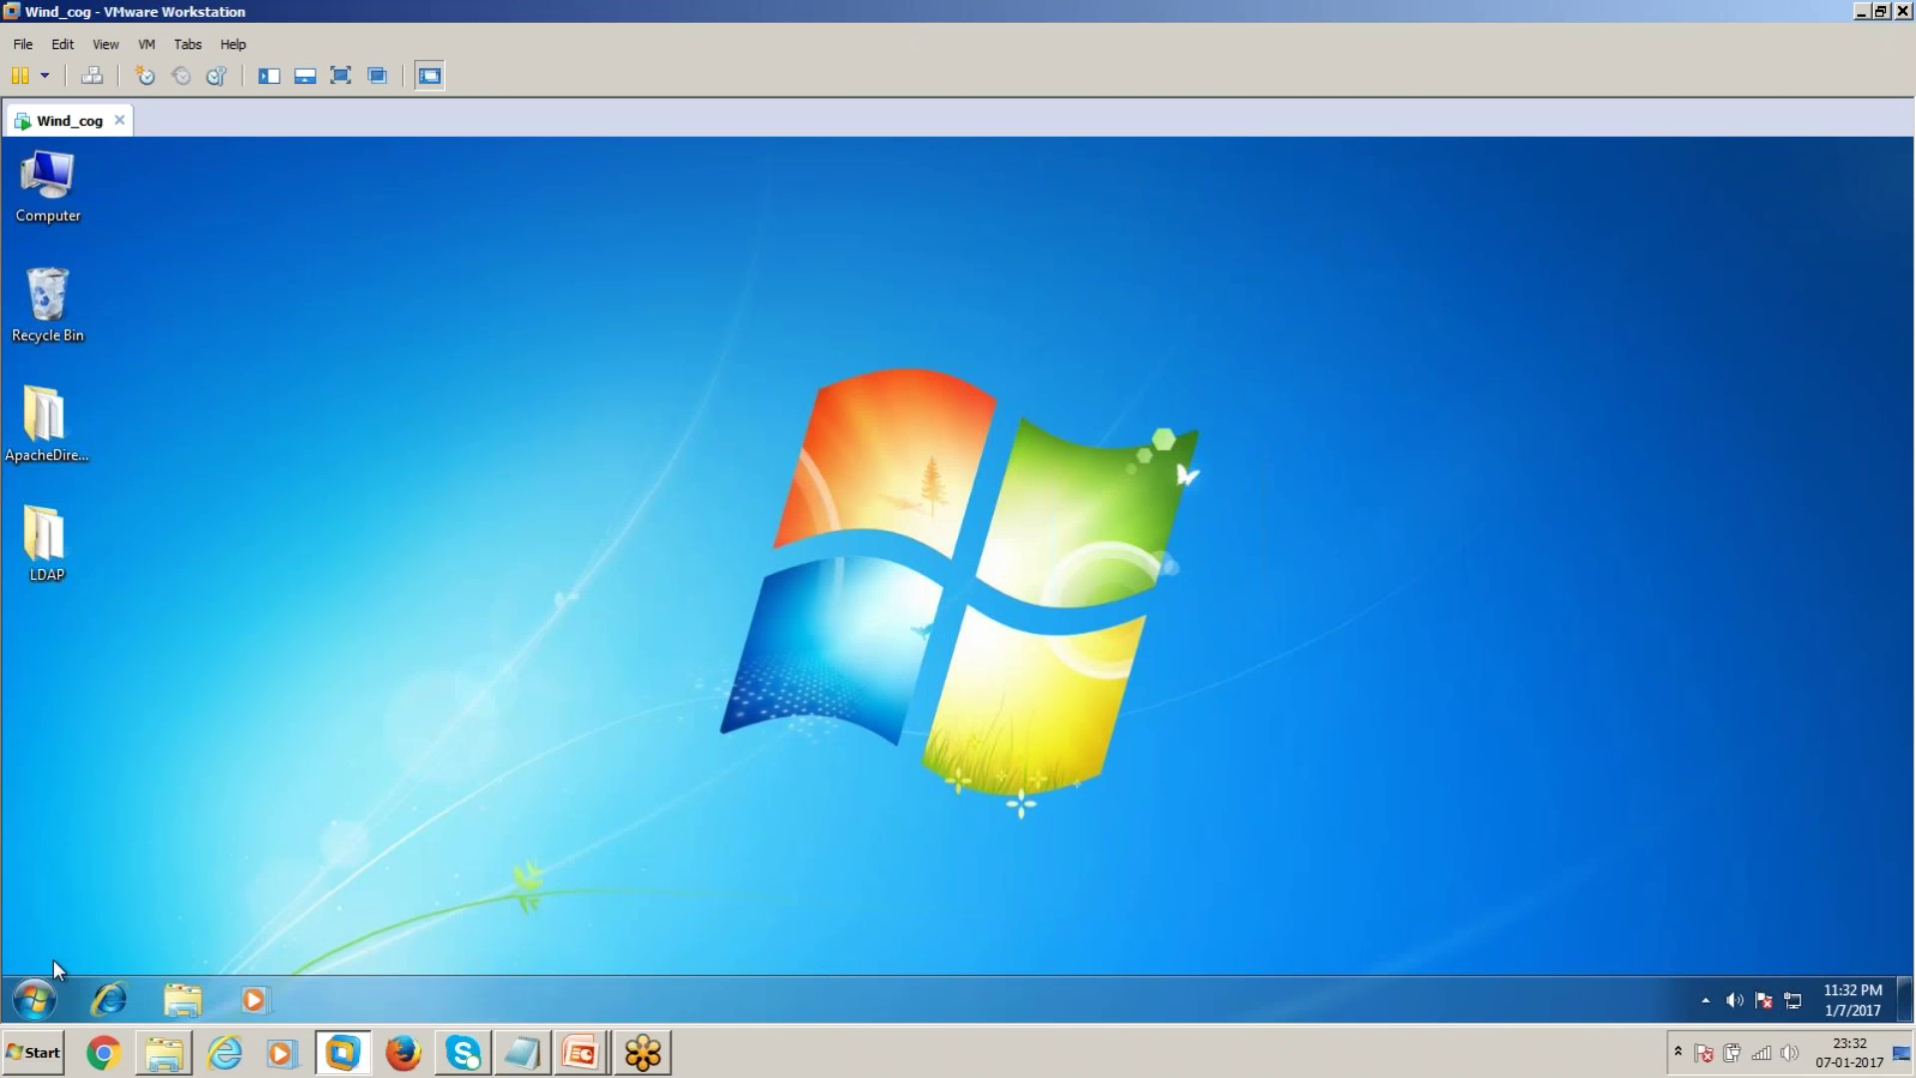
Launch Framework Manager from the Start menu's IBM Cognos 10 FM folder and begin a new project
click(35, 999)
click(140, 886)
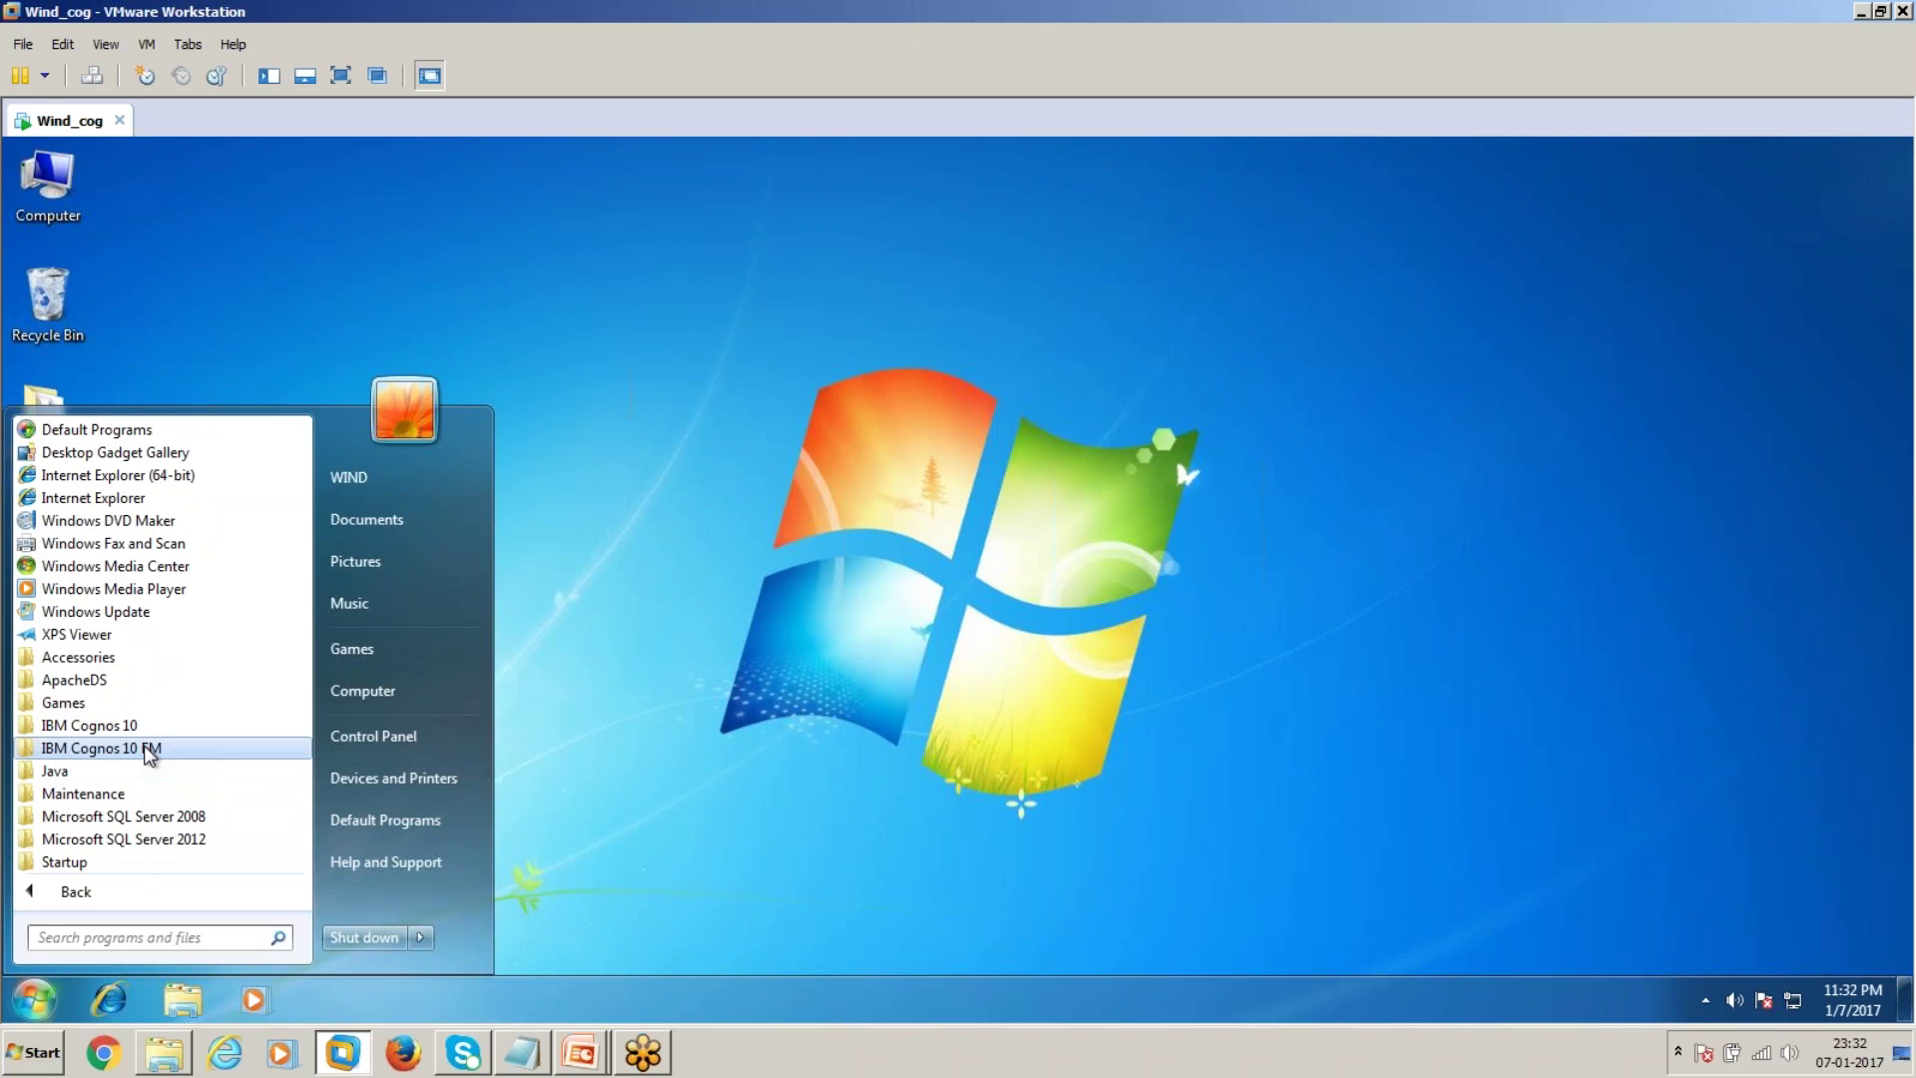
right_click(148, 750)
click(108, 750)
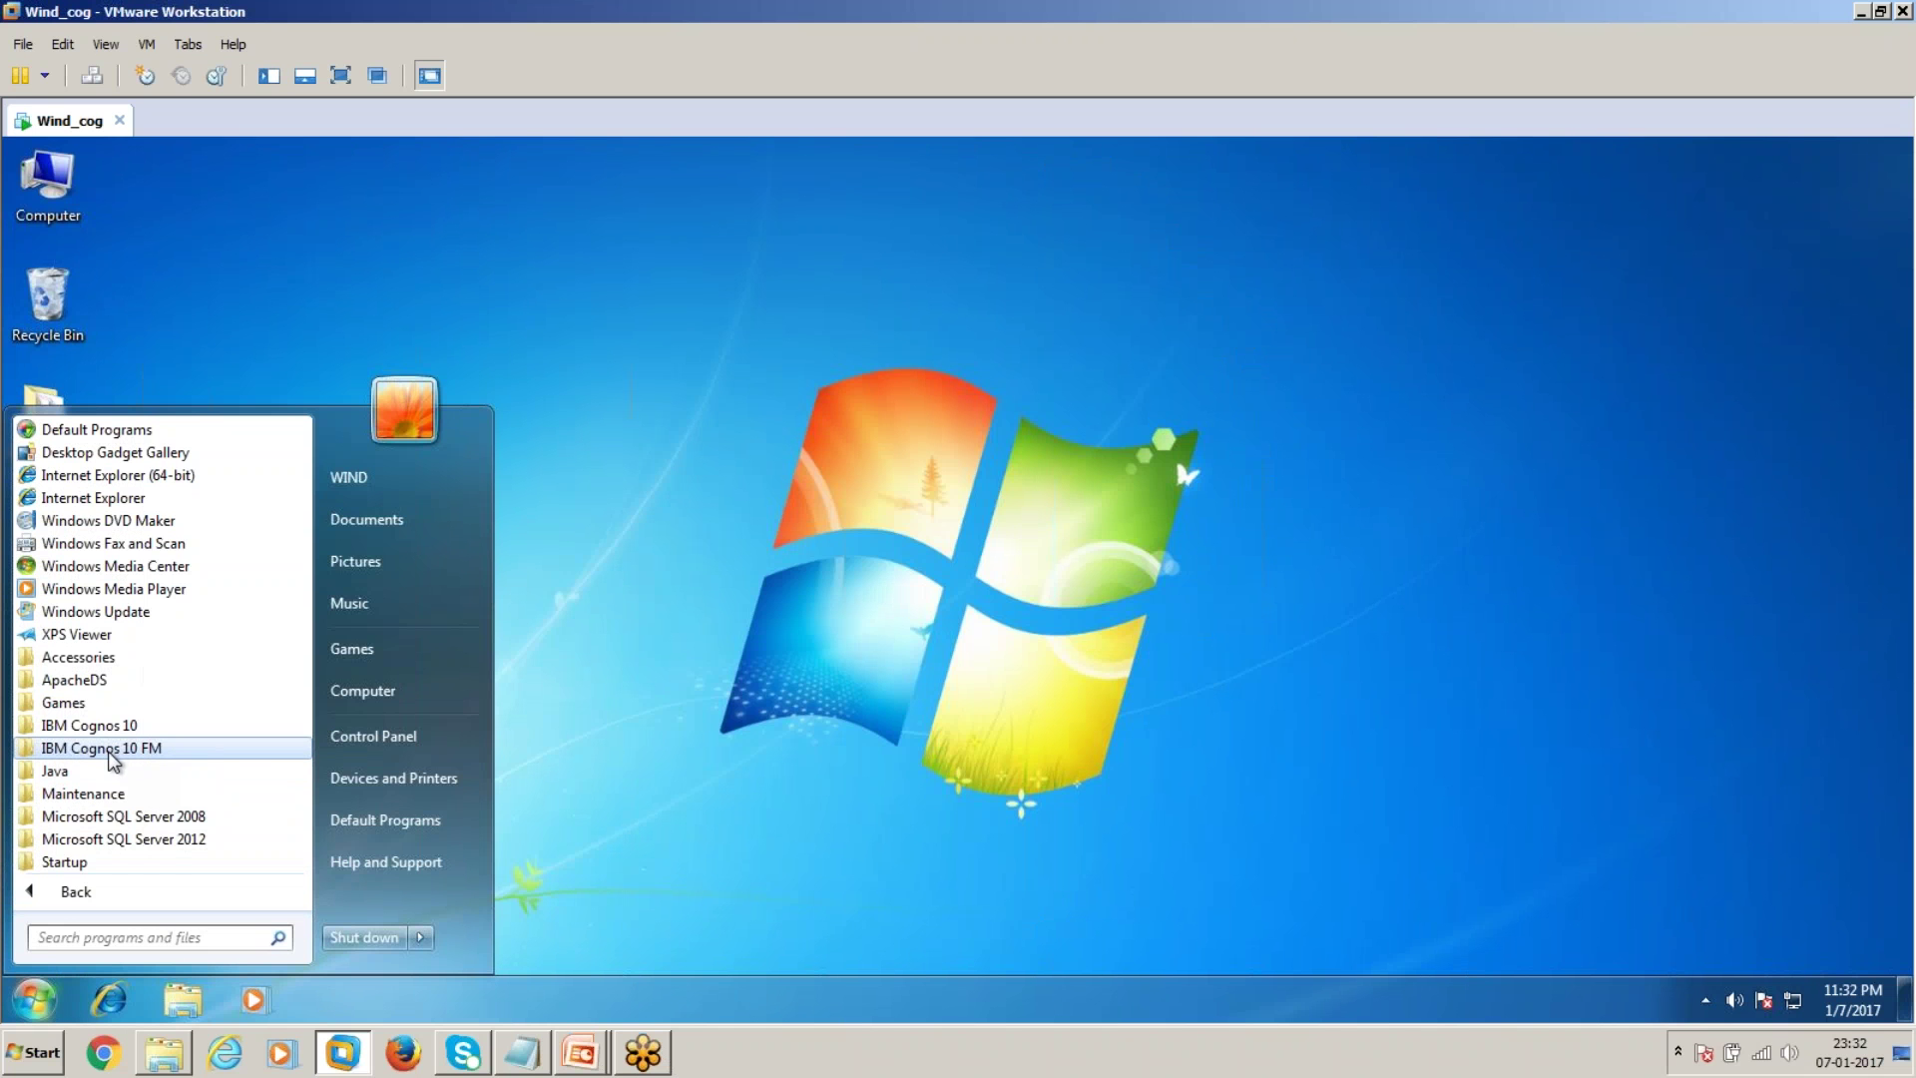
click(107, 750)
click(150, 795)
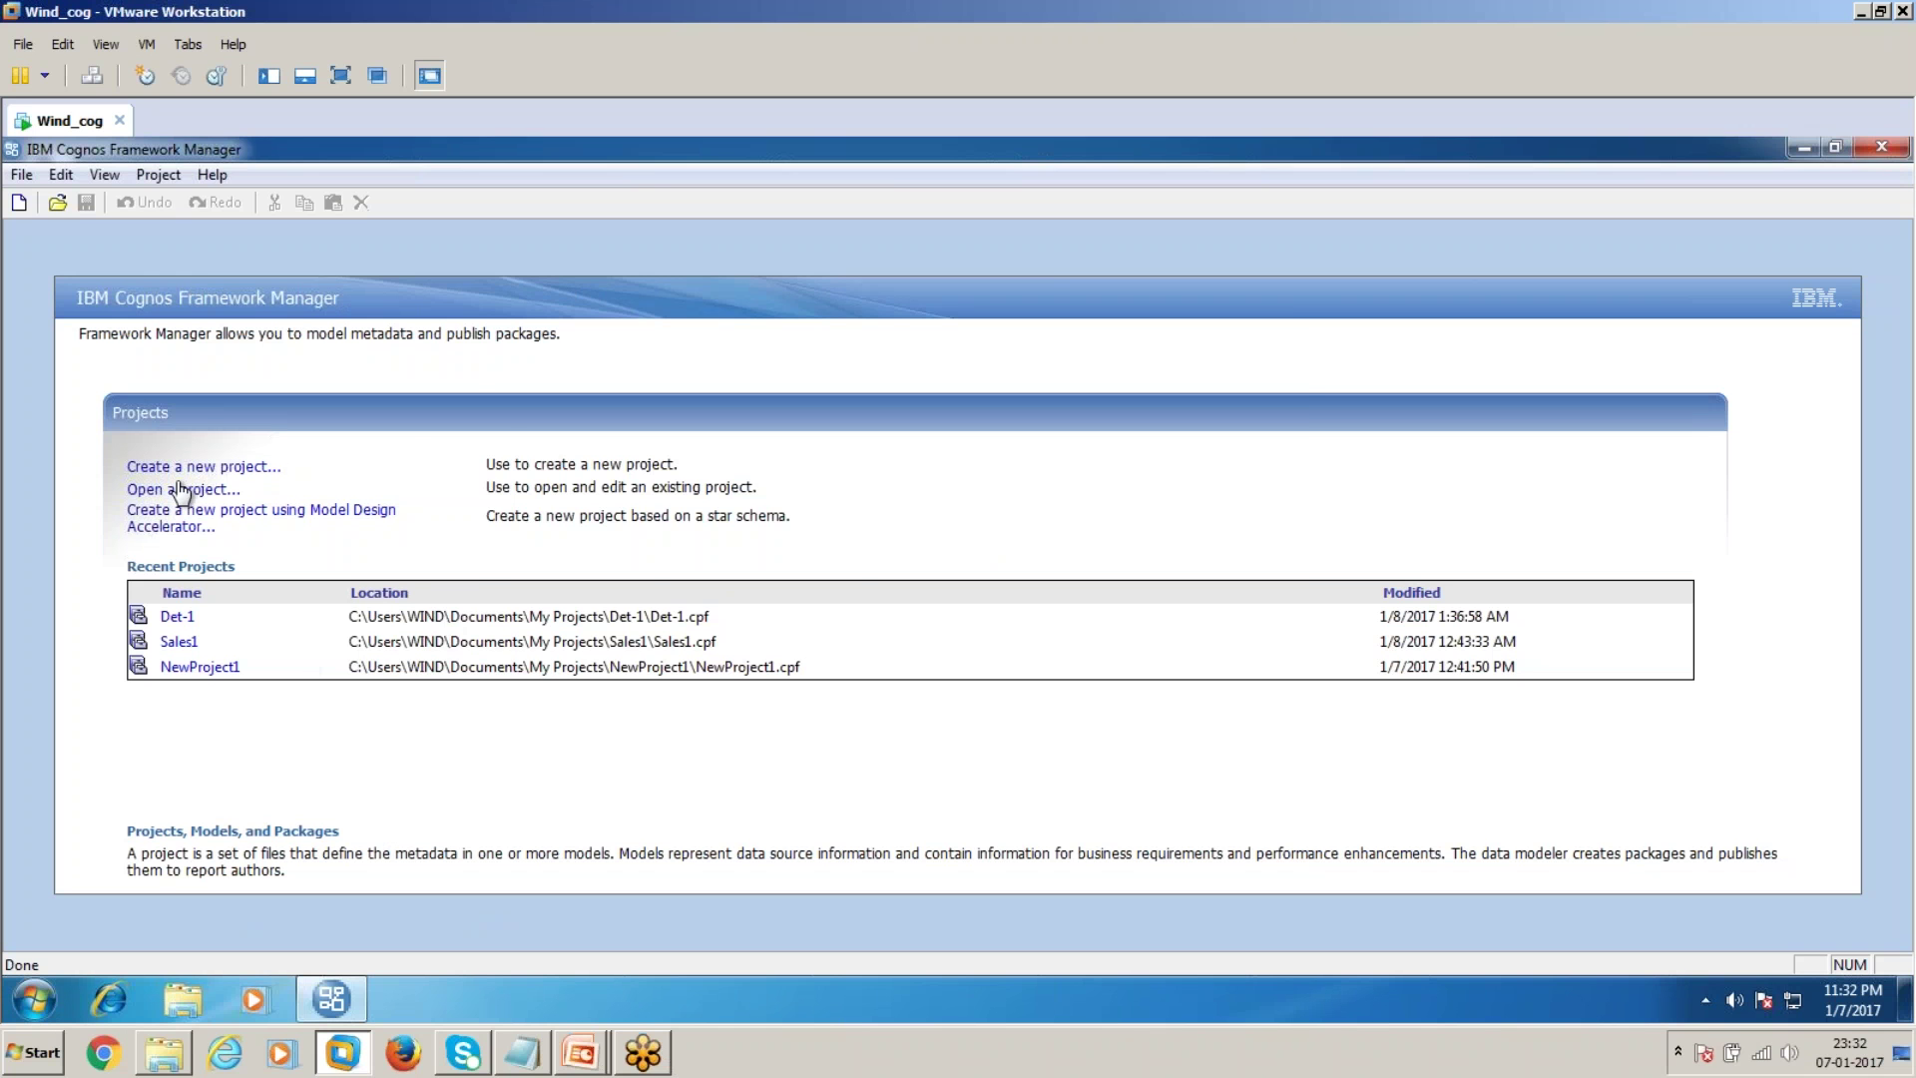
click(262, 466)
Name the new project Determinant with Dynamic Query Mode turned off
click(464, 620)
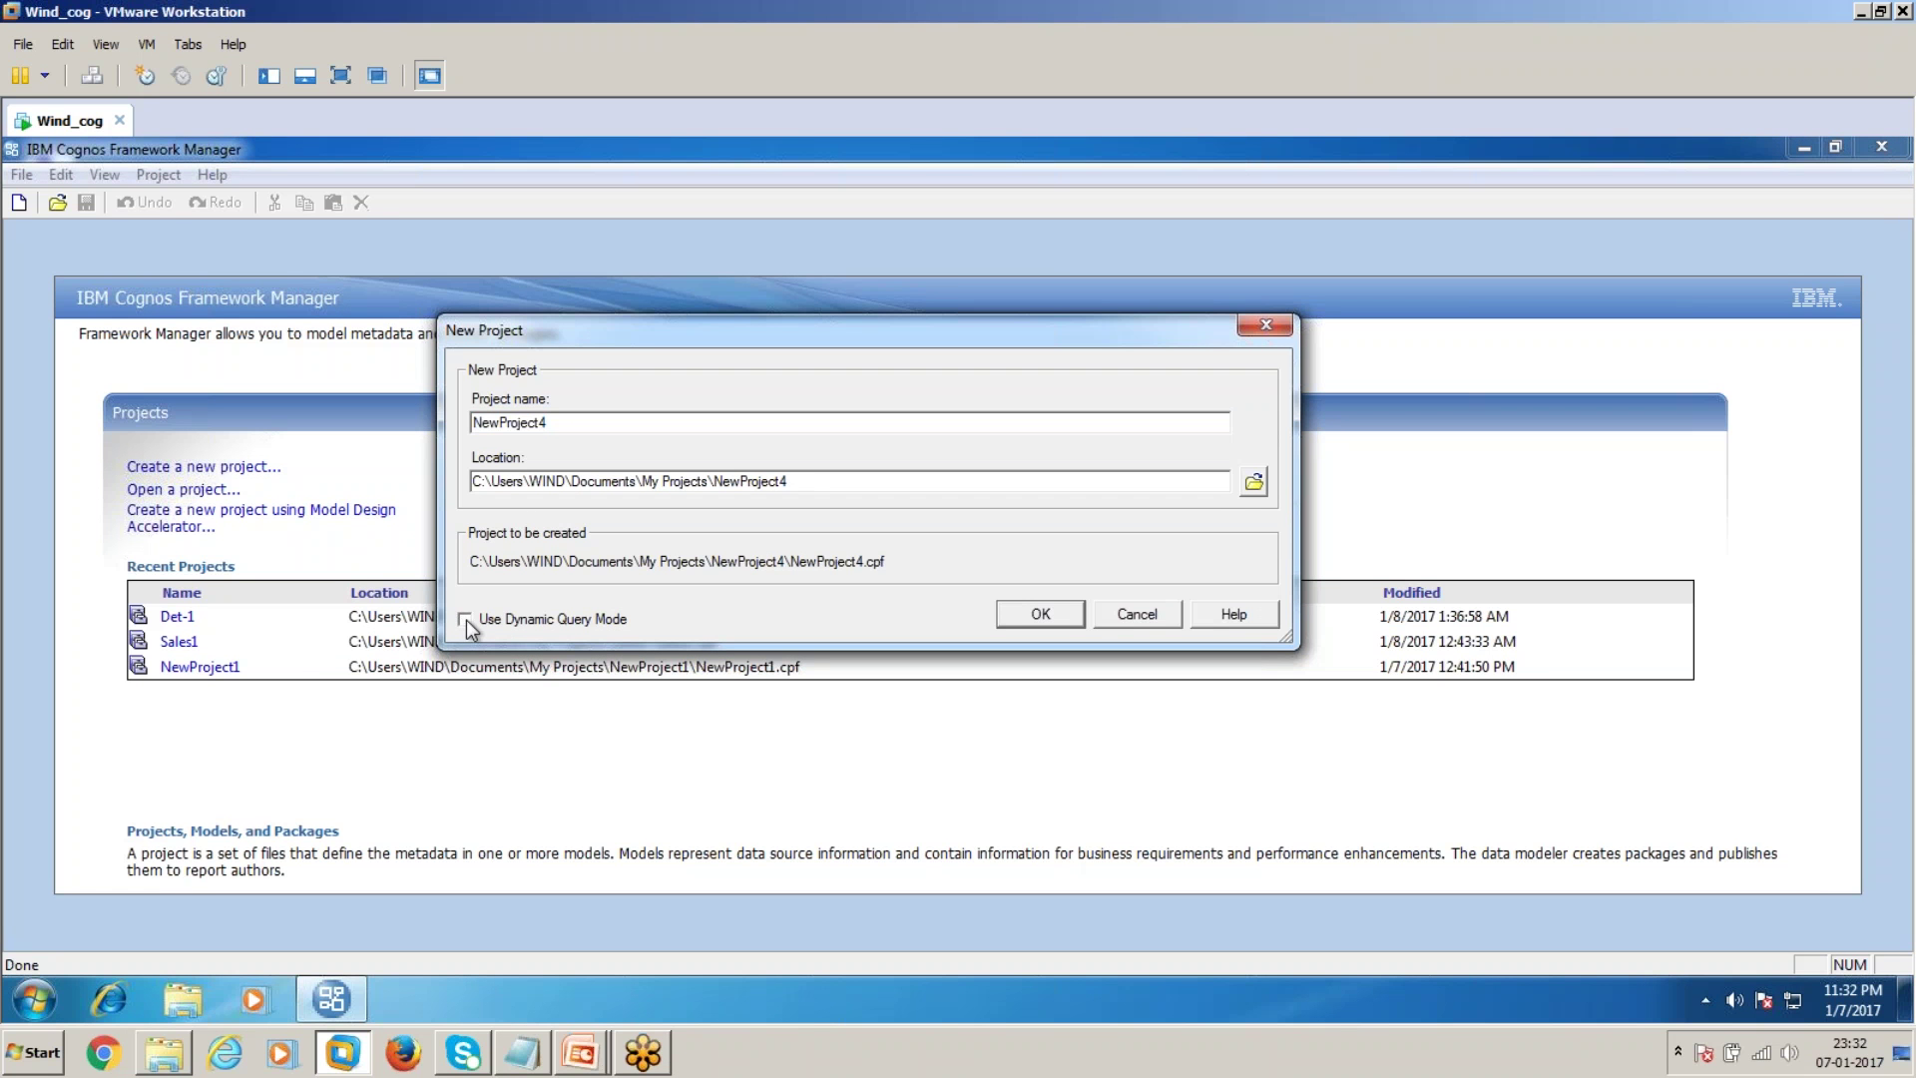
text(De)
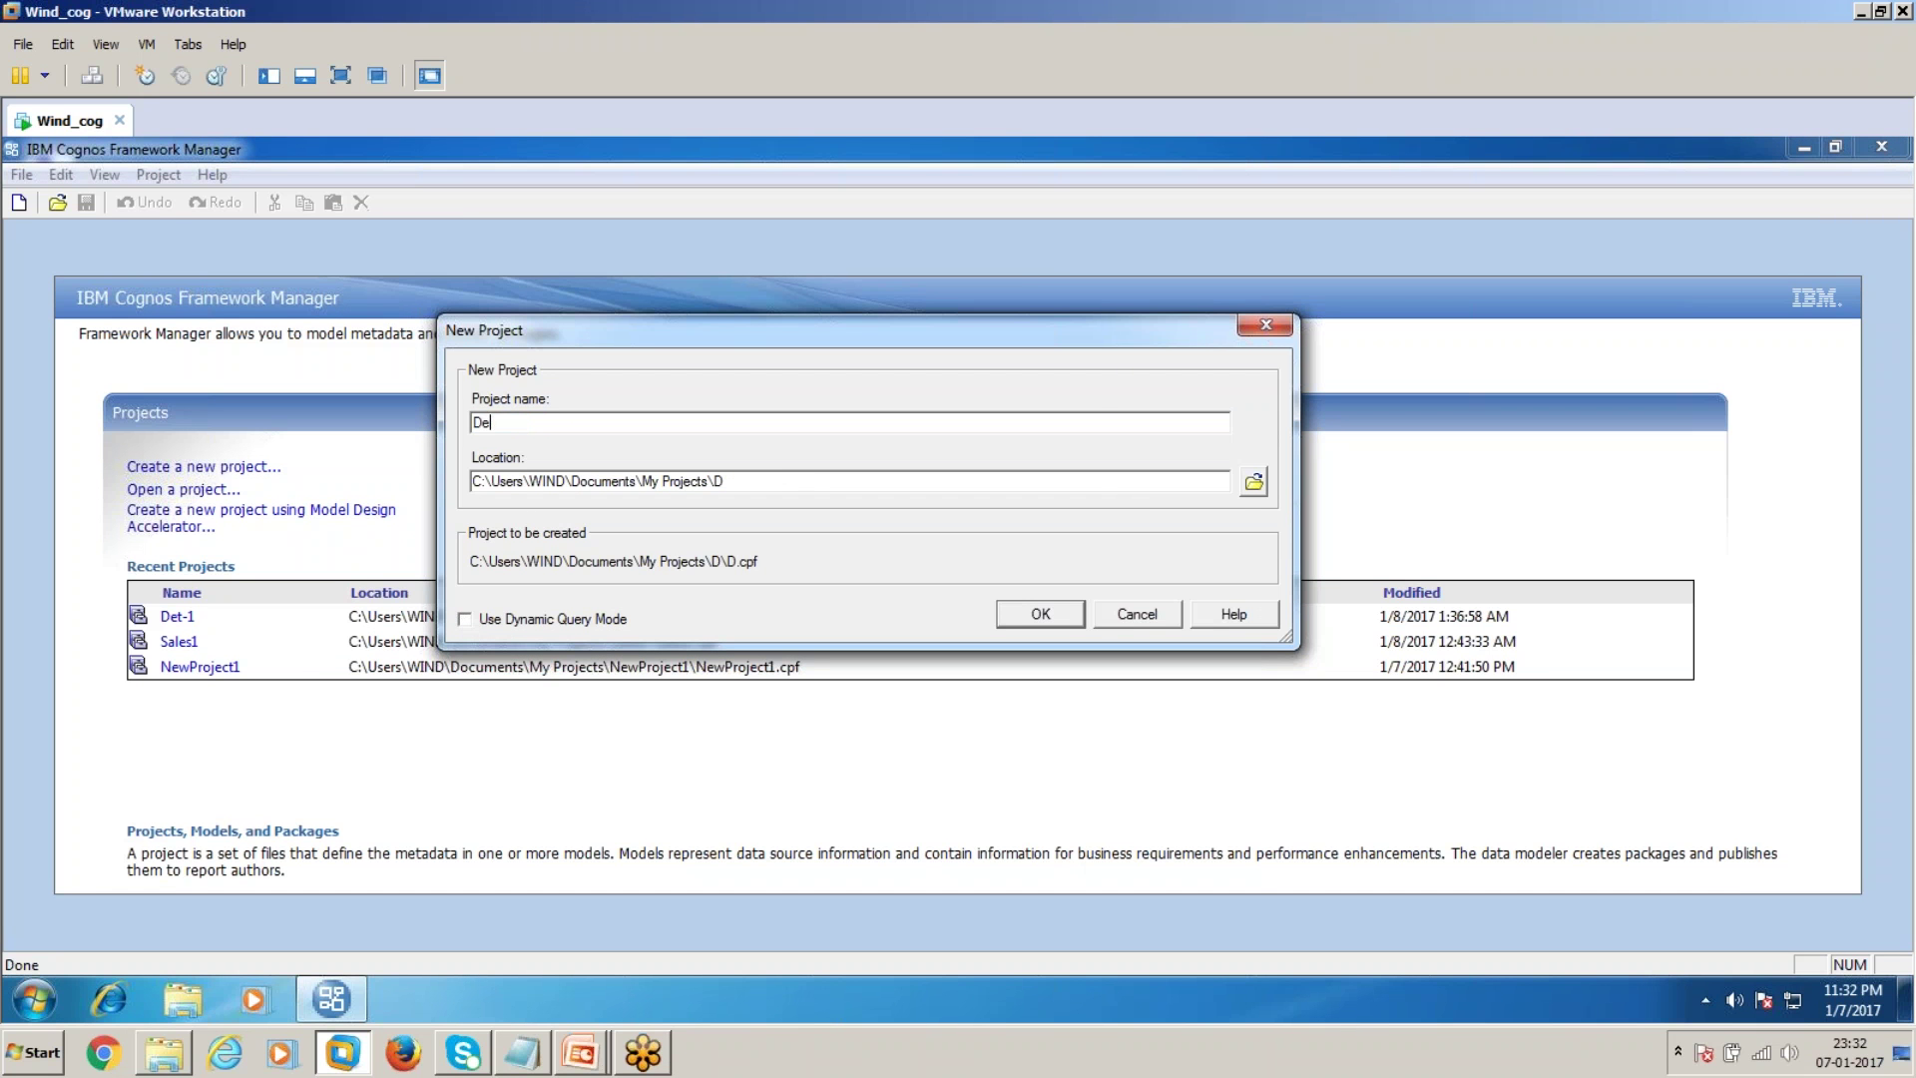
text(terminant)
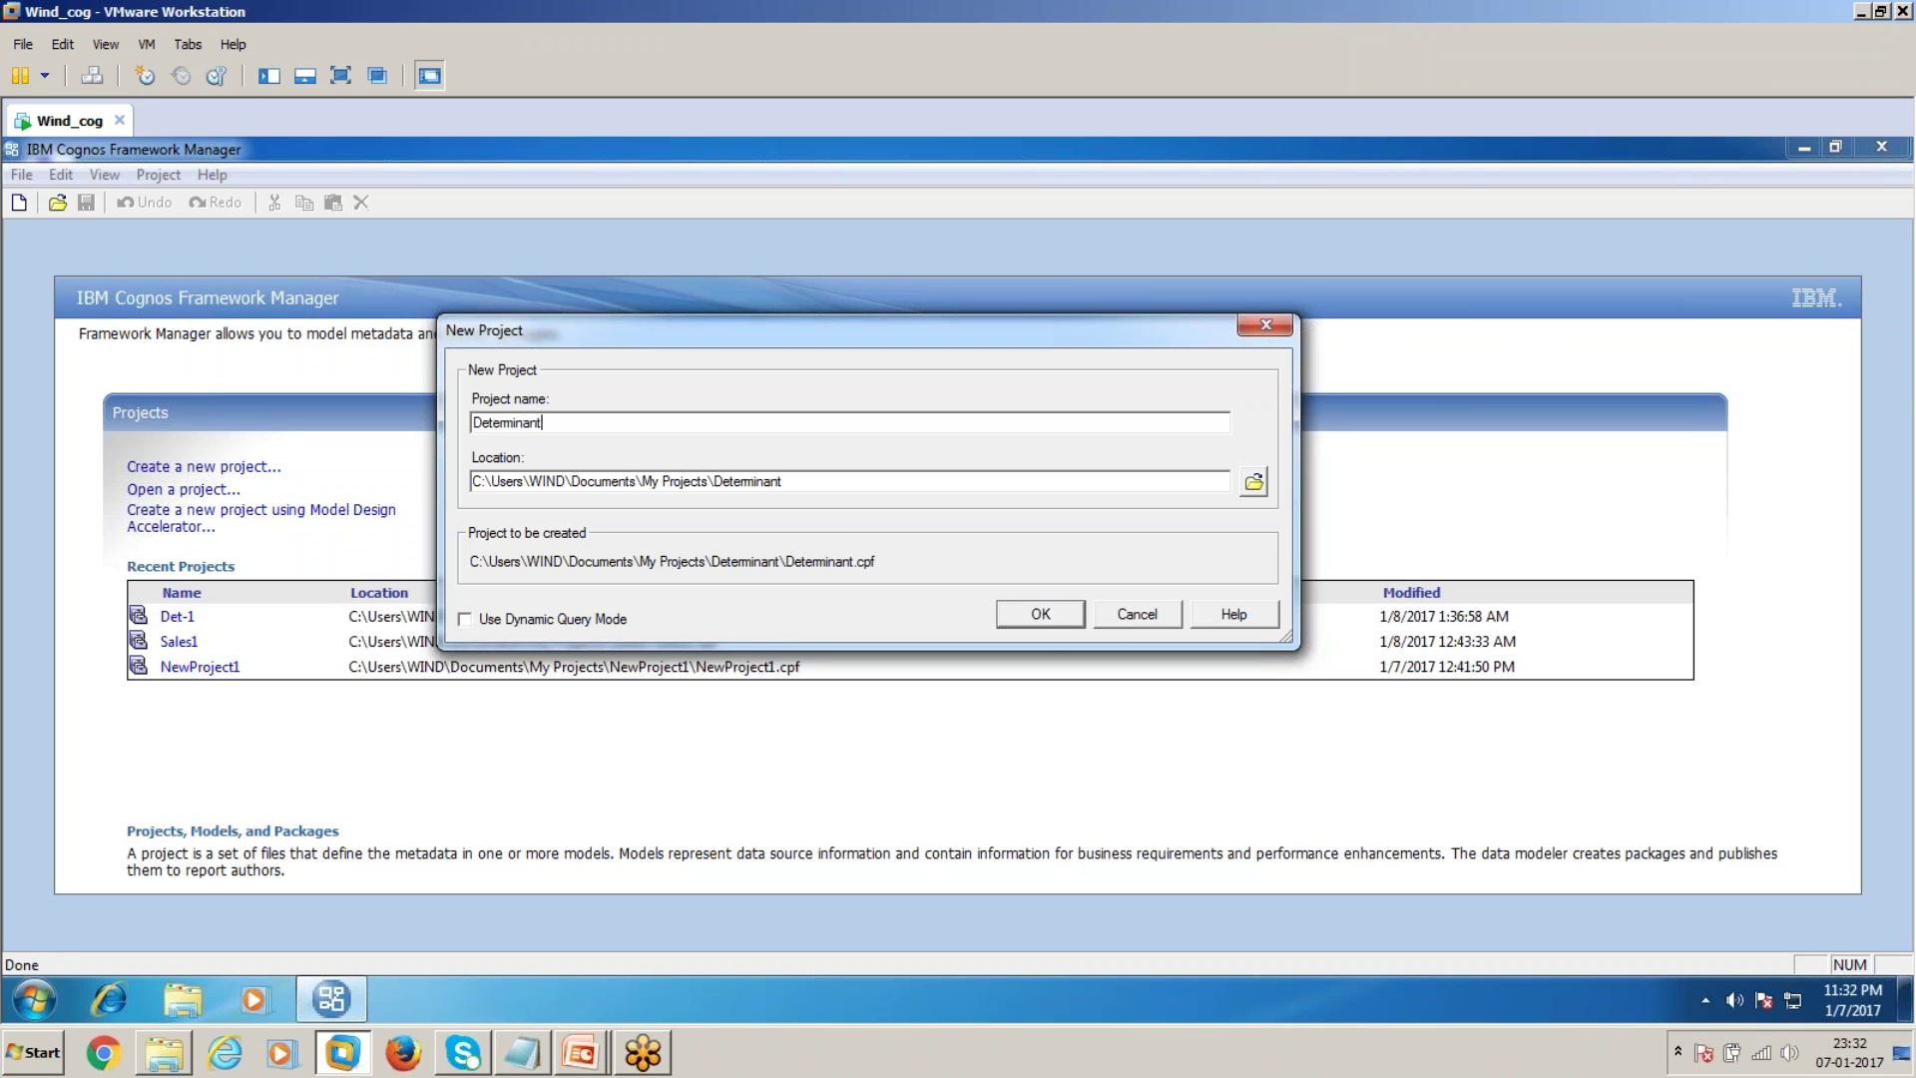
click(1040, 616)
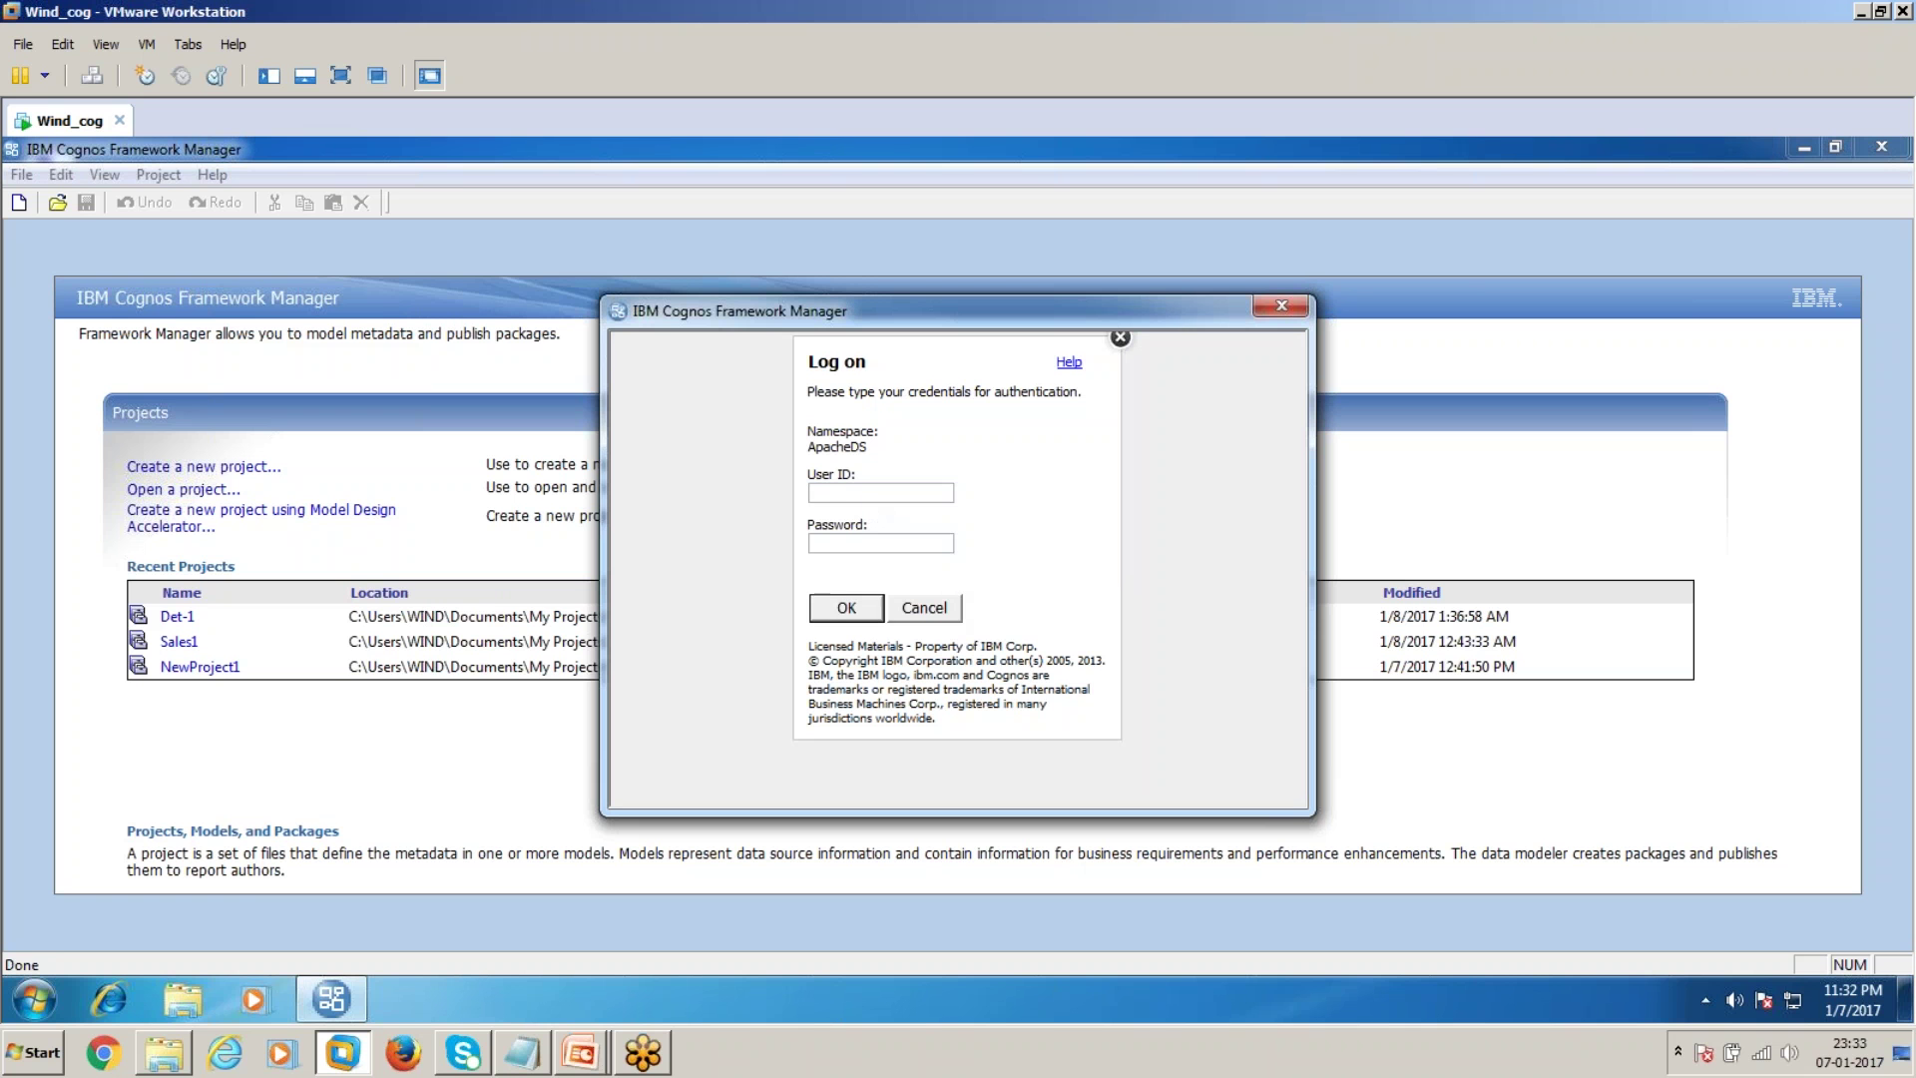
Log on with the account credentials and accept English as the design language
text(adminadmin)
click(824, 605)
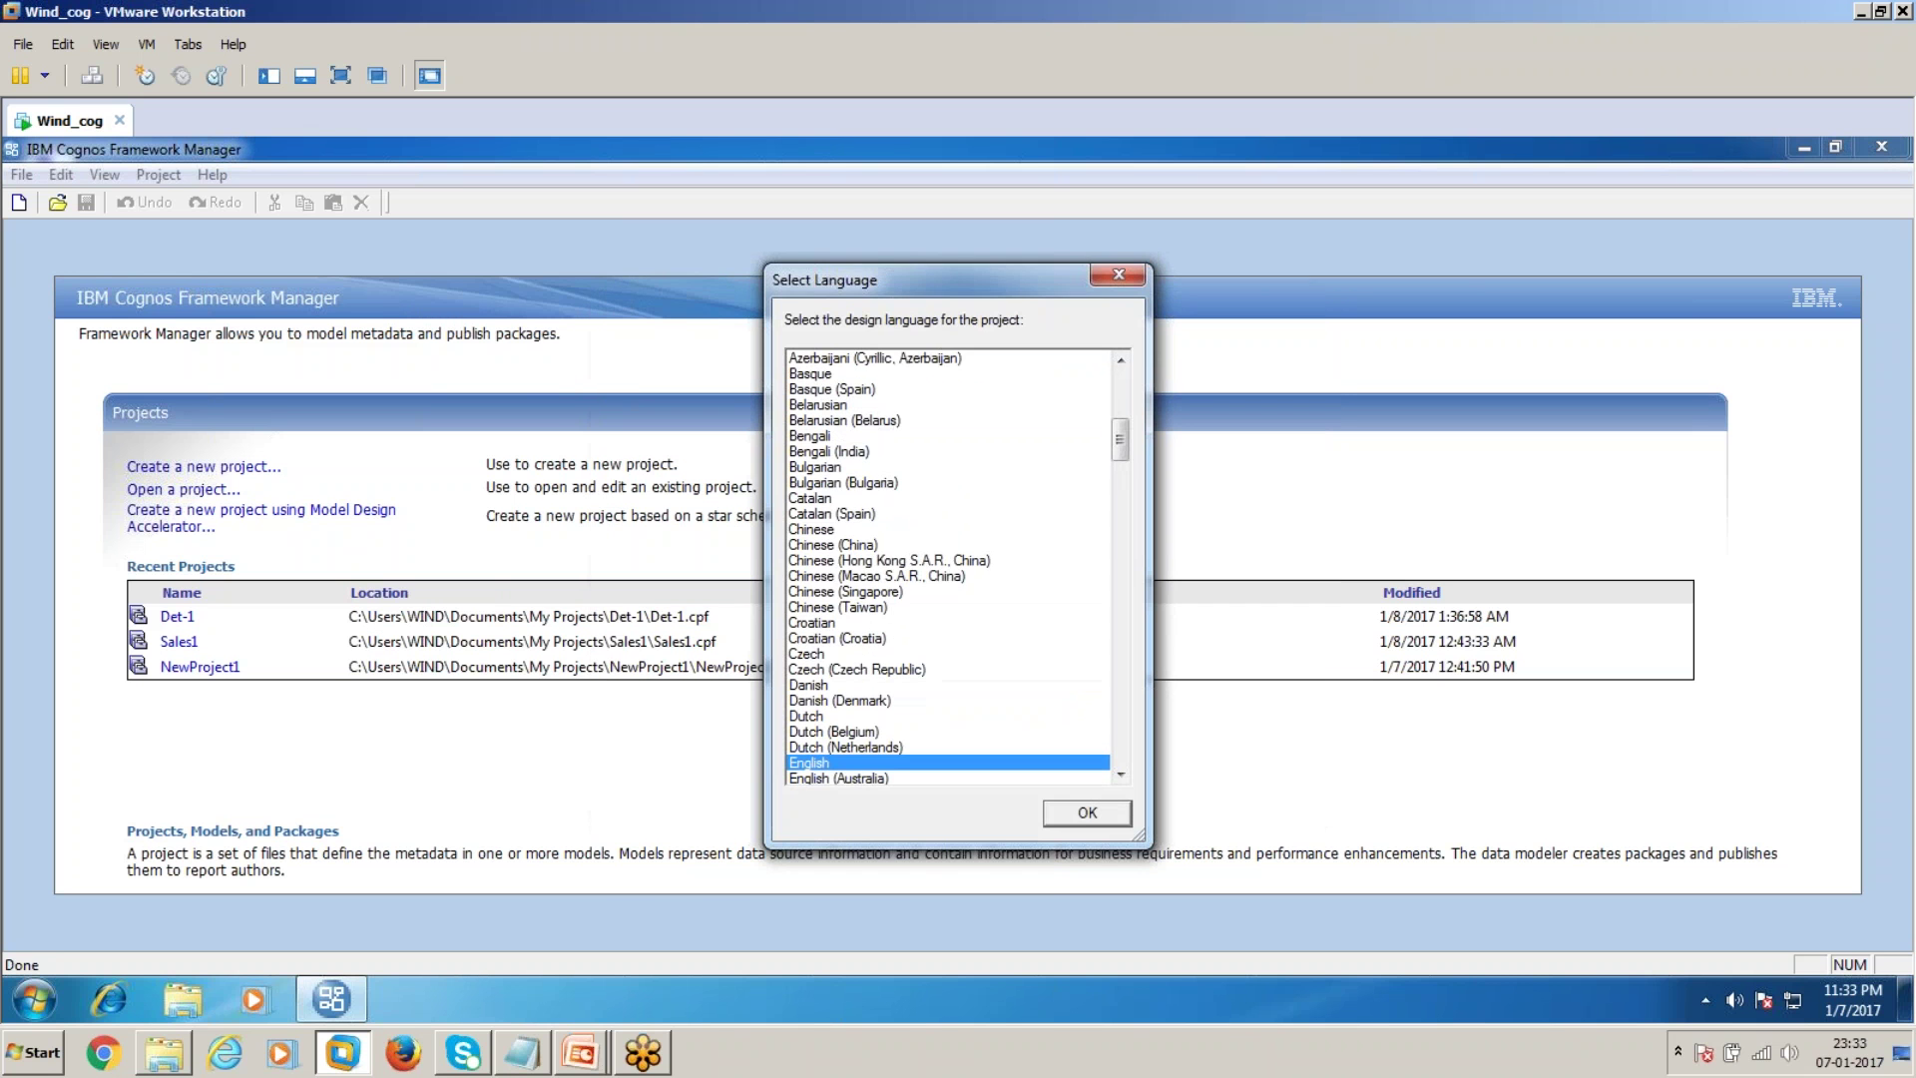
click(1095, 810)
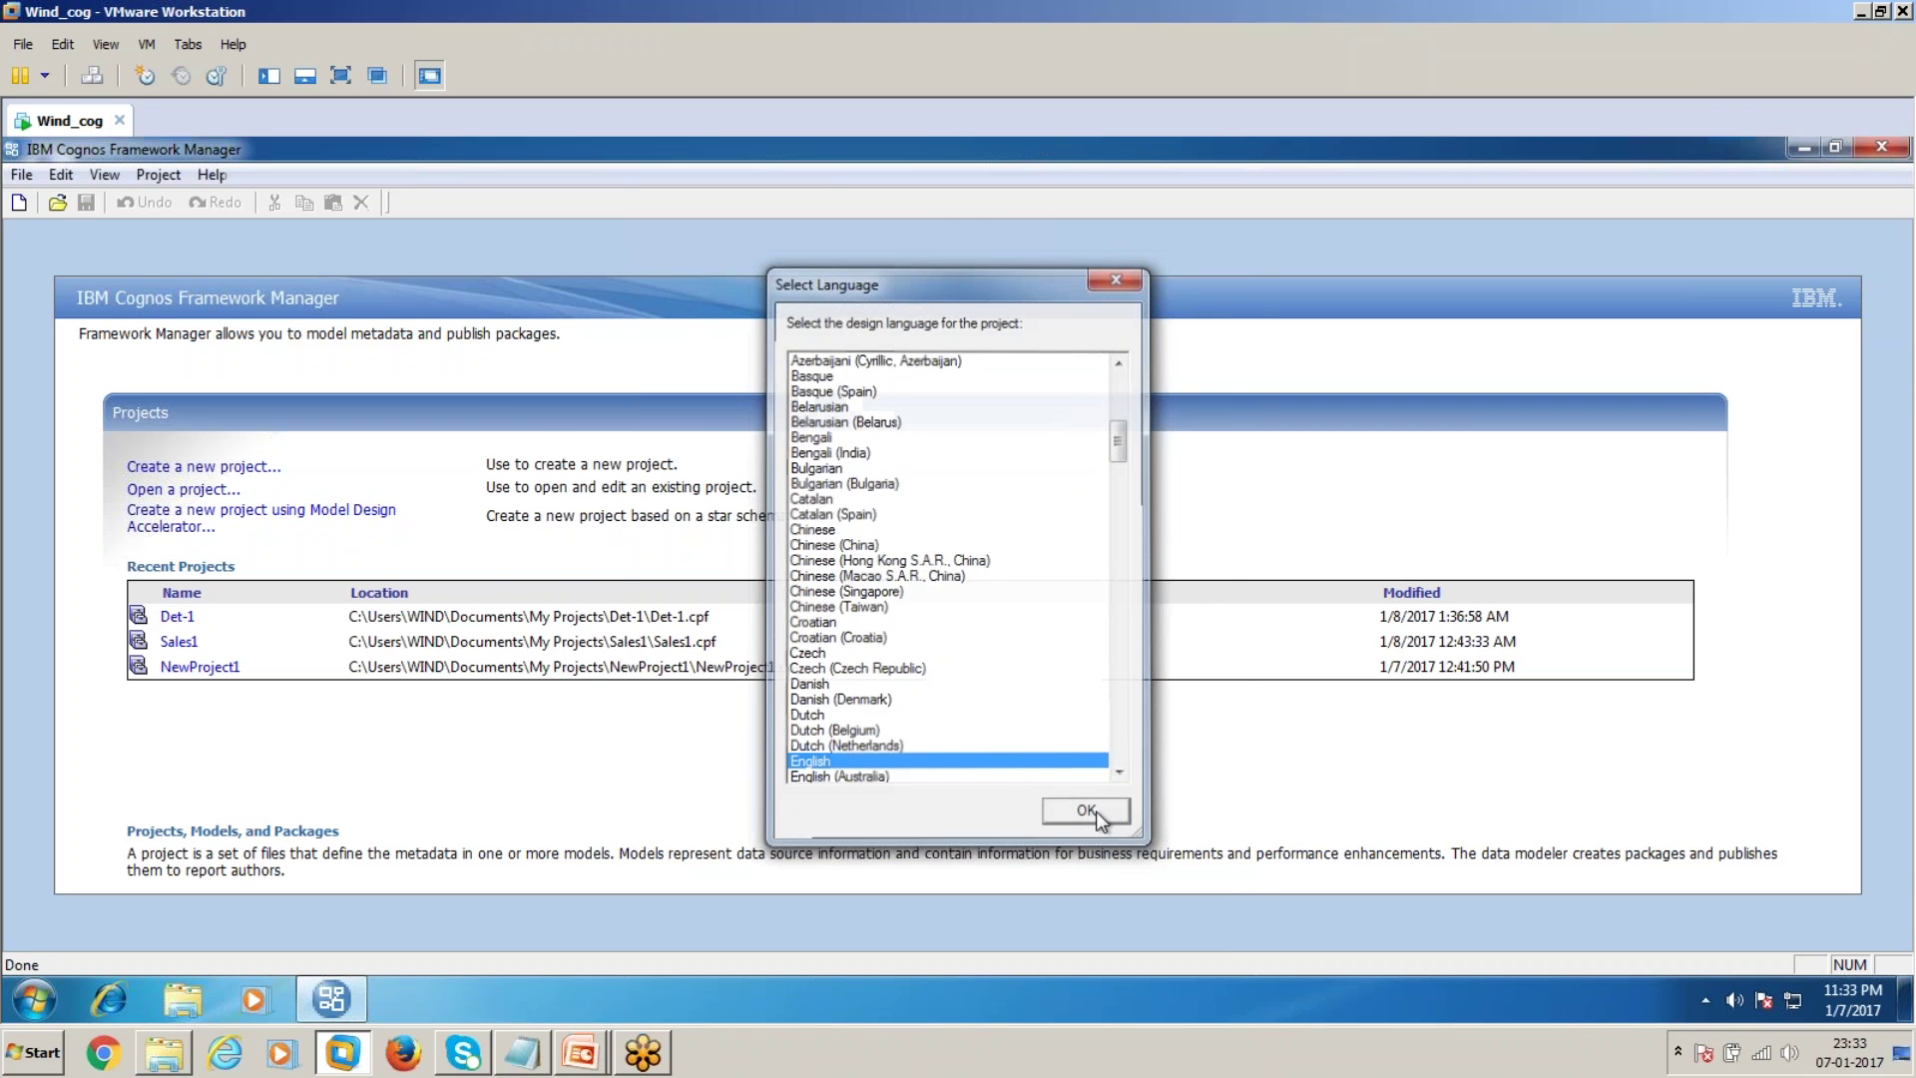
Choose to import metadata from the great_outdoors_sales data source
click(1060, 889)
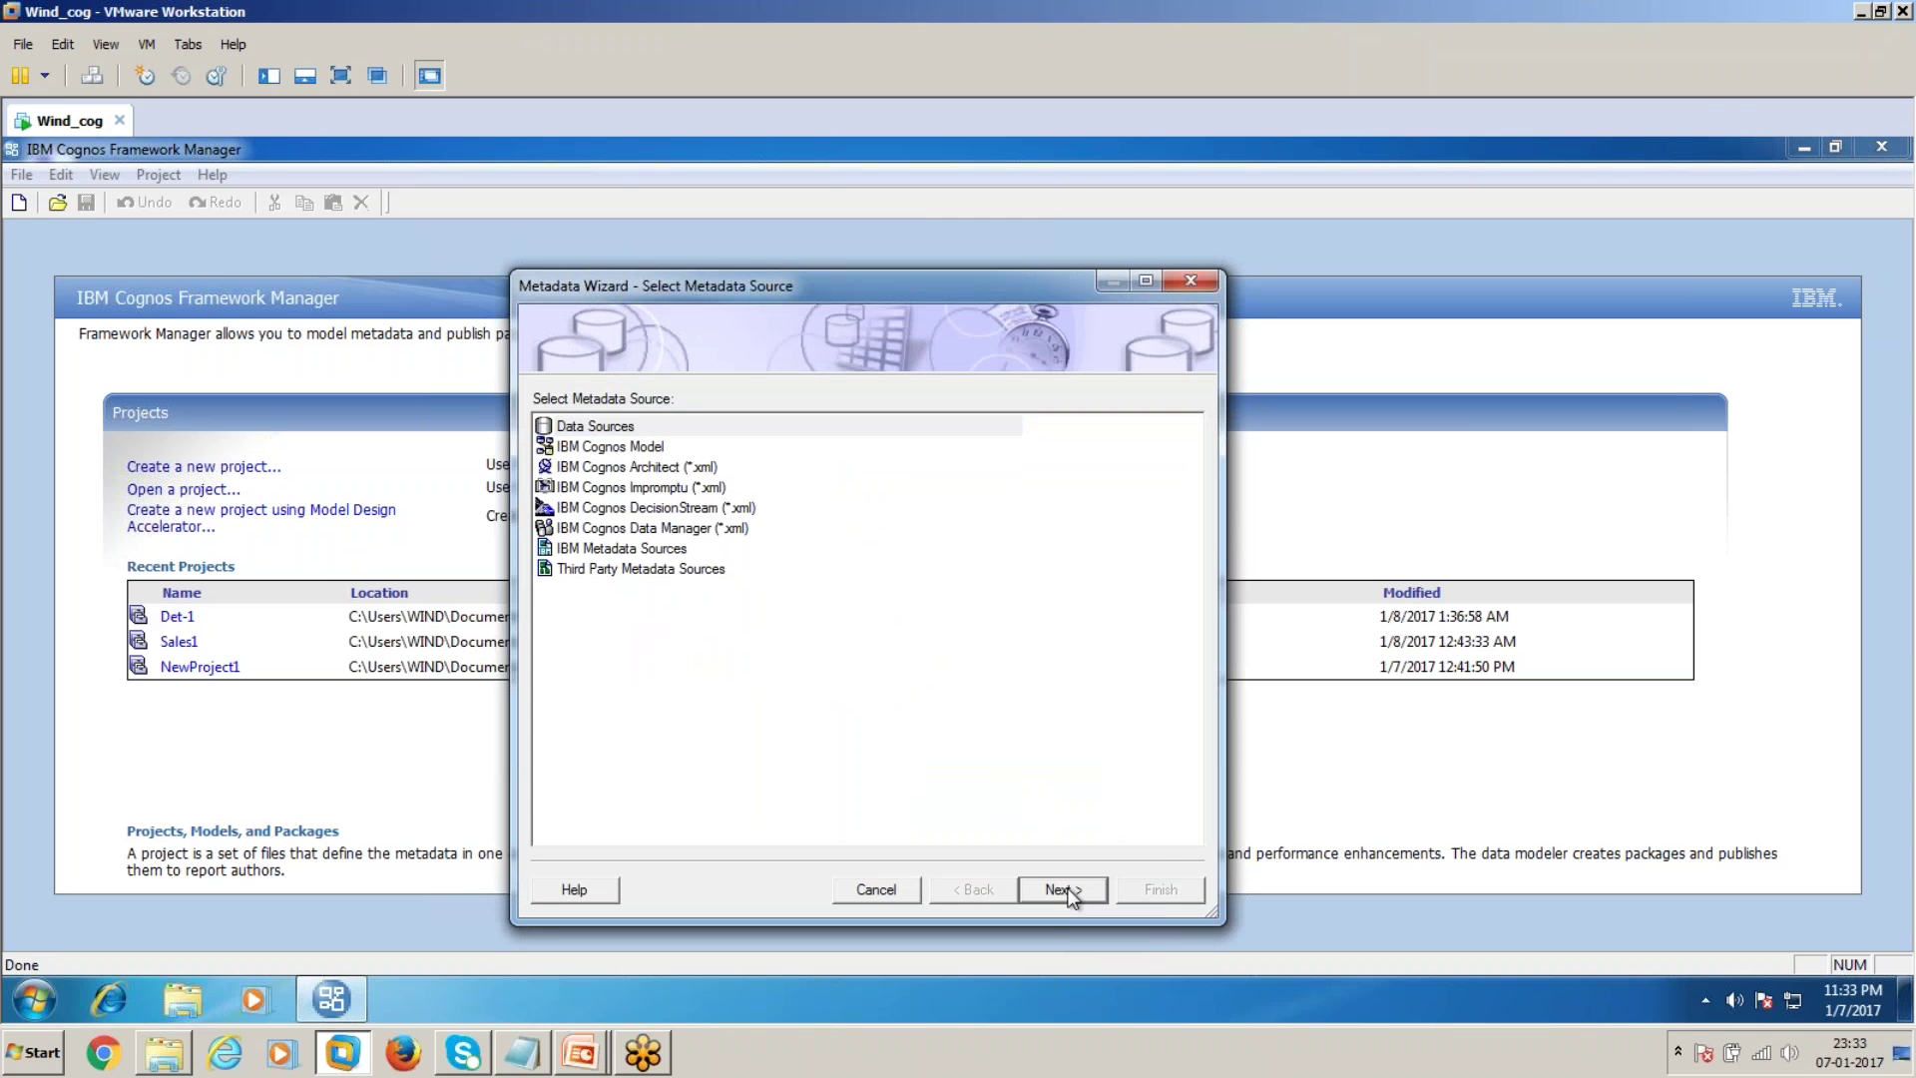
click(651, 449)
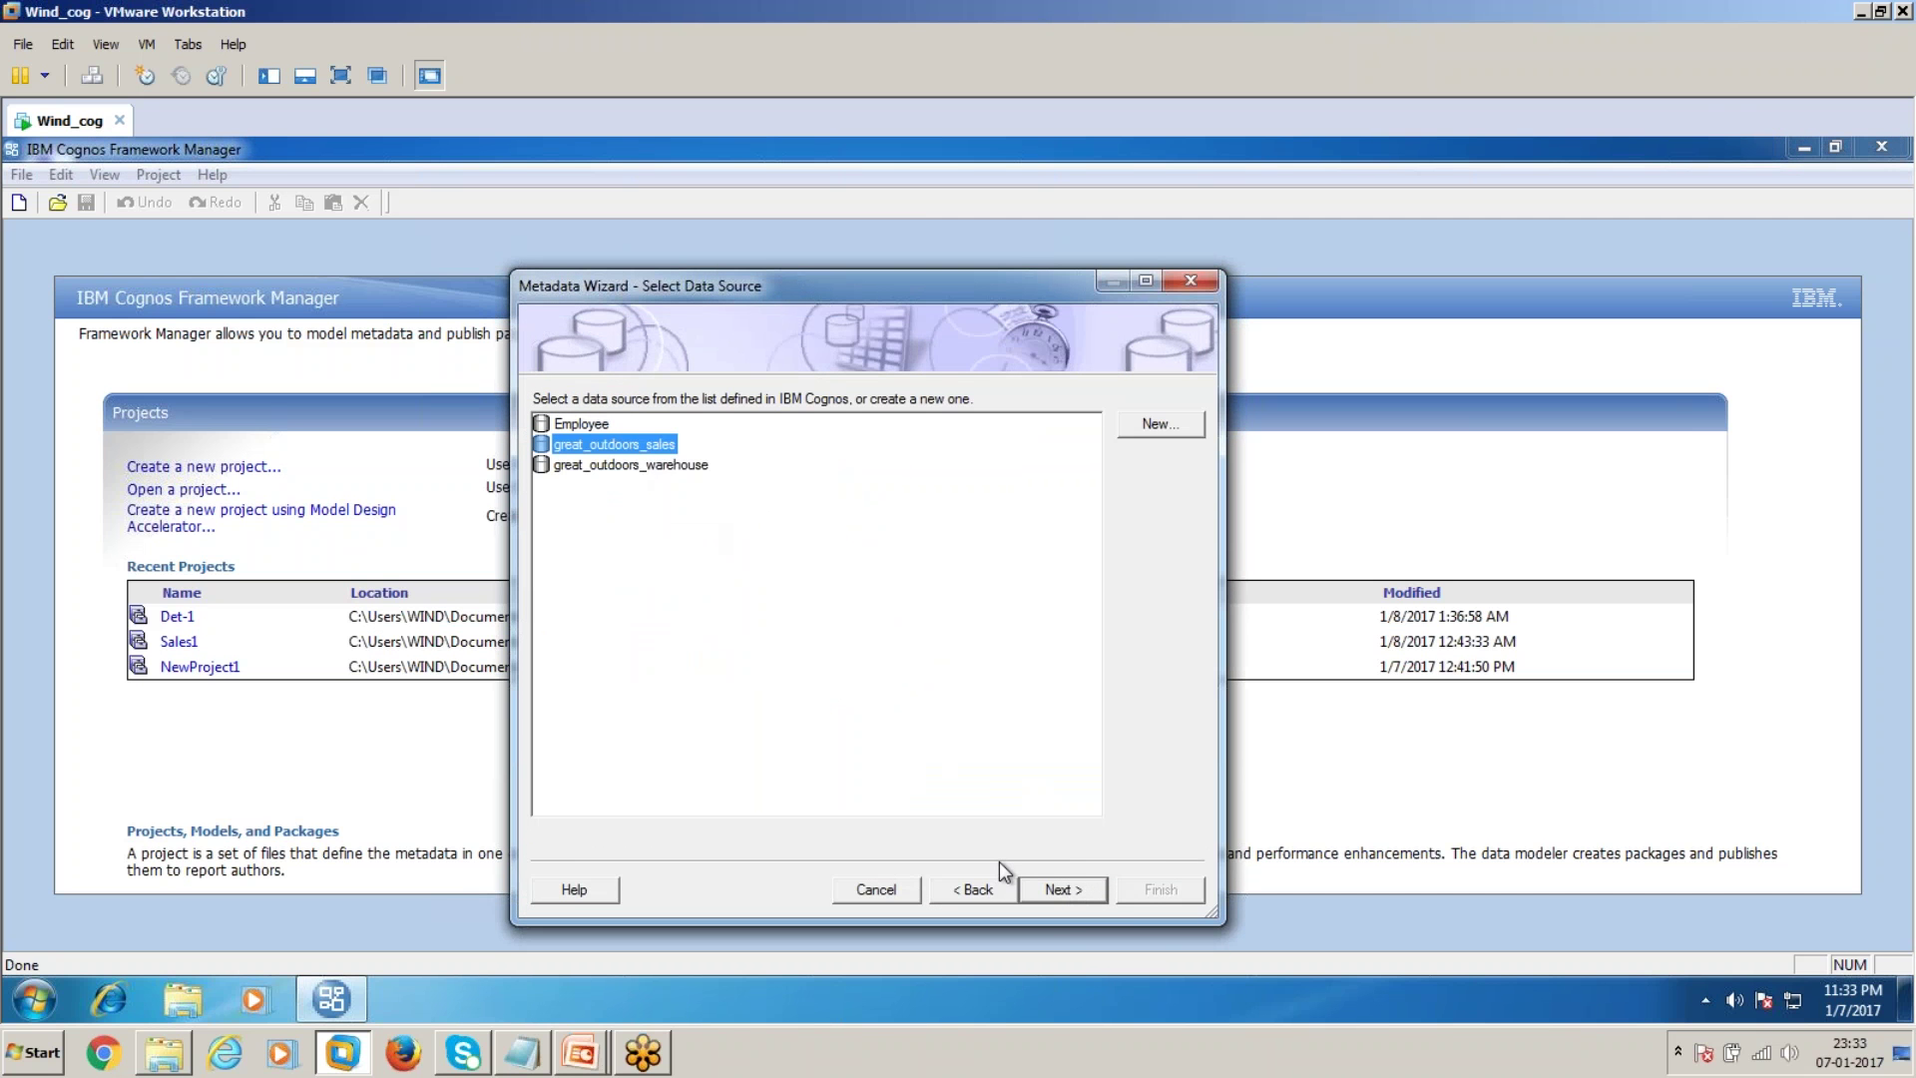
click(1064, 889)
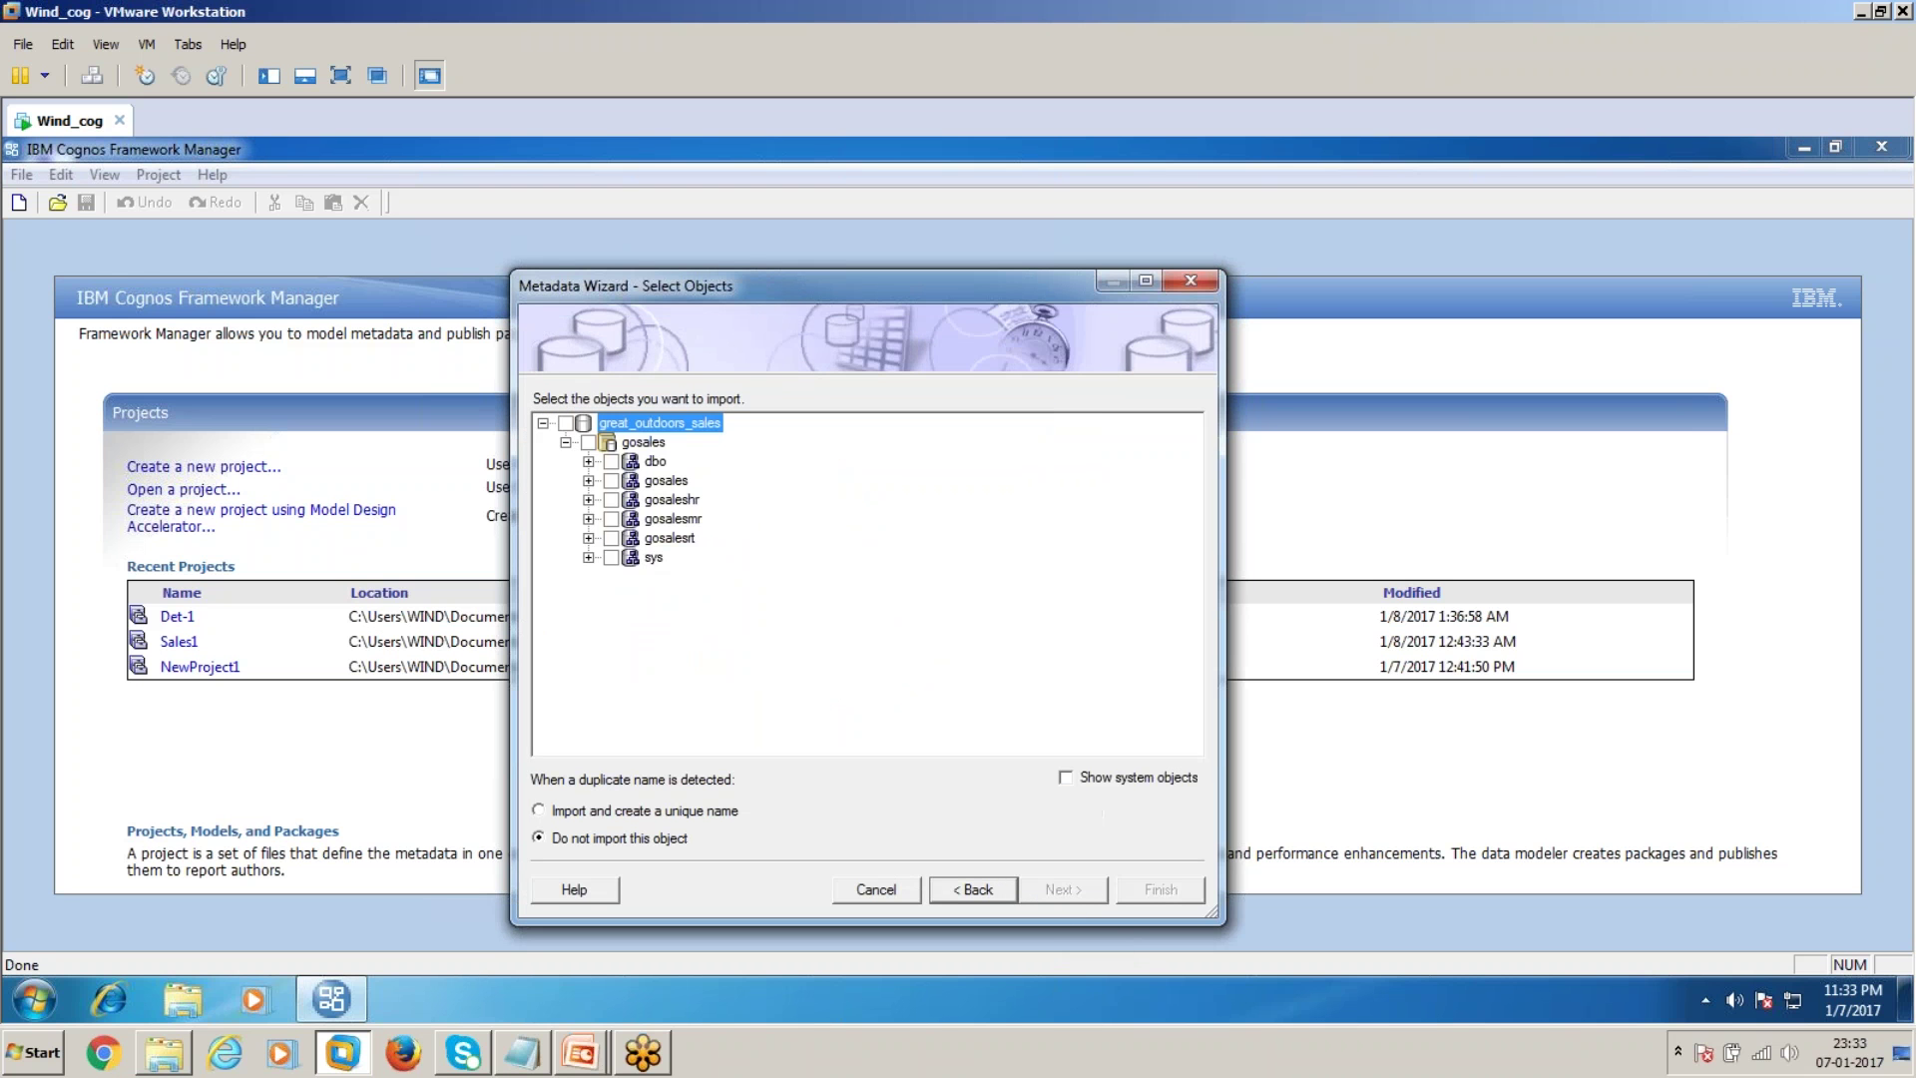
Select PRODUCT_FORECAST and TIME_DIMENSION under gosales Tables and import them
click(588, 480)
click(612, 500)
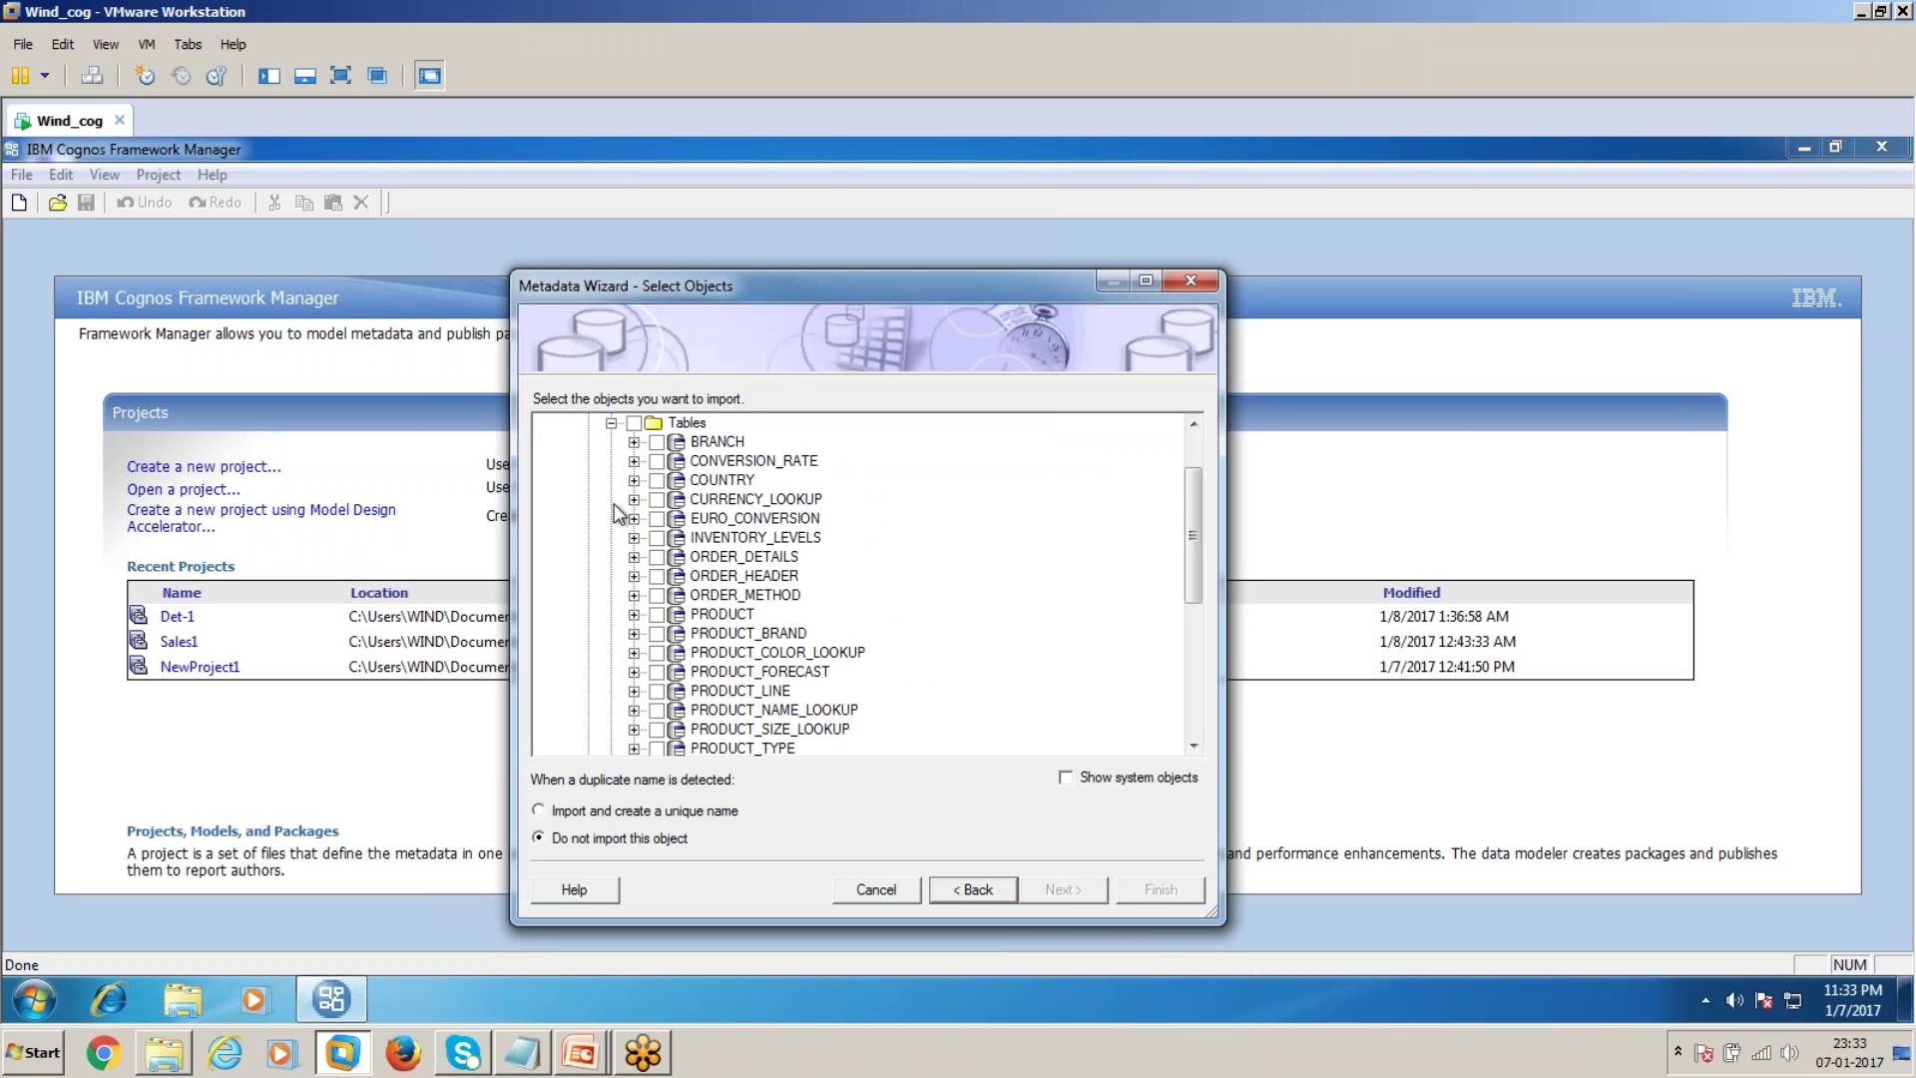
click(656, 672)
scroll(952, 682, down, 5)
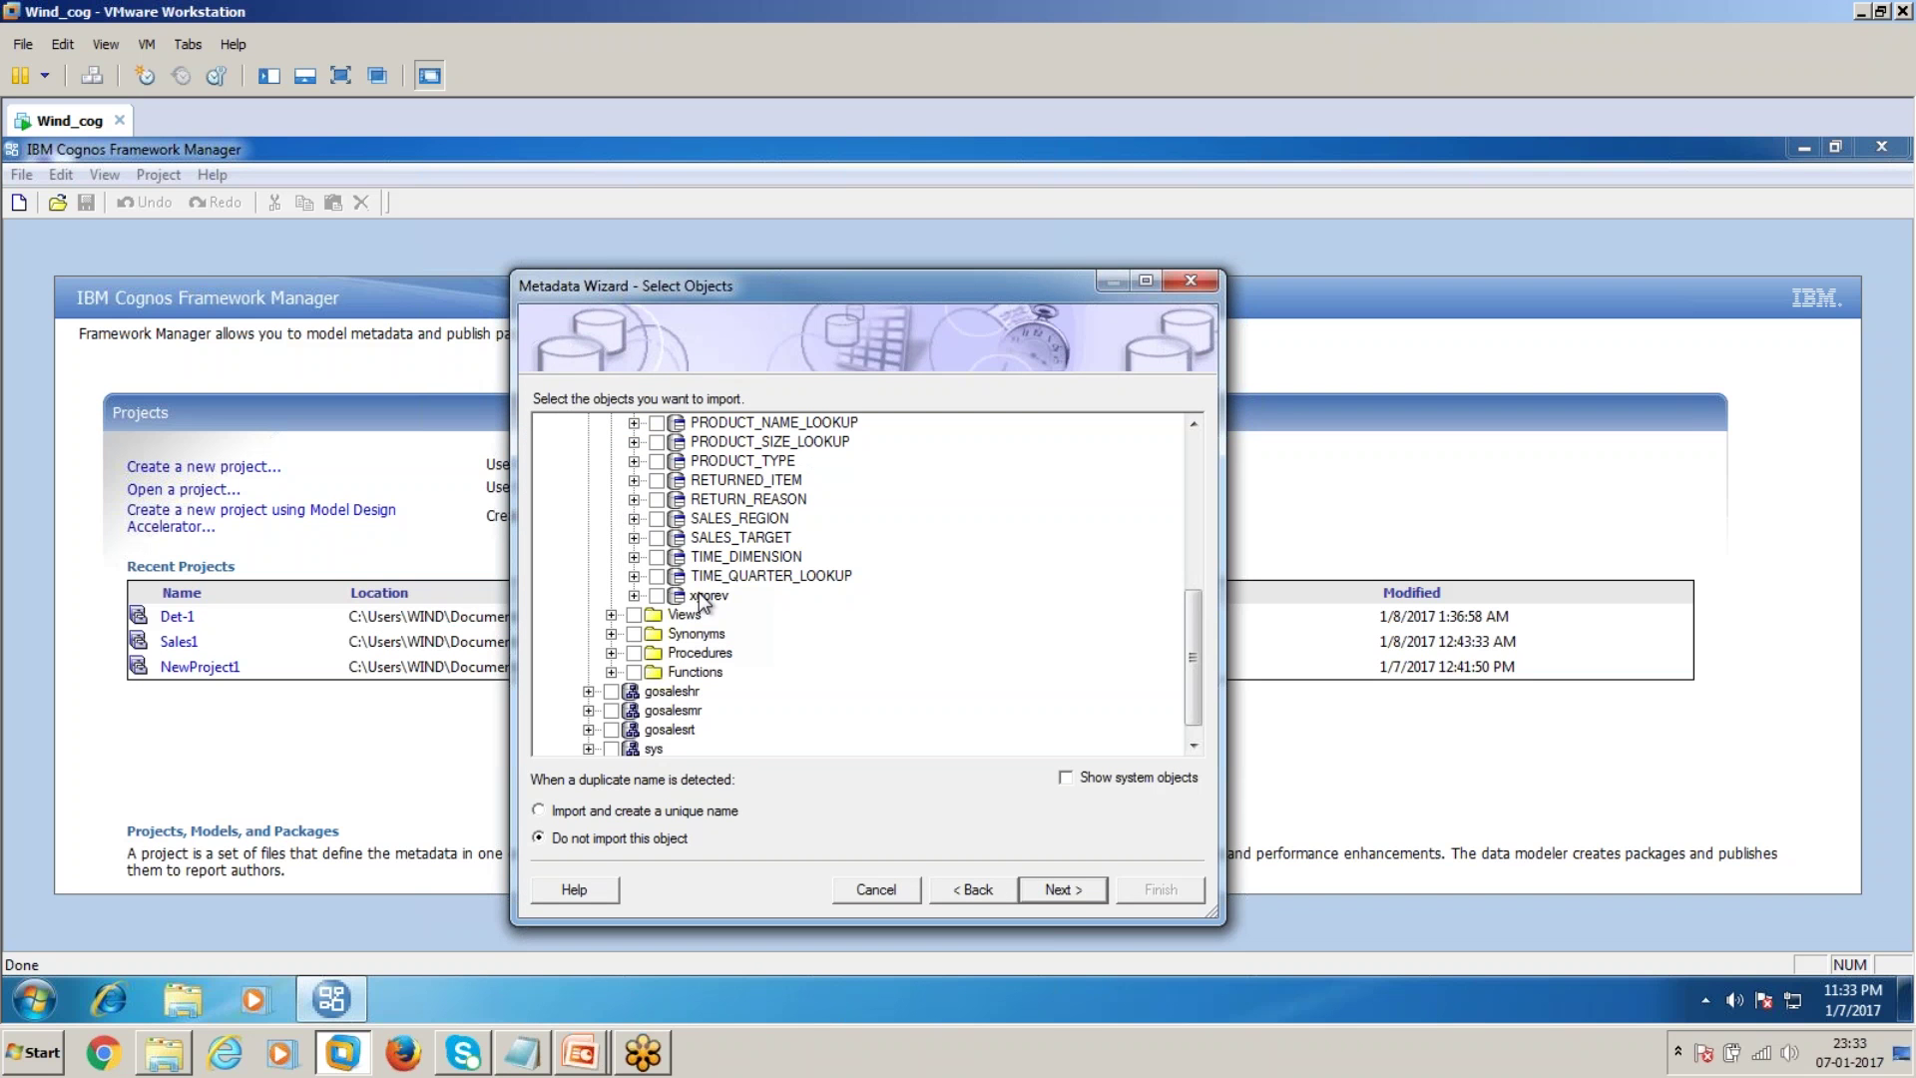
click(656, 556)
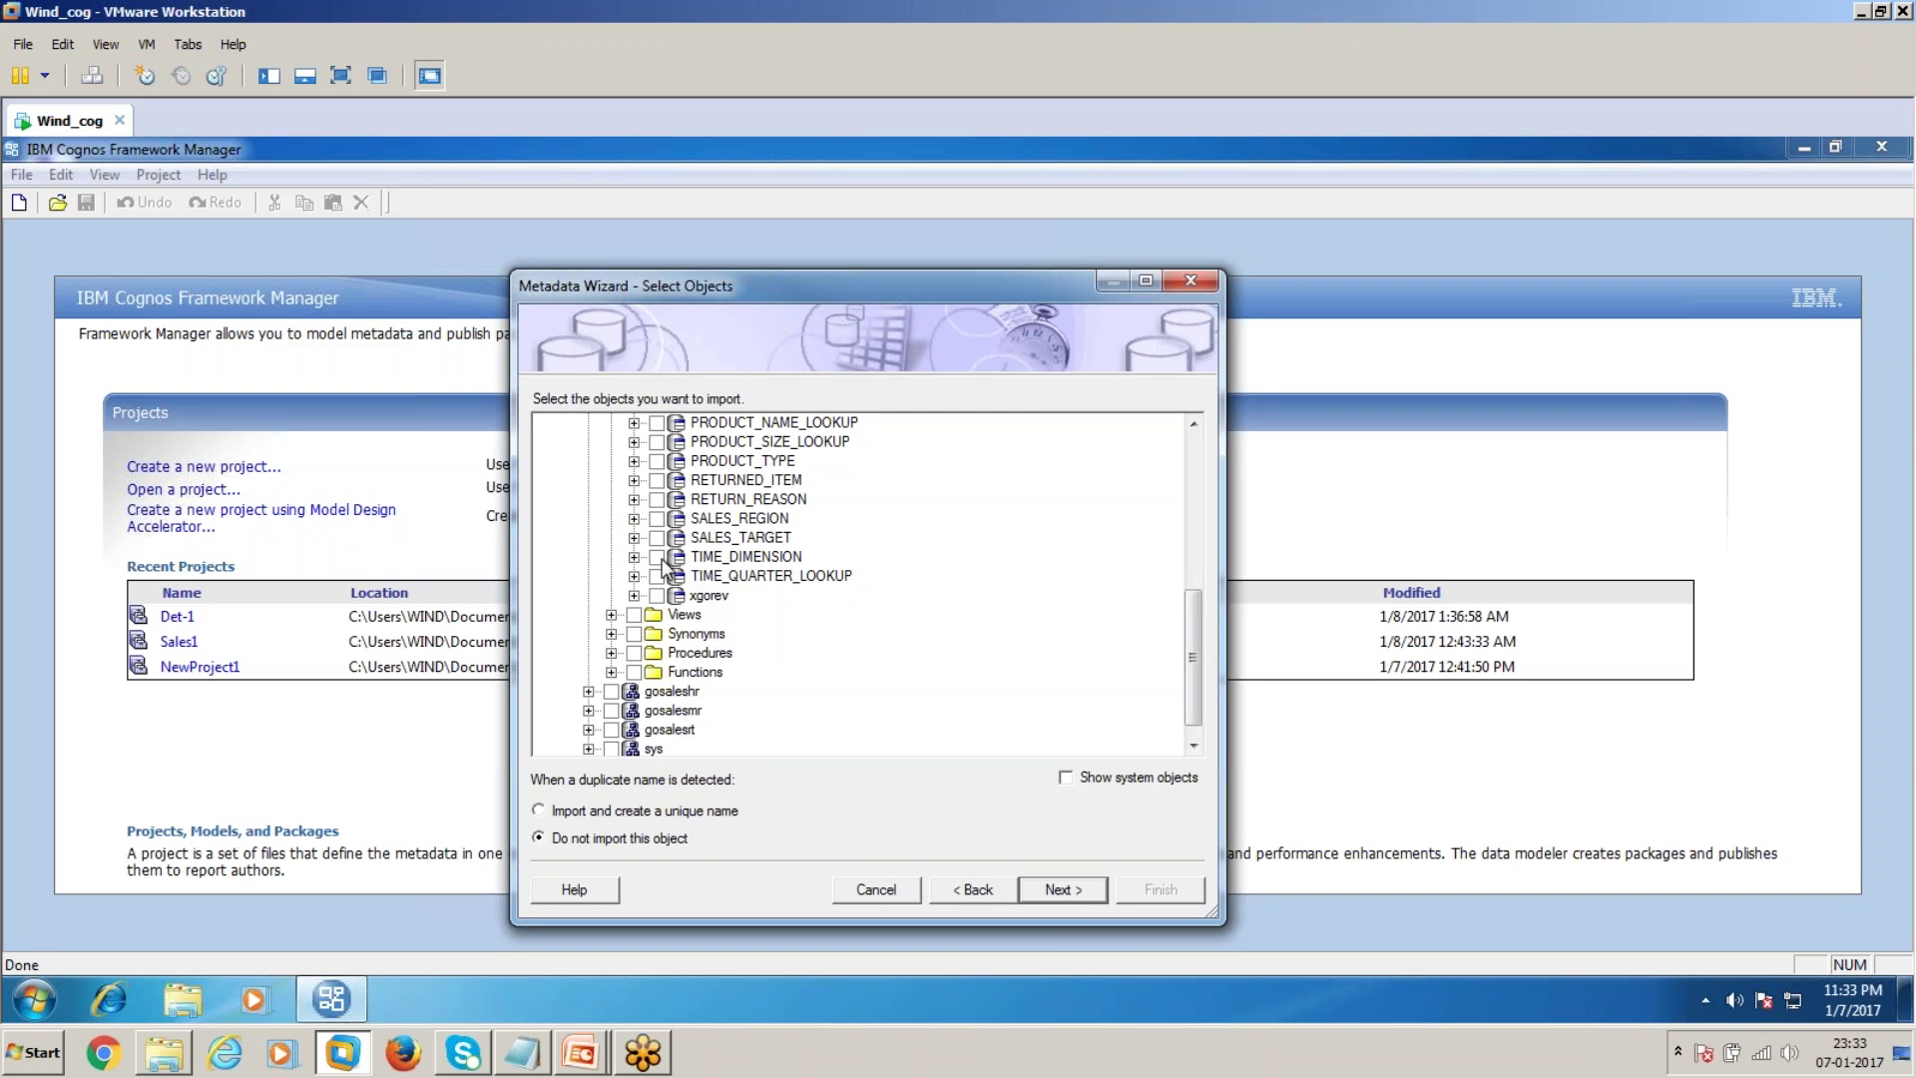
click(1062, 889)
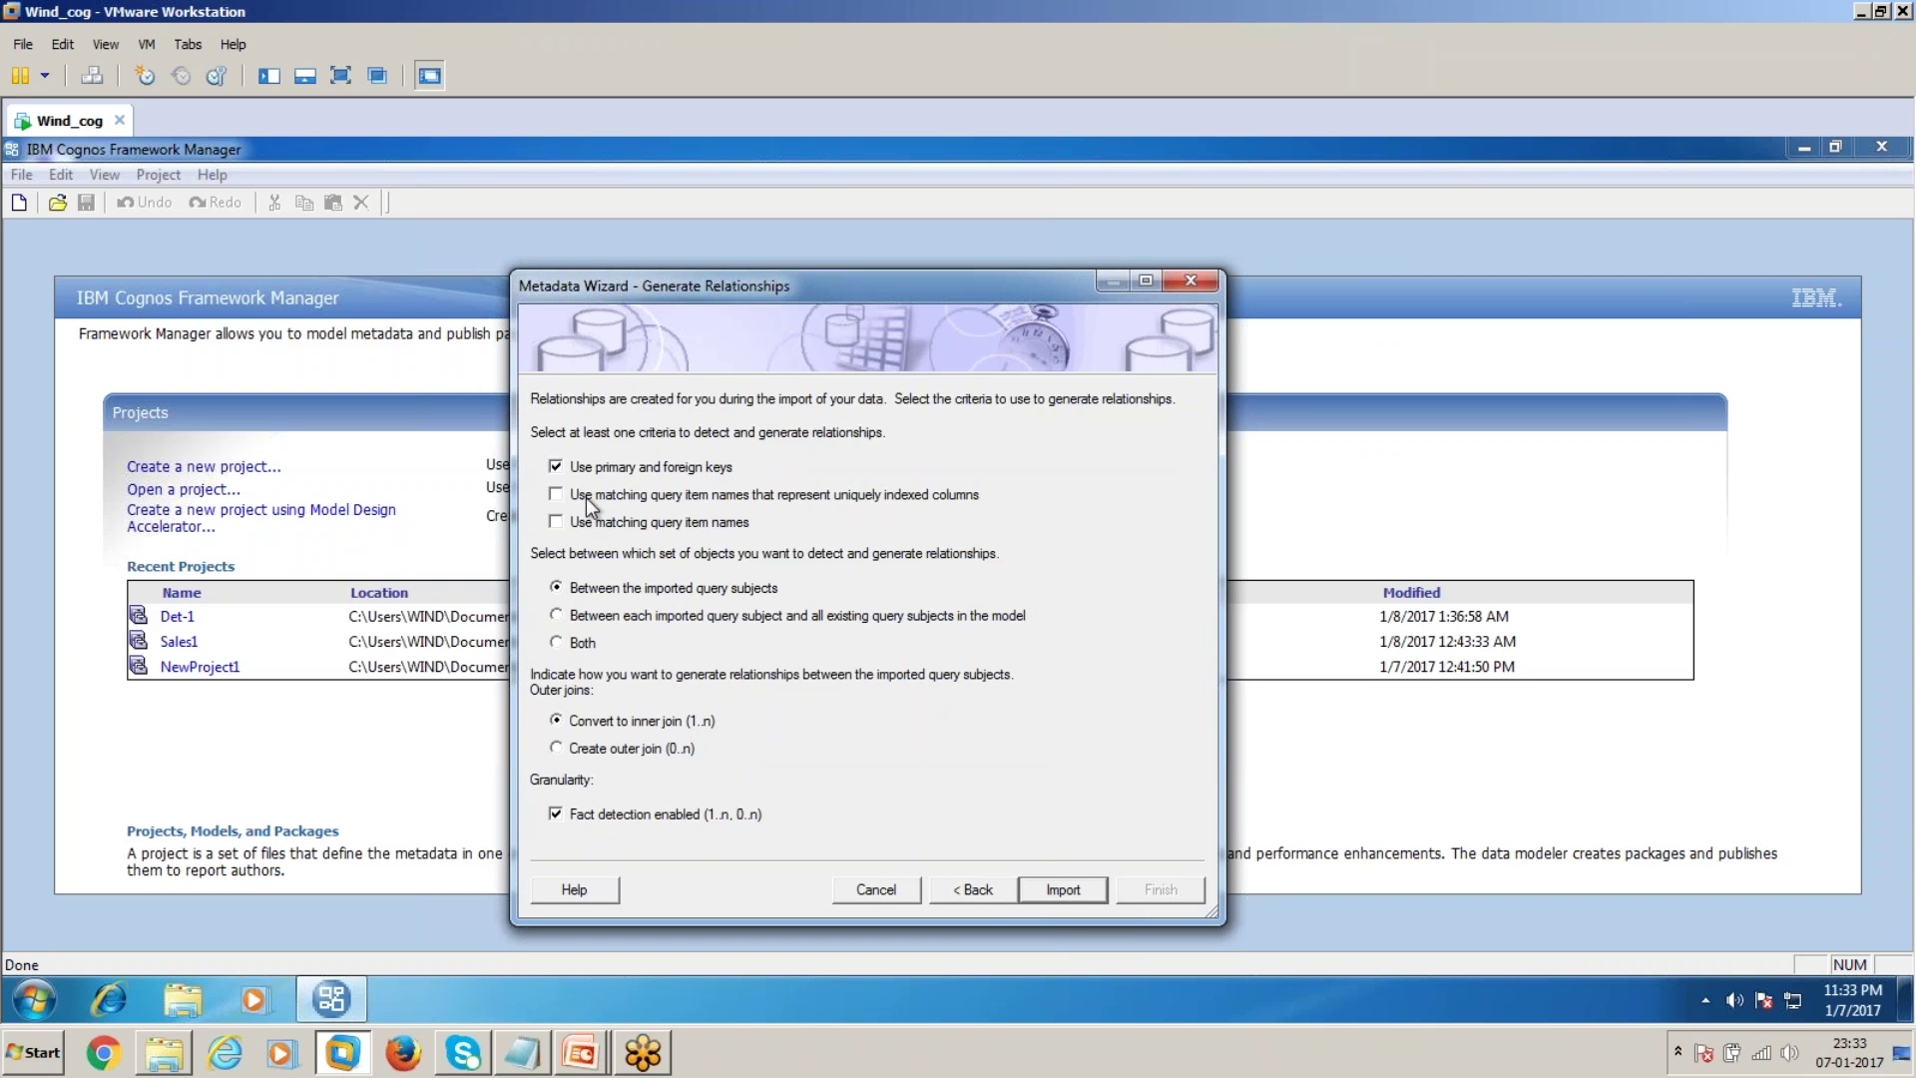
click(1081, 890)
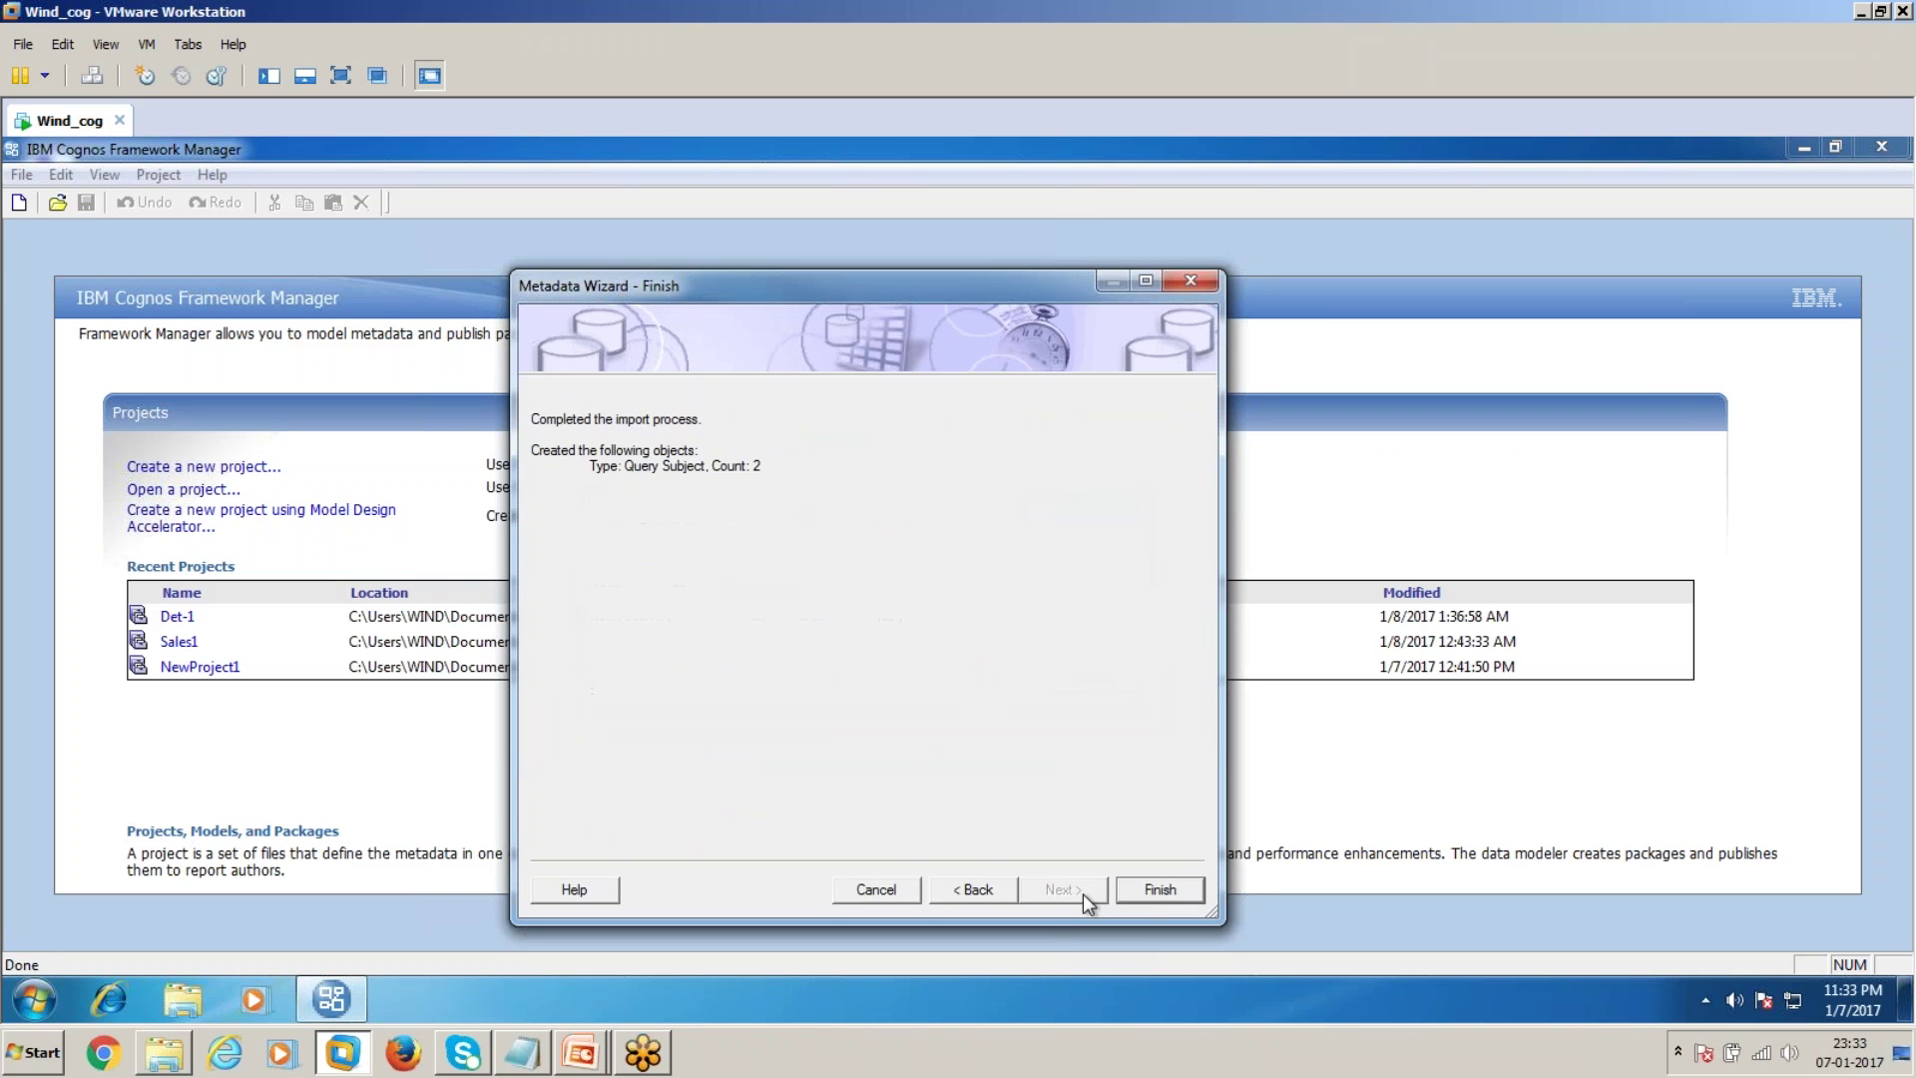
click(1155, 890)
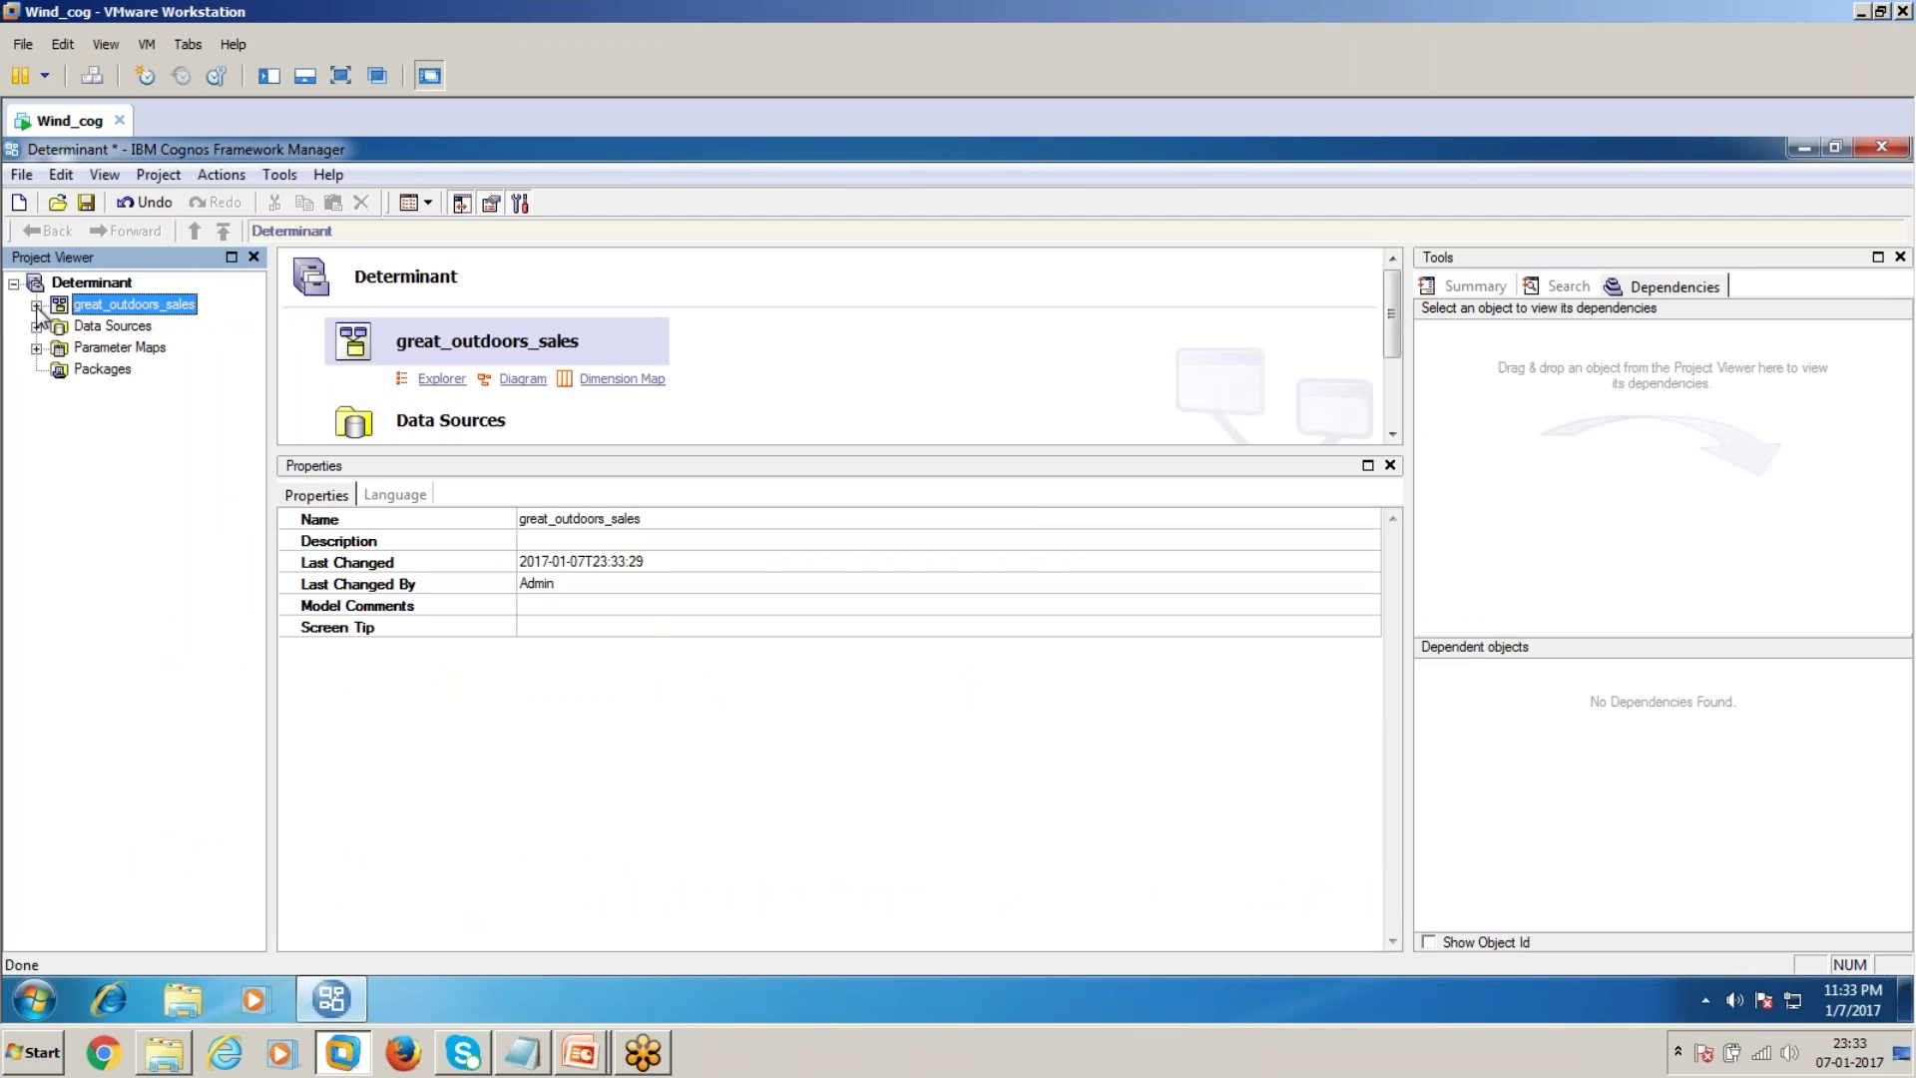
click(36, 306)
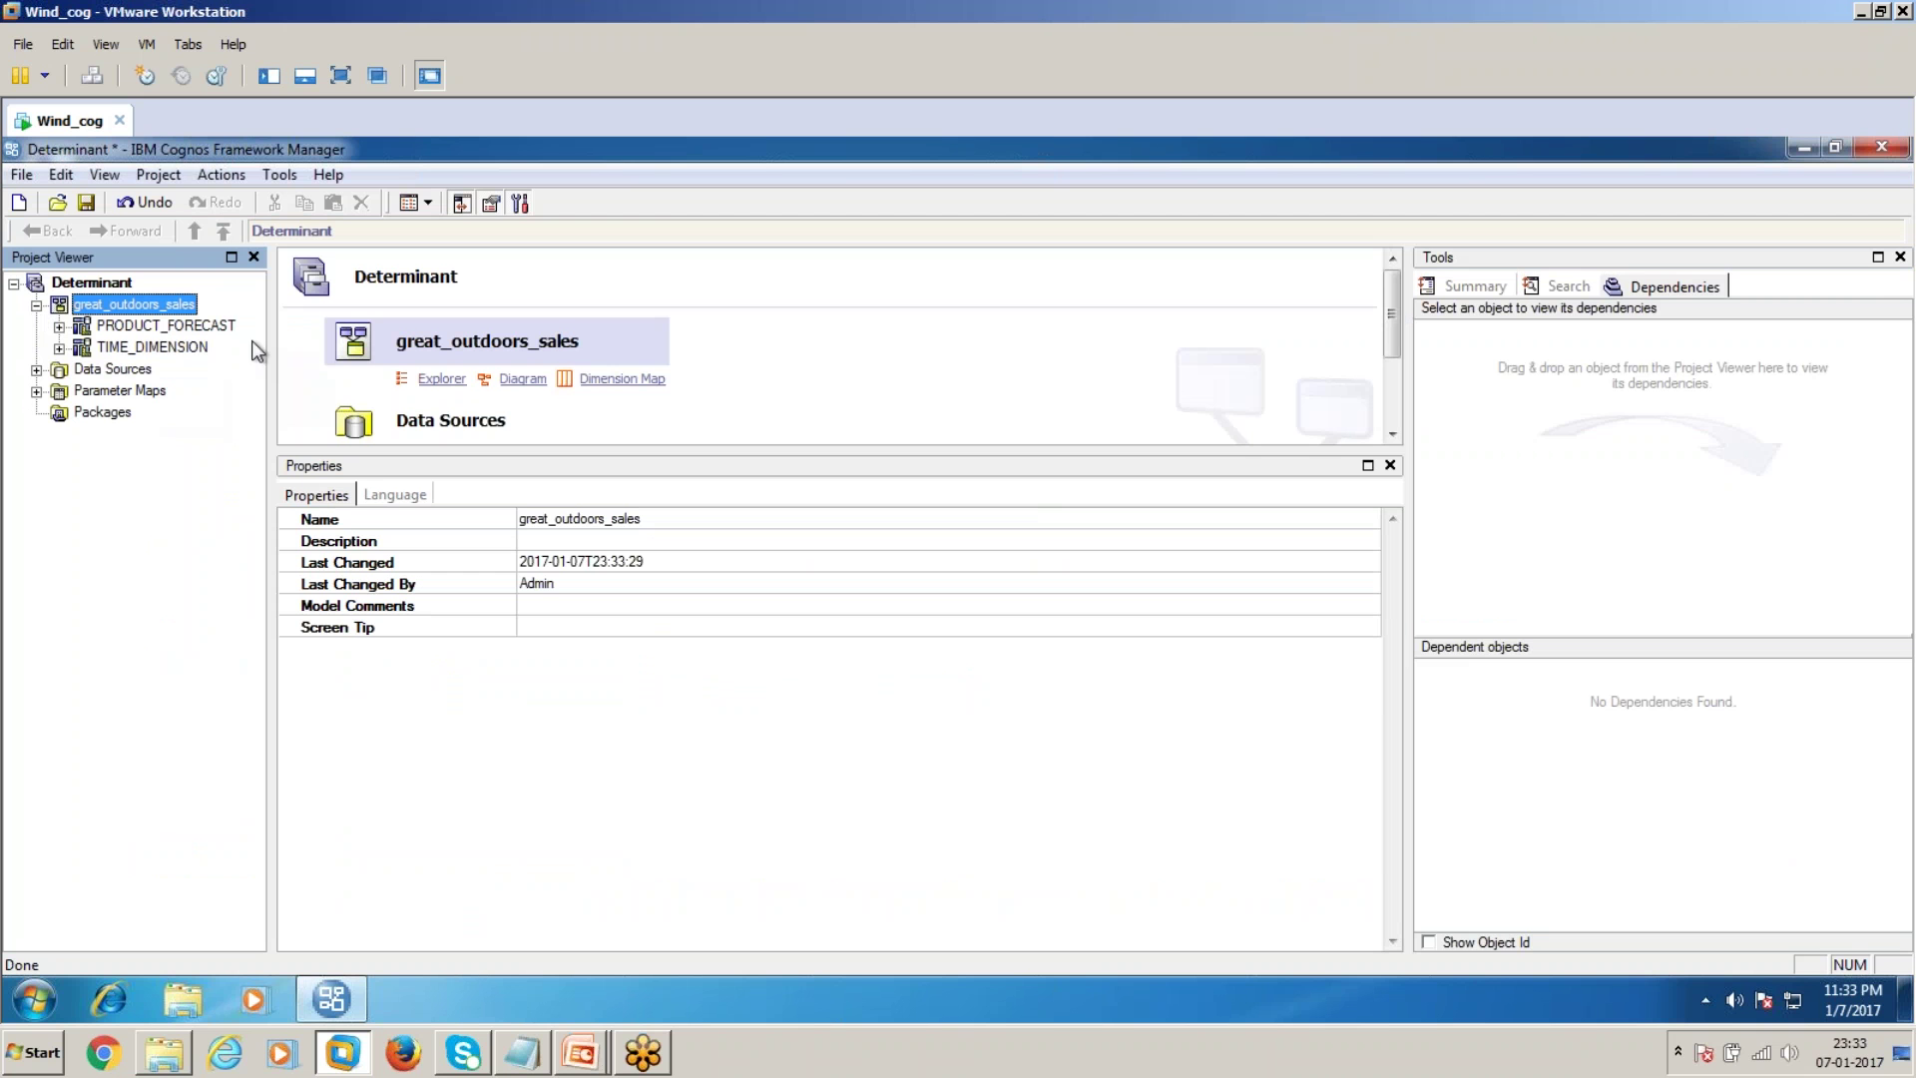
click(174, 355)
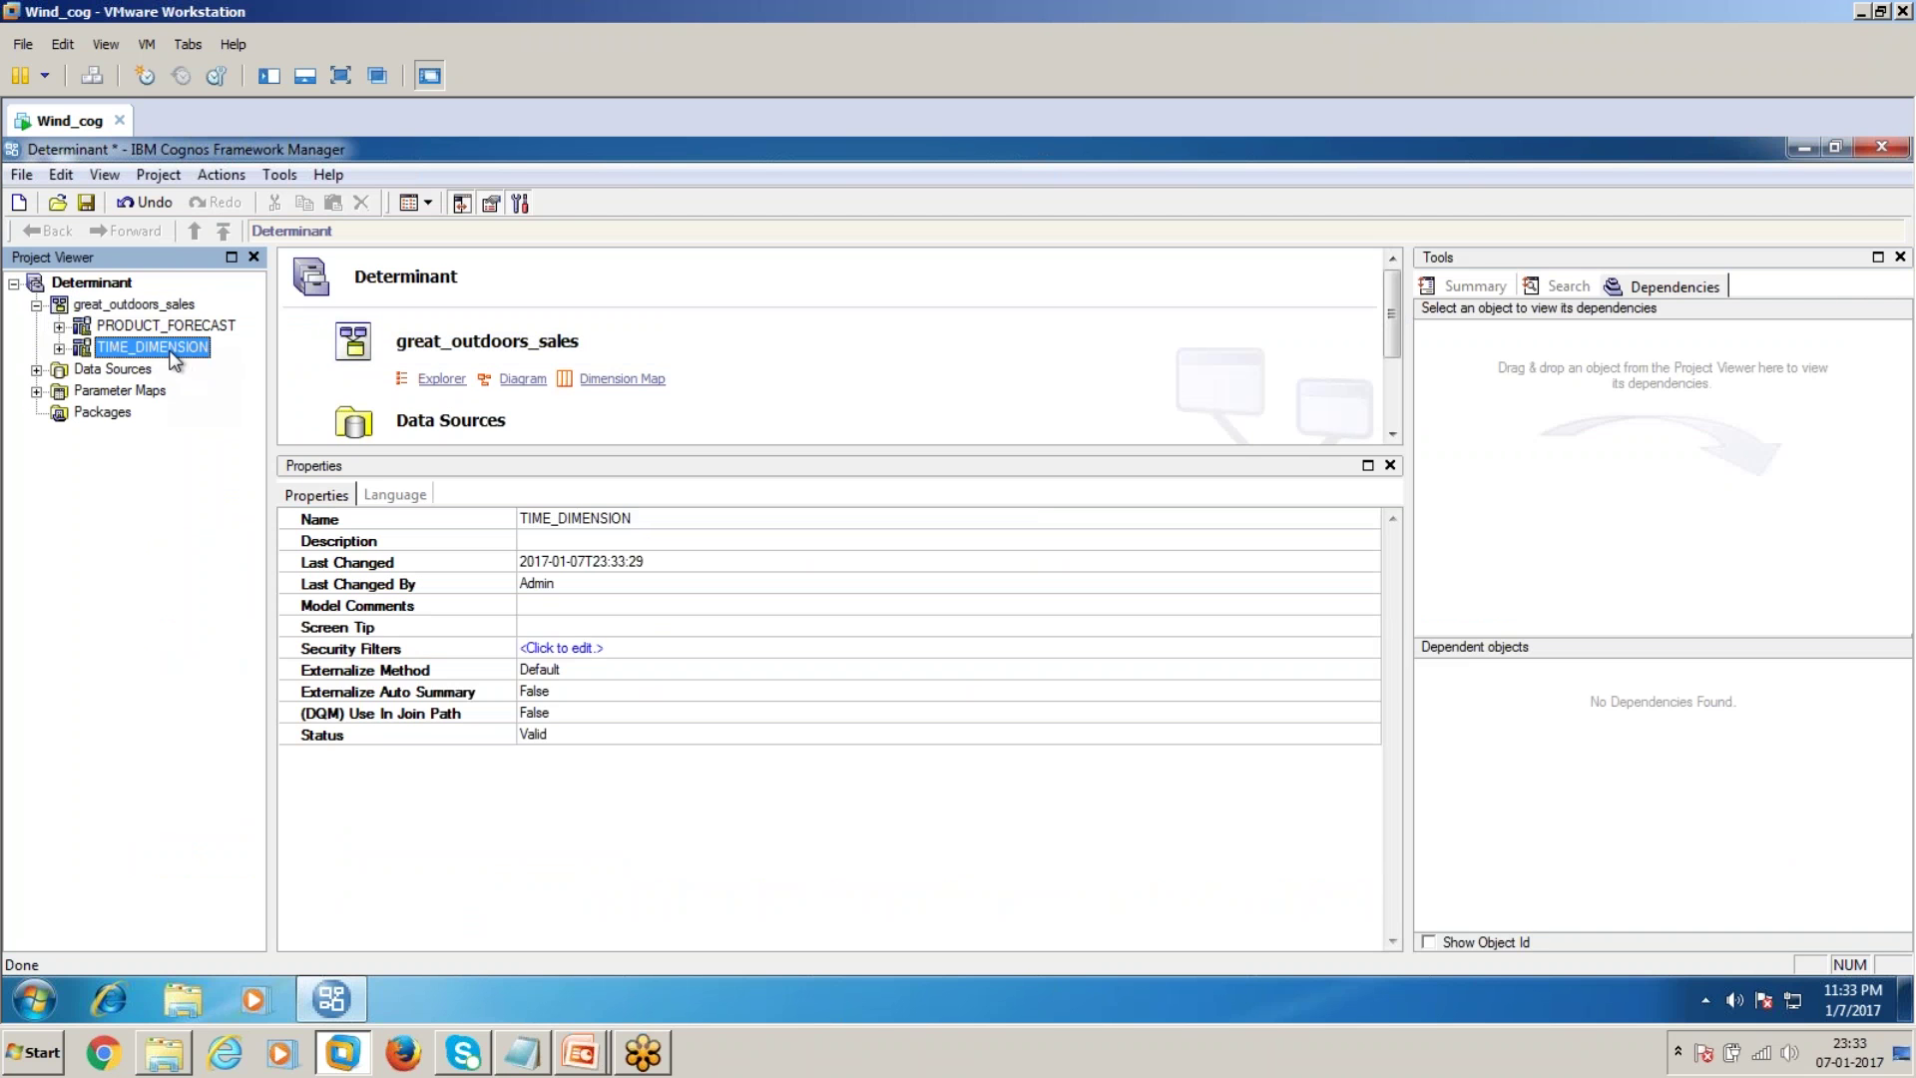
double_click(173, 358)
click(620, 198)
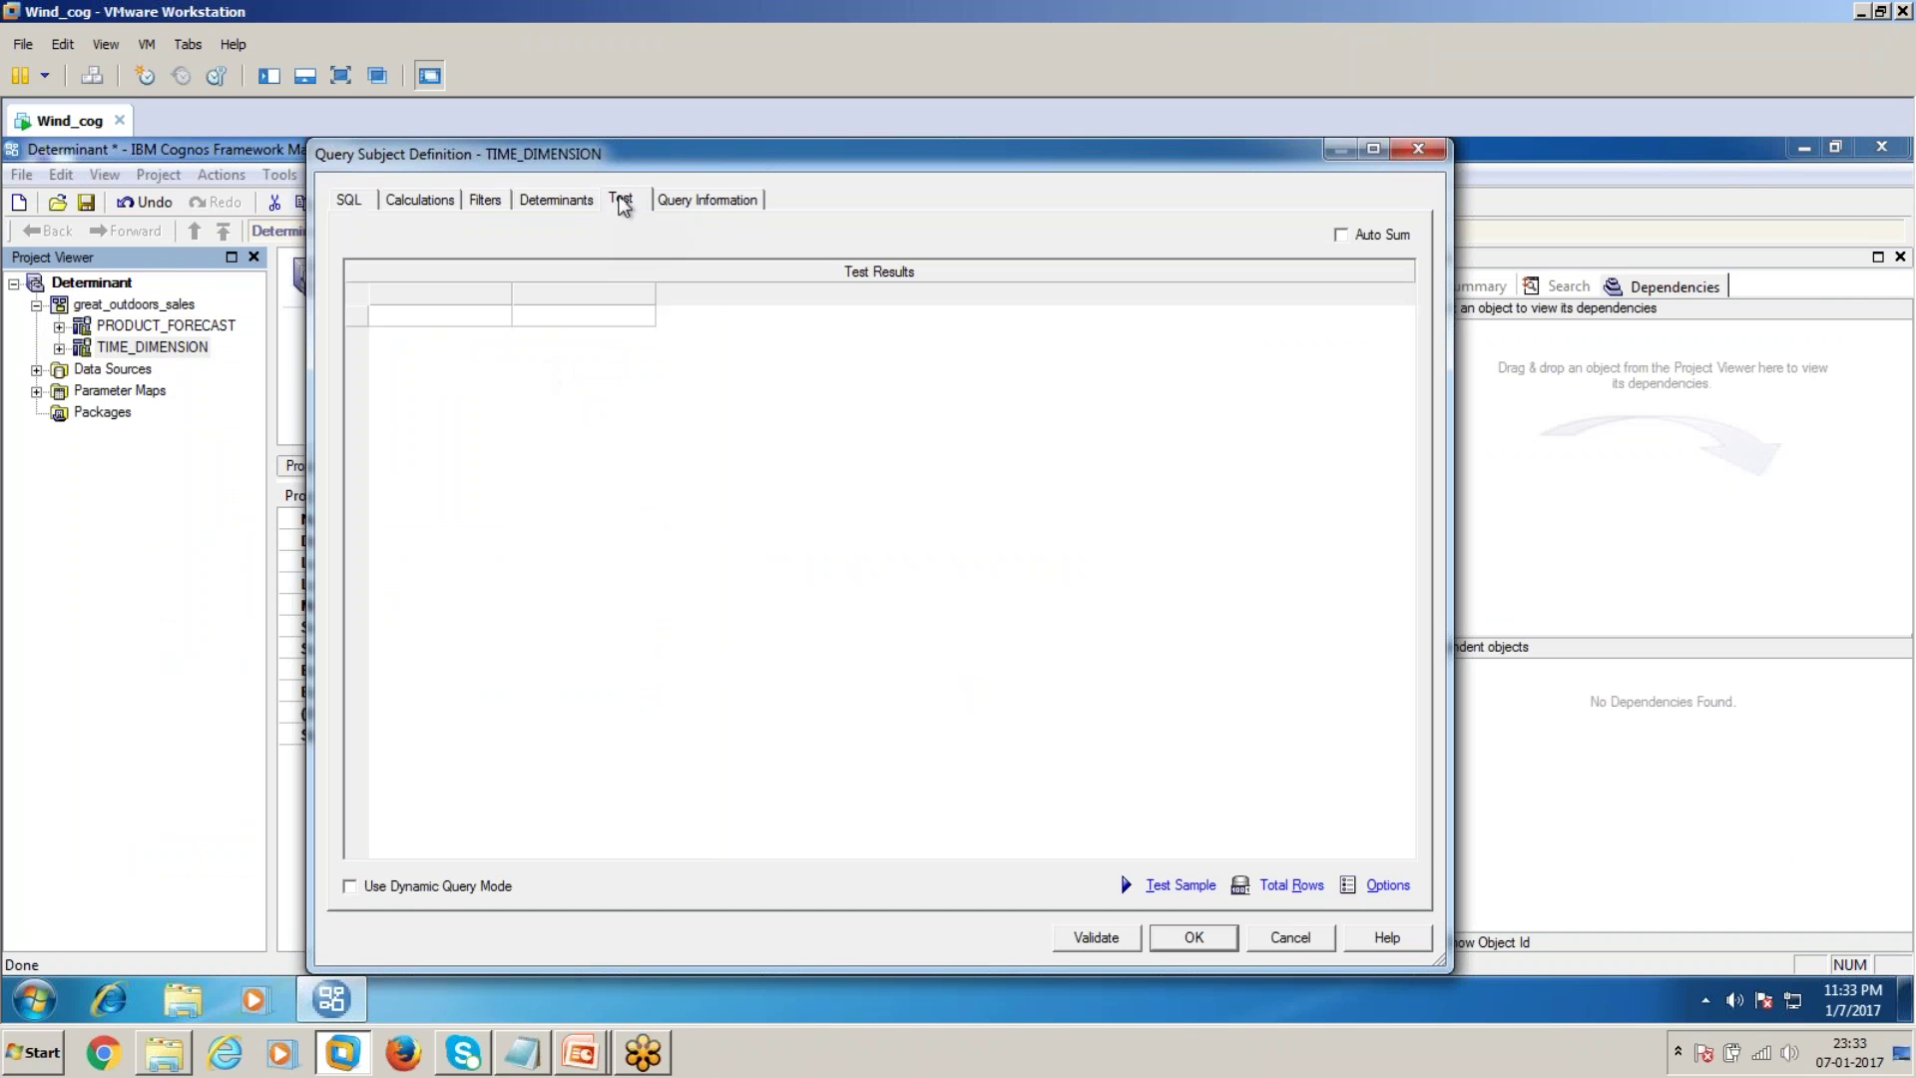
click(1193, 883)
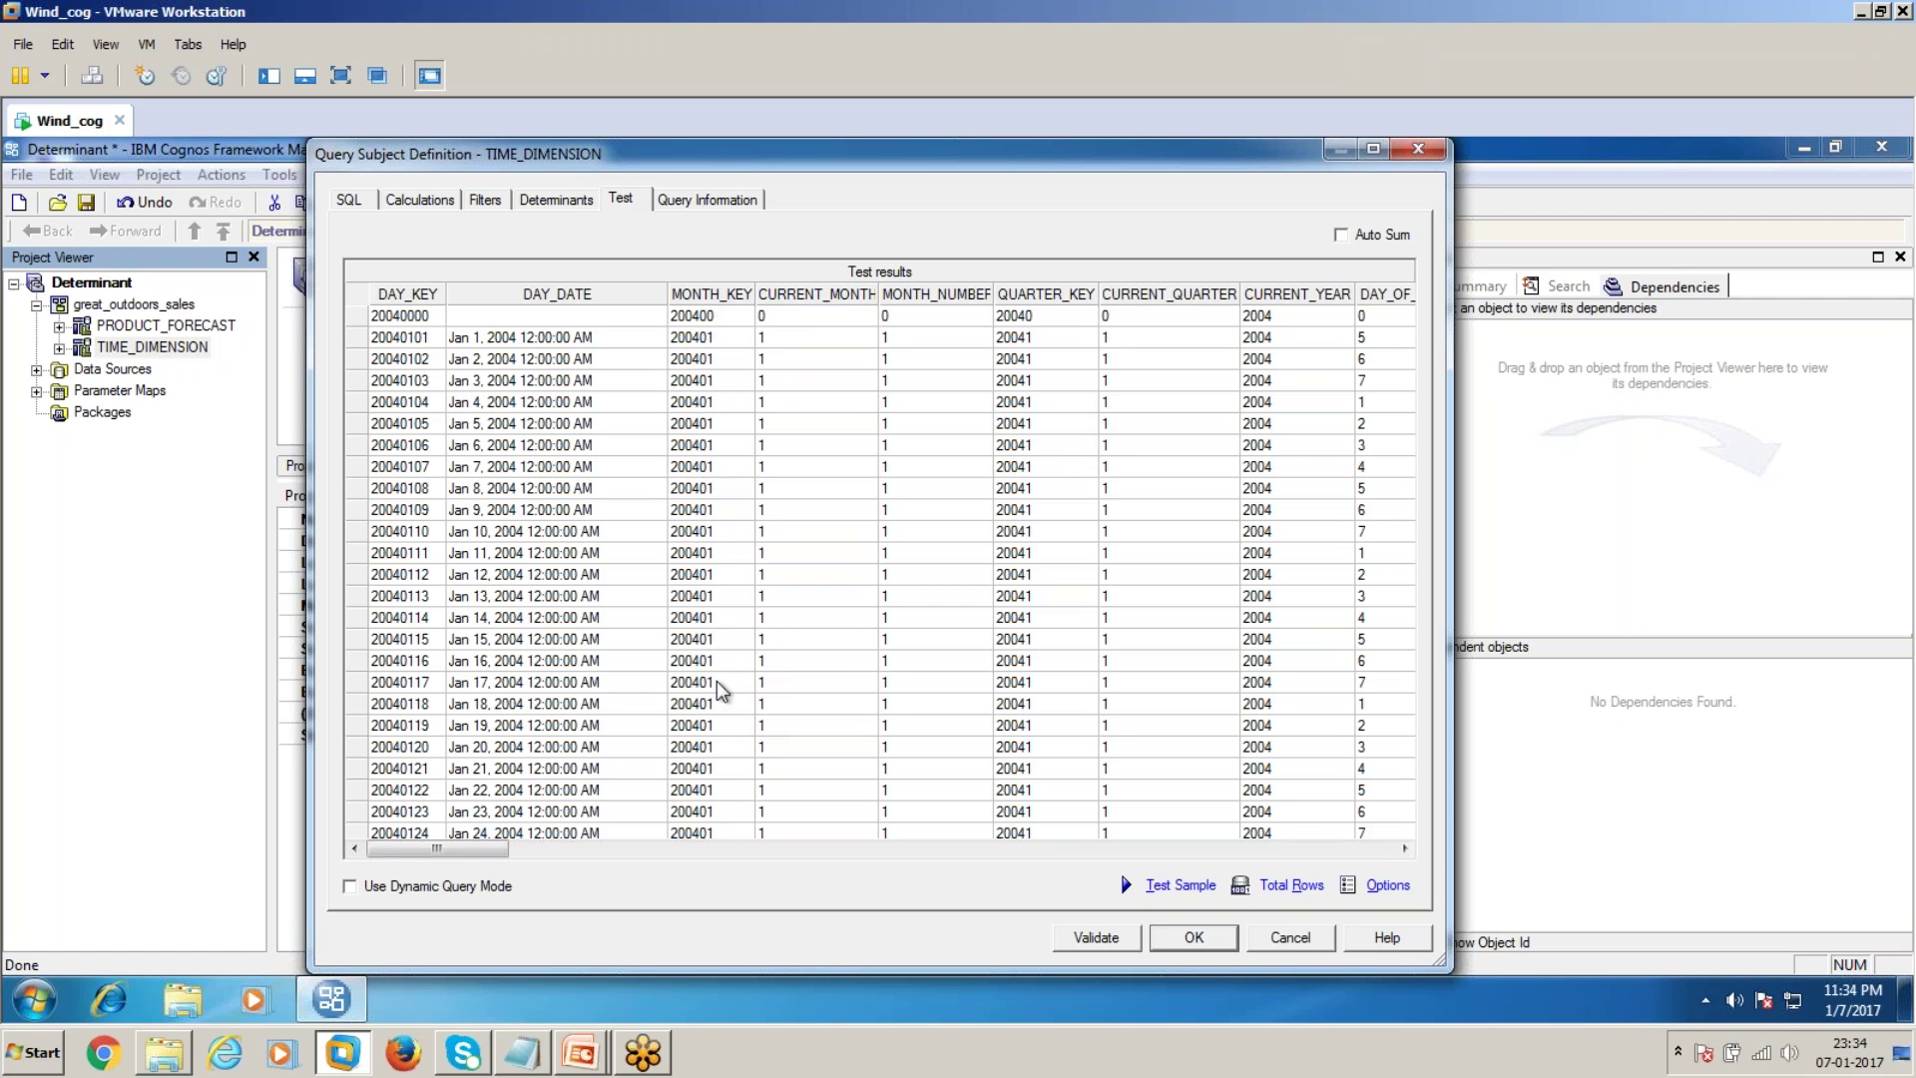
click(1286, 937)
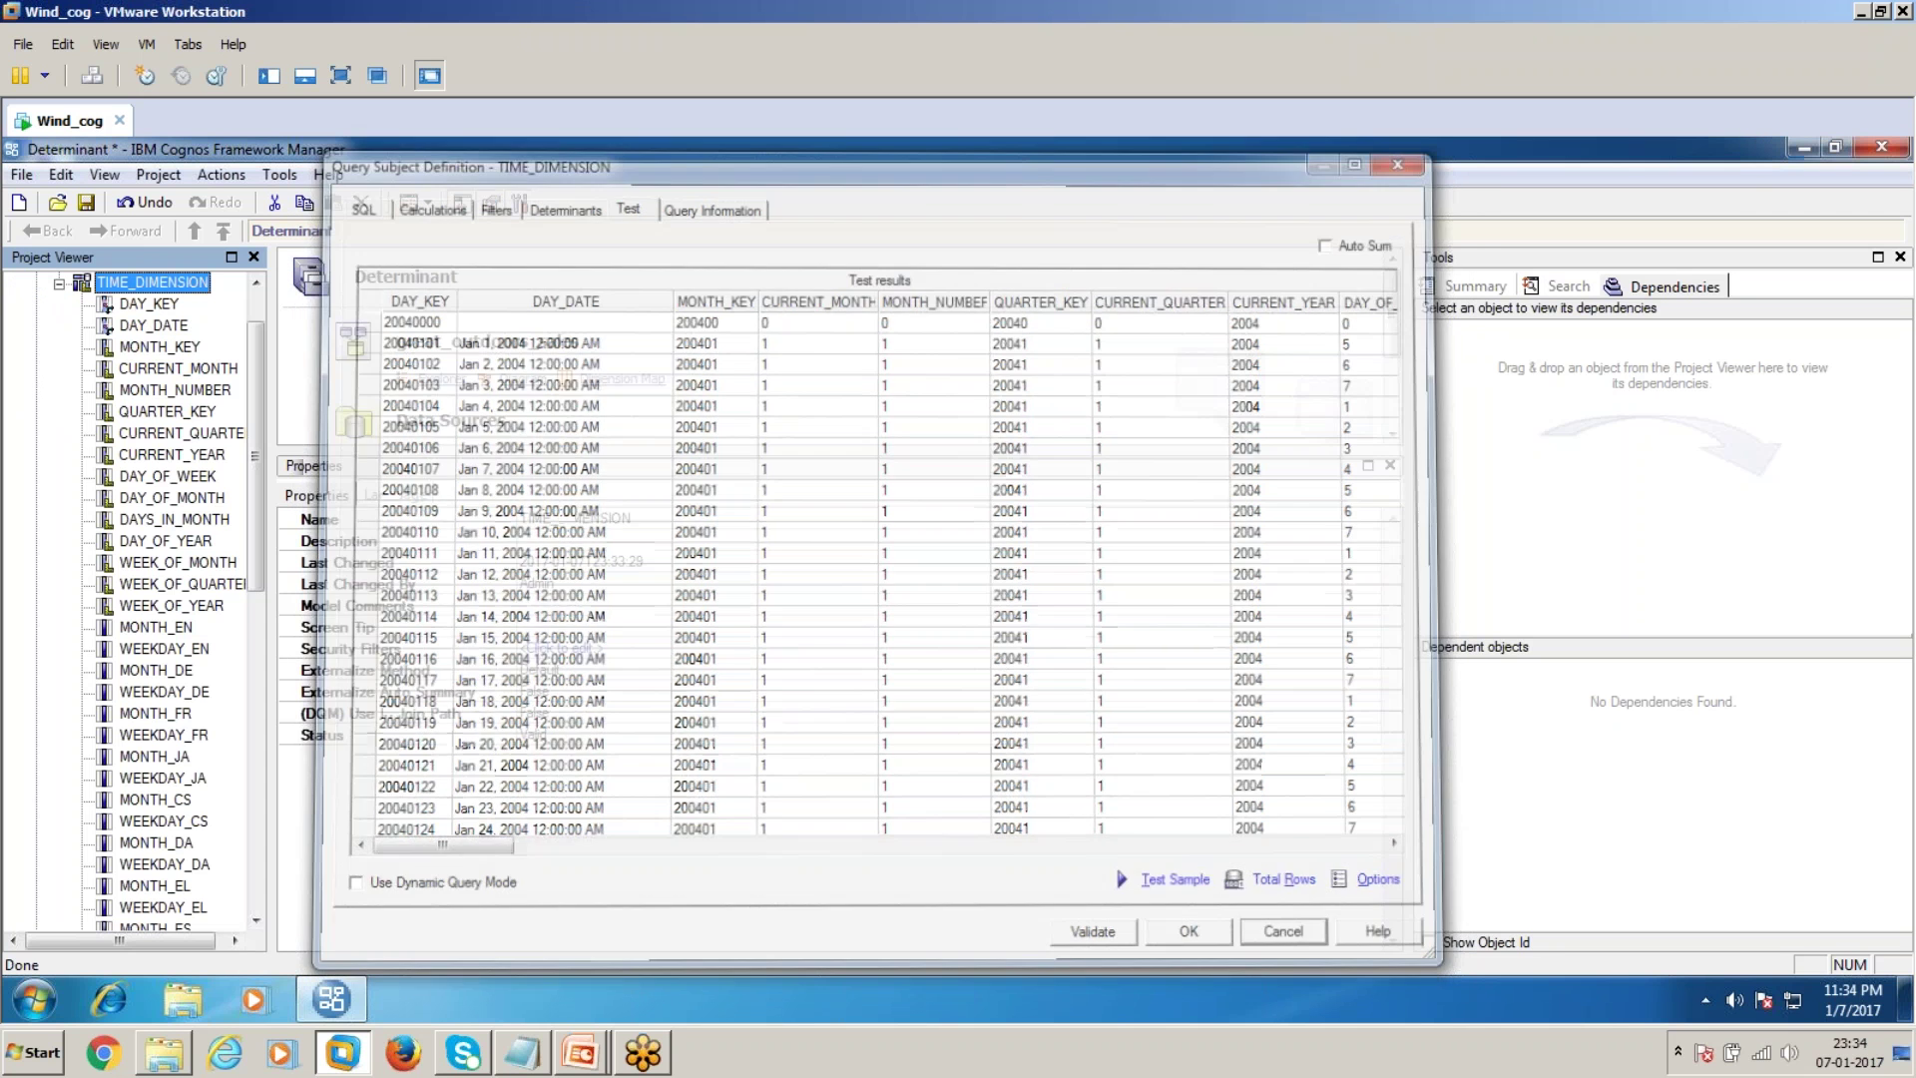
click(58, 286)
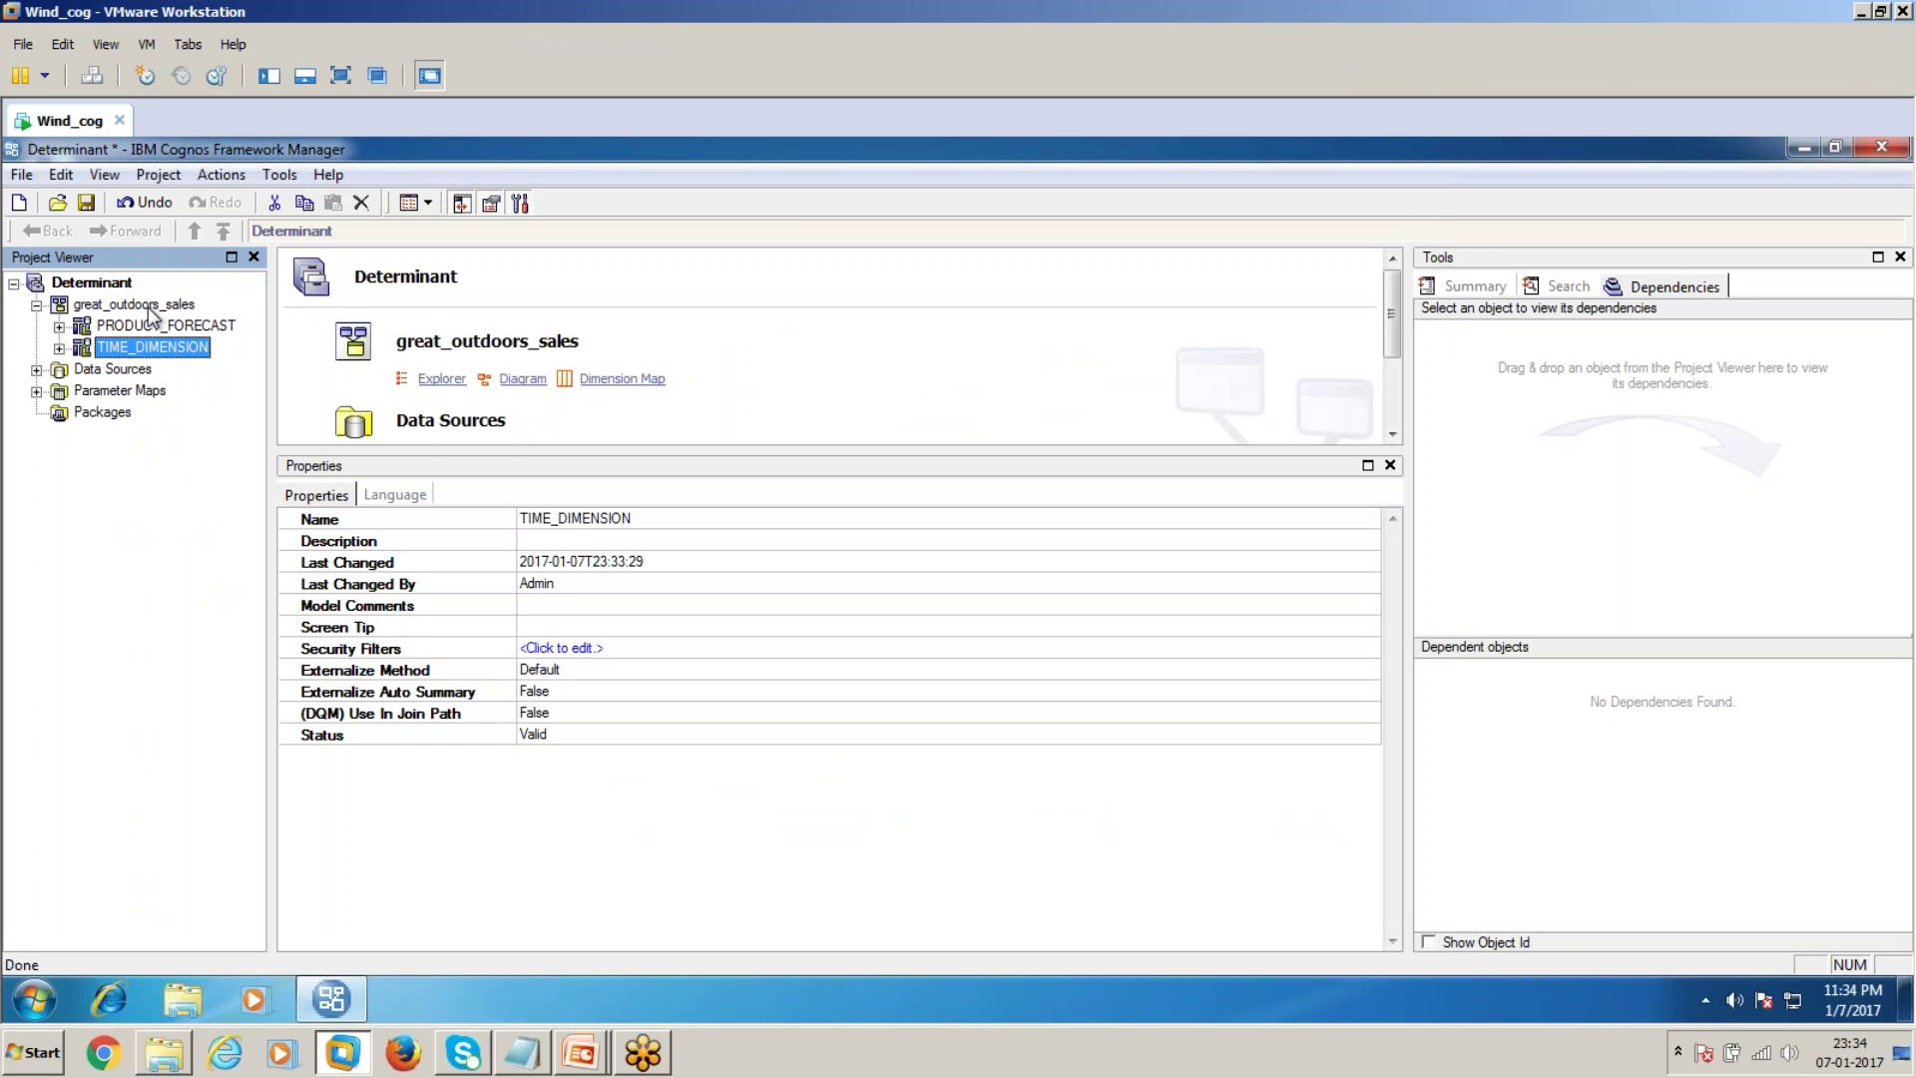
Create a new namespace under great_outdoors_sales and name it 'Business Layer'
right_click(149, 306)
mouse_move(223, 336)
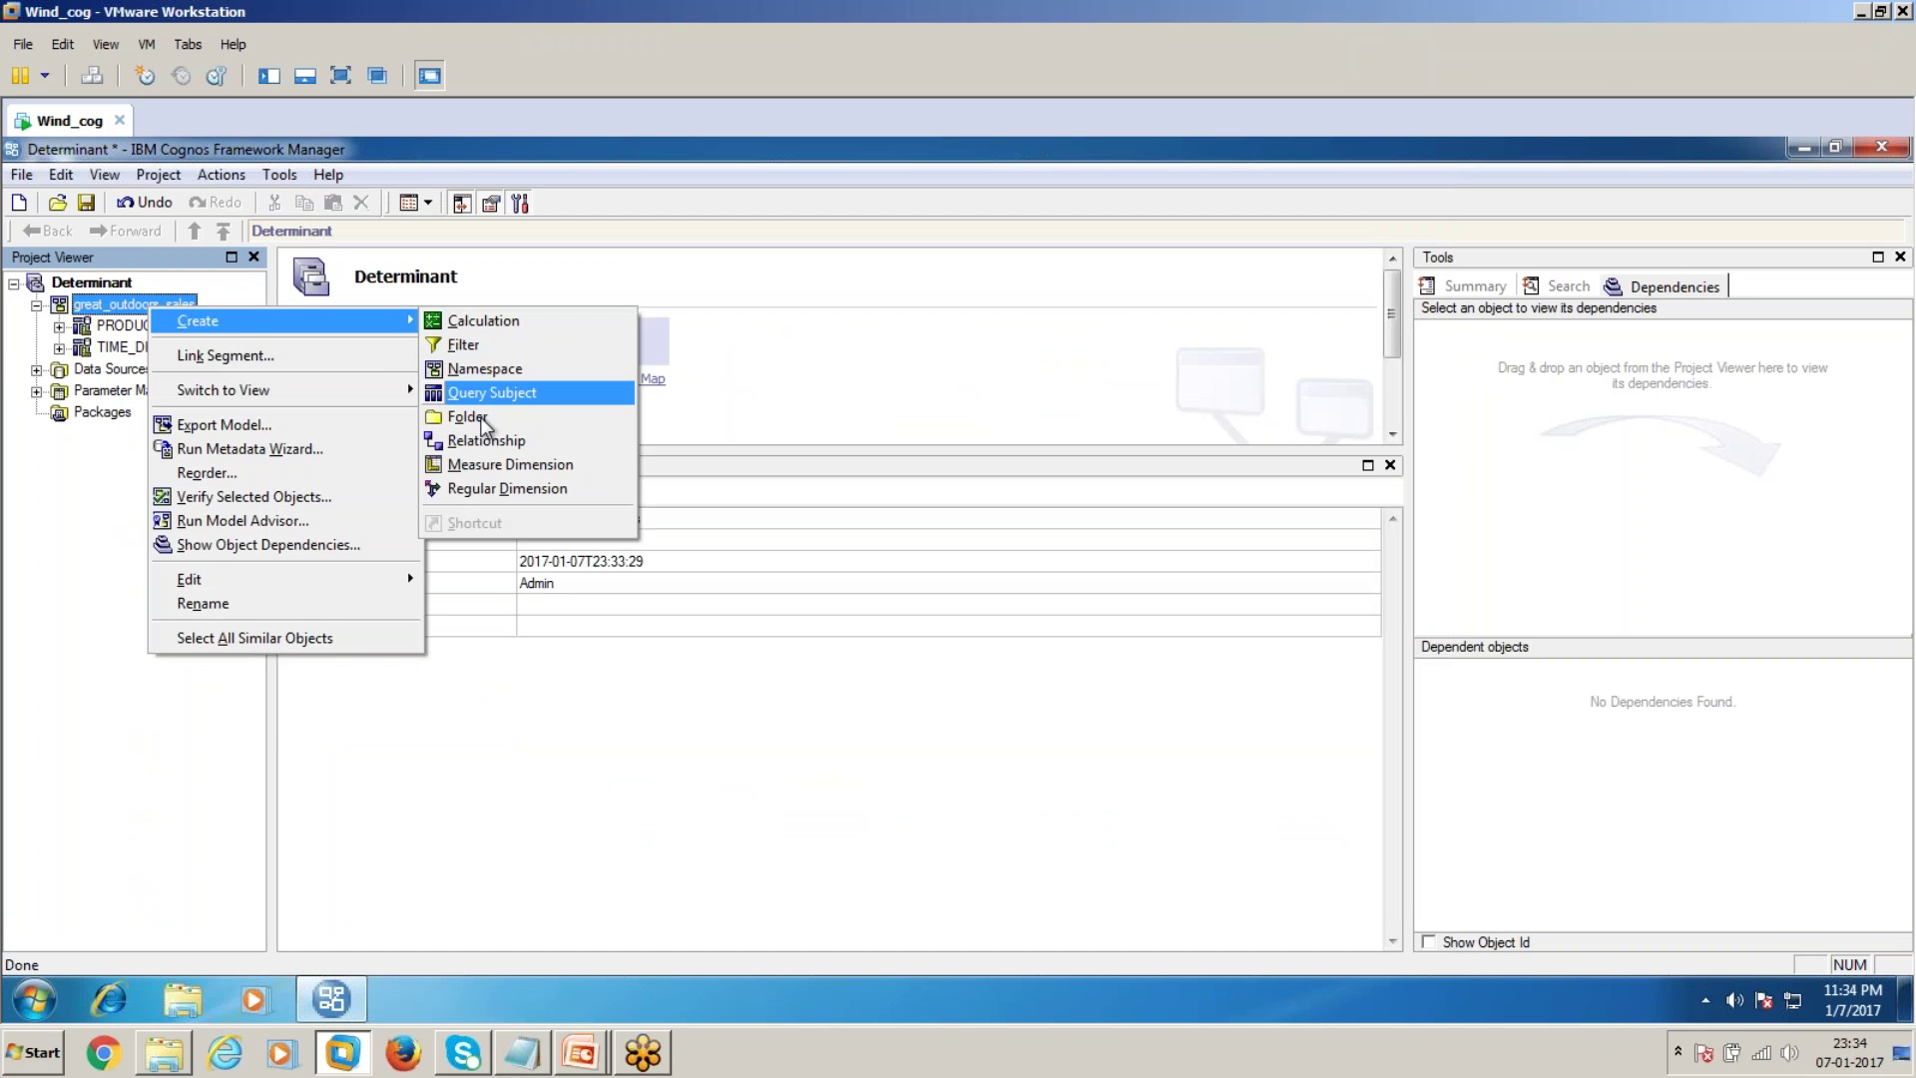
click(493, 370)
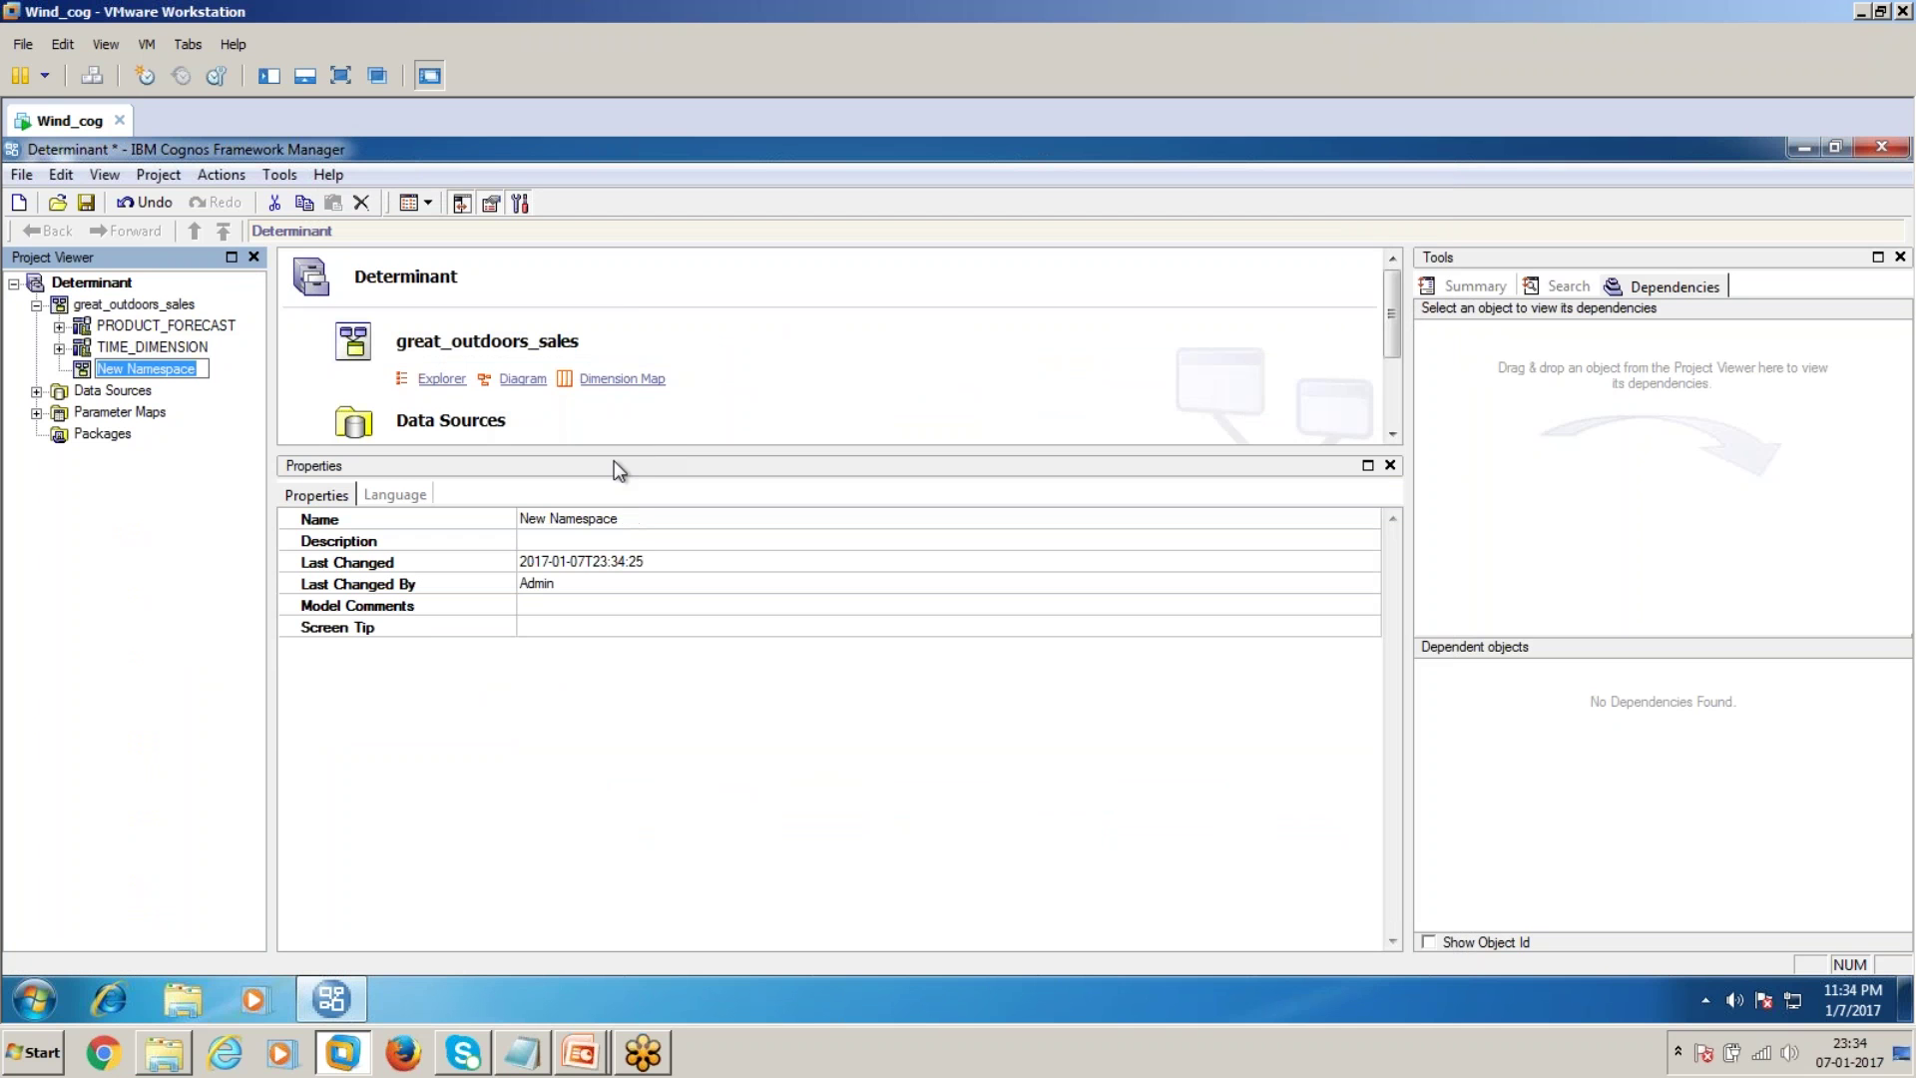
text(Business )
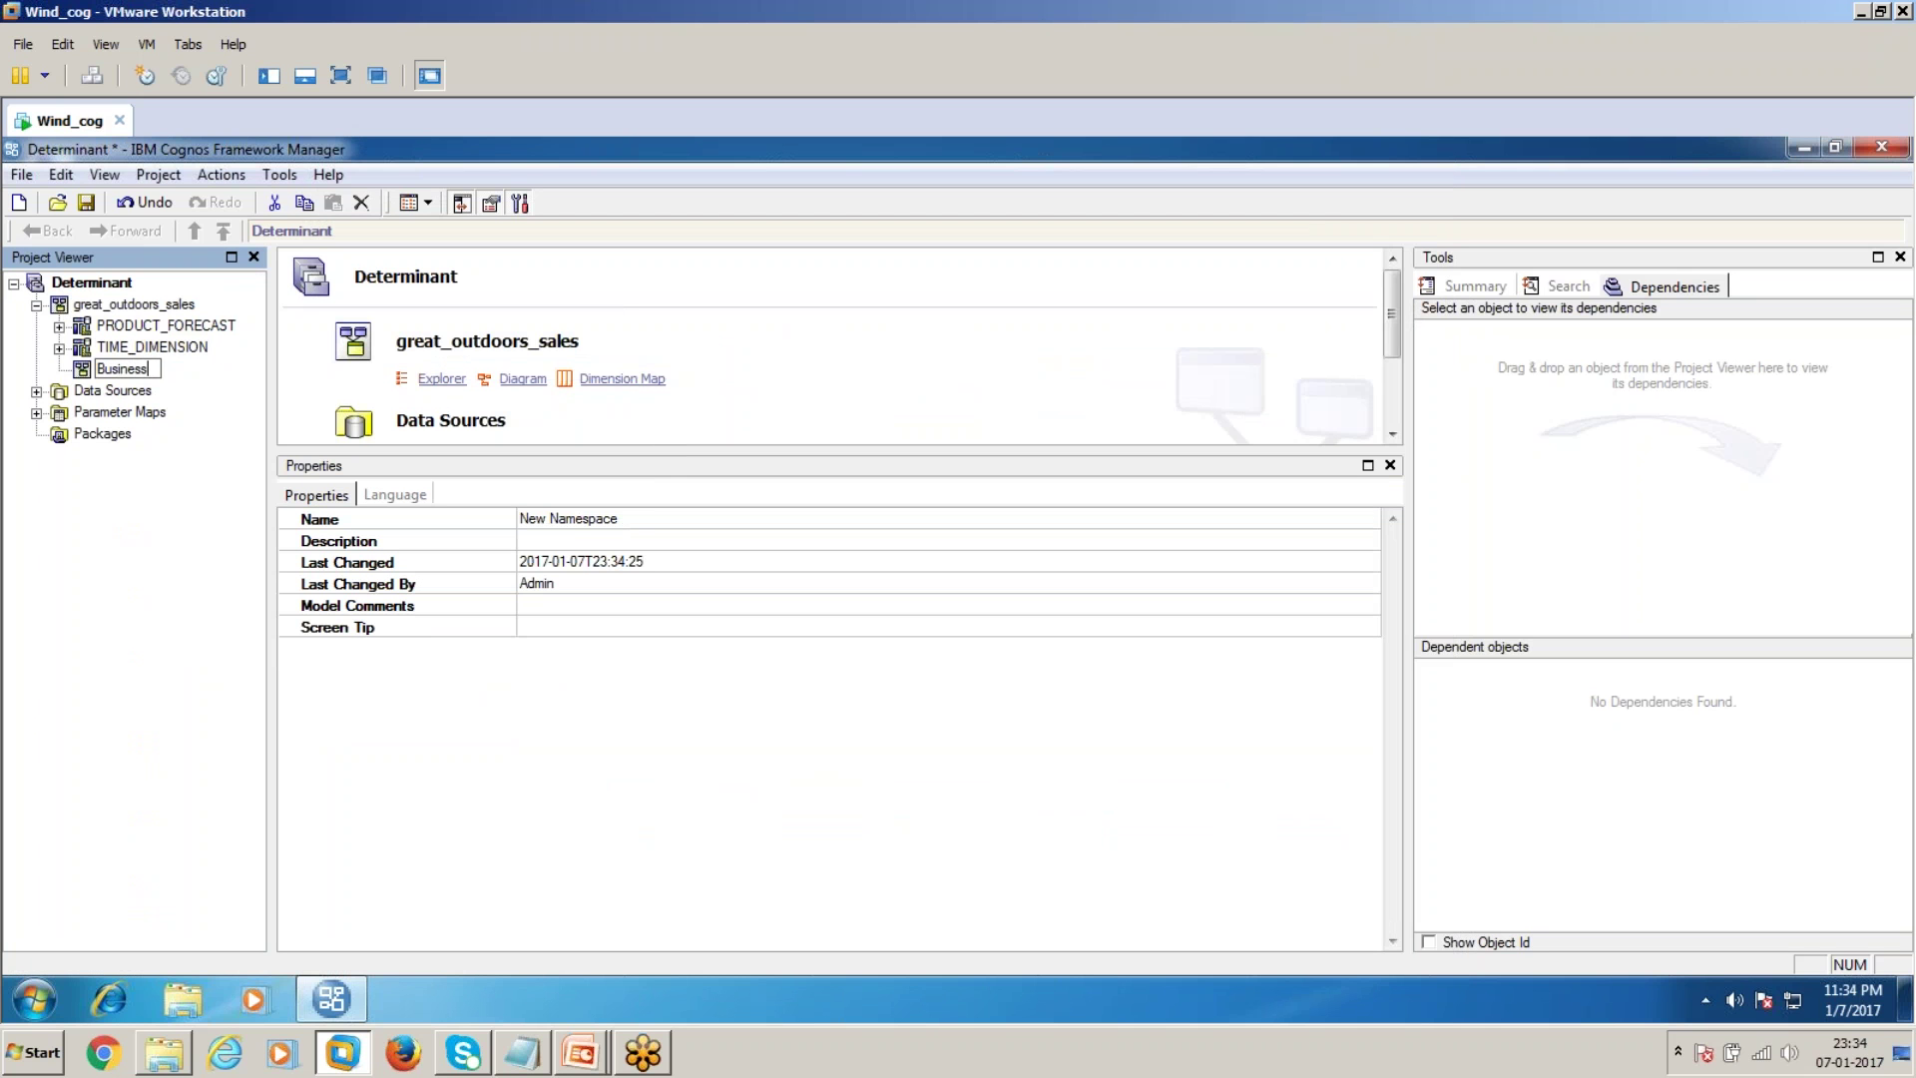
text(Layer)
key(Return)
right_click(153, 368)
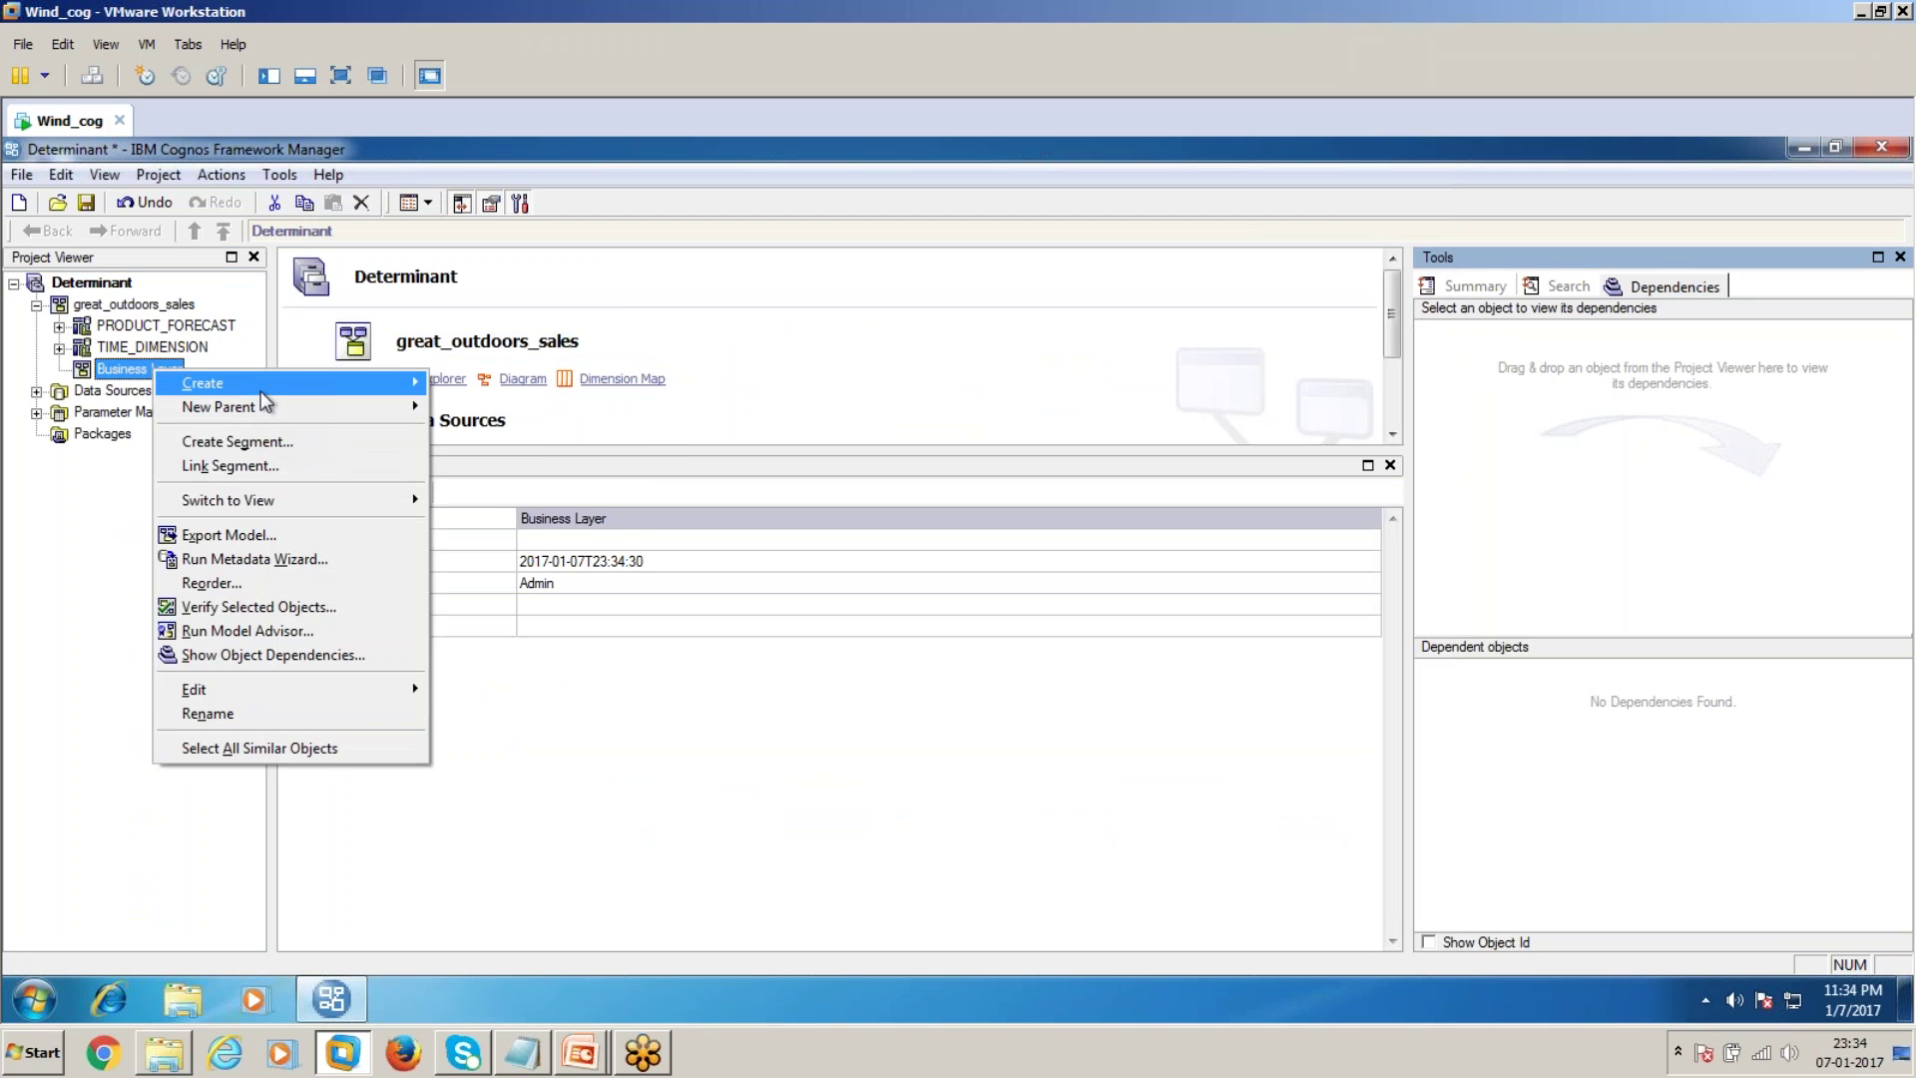
Create a Dimension query subject in Business Layer holding all seven PRODUCT_FORECAST items
mouse_move(265, 394)
click(496, 456)
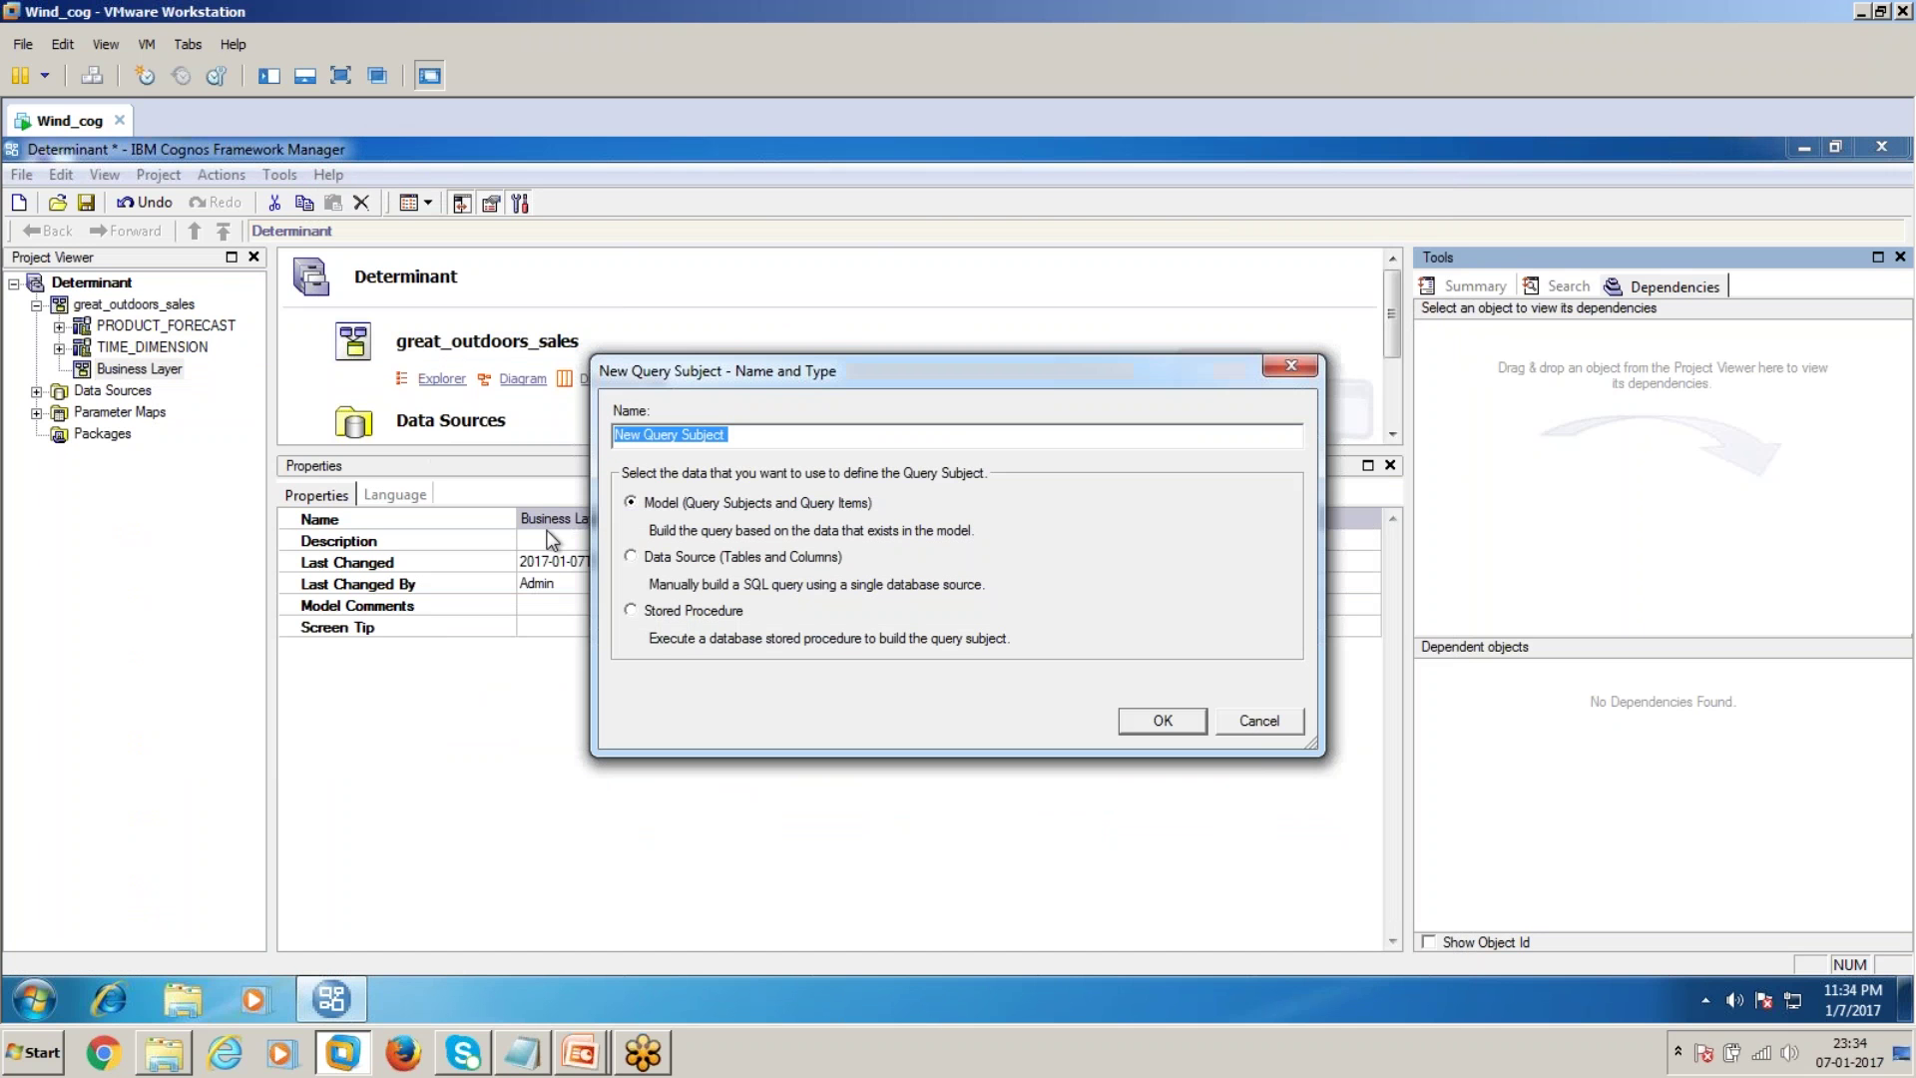
text(Dimension)
click(1157, 722)
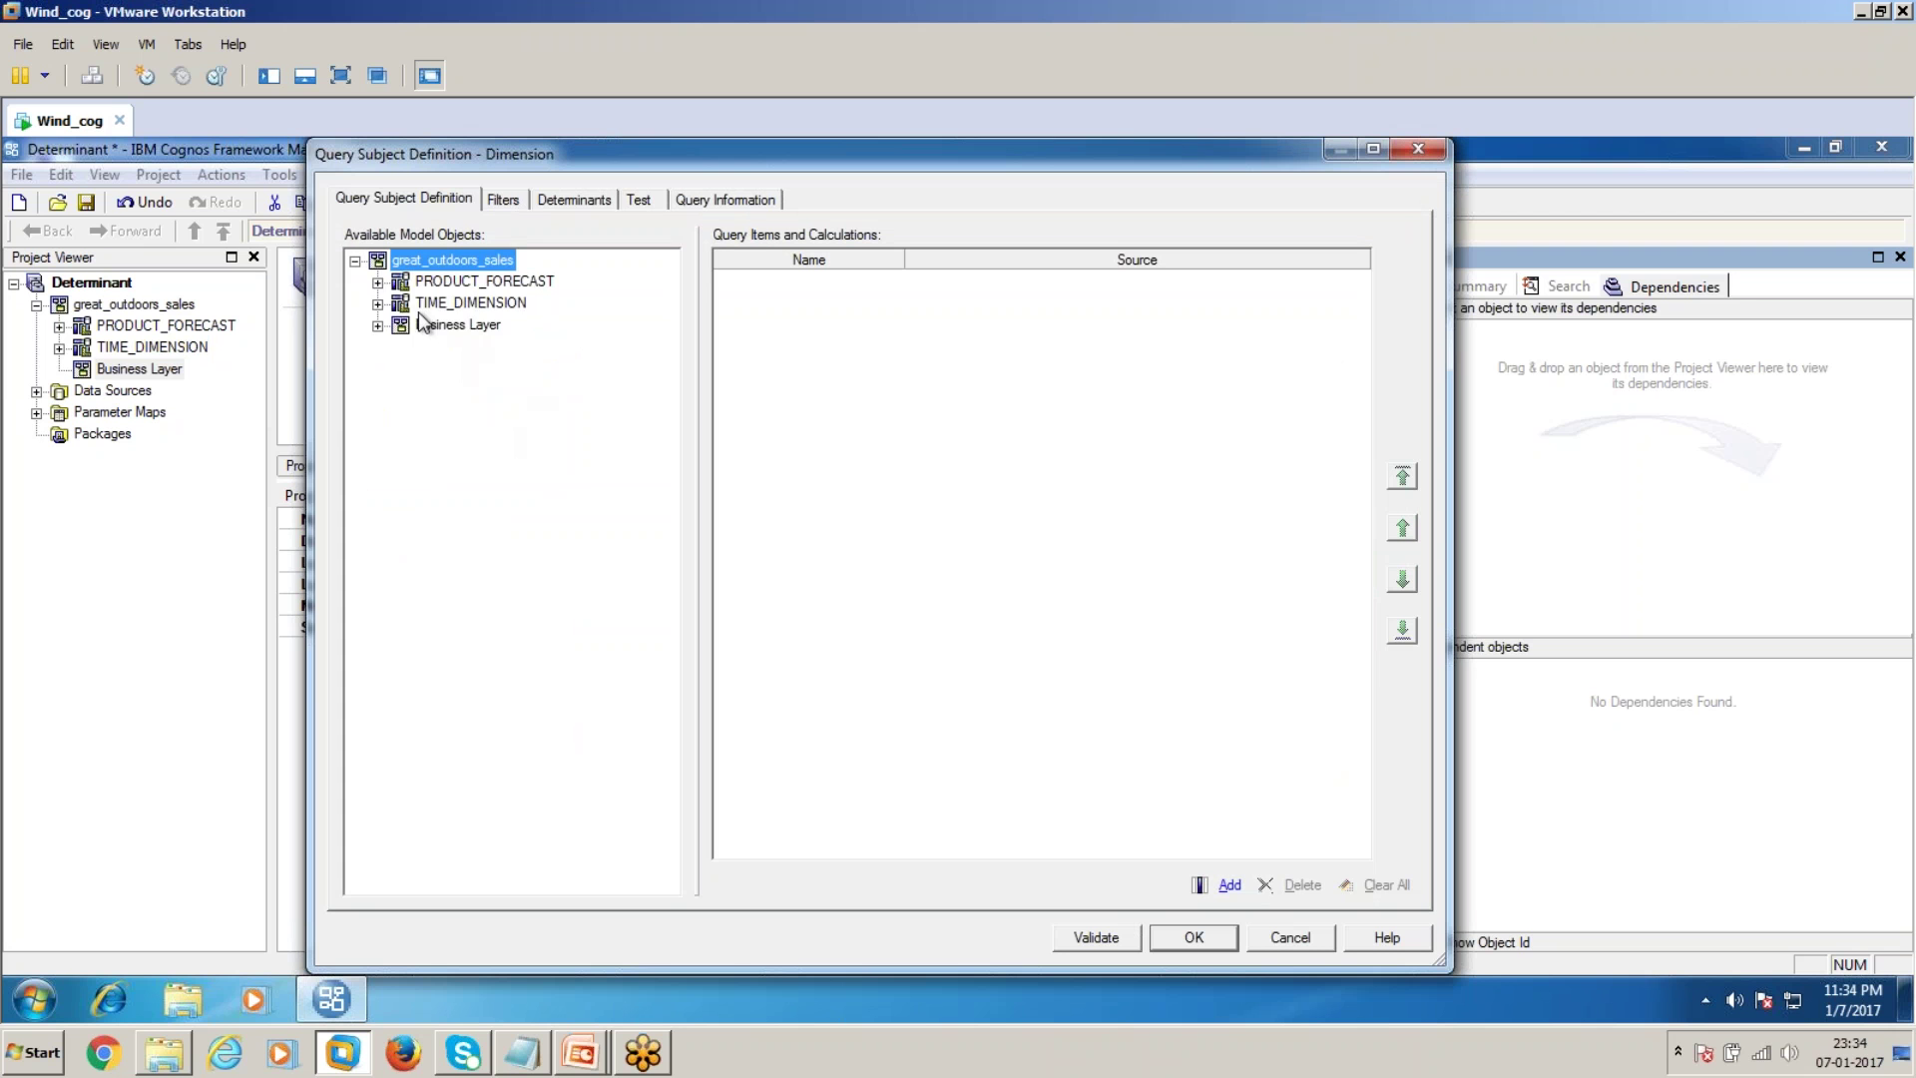
click(377, 281)
click(477, 303)
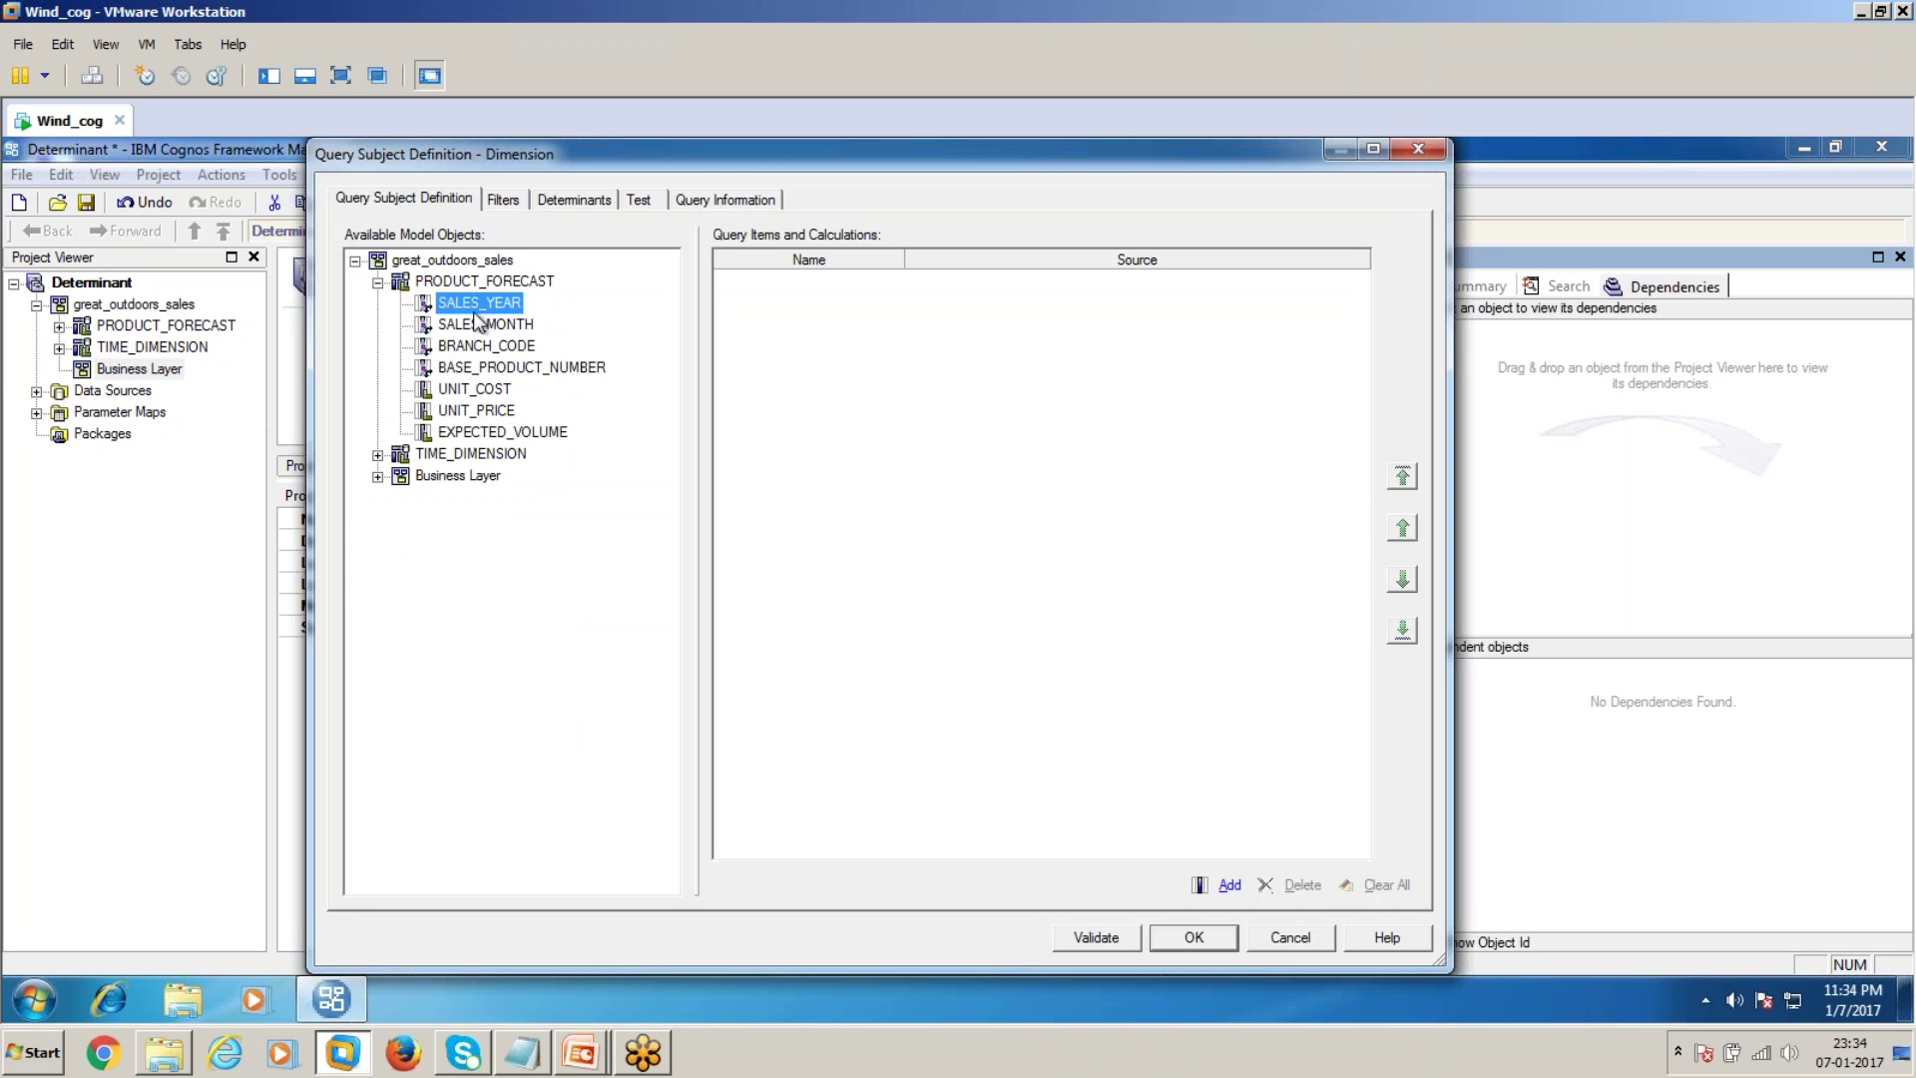
shift+click(508, 433)
drag(494, 338, 988, 484)
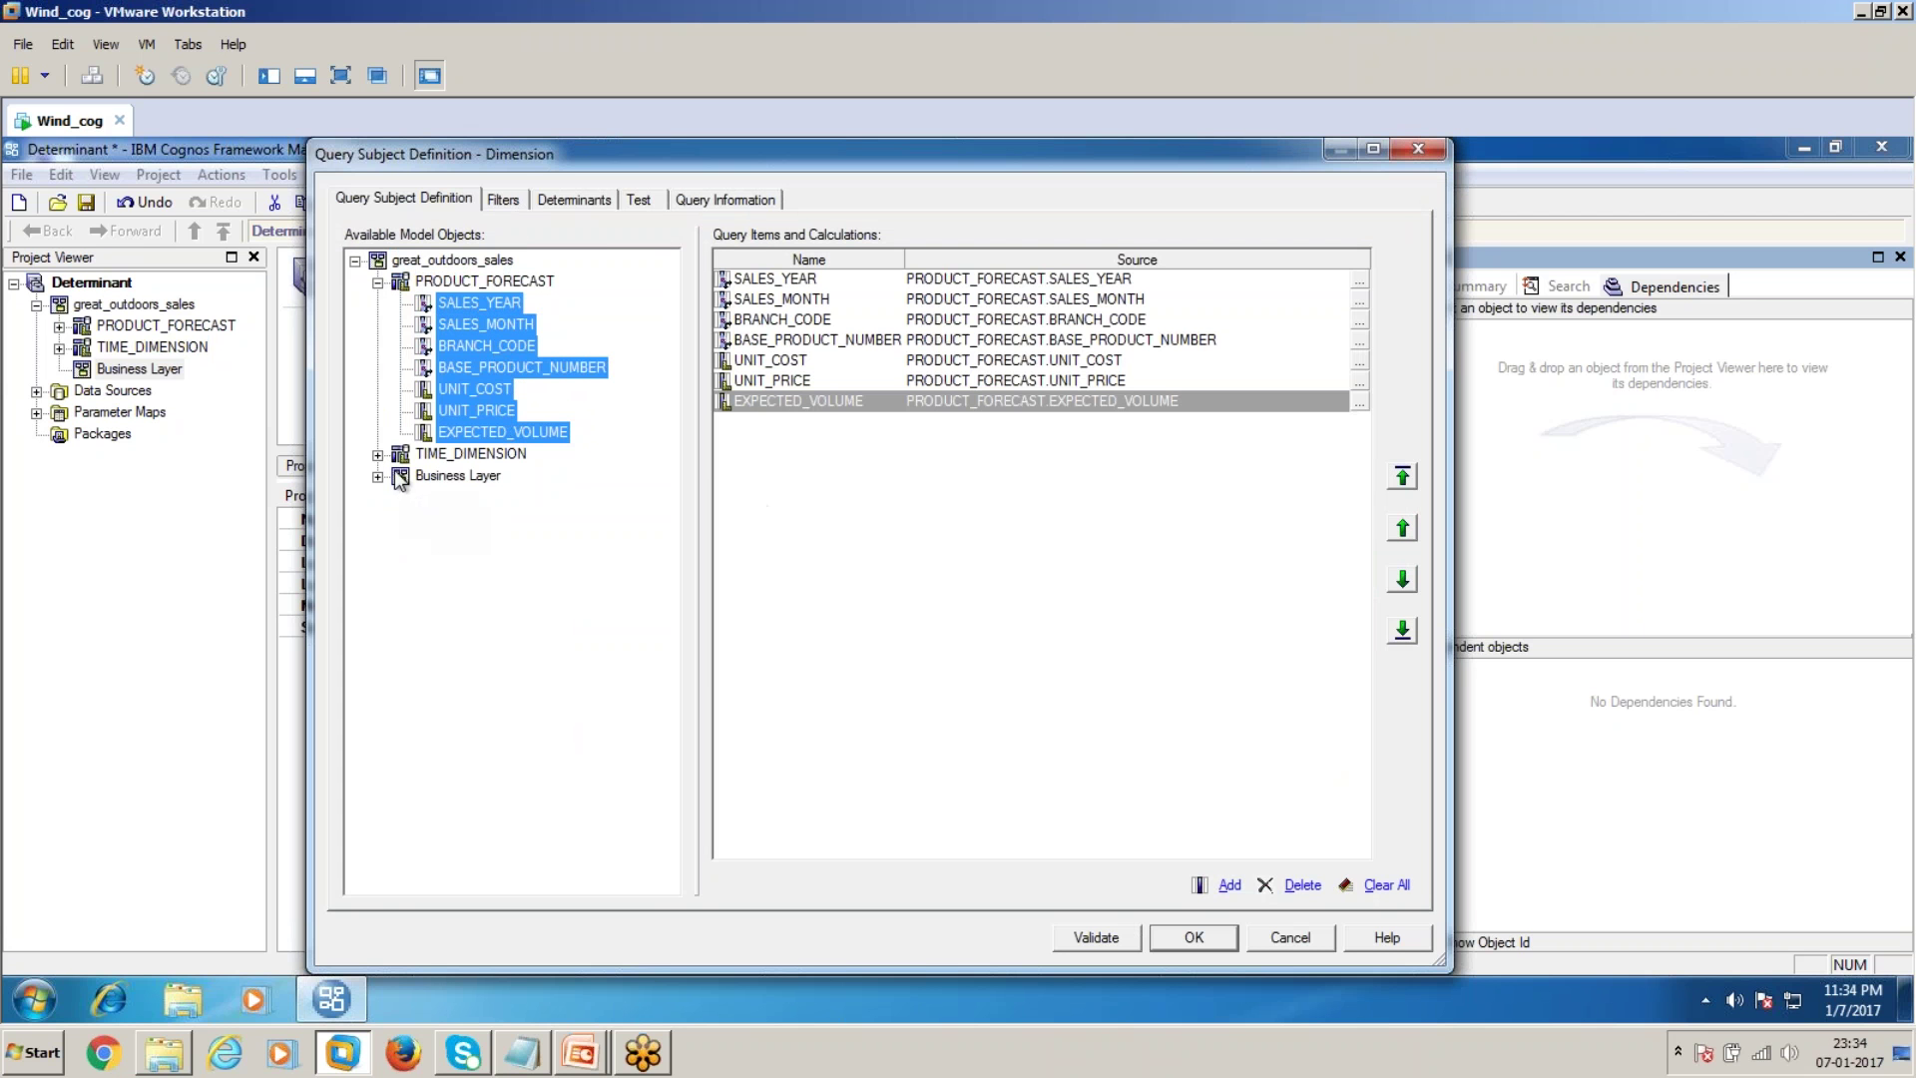
Save the Dimension definition, then reopen it and run a test sample of its data
click(377, 455)
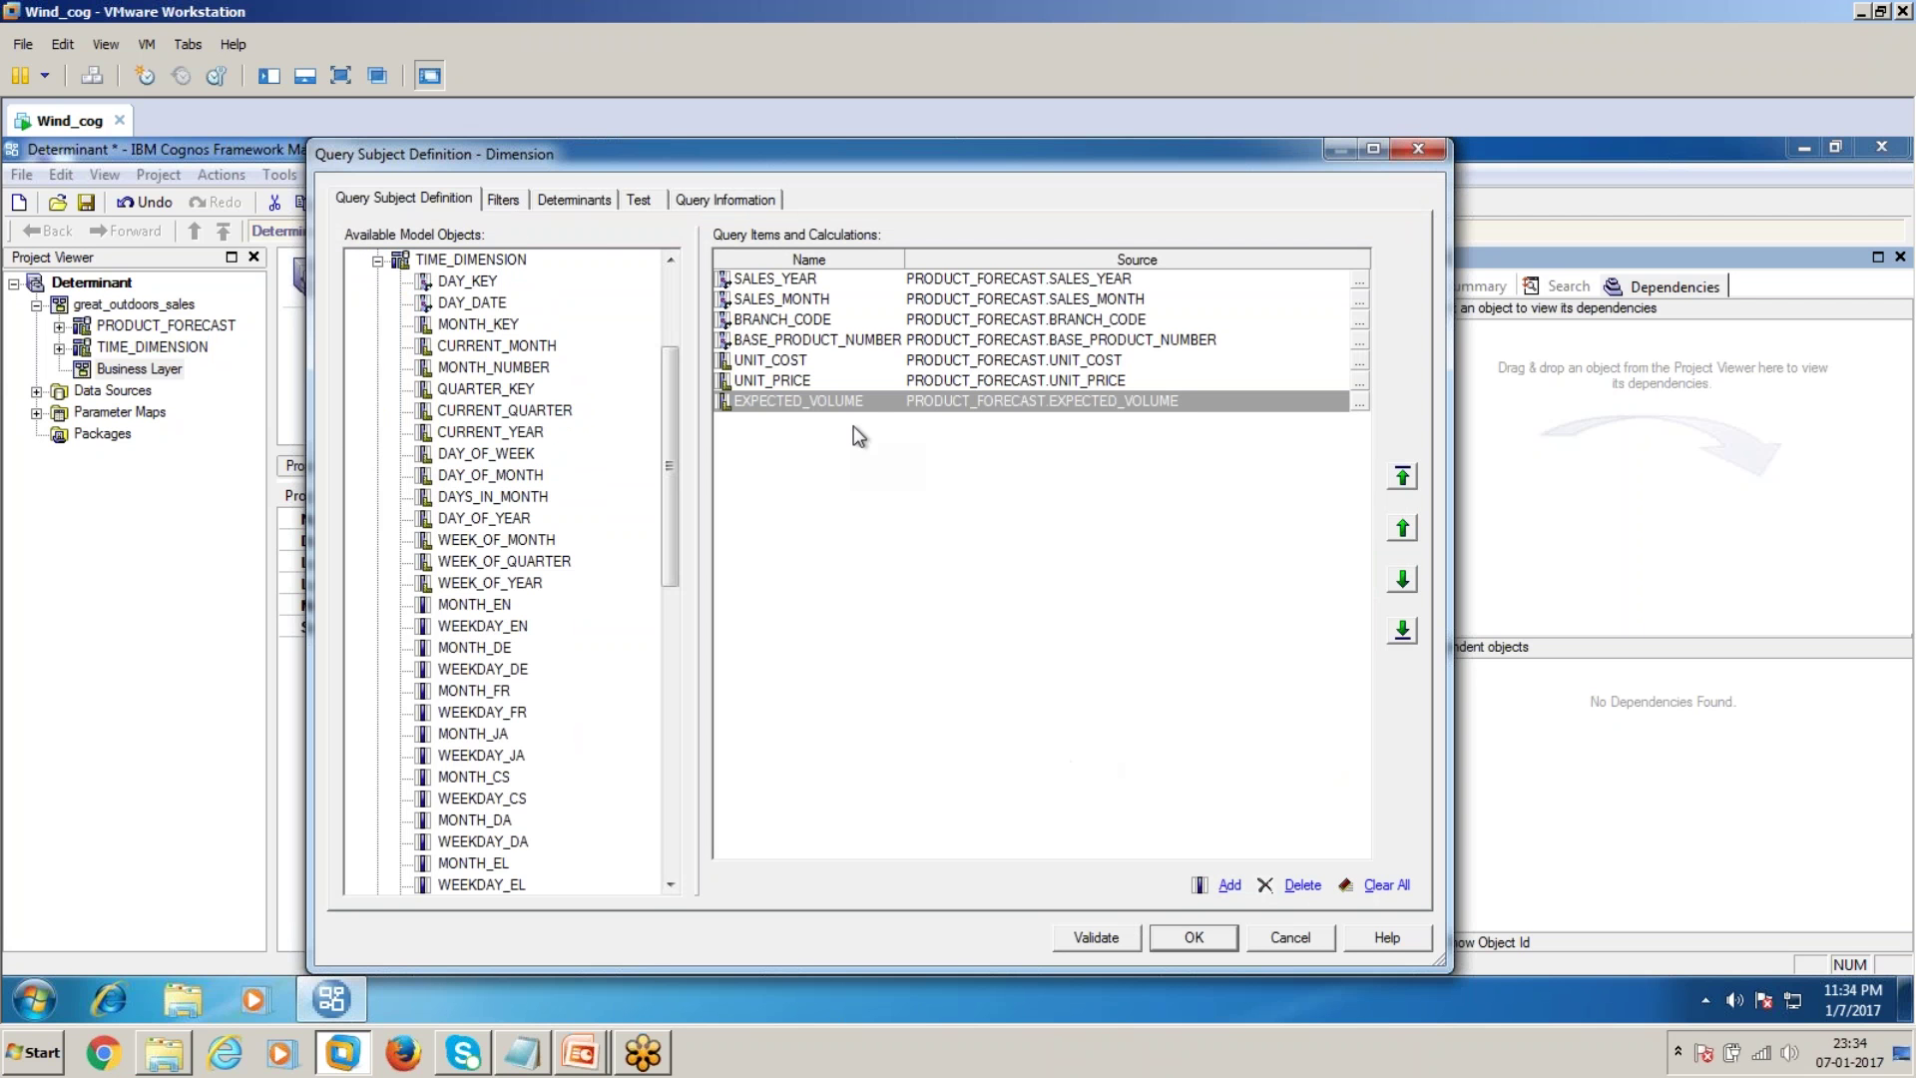
click(1209, 935)
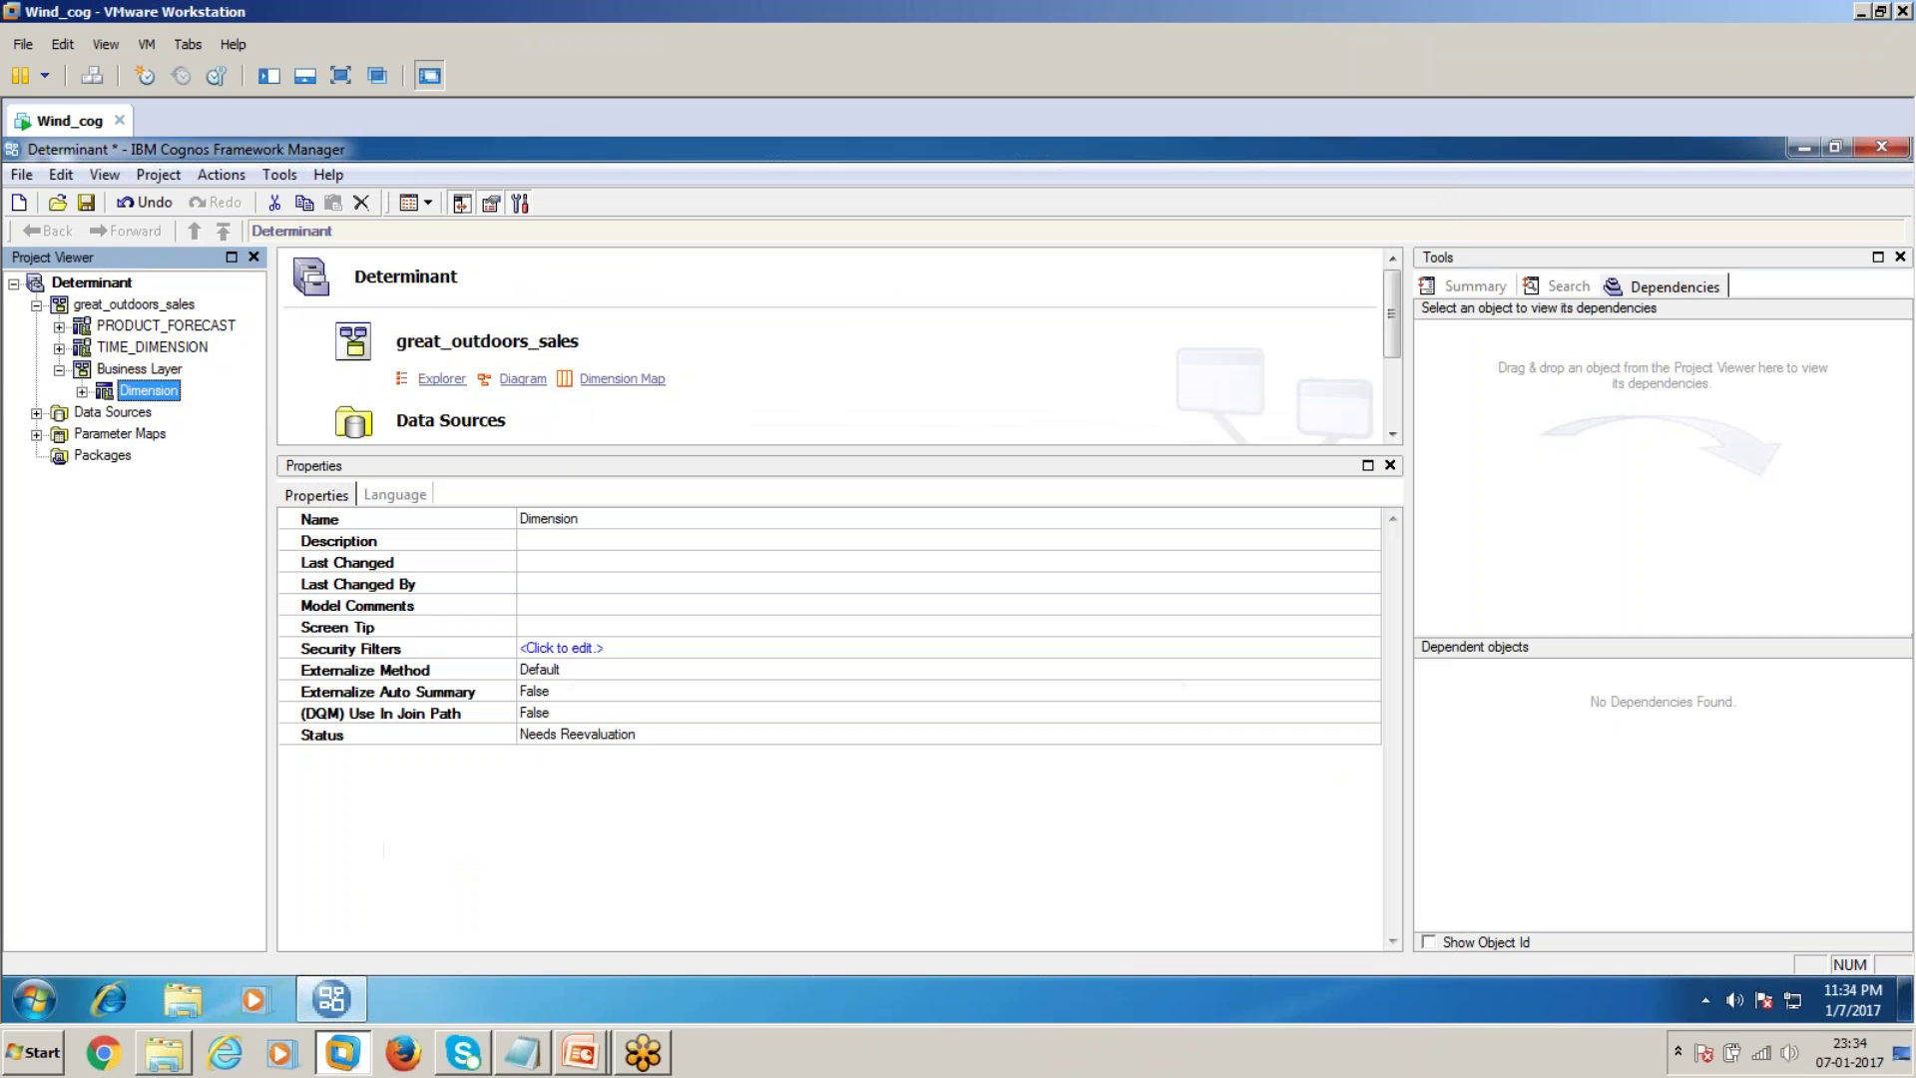
double_click(150, 391)
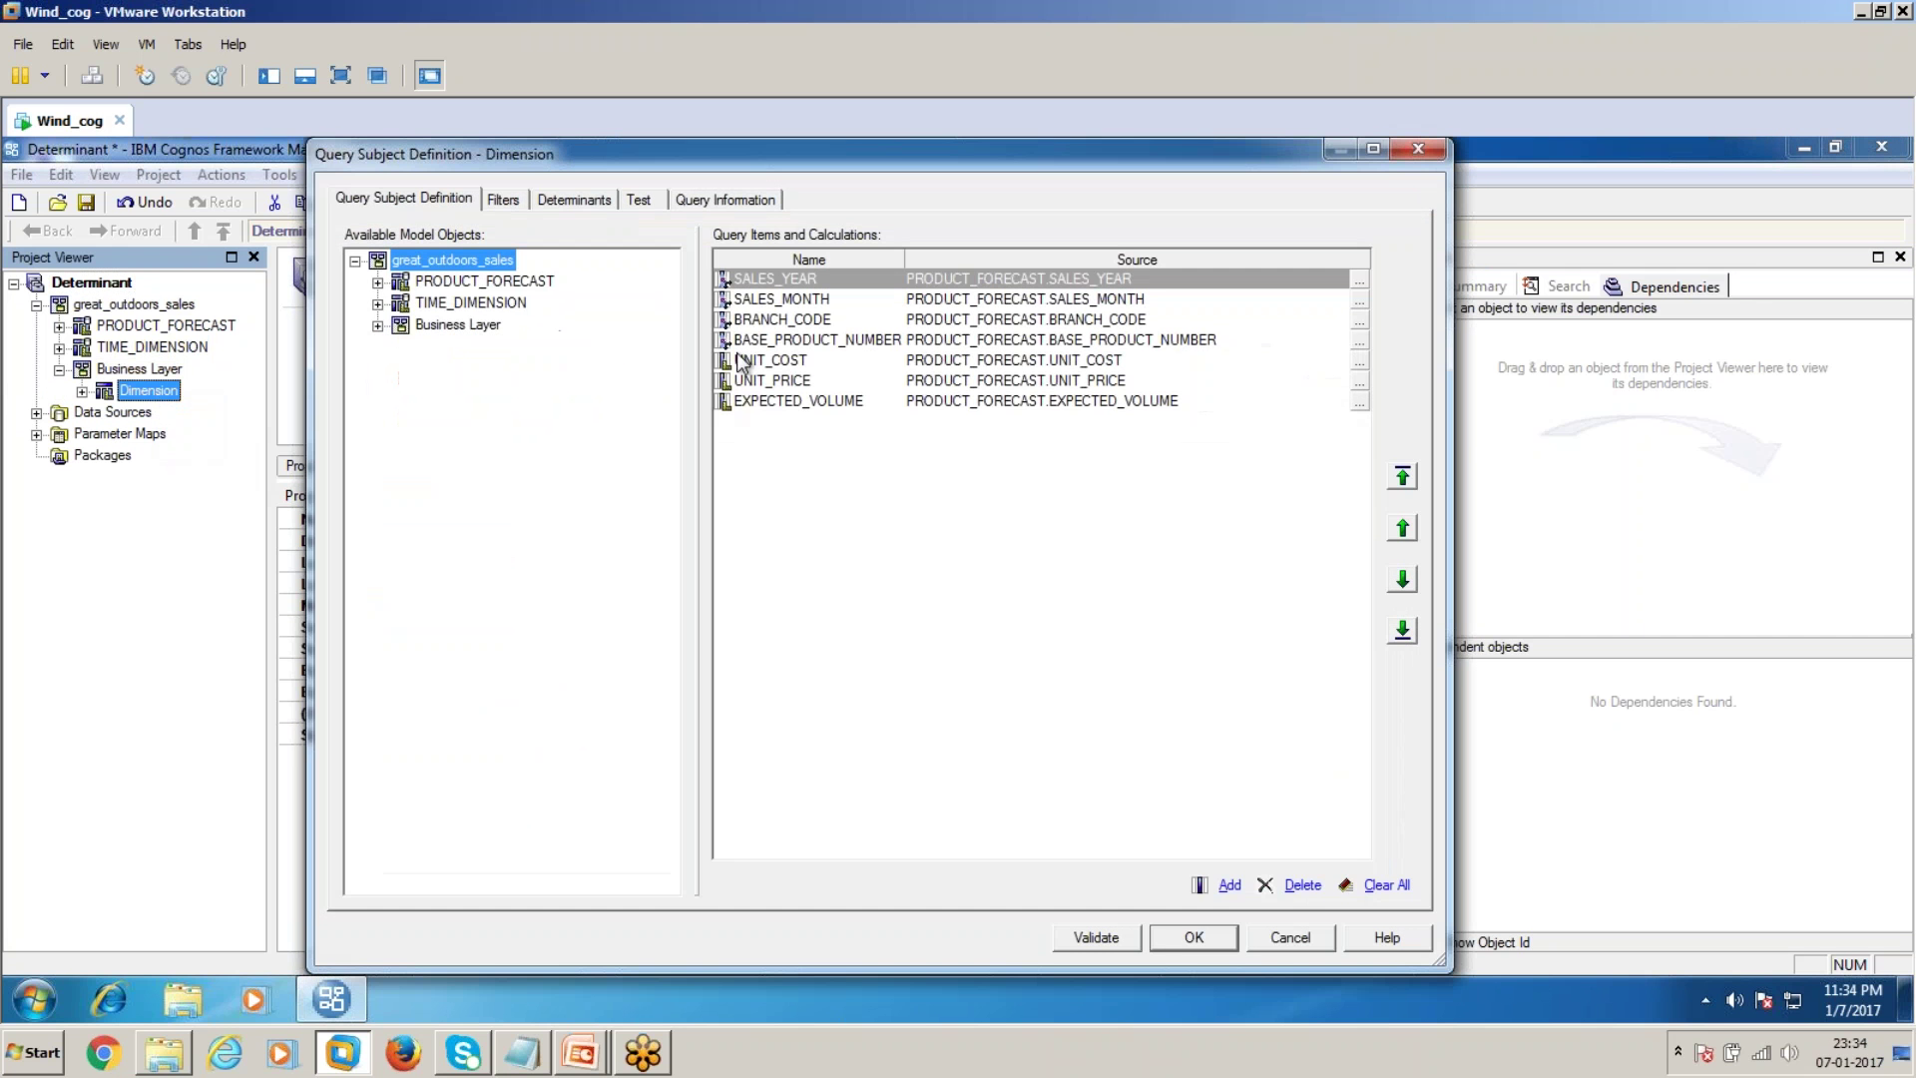
click(647, 200)
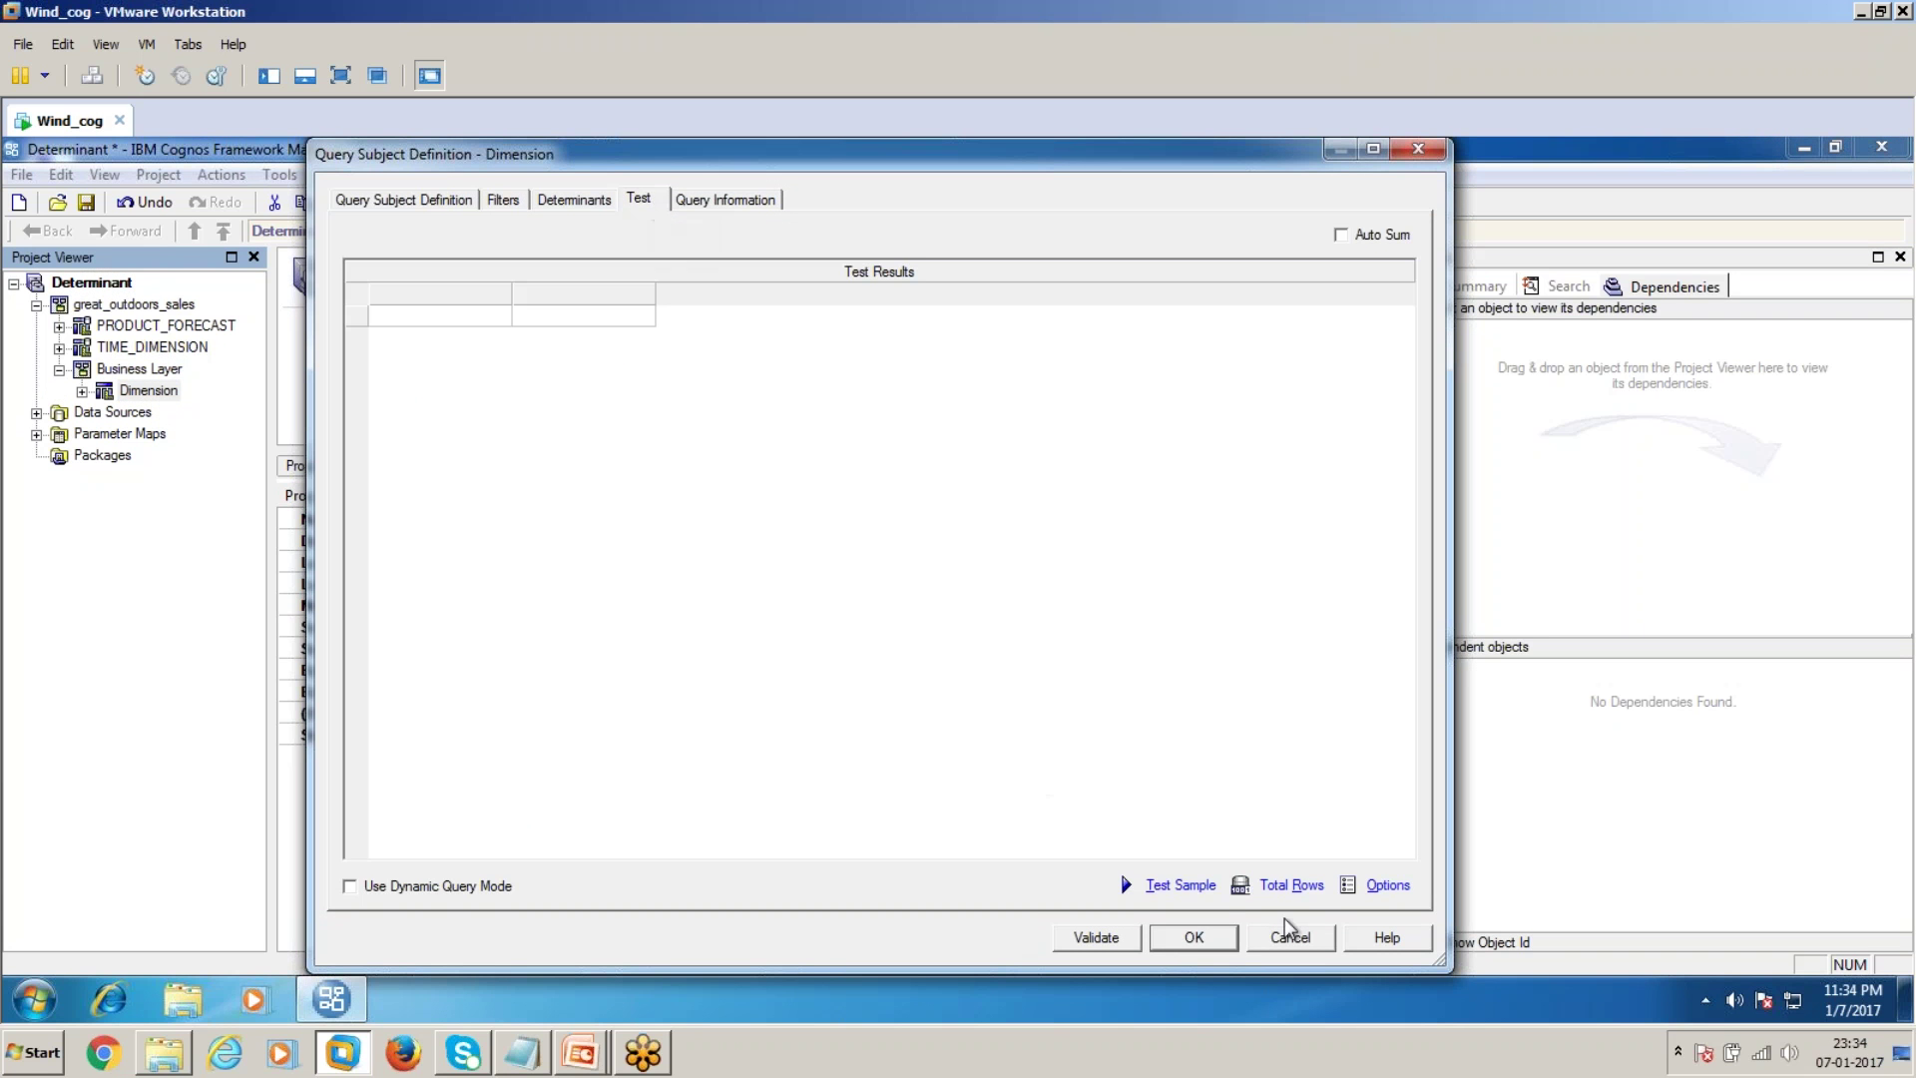
click(1207, 887)
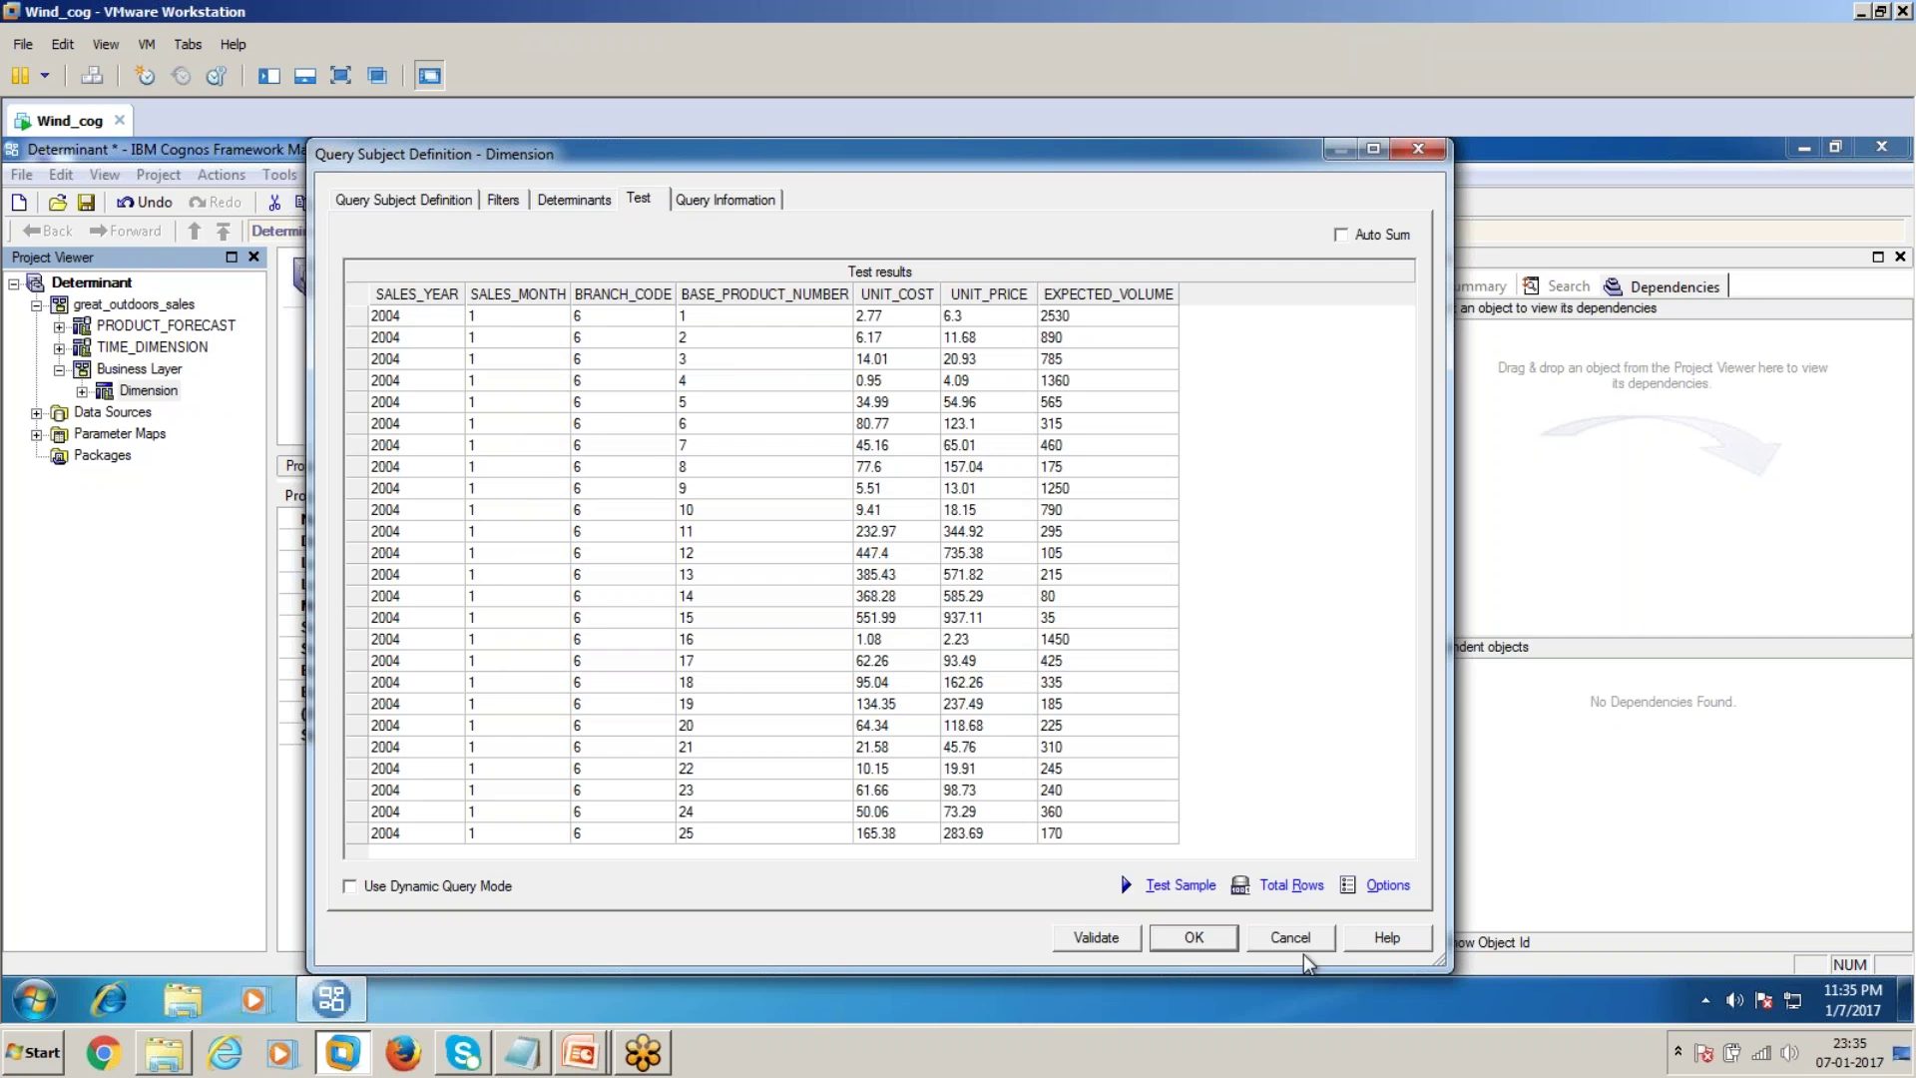
click(1193, 937)
Select TIME_DIMENSION and PRODUCT_FORECAST and start a new relationship between them
click(128, 342)
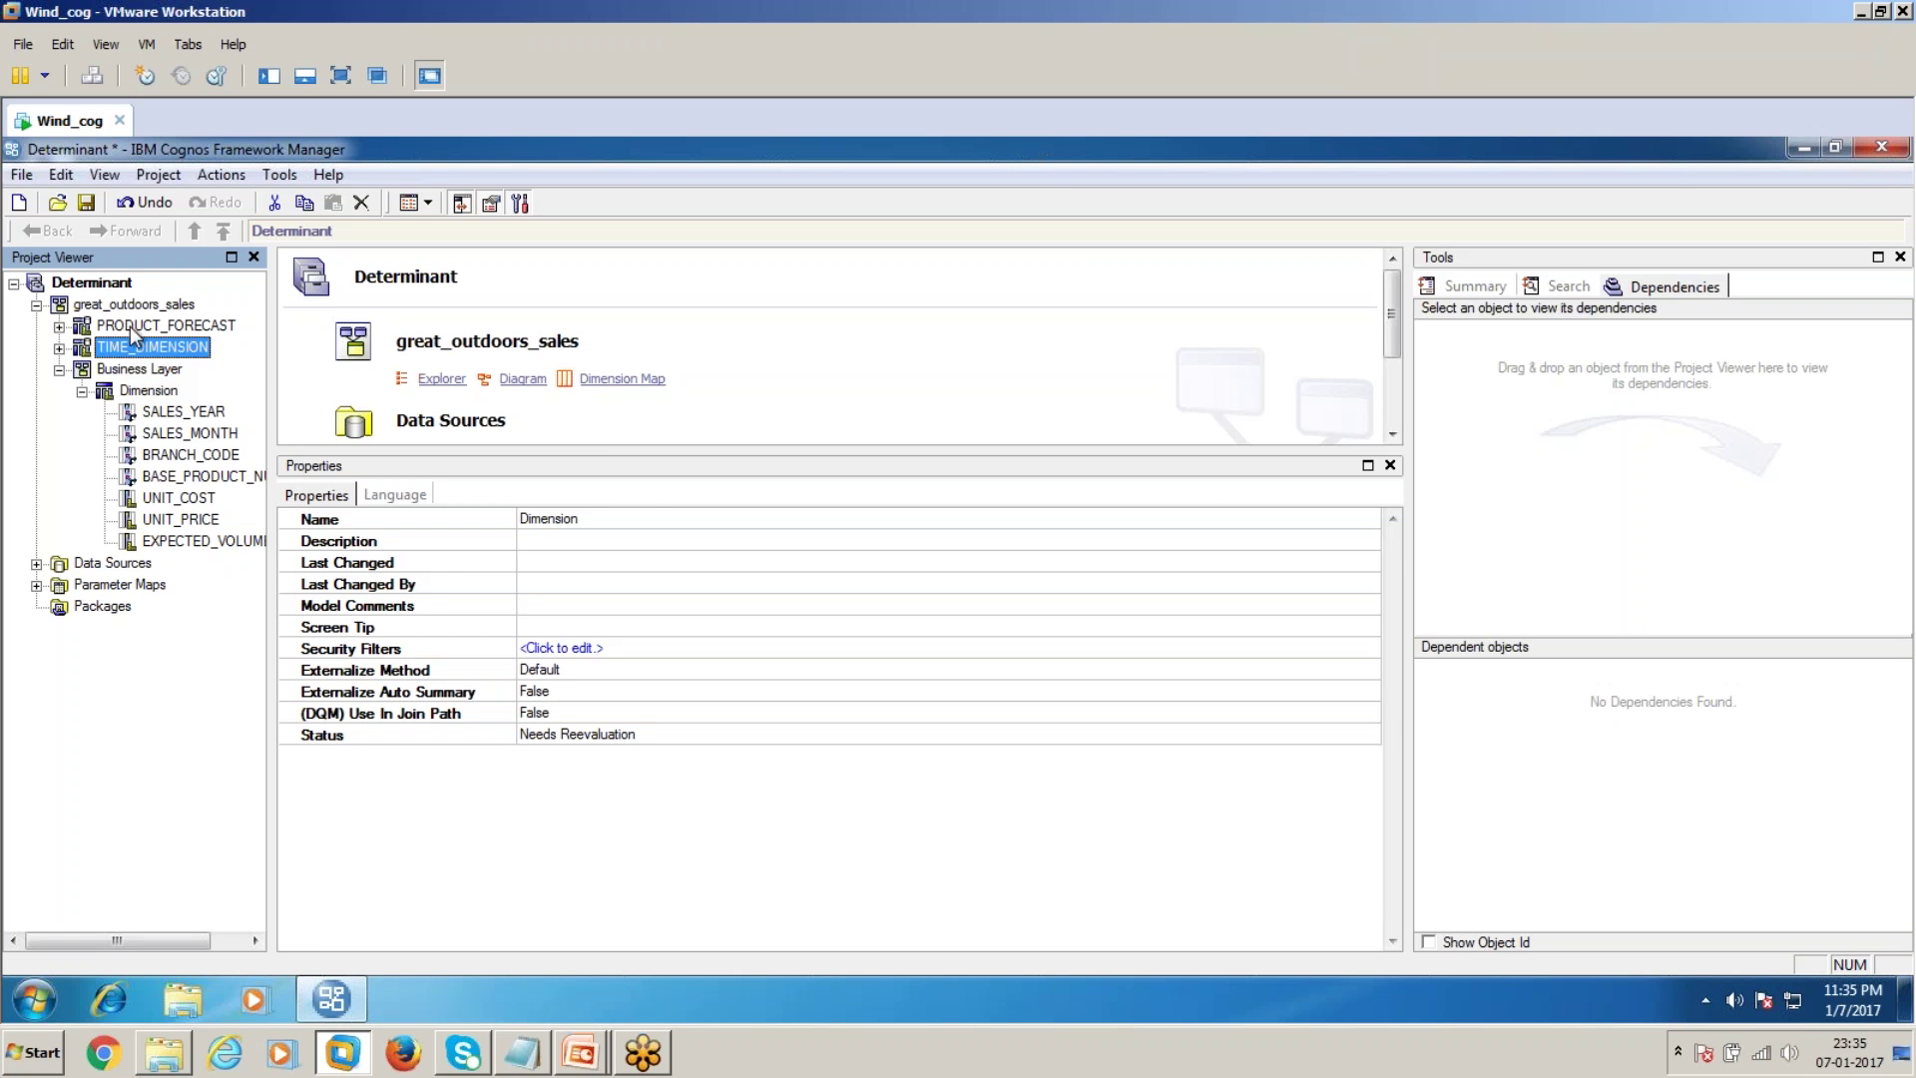
ctrl+click(140, 325)
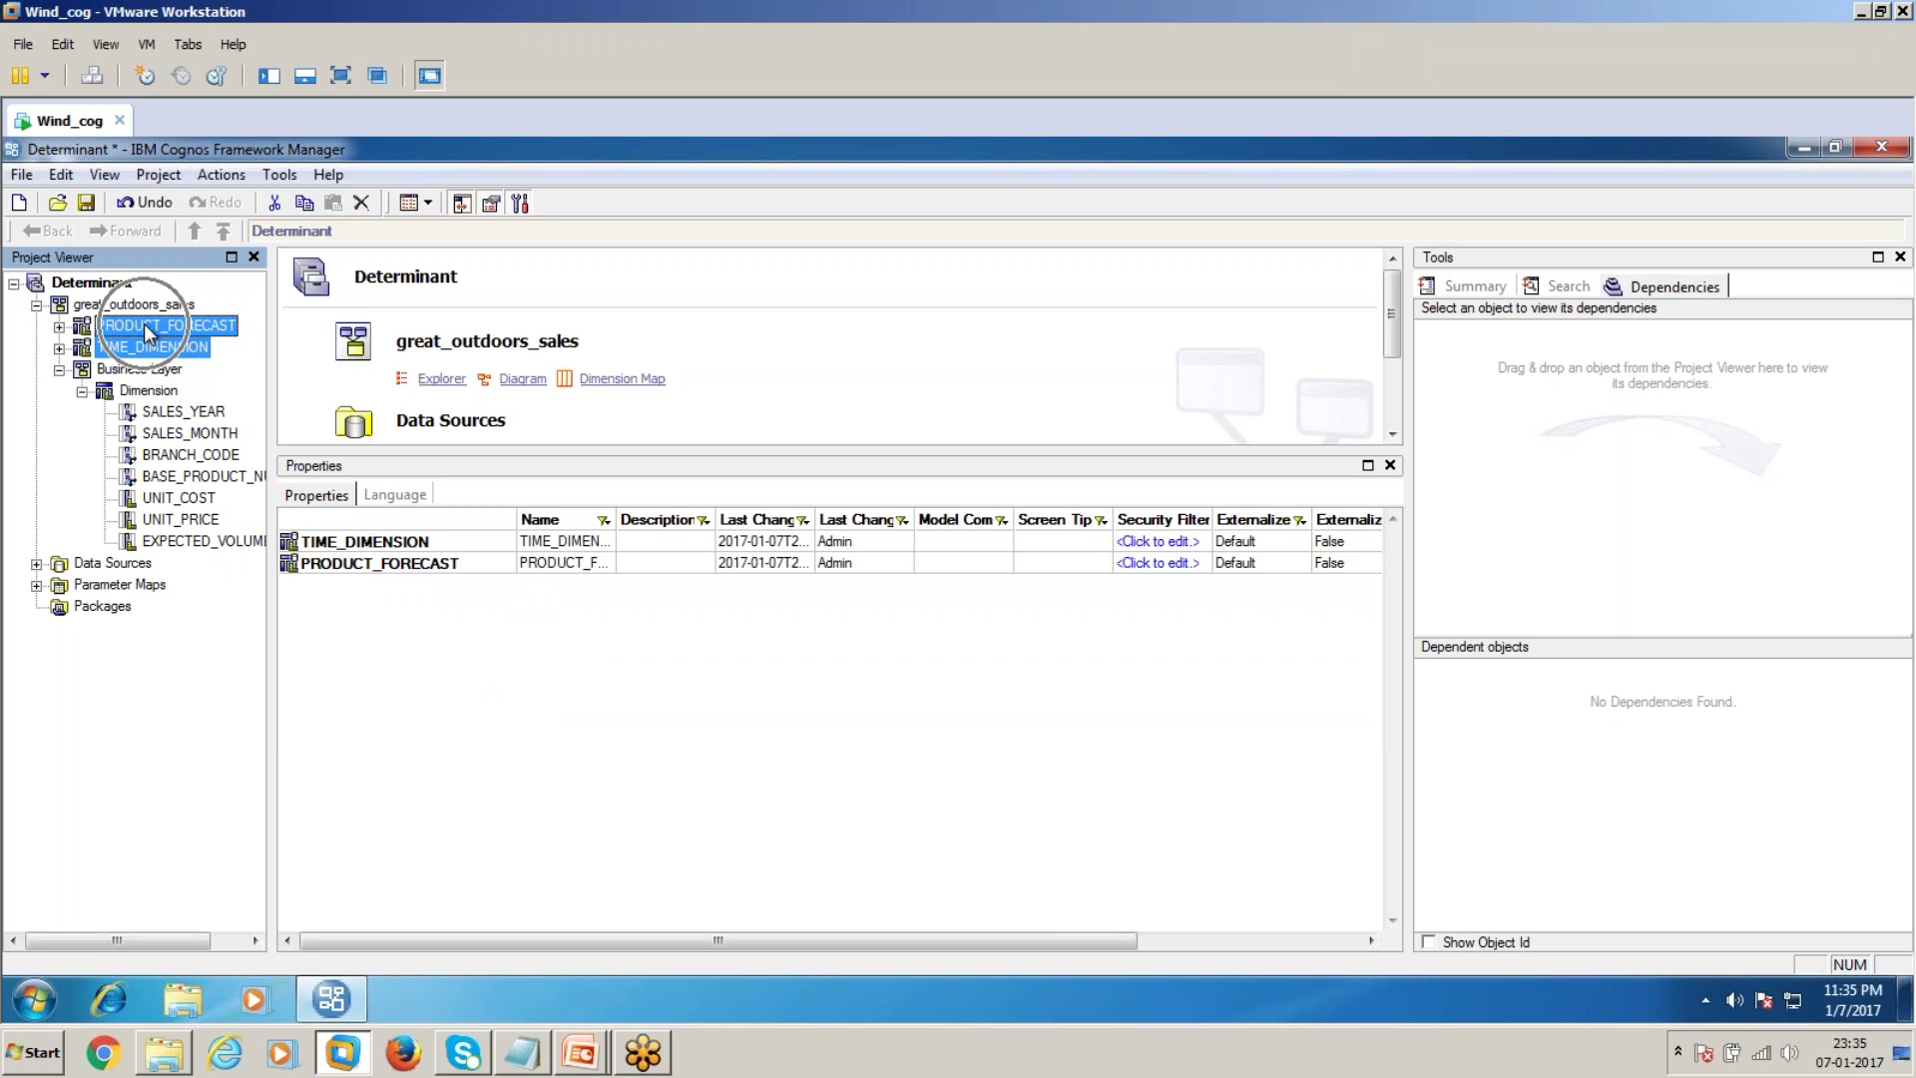
right_click(144, 324)
mouse_move(419, 339)
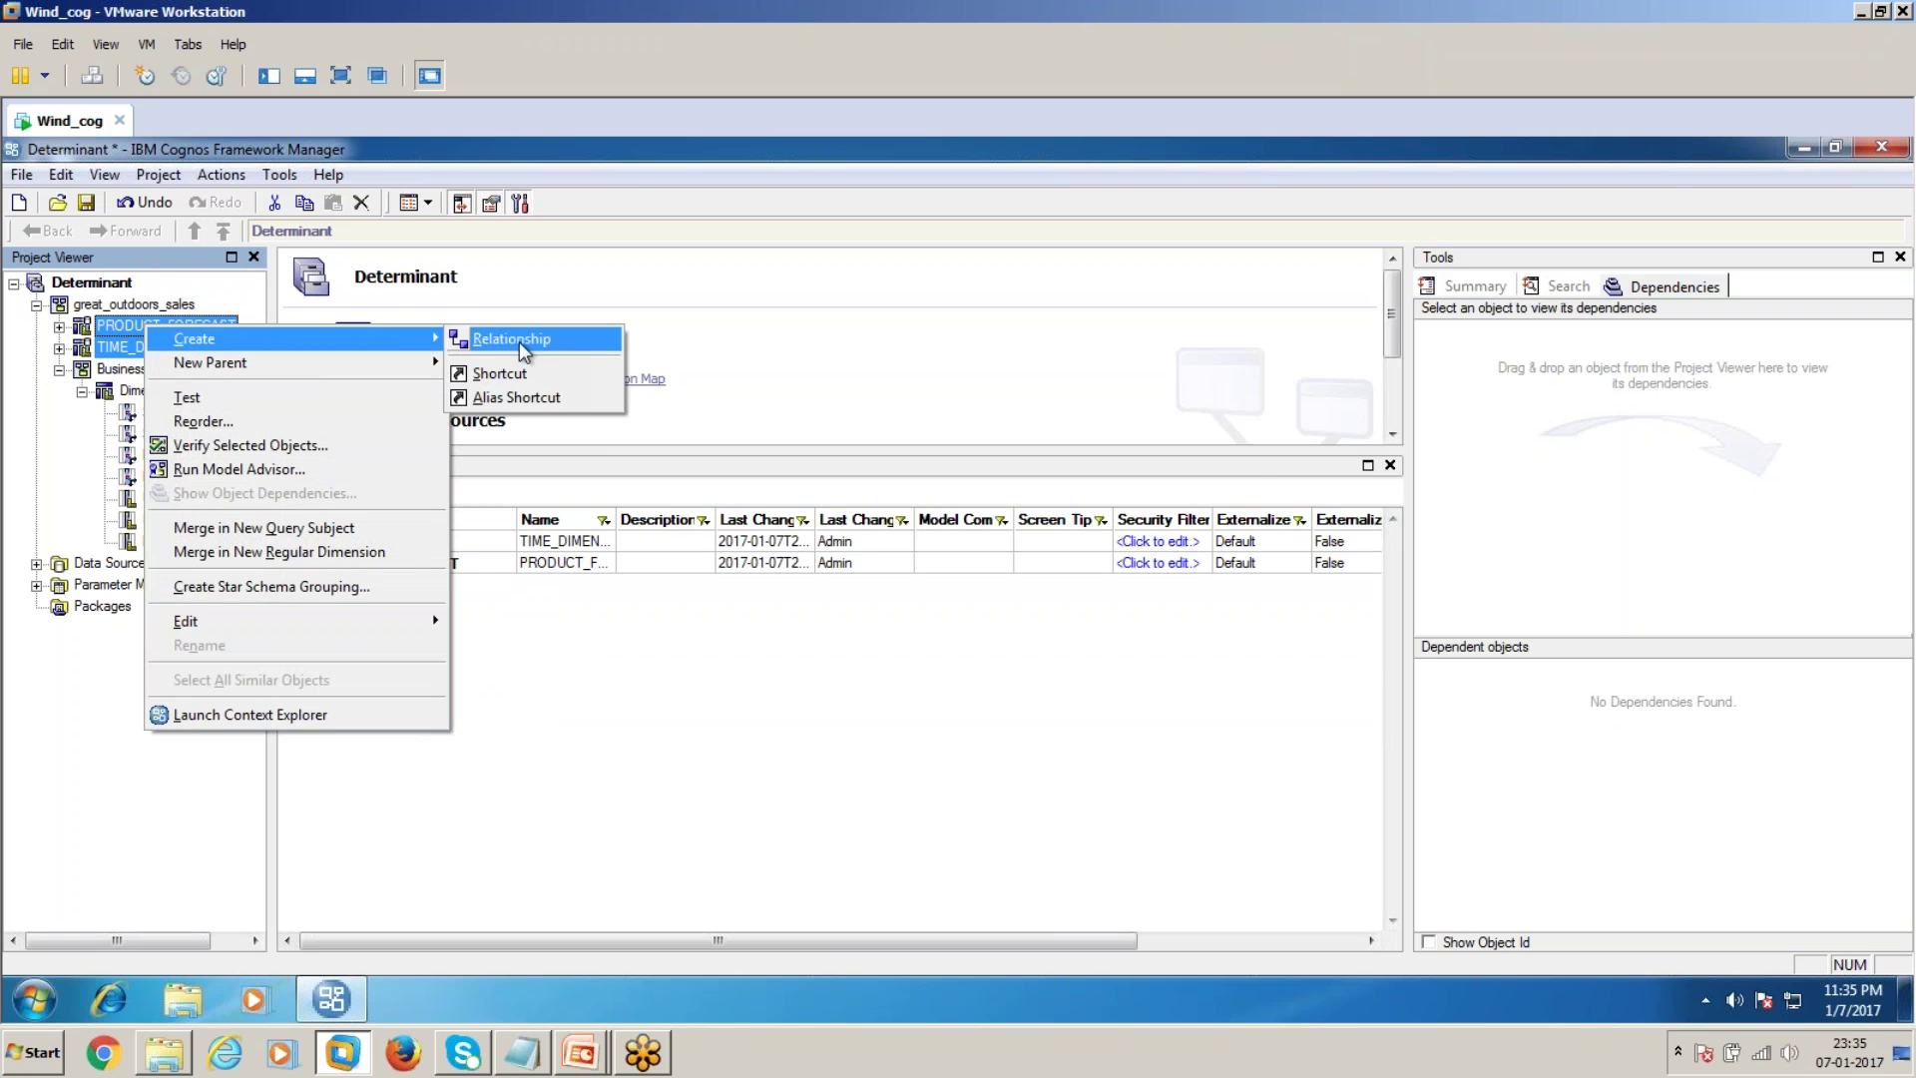
click(519, 342)
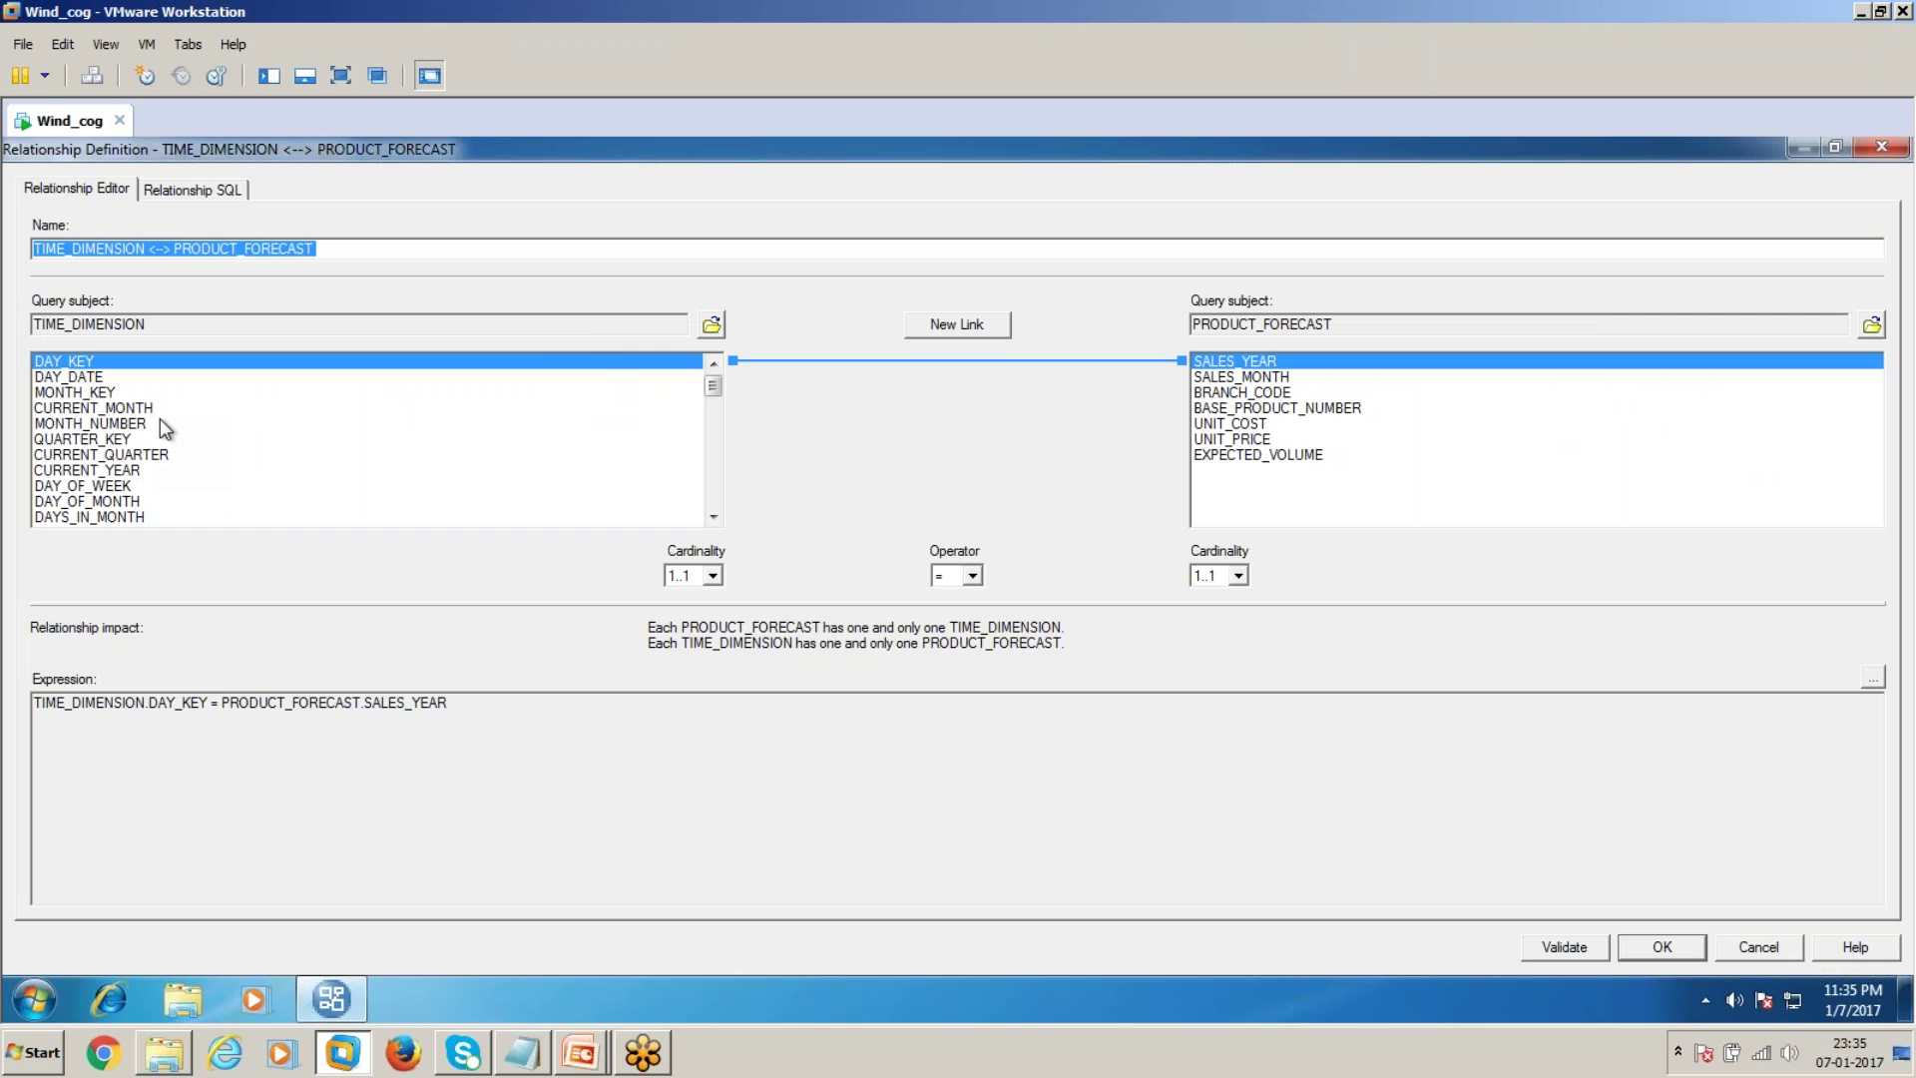
Join MONTH_NUMBER to SALES_MONTH with 1..n cardinality on the PRODUCT_FORECAST side
click(105, 392)
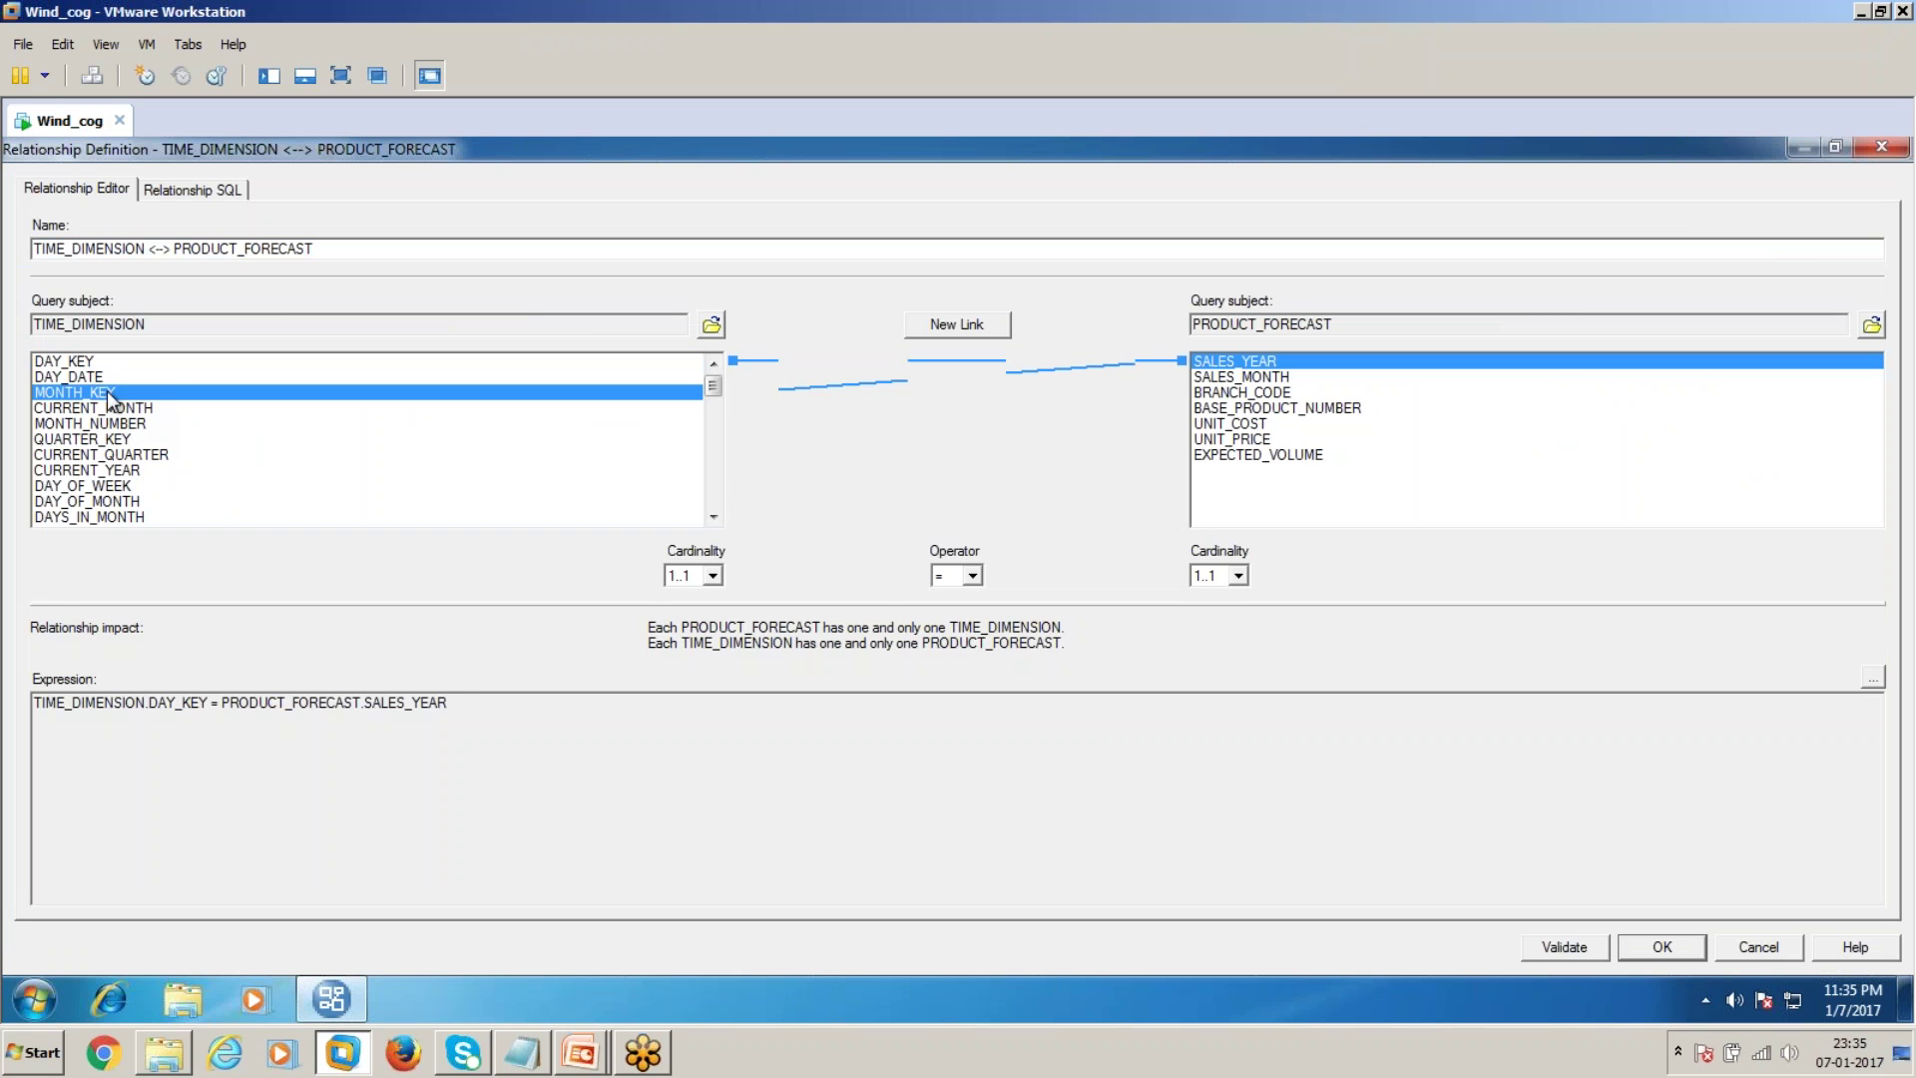
click(1212, 380)
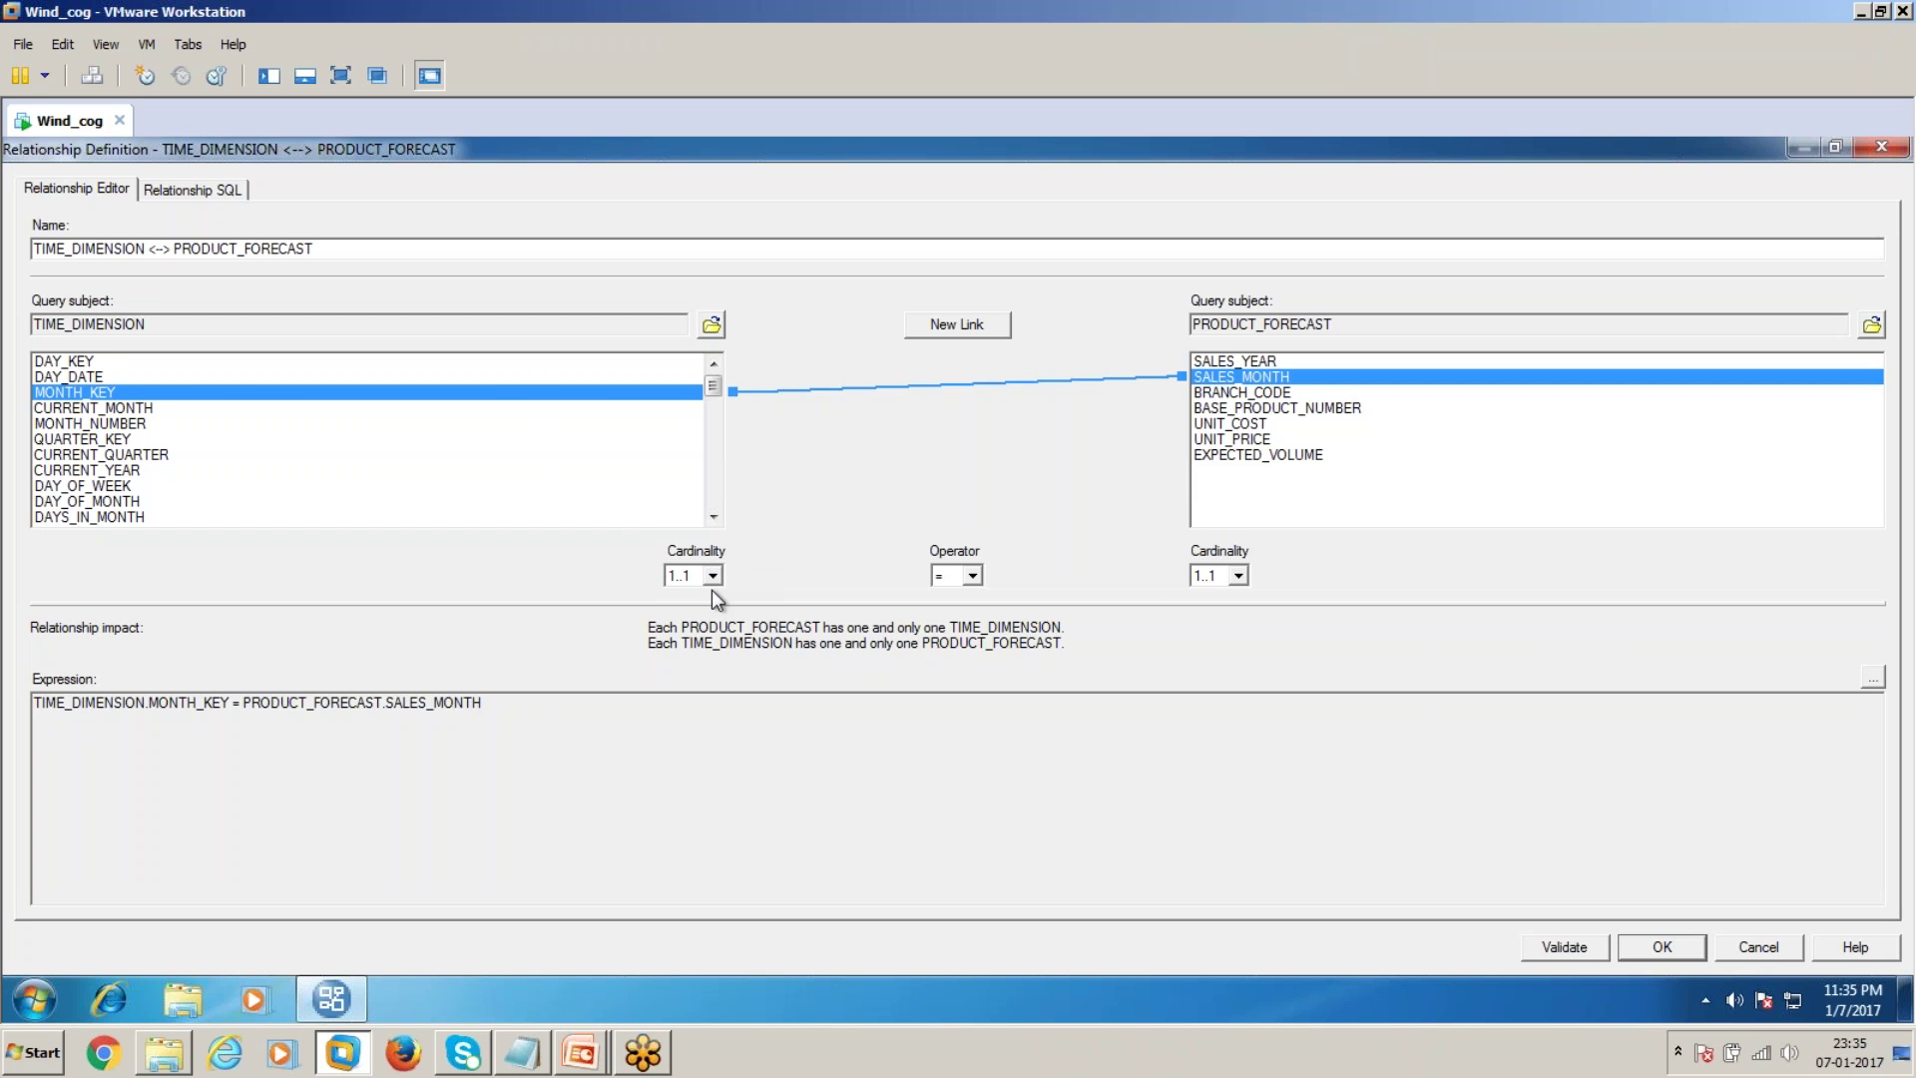
click(1239, 576)
click(1206, 596)
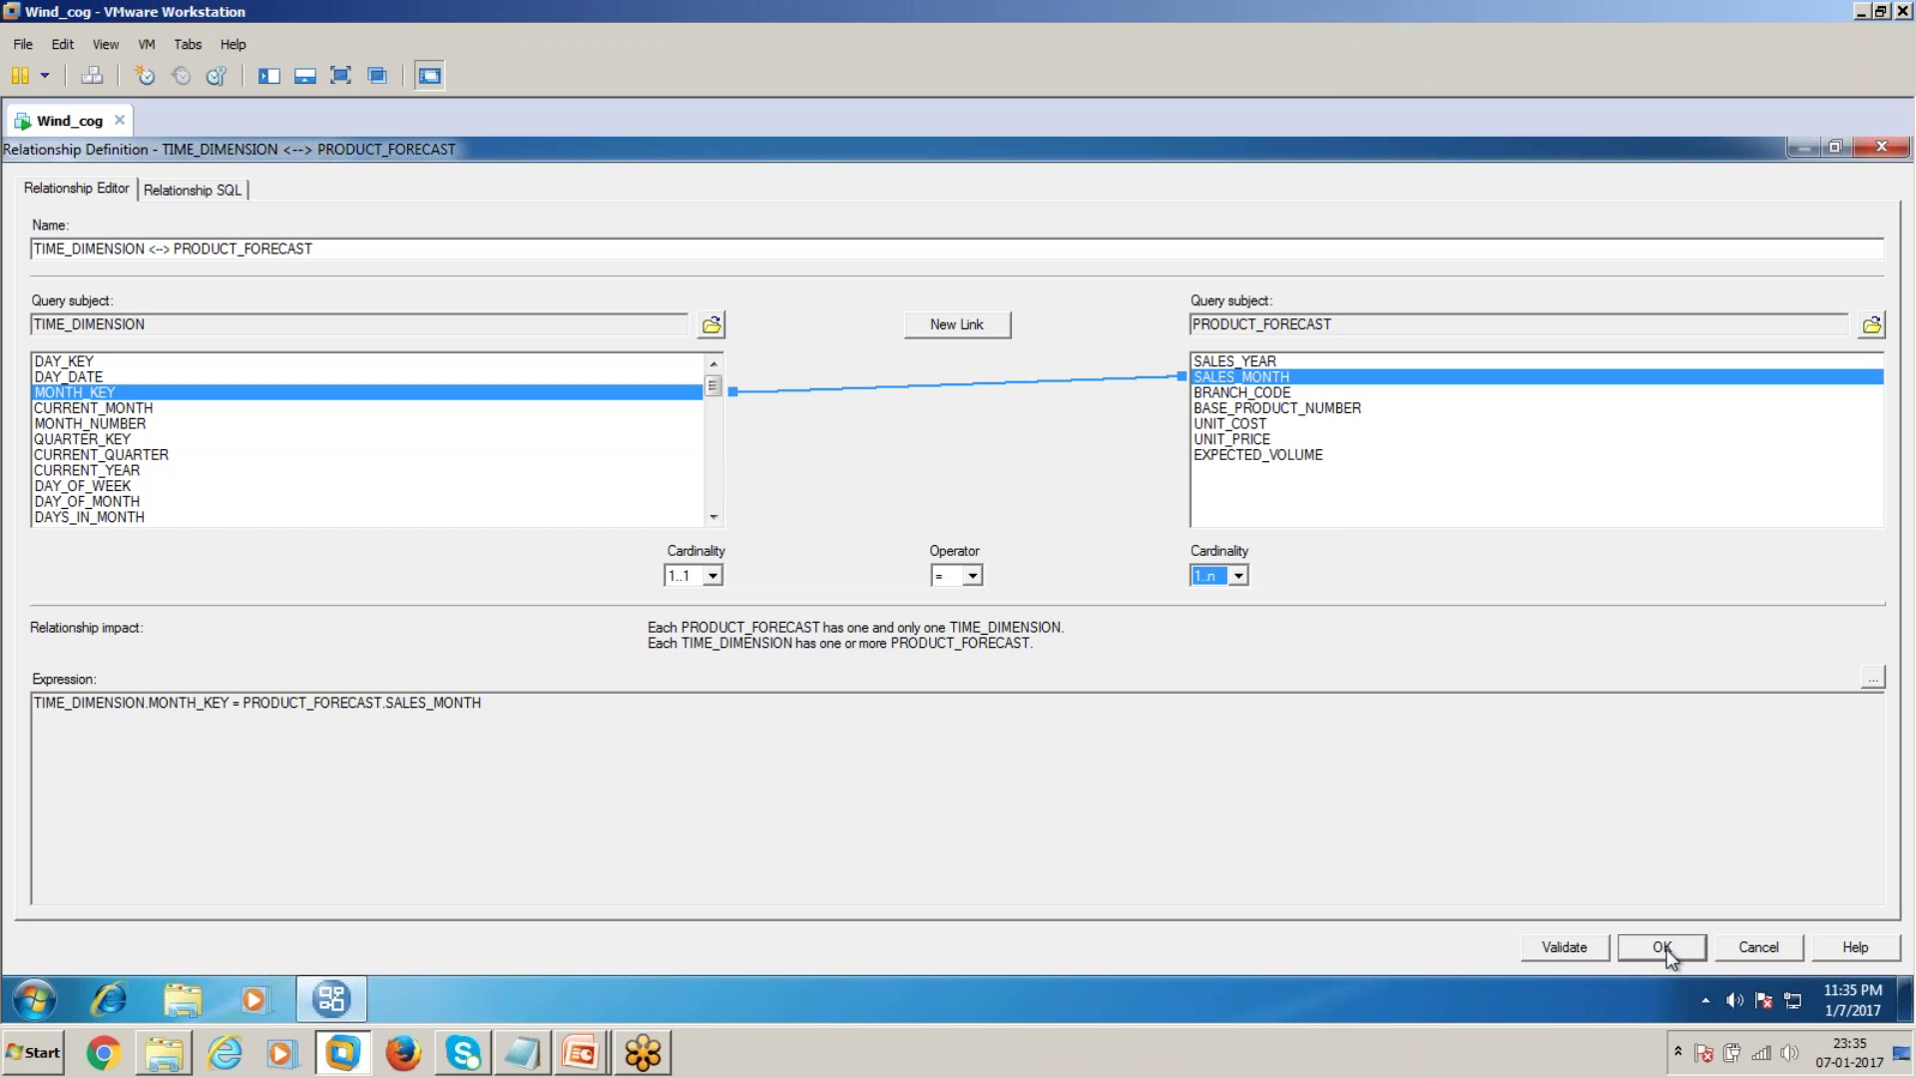
click(110, 425)
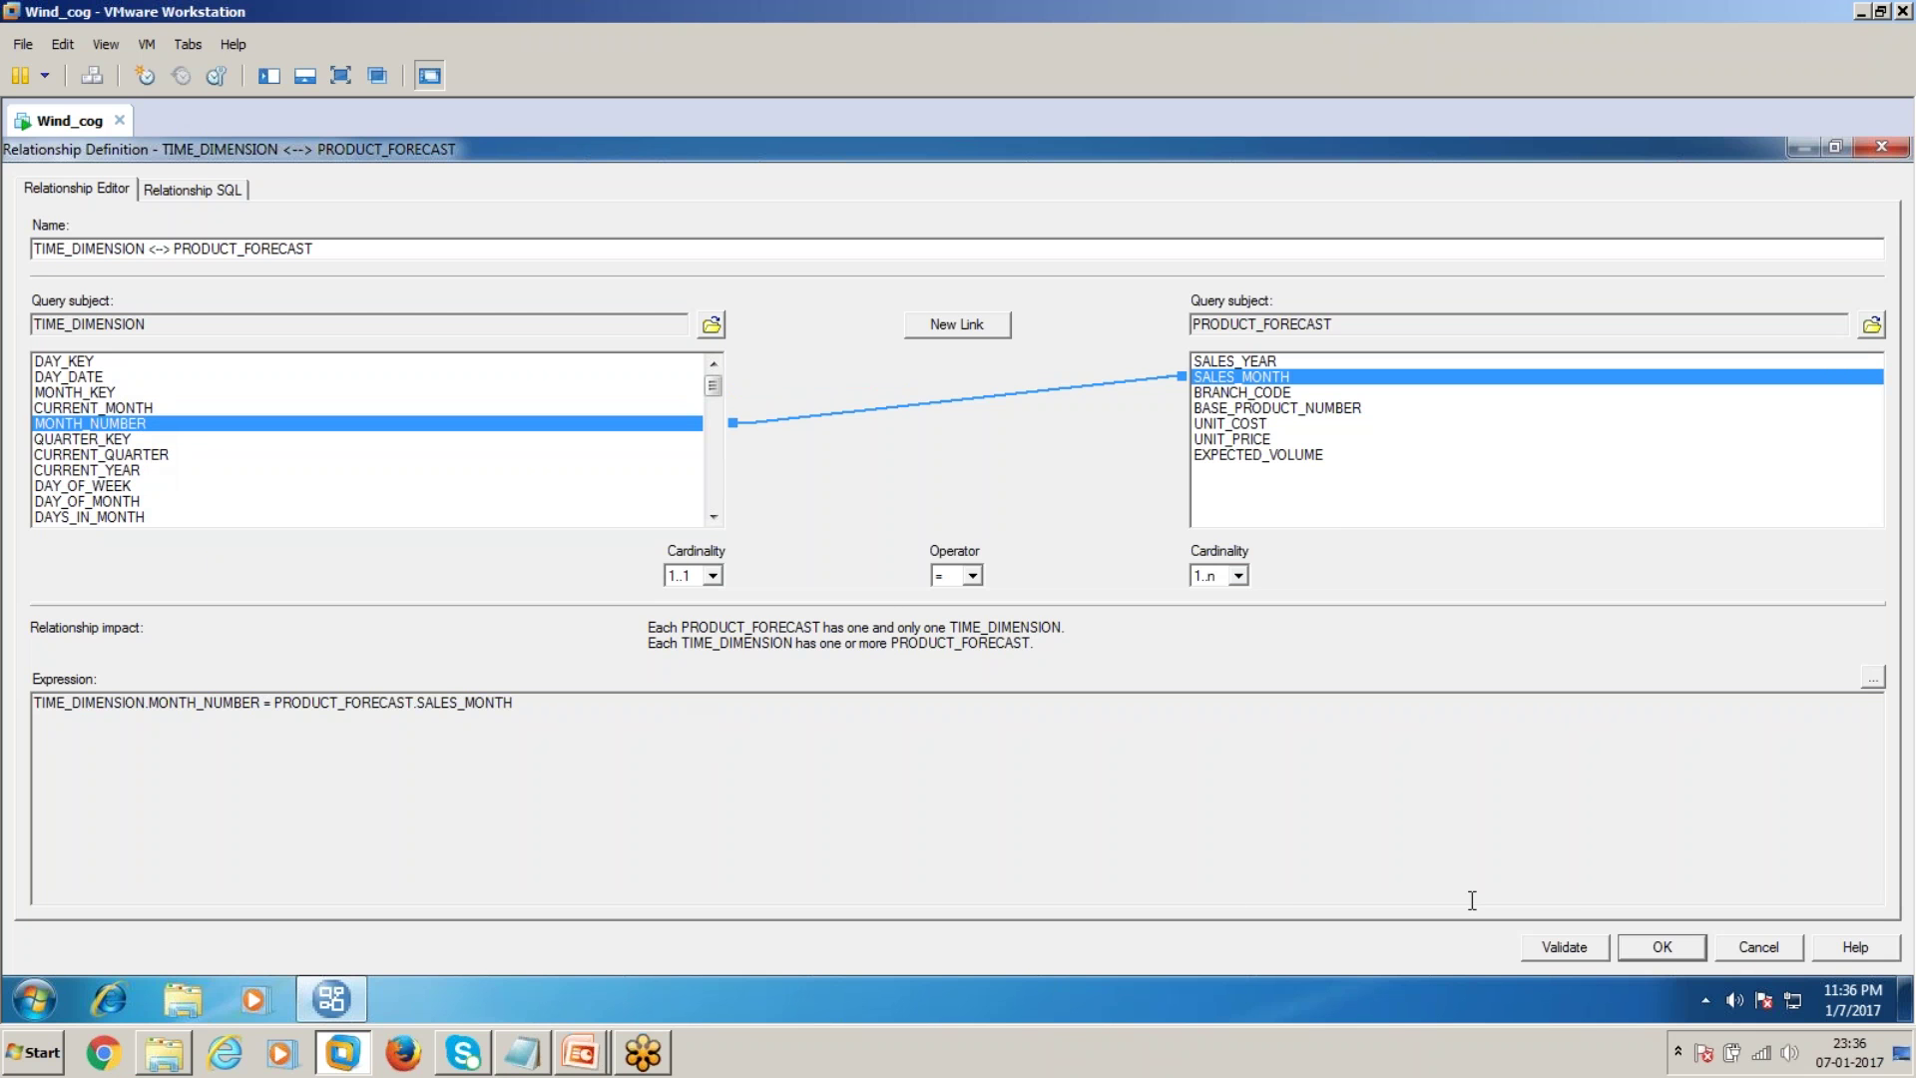
click(1652, 945)
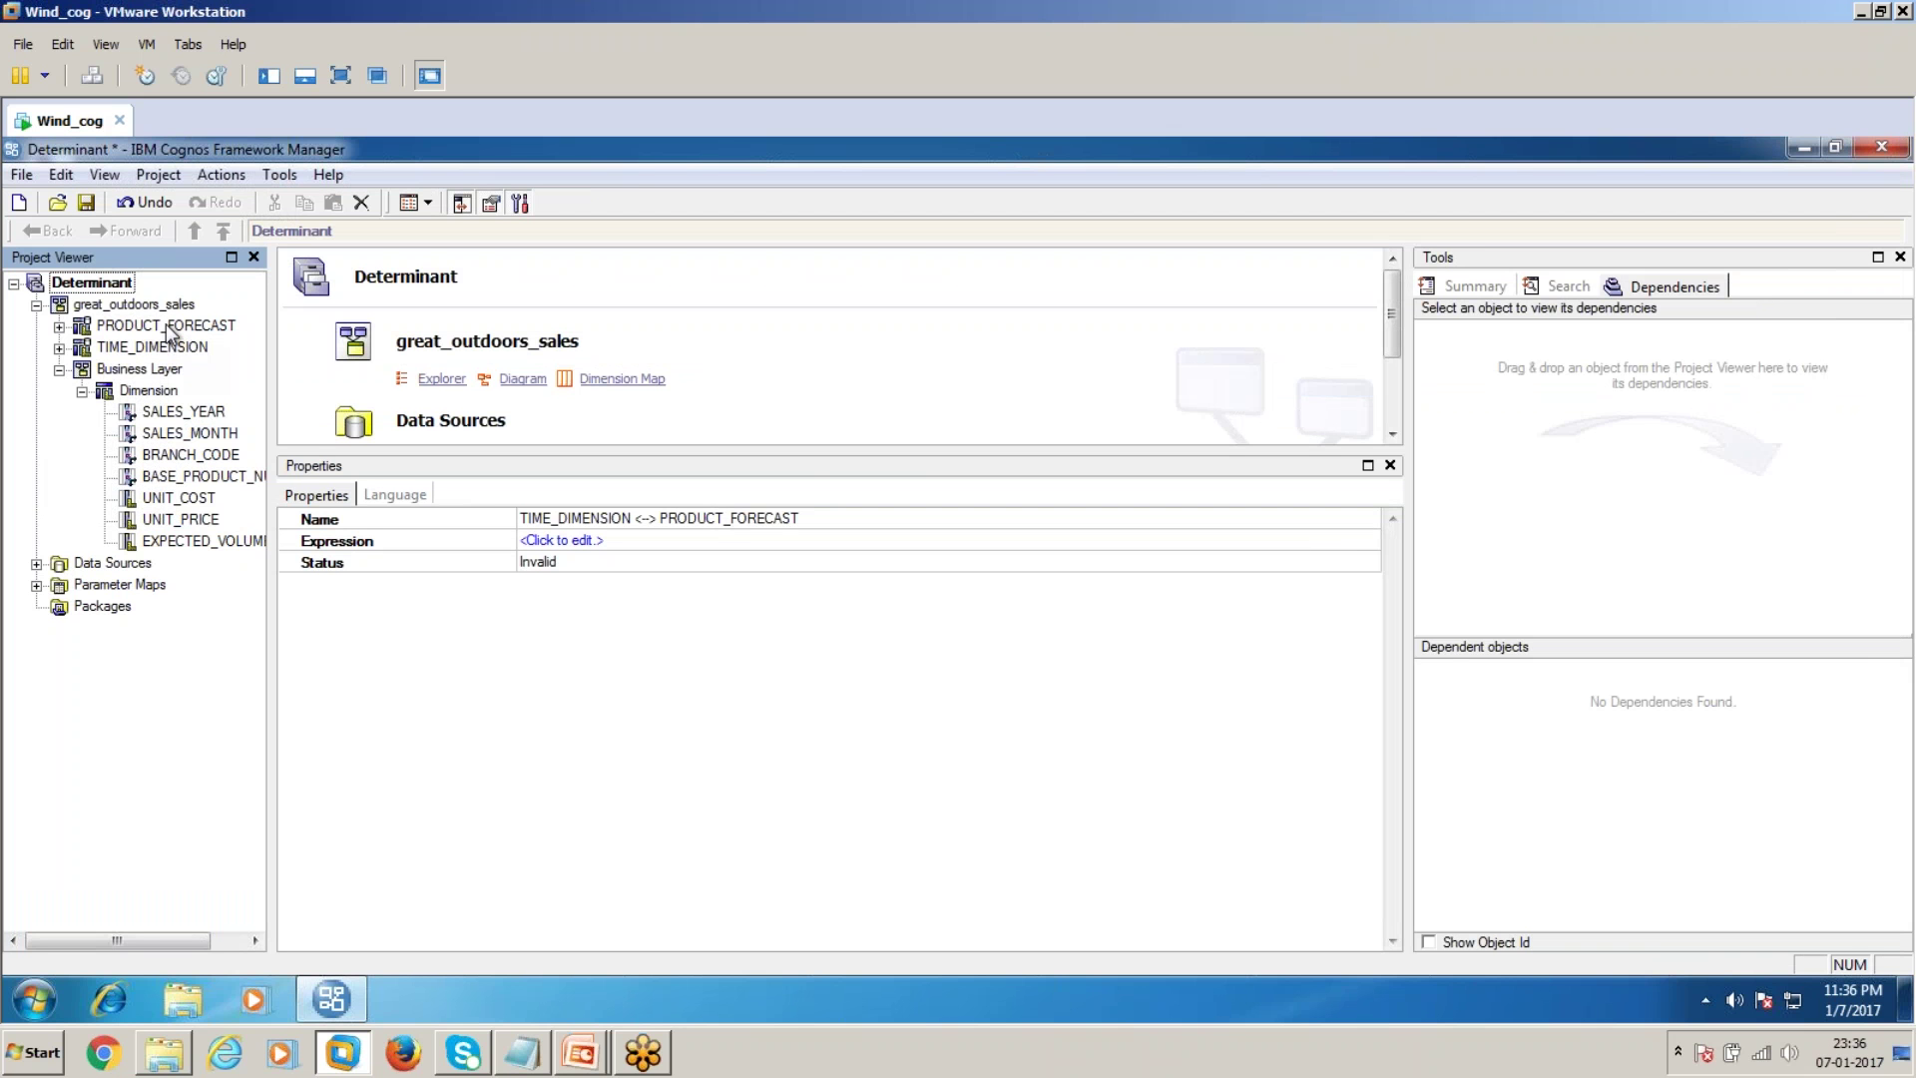
Add a filter named Year with expression [SALES_YEAR] = 2004 to Dimension
double_click(153, 393)
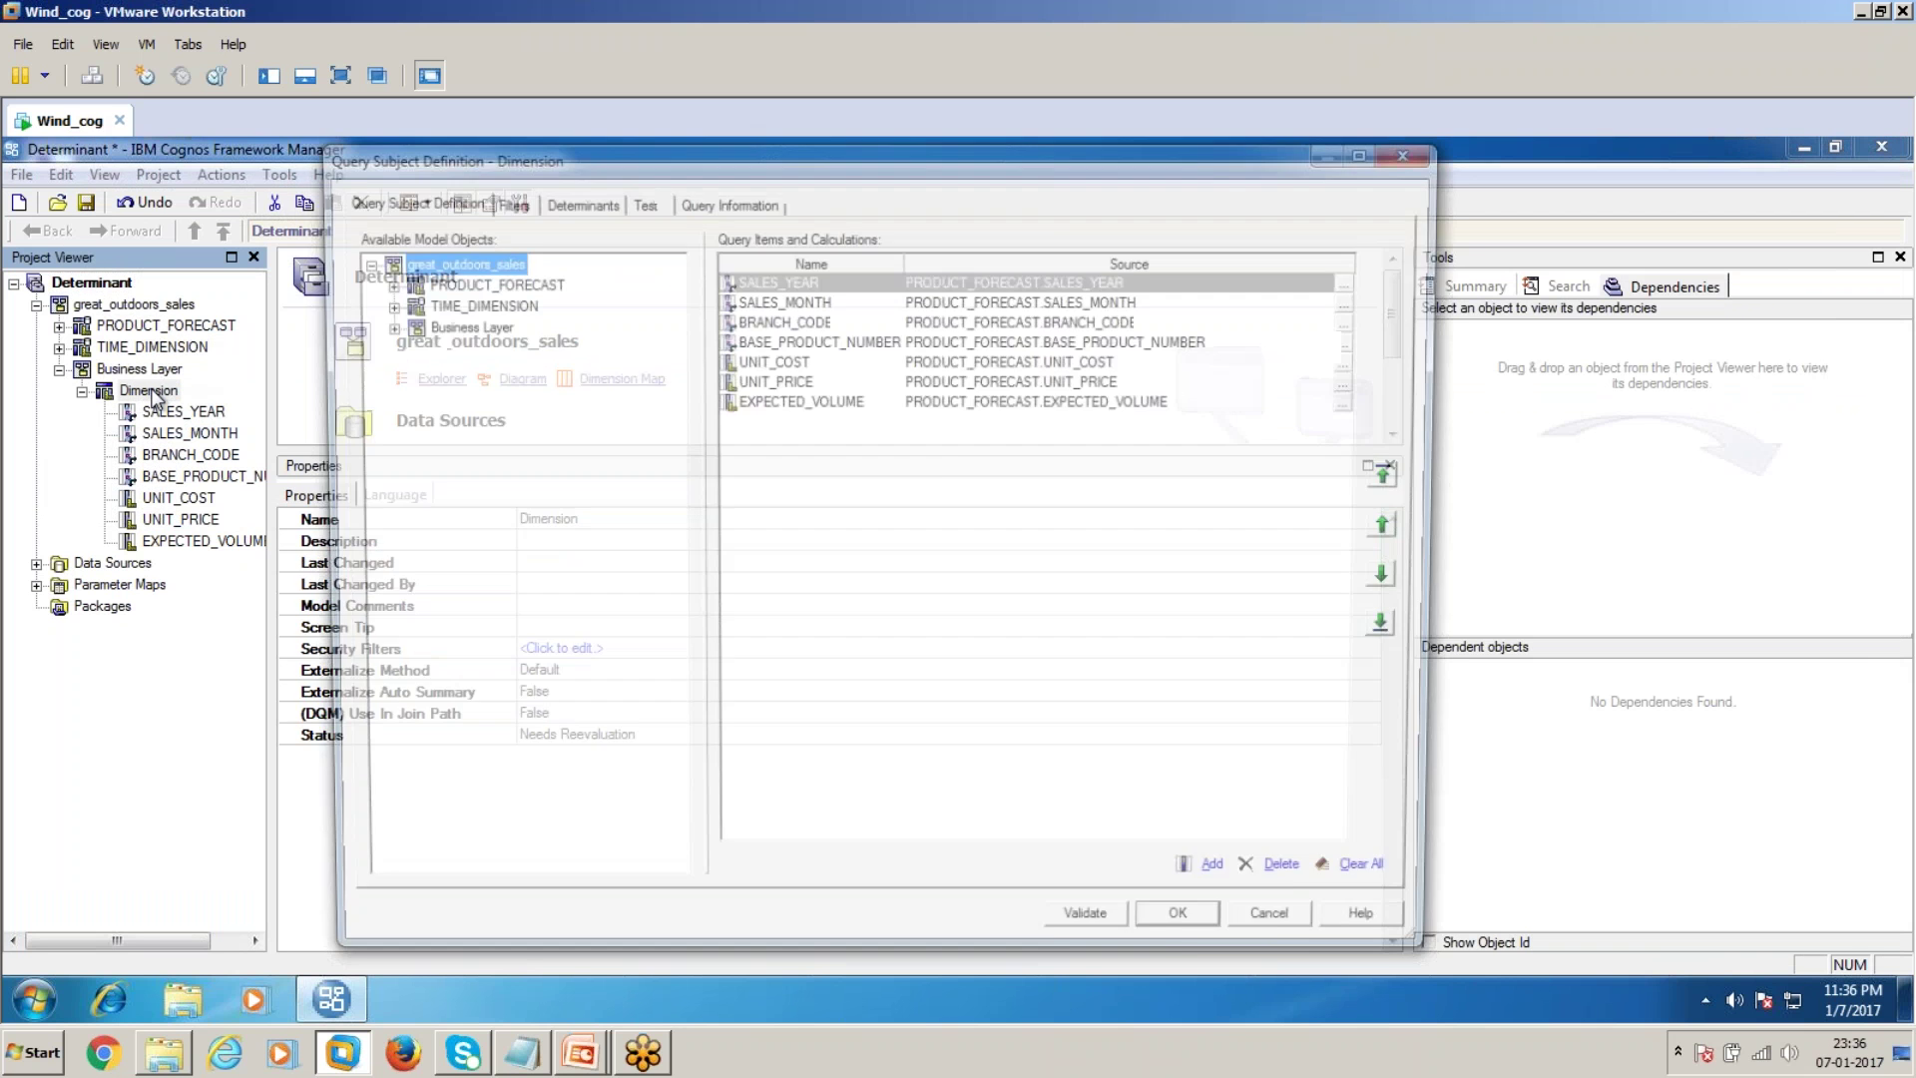
click(634, 199)
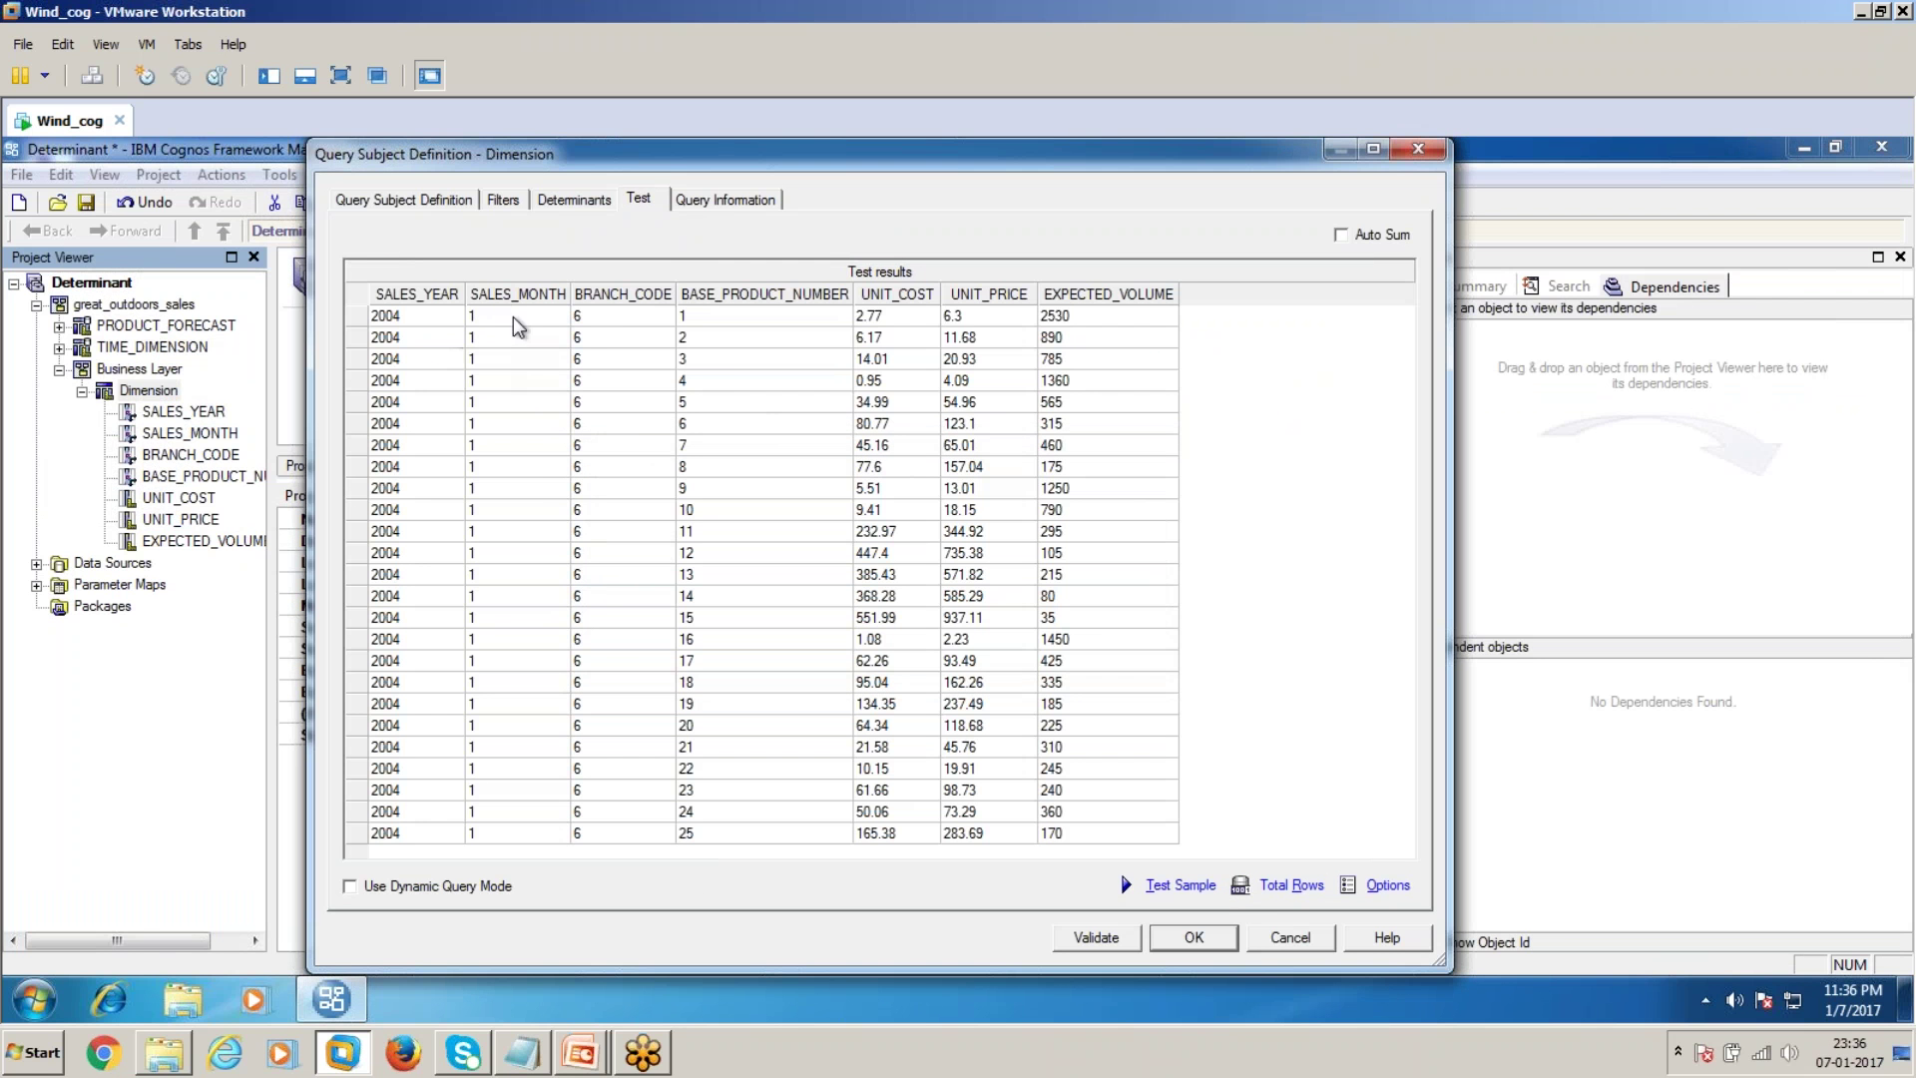
click(503, 200)
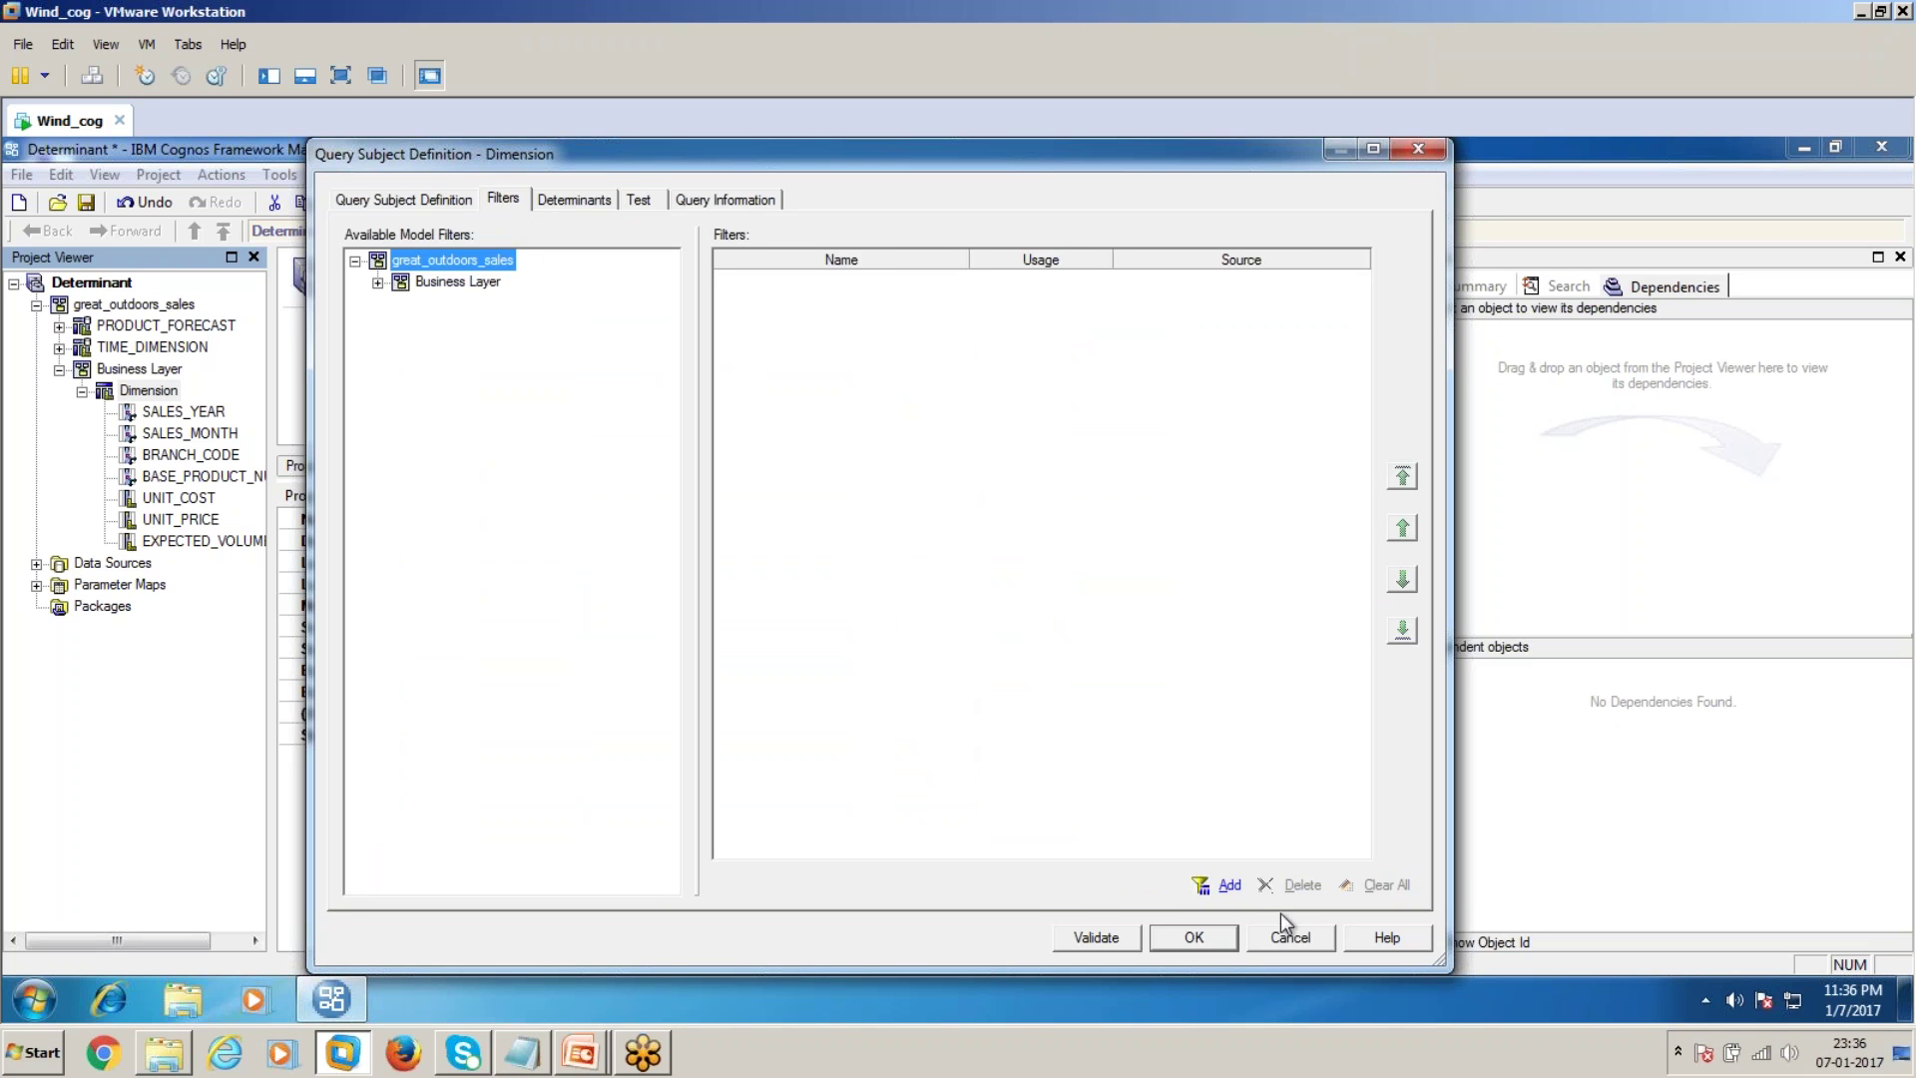
click(1231, 886)
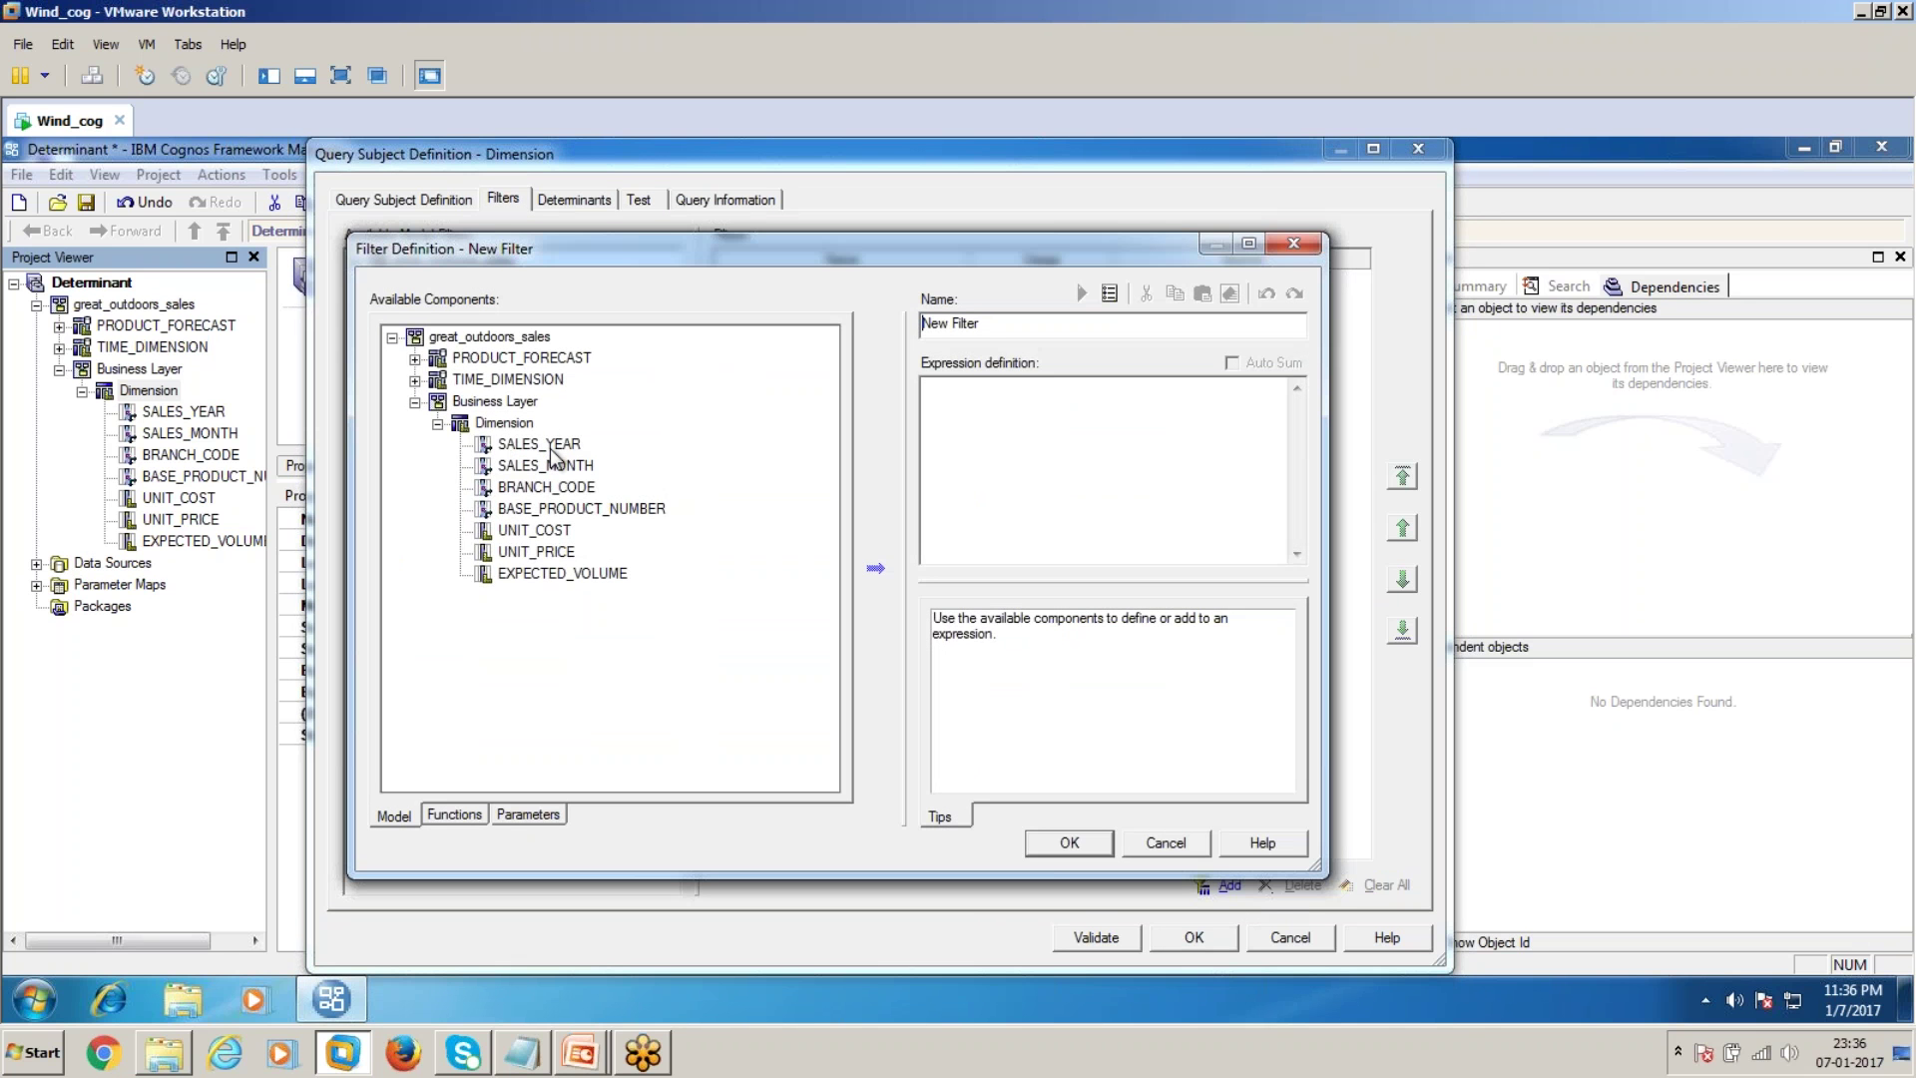
double_click(556, 447)
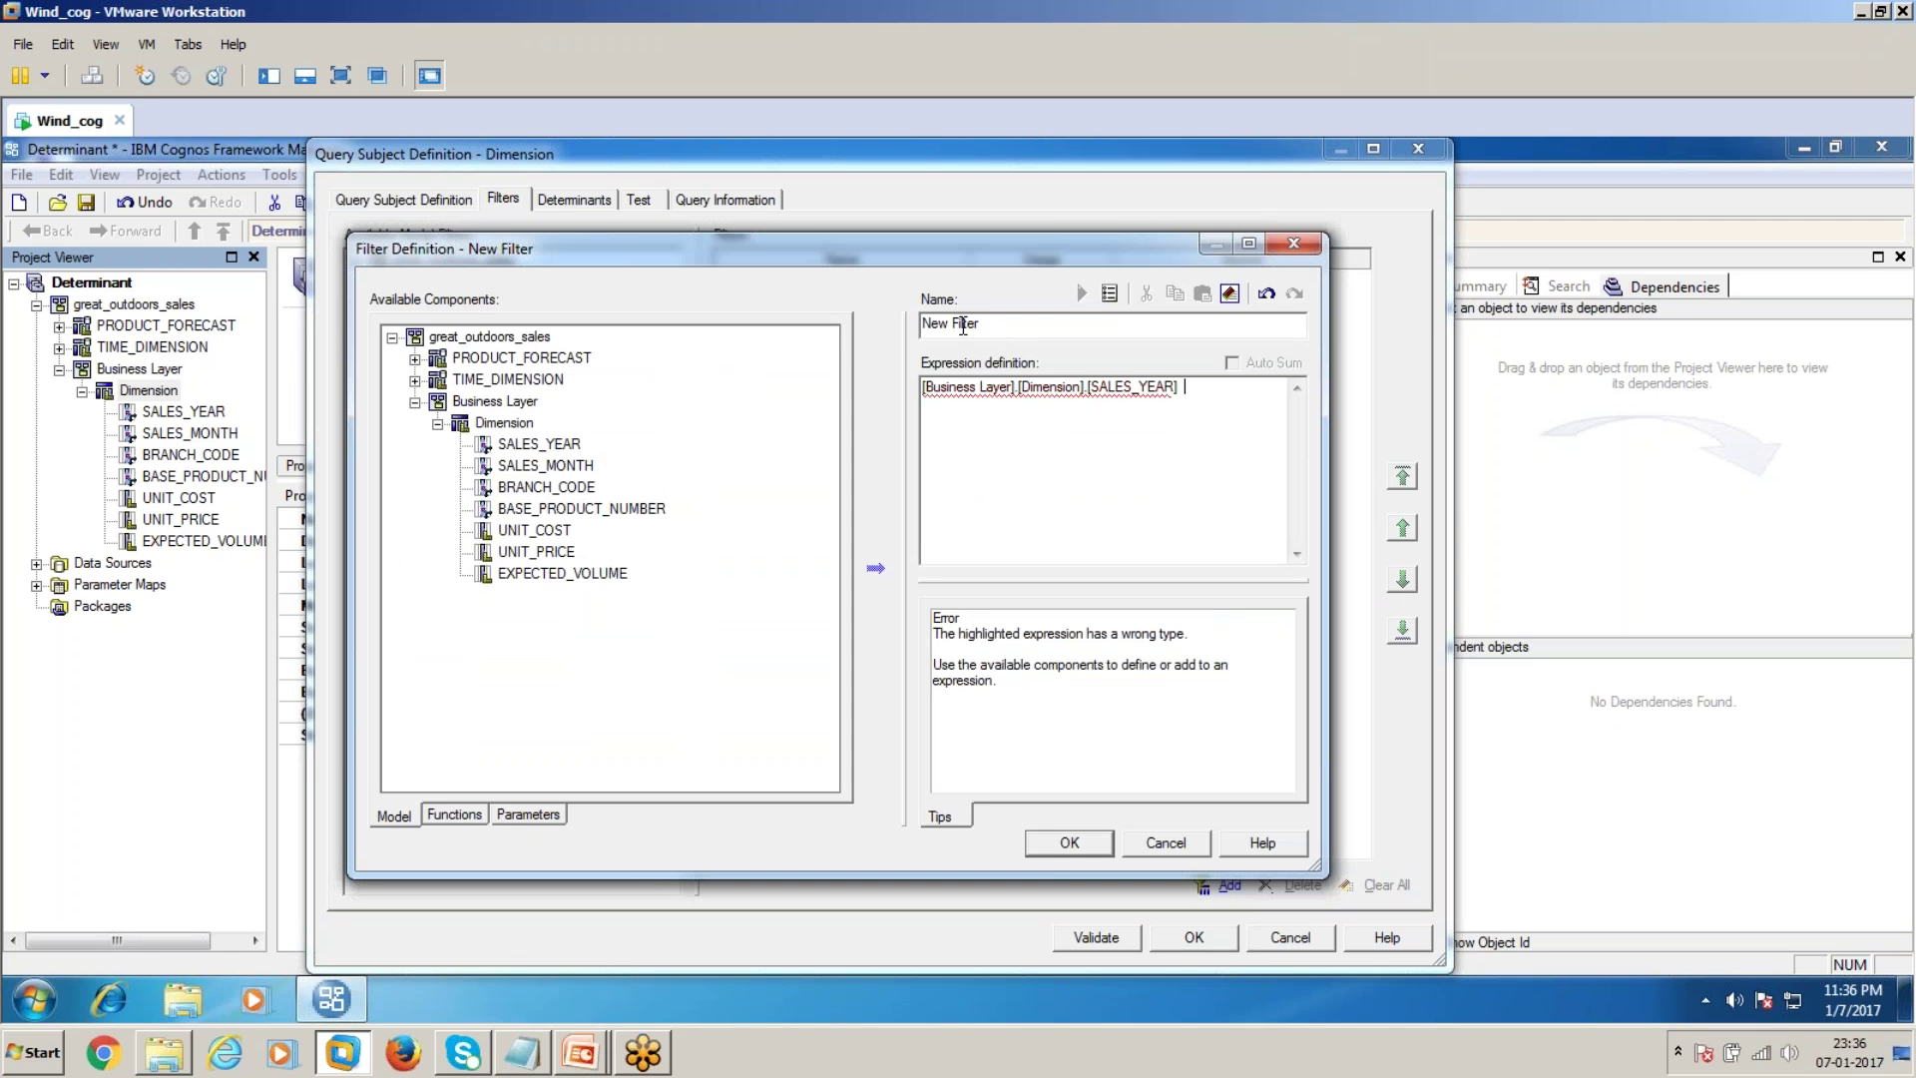
text(Year)
click(1197, 399)
text(=)
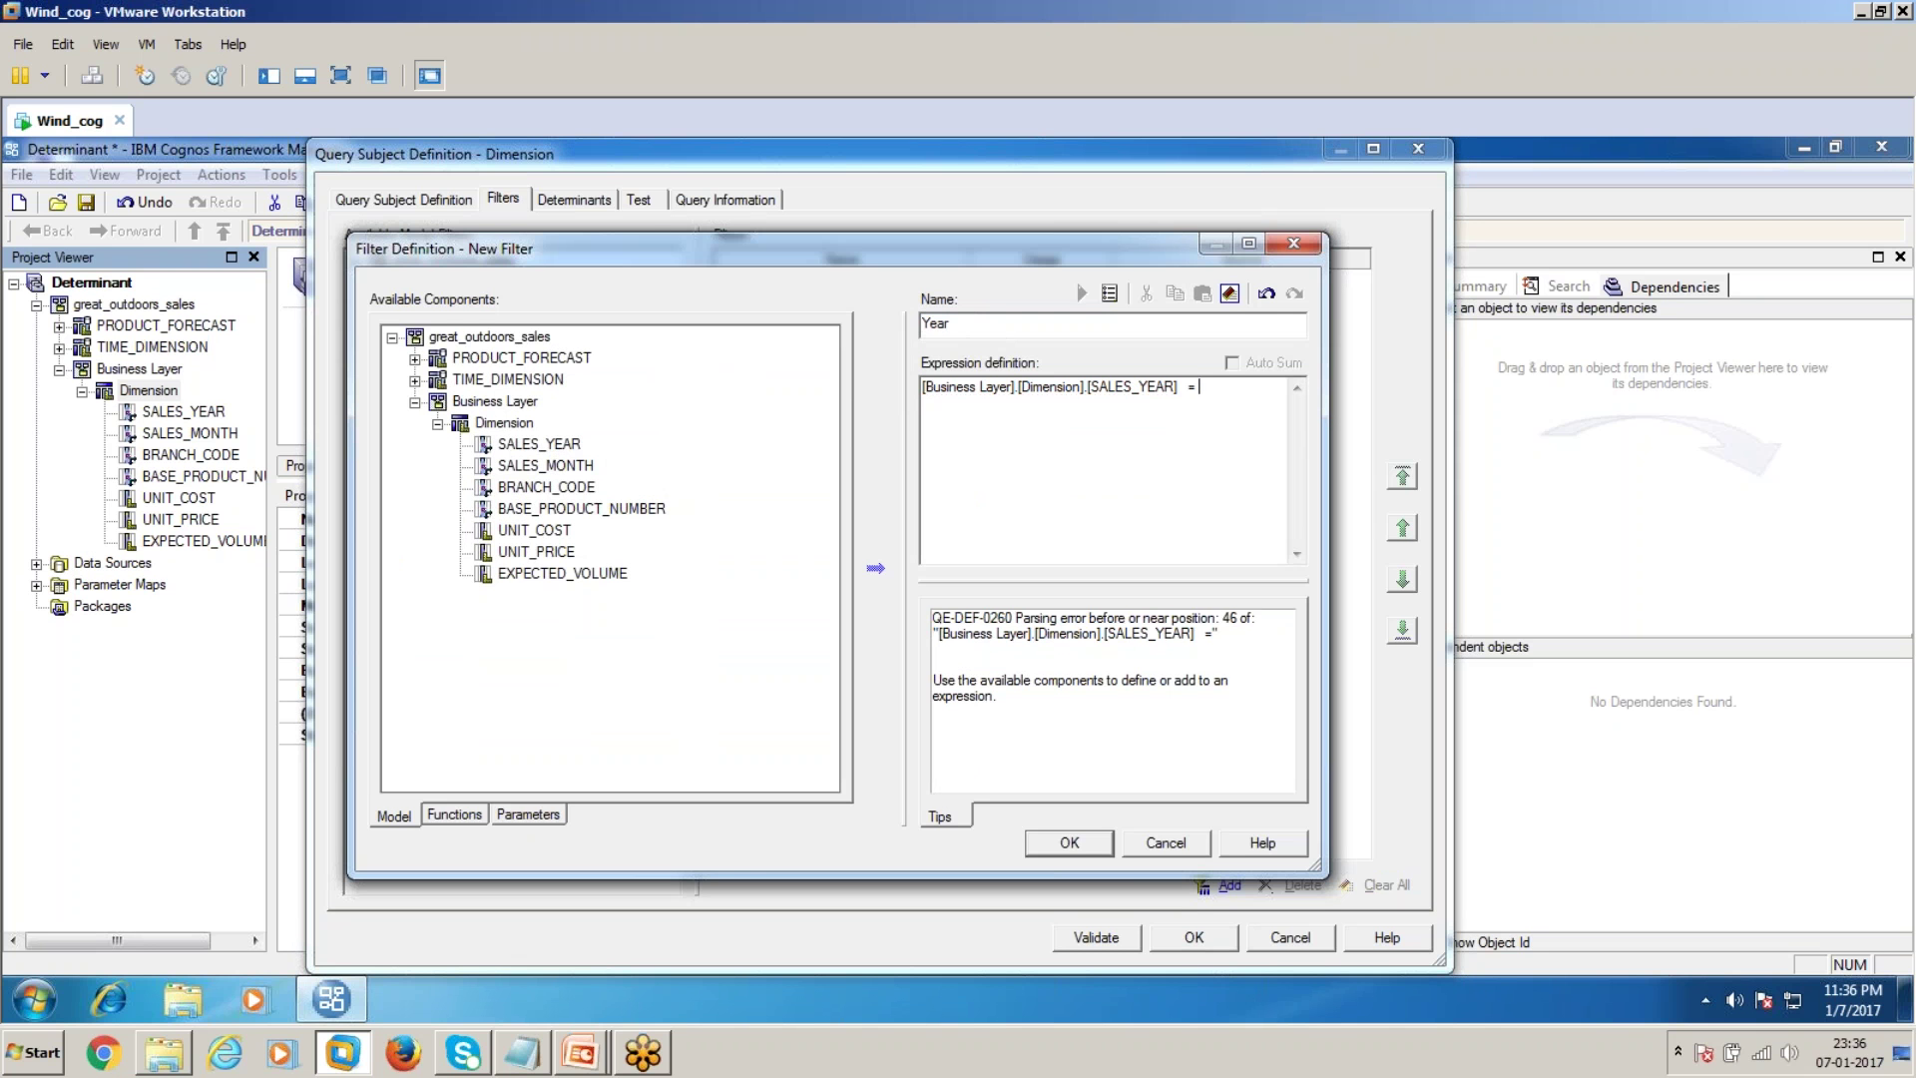
text( 2004)
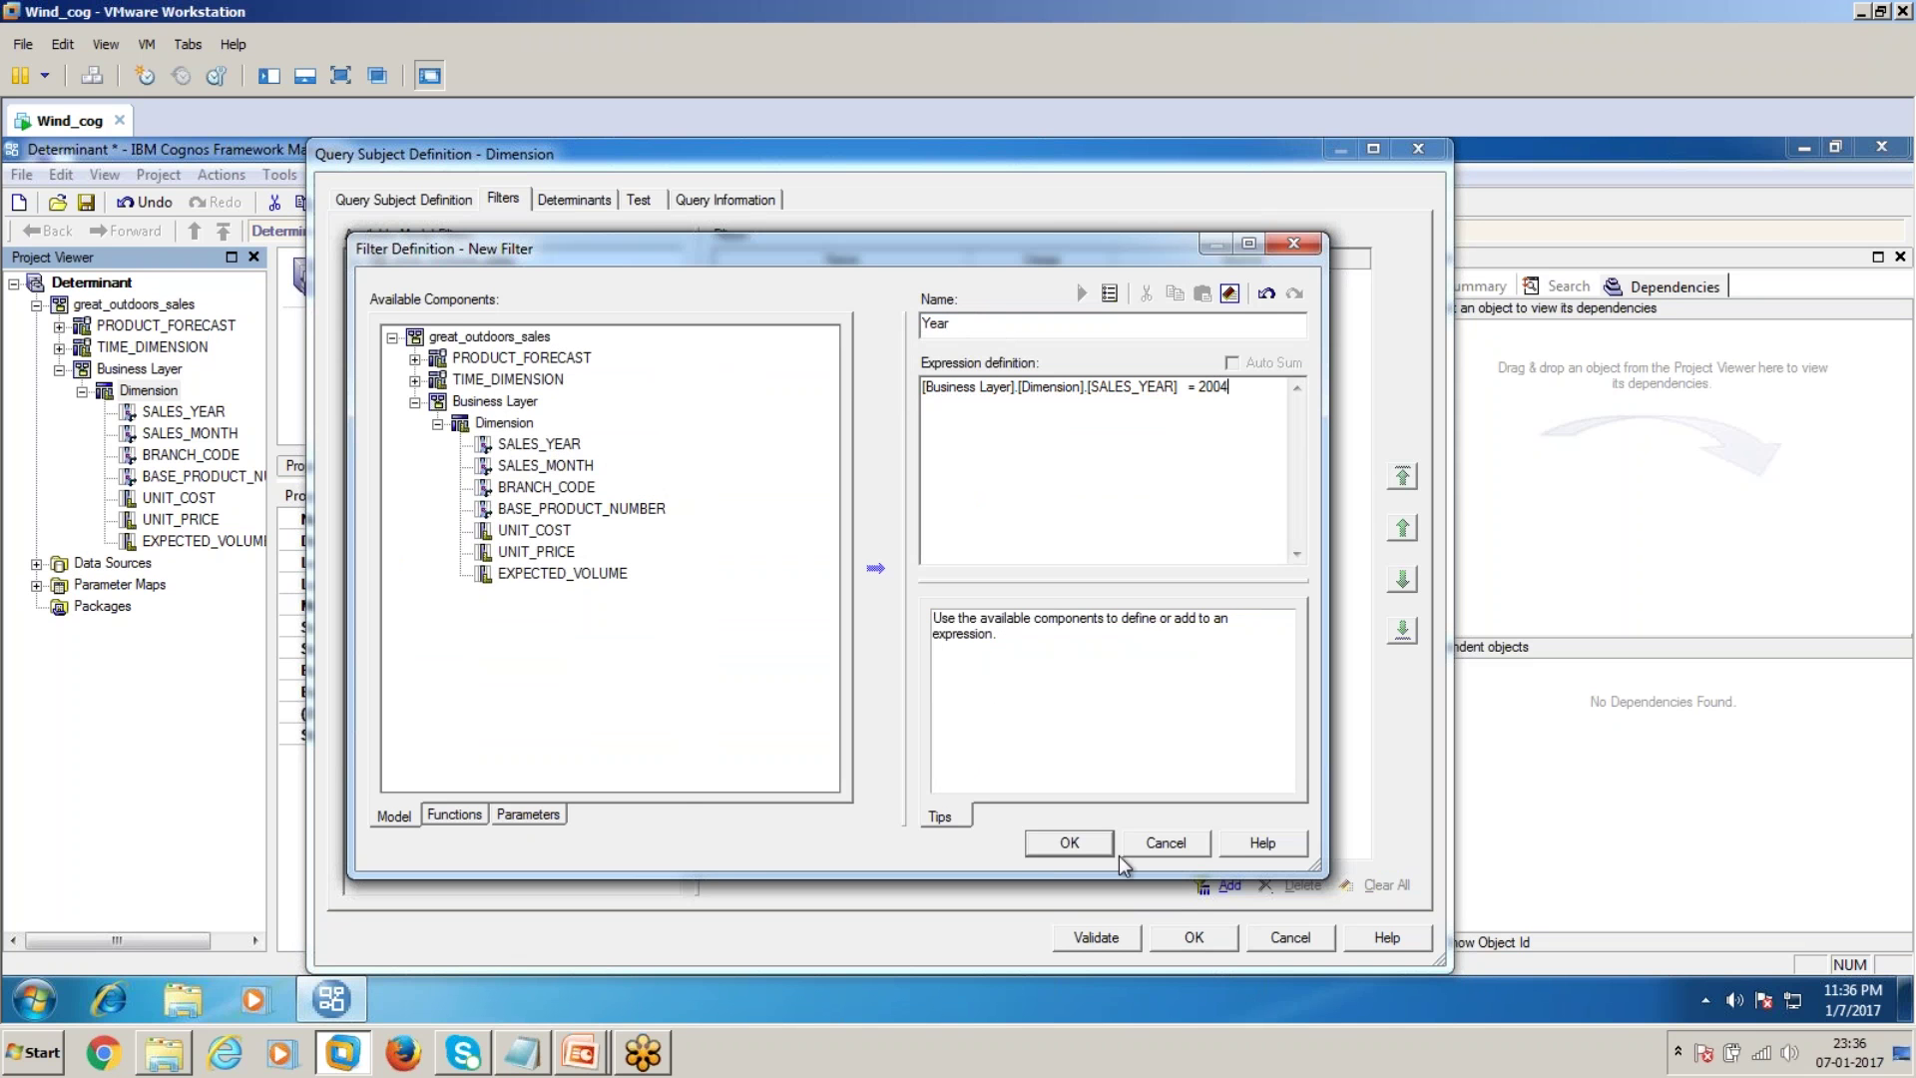
click(1095, 848)
Rerun the test sample with the Year filter and close the definition
click(639, 199)
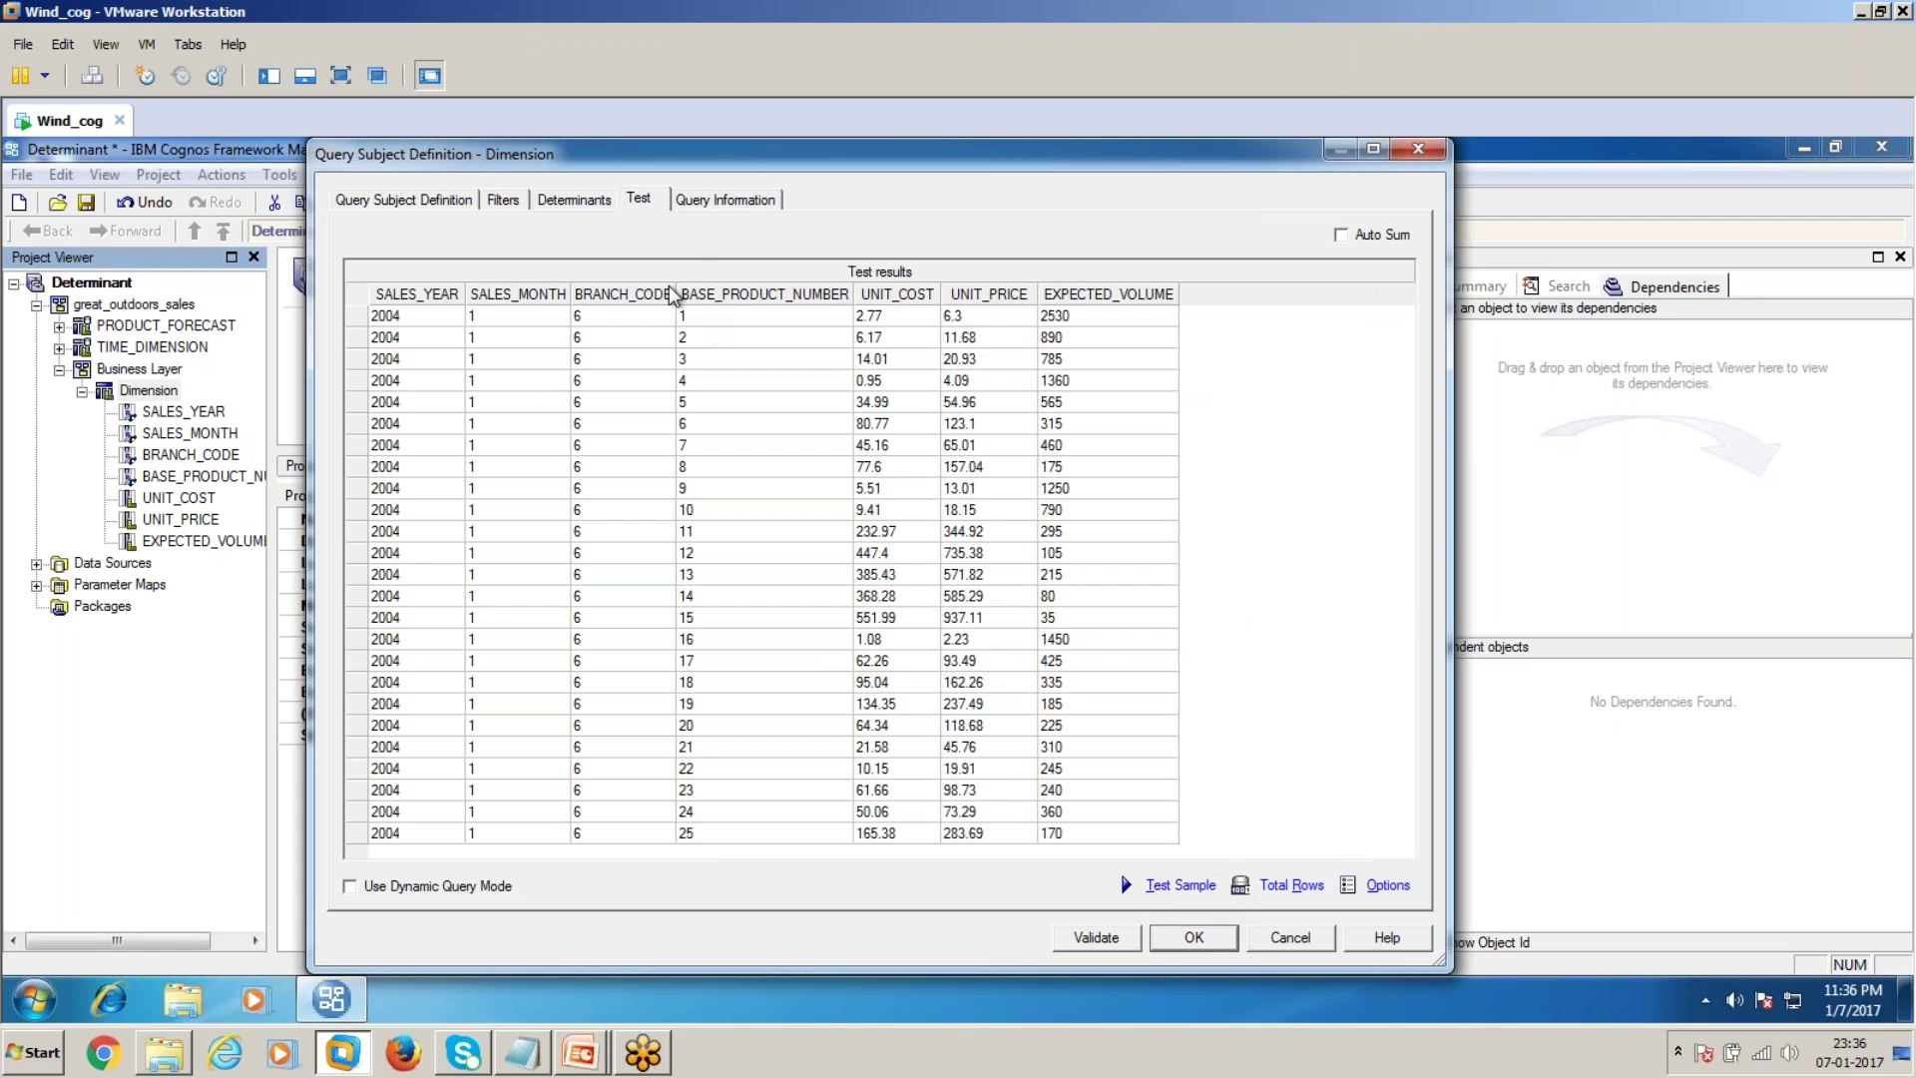
click(1180, 885)
click(1209, 938)
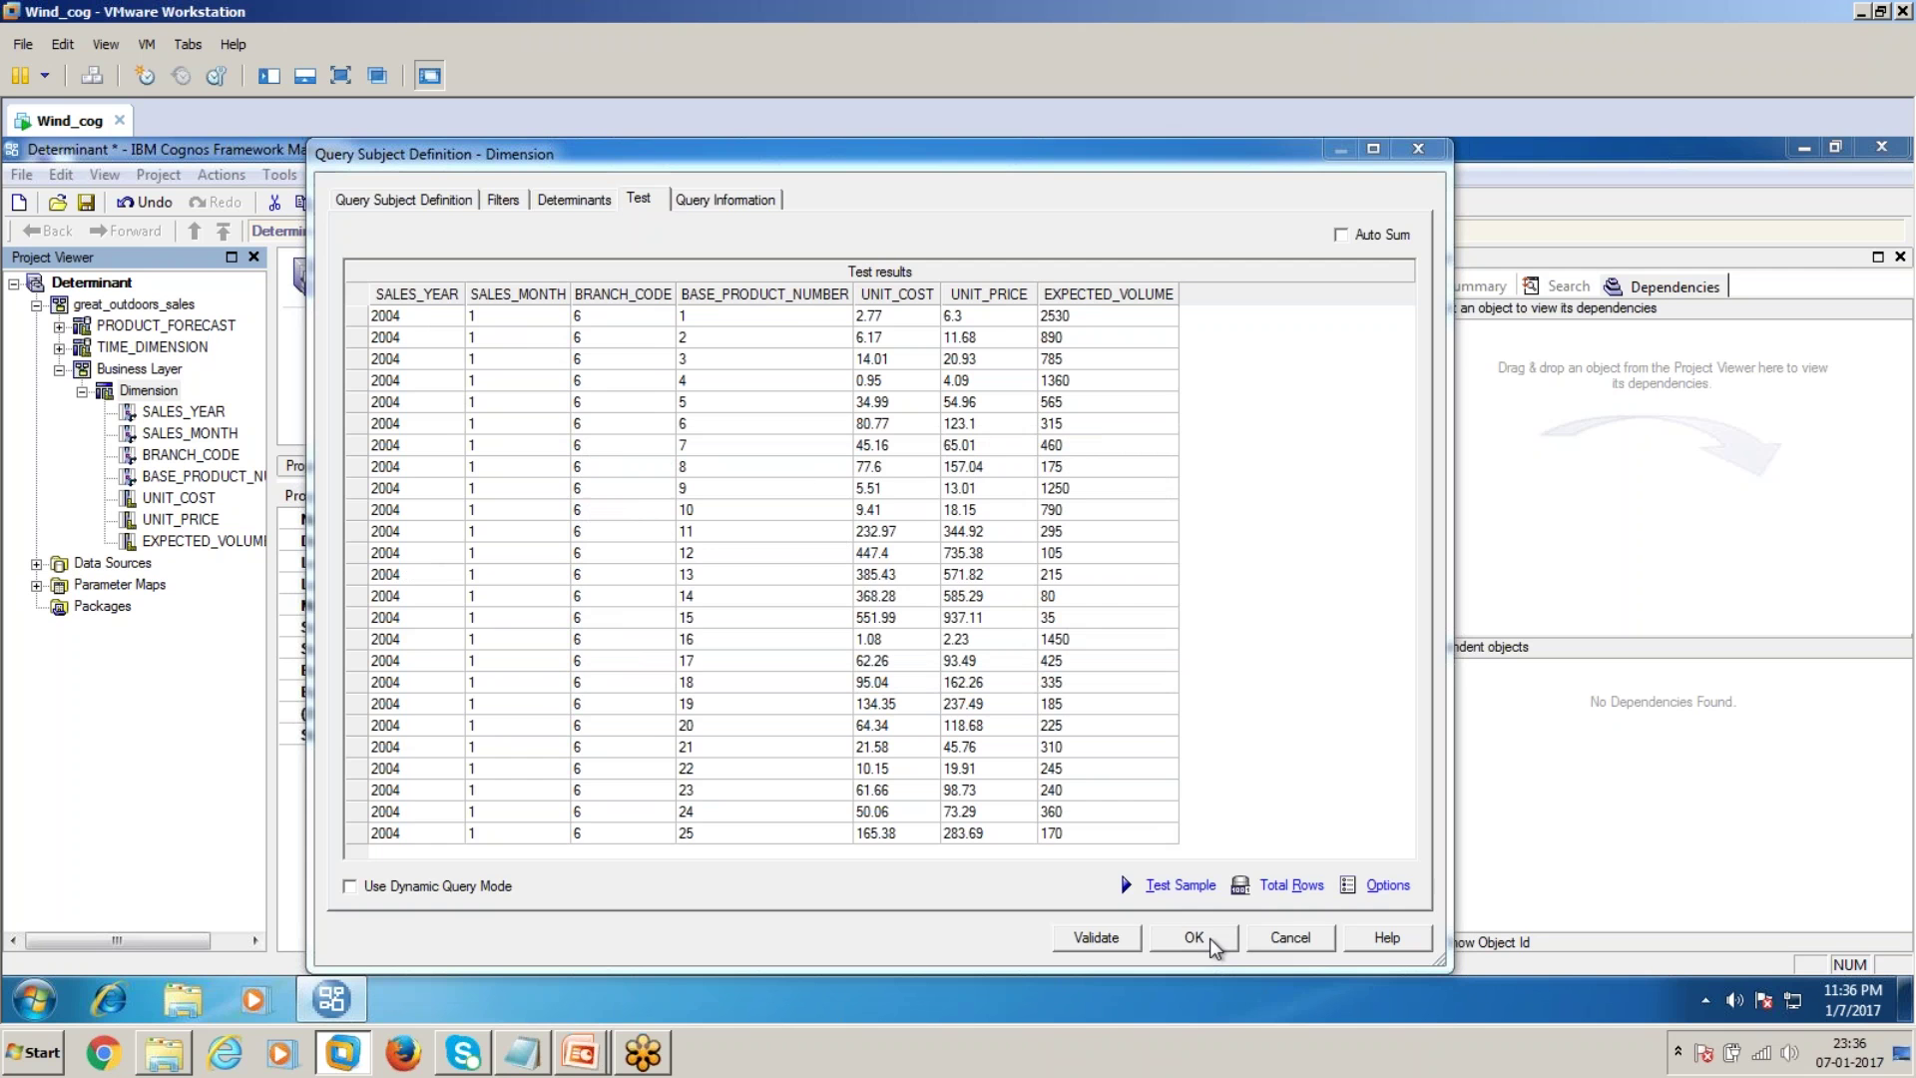
Add a Month filter [SALES_MONTH] = 1 to the Dimension query subject
click(144, 392)
double_click(144, 392)
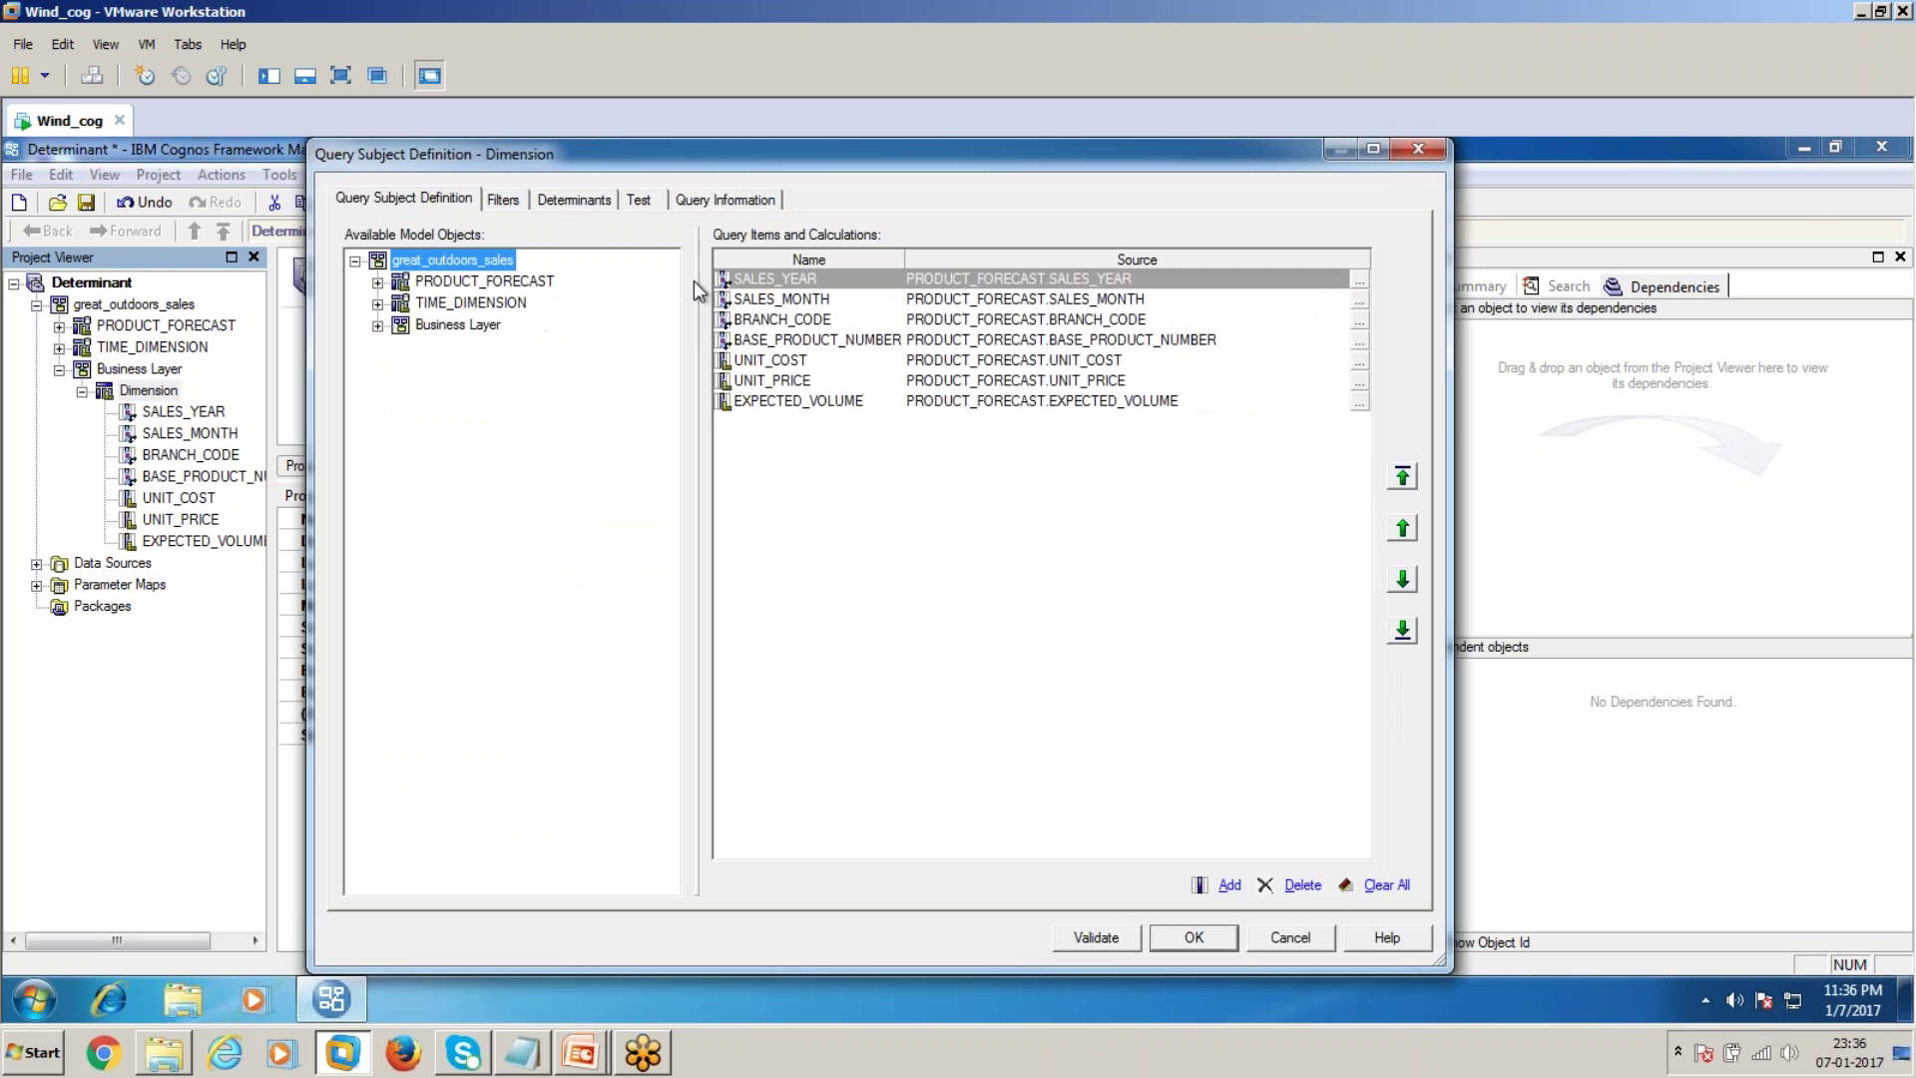
click(501, 201)
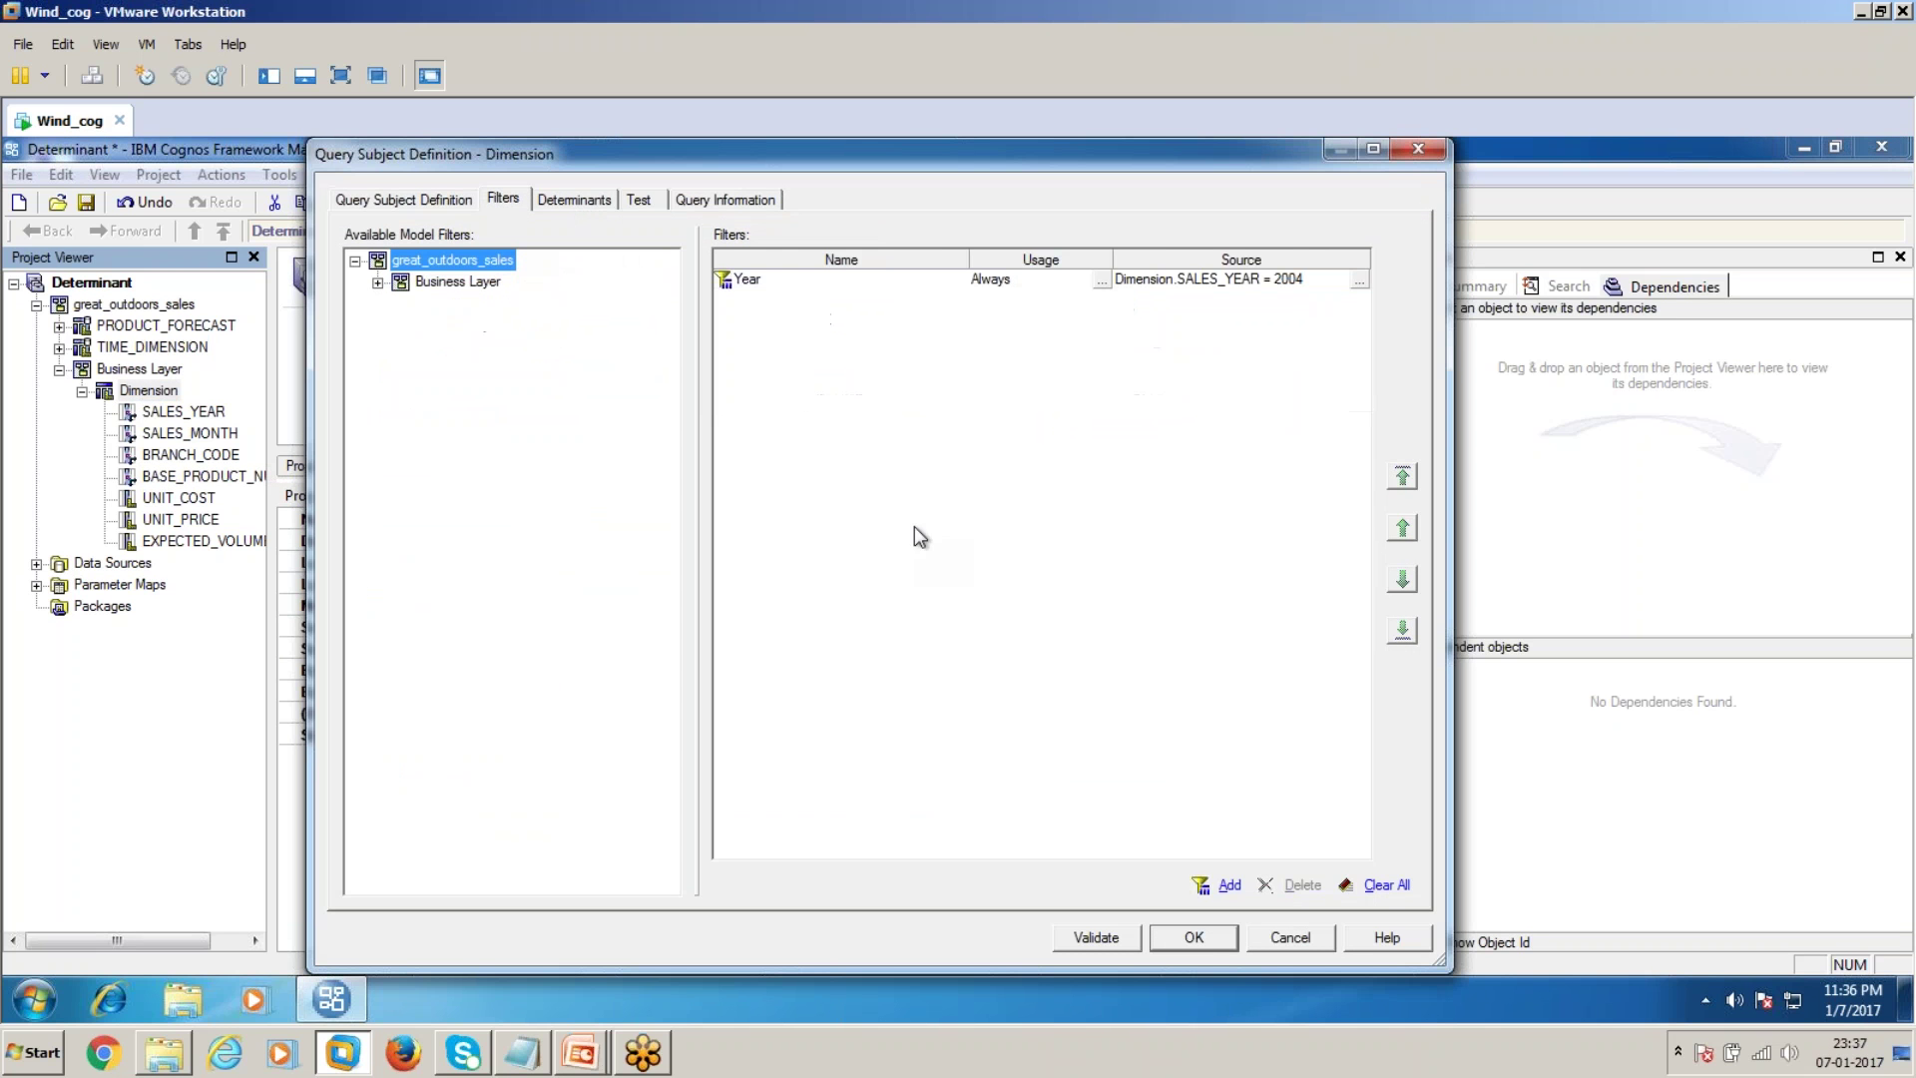
click(1227, 885)
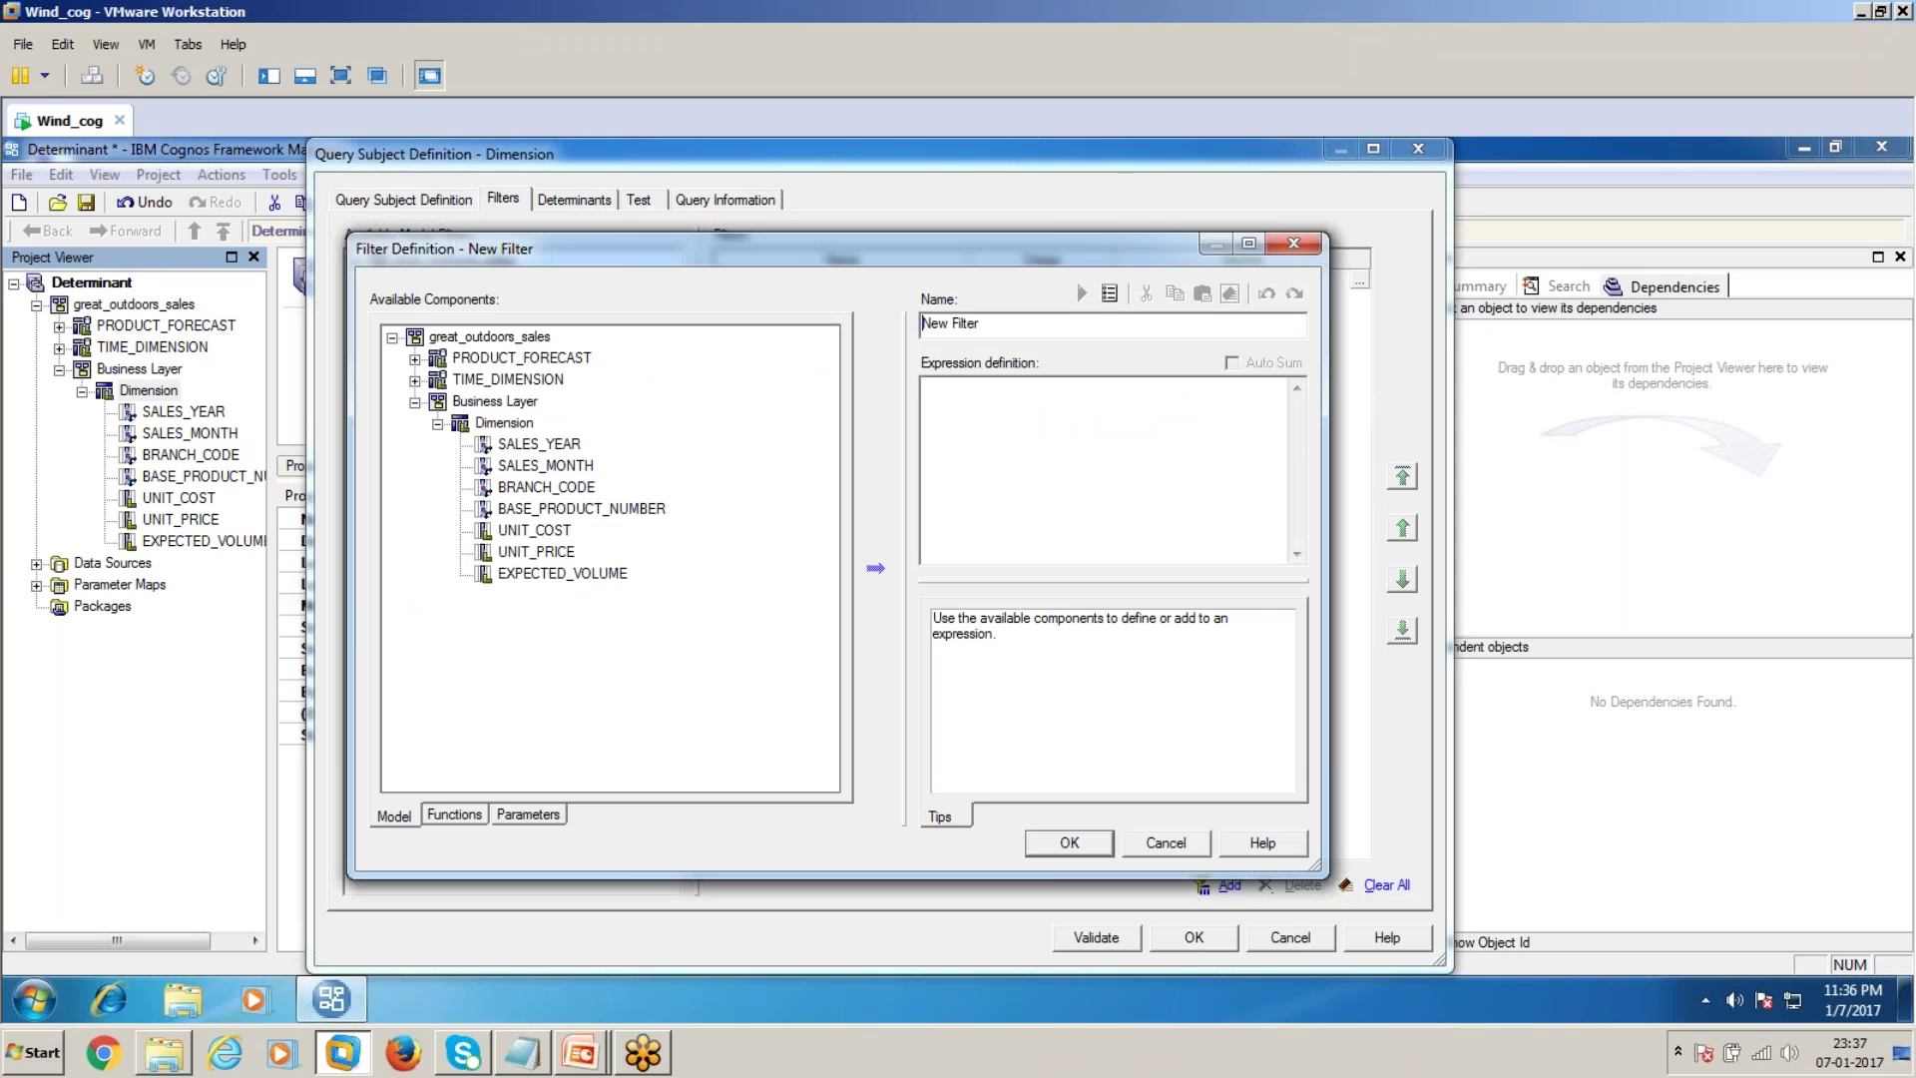
drag(545, 465, 956, 479)
triple_click(1015, 324)
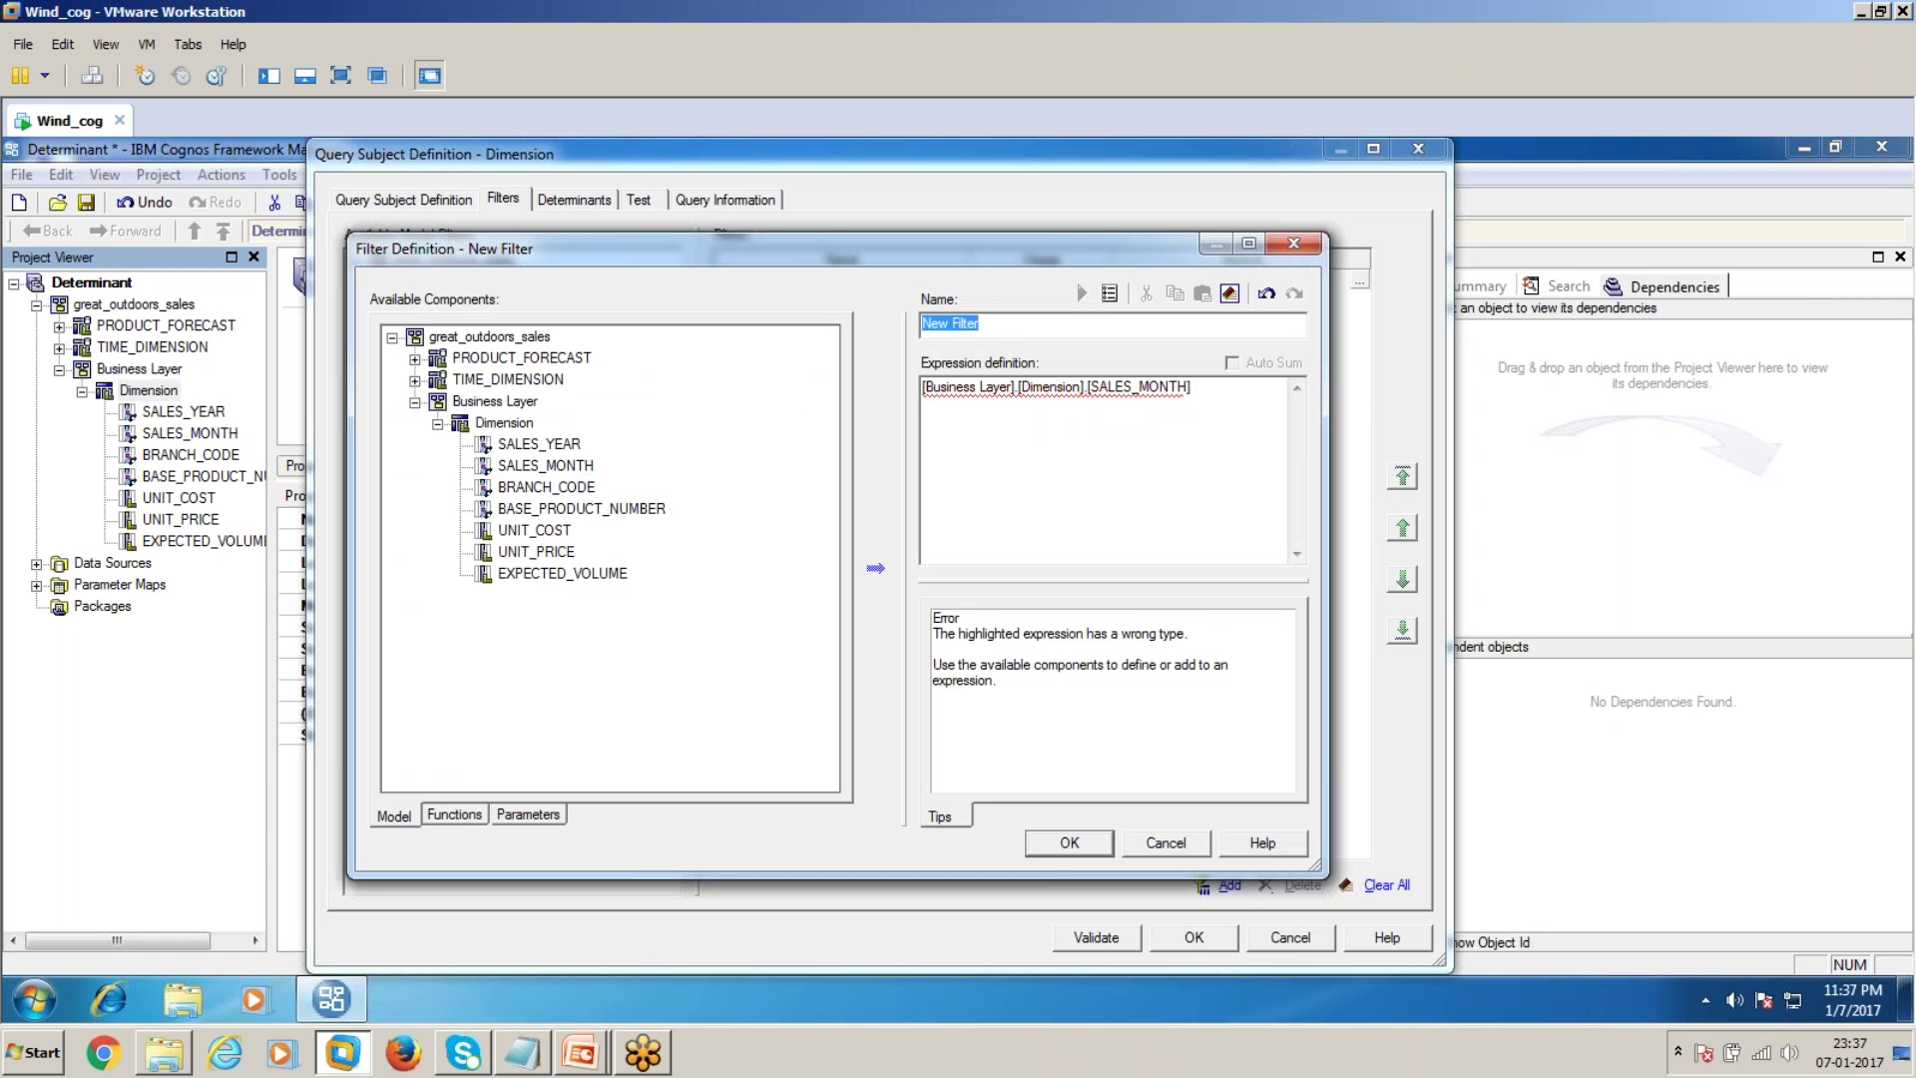
text(Month)
click(1225, 404)
text(= 1)
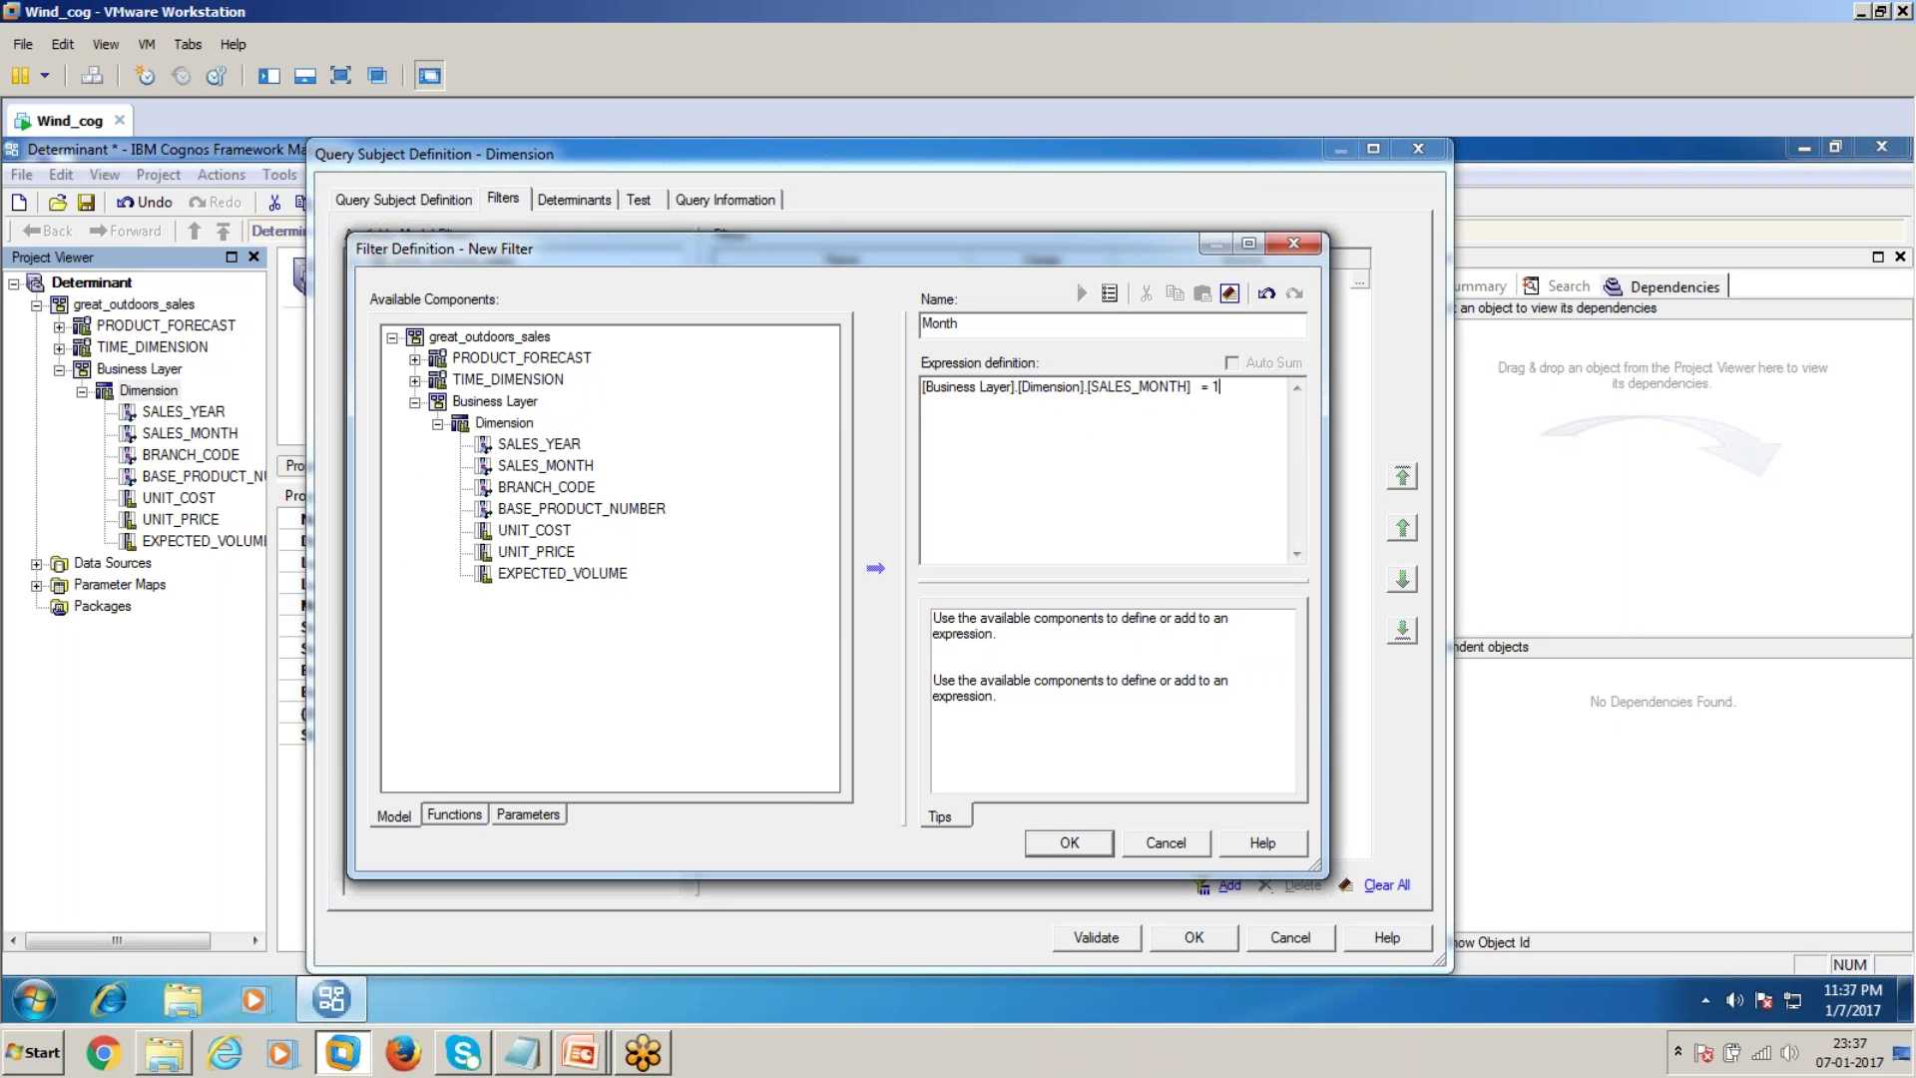
click(1080, 848)
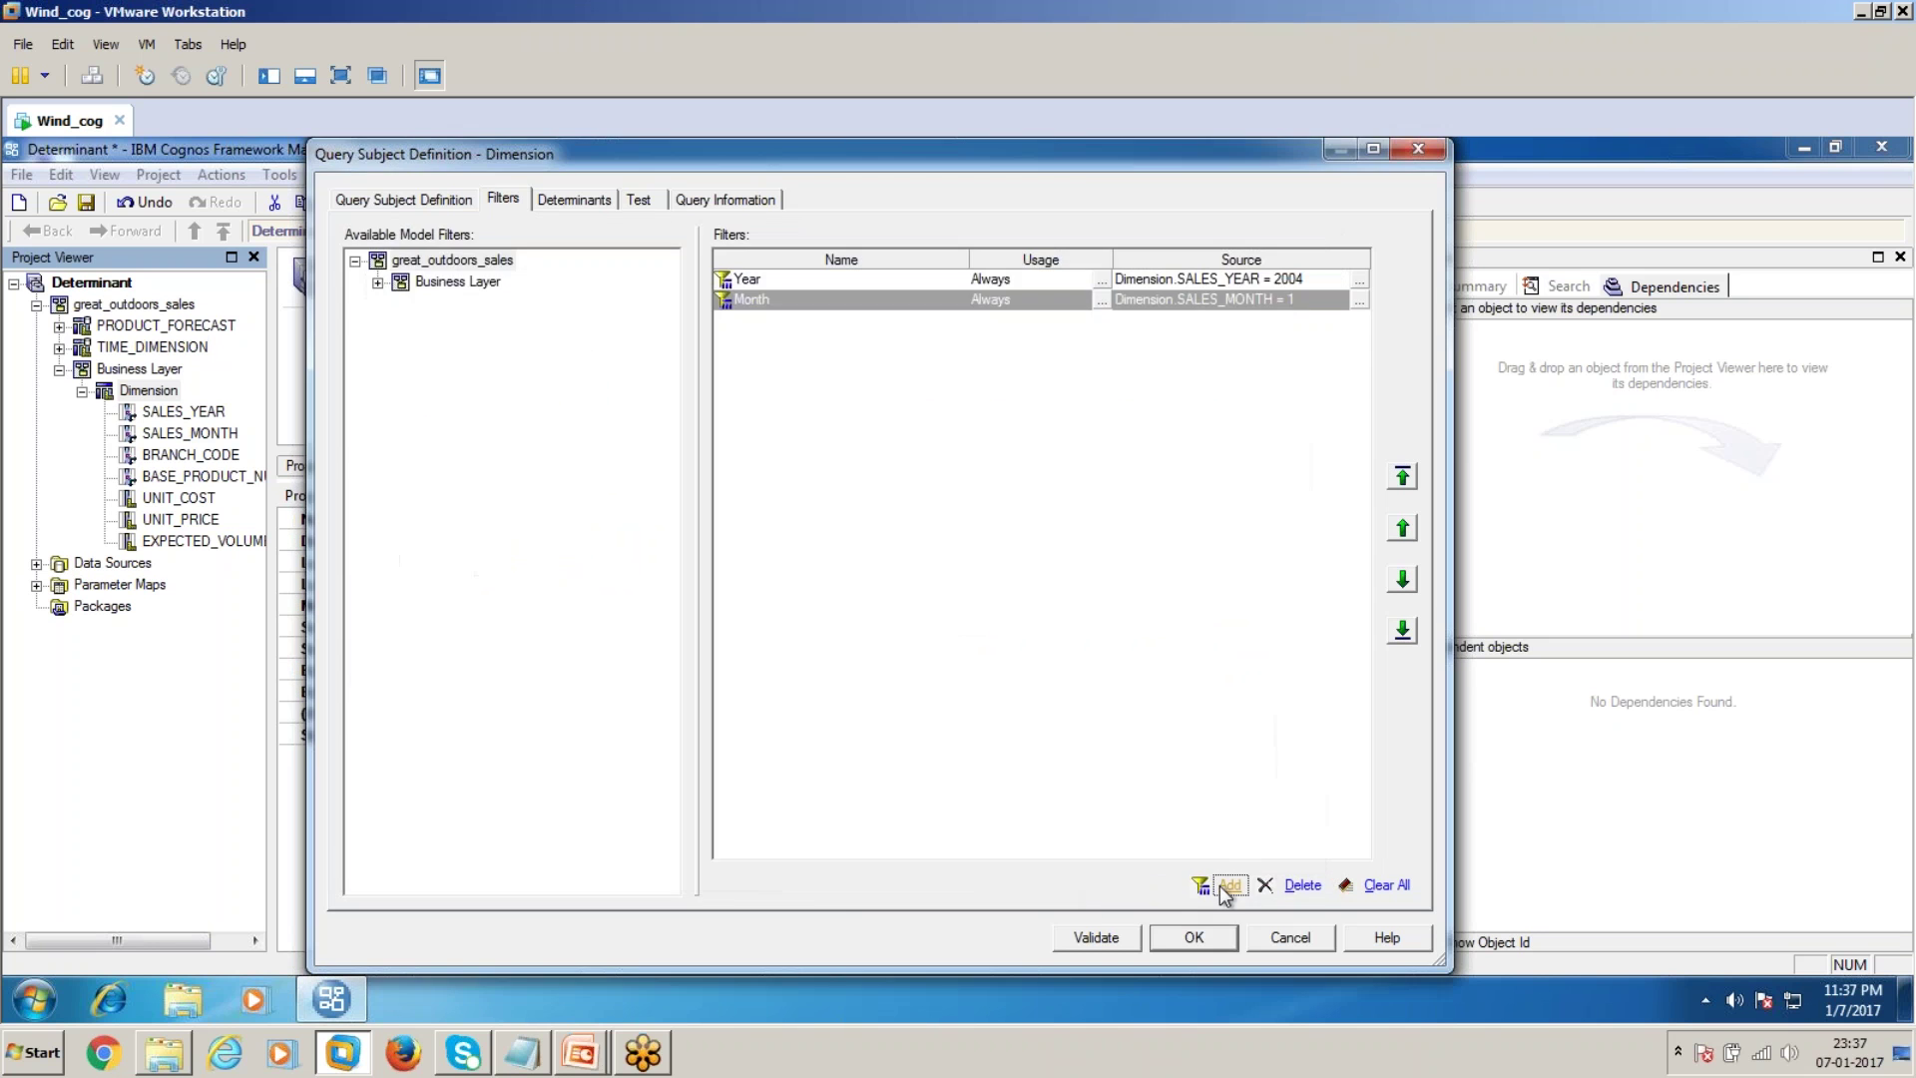
Add a Branch Code filter with expression [BRANCH_CODE] = 6
click(1223, 886)
drag(546, 487, 998, 449)
drag(1018, 321, 711, 359)
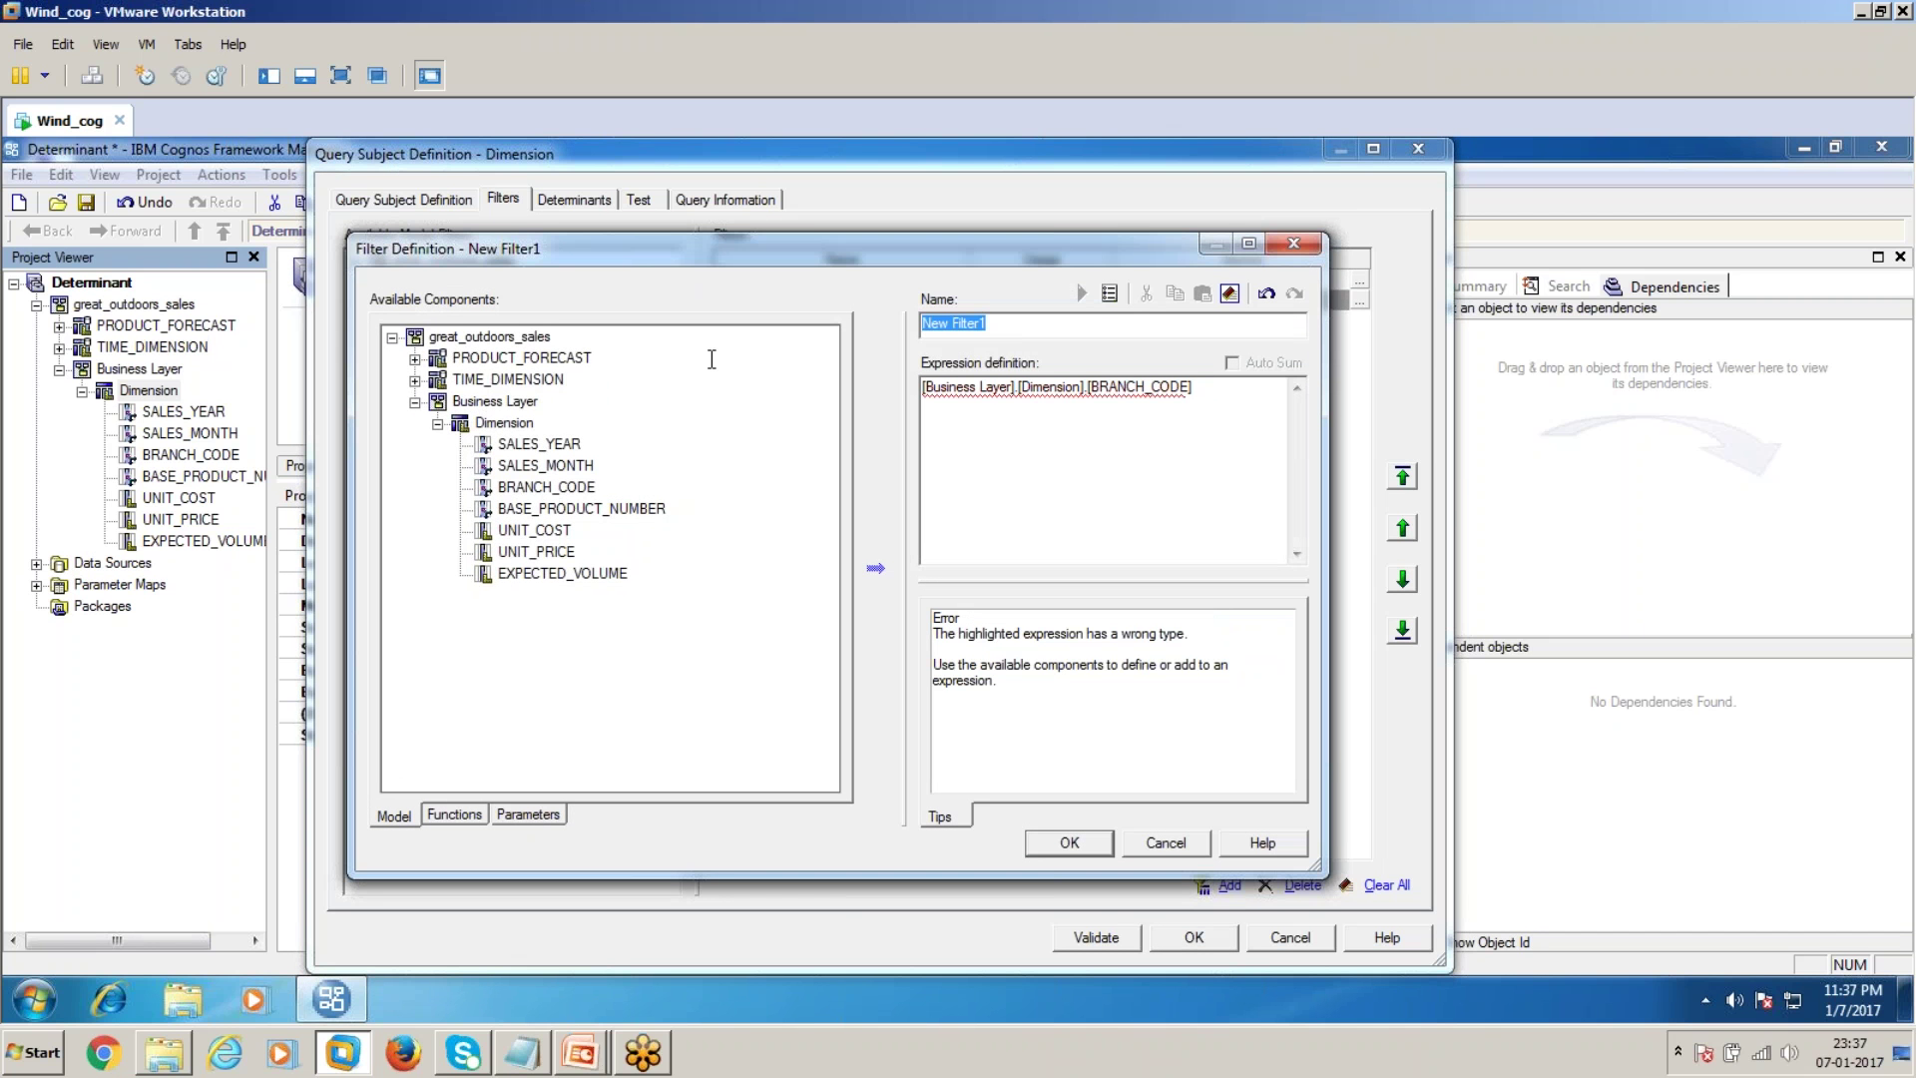
text(Brac)
key(BackSpace)
key(BackSpace)
text(anch Code)
click(1234, 404)
text(= 6)
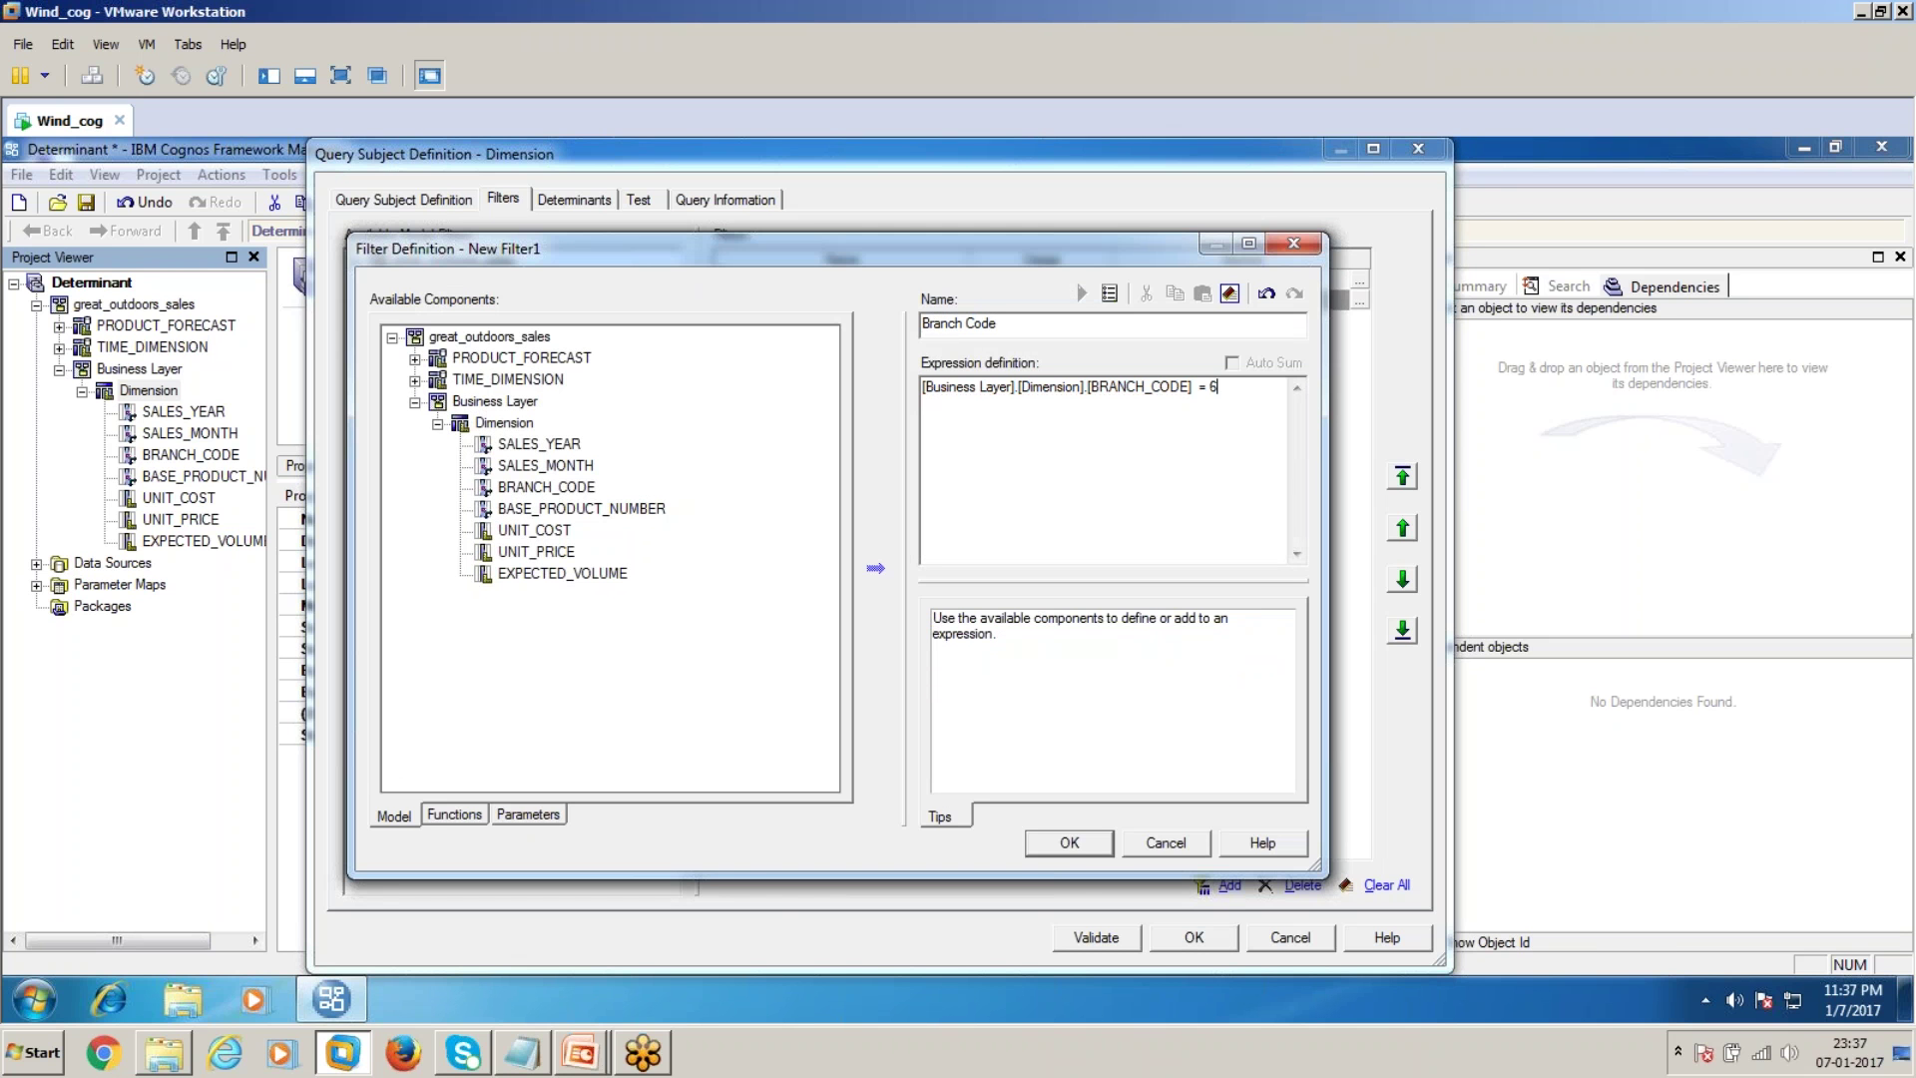
click(1070, 847)
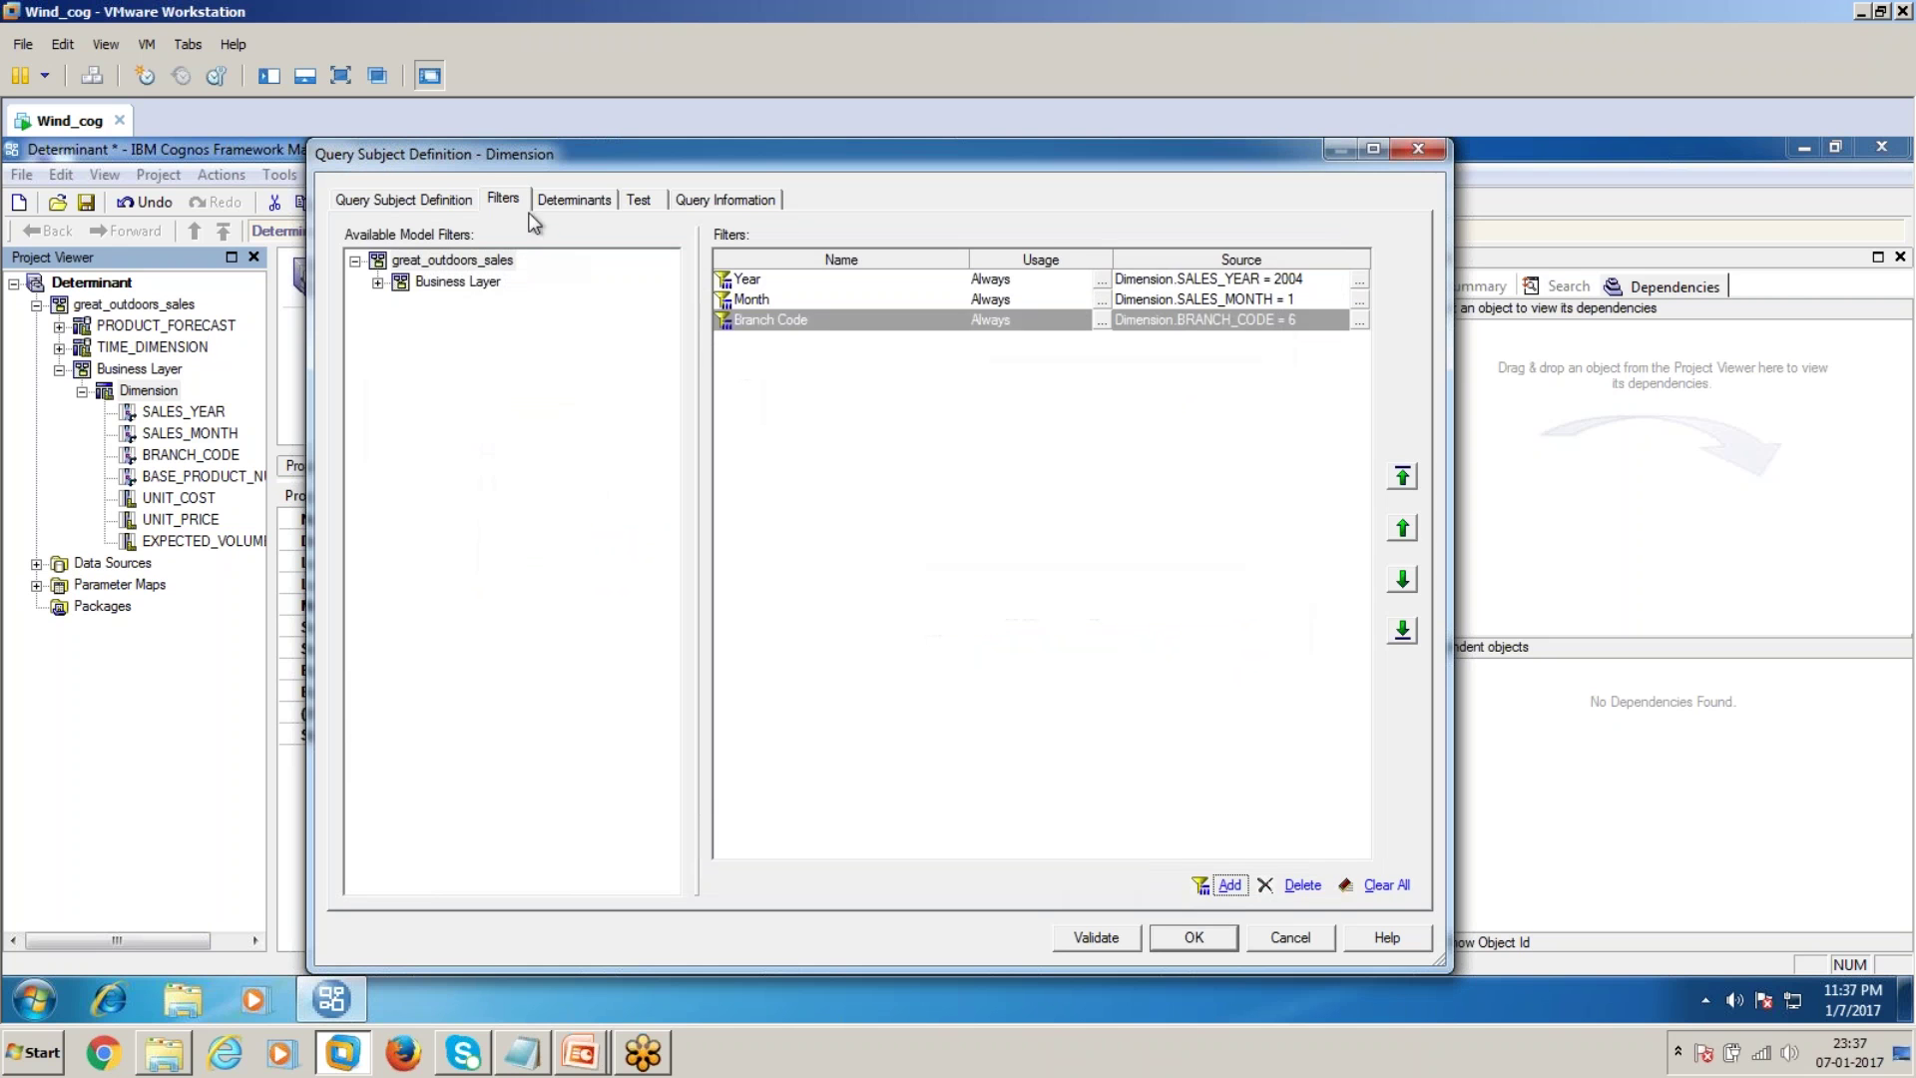
Run a test sample of the filtered Dimension data, then reopen its definition
click(635, 200)
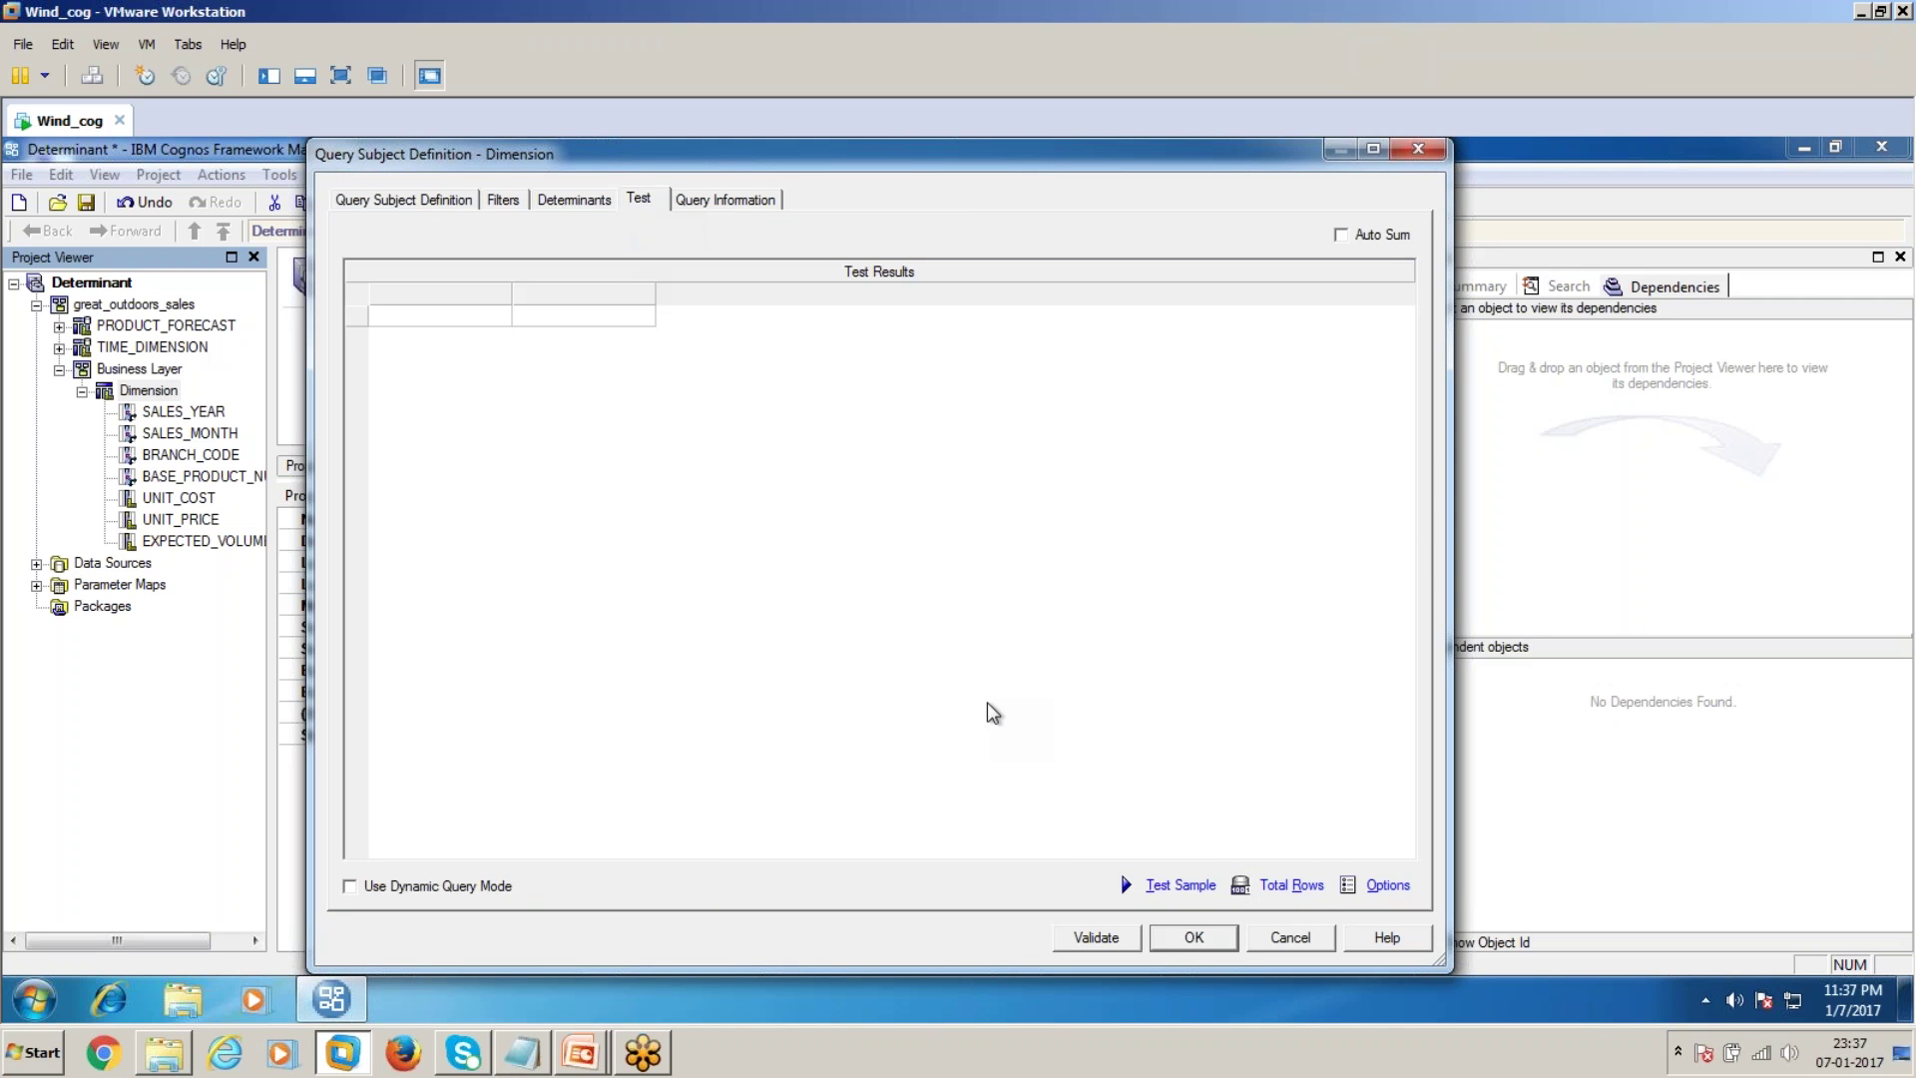
click(1169, 886)
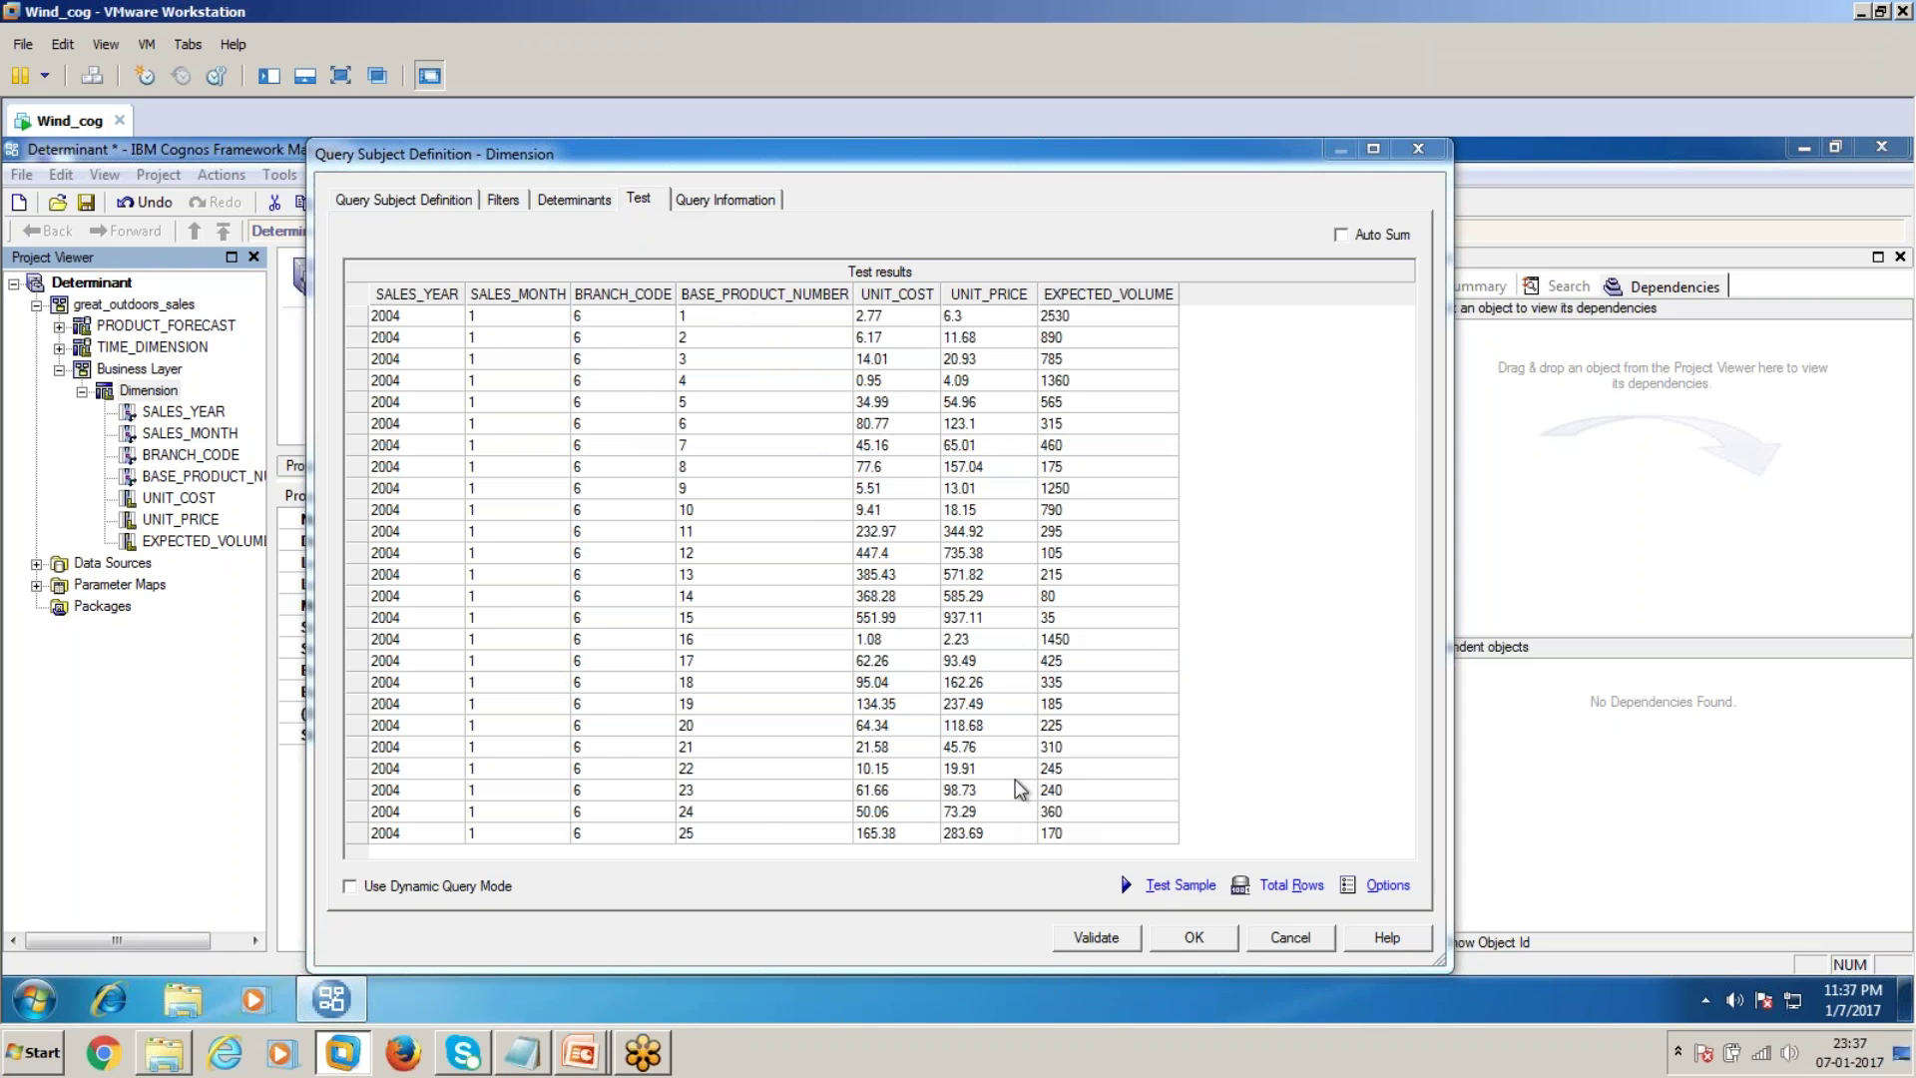
key(Return)
double_click(148, 390)
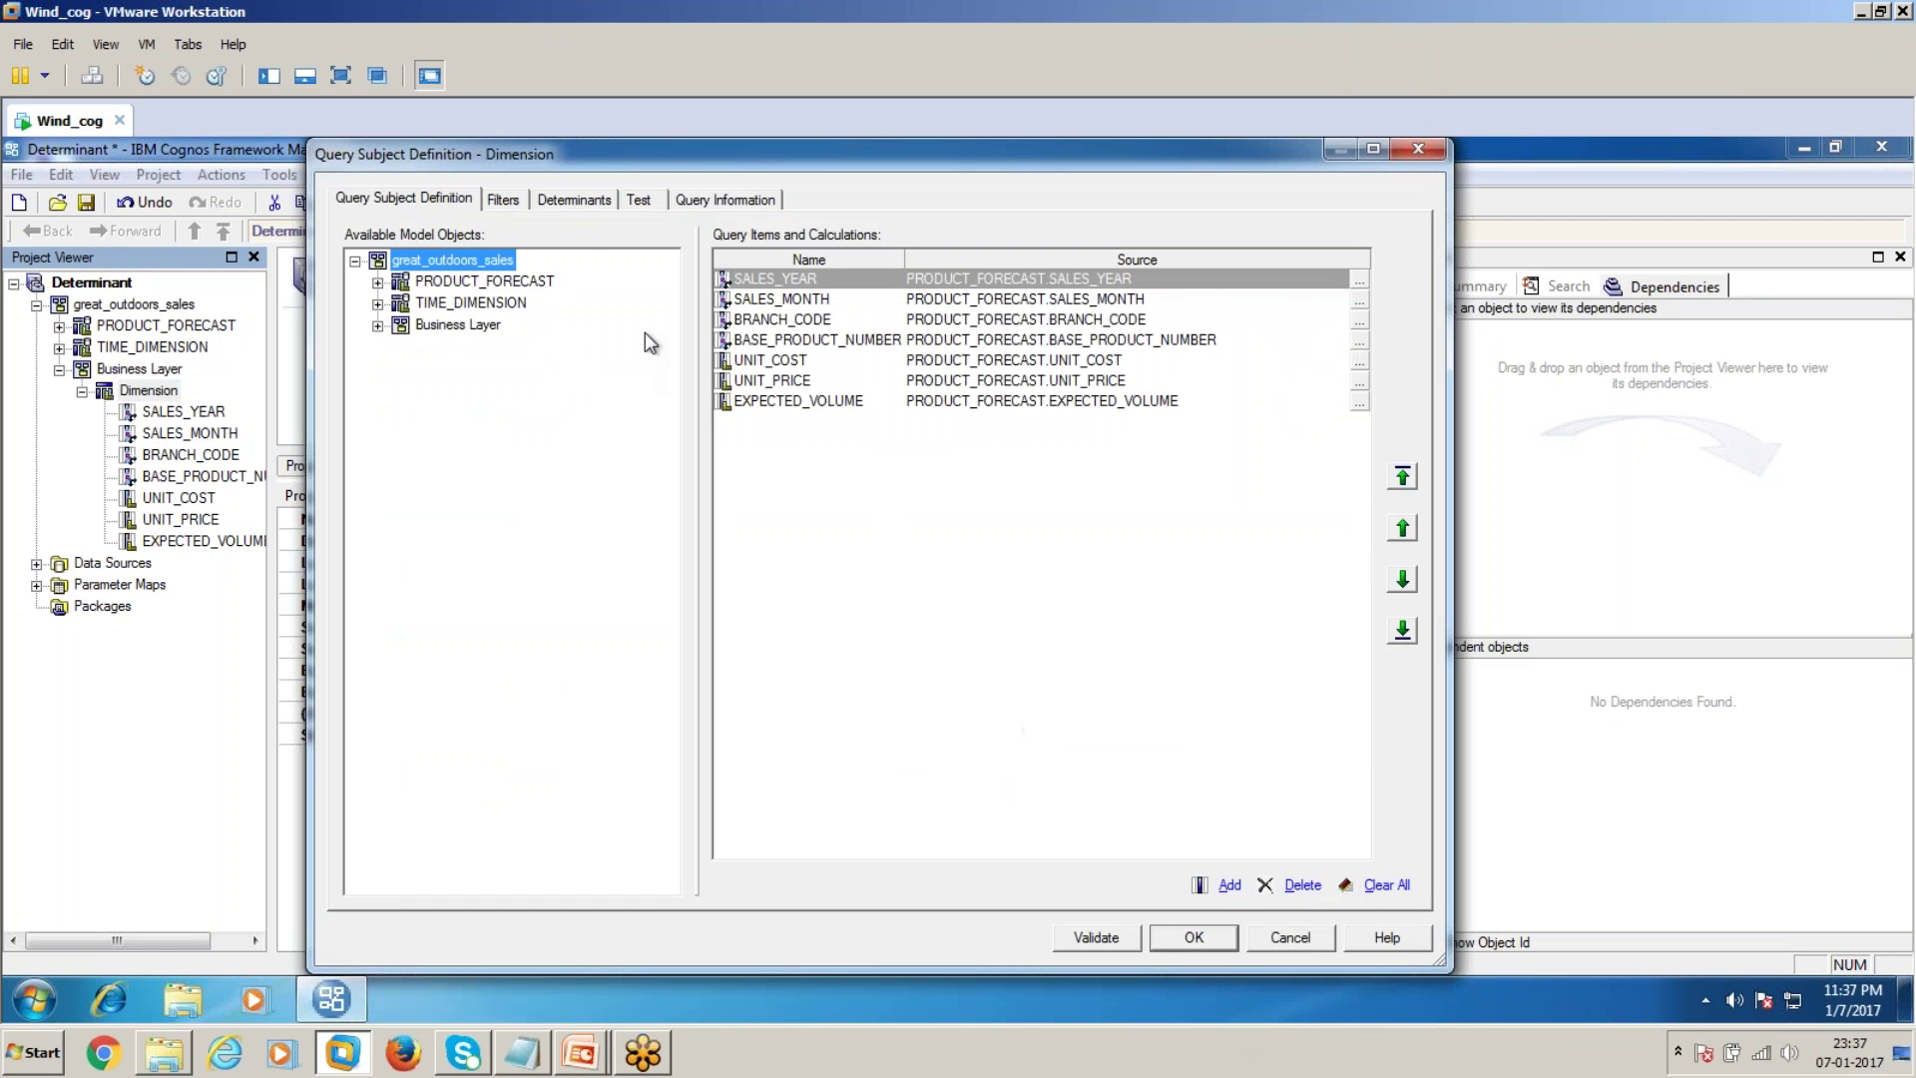
Add a filter named 'Base product num' with expression [BASE_PRODUCT_NUMBER] = 1
click(503, 198)
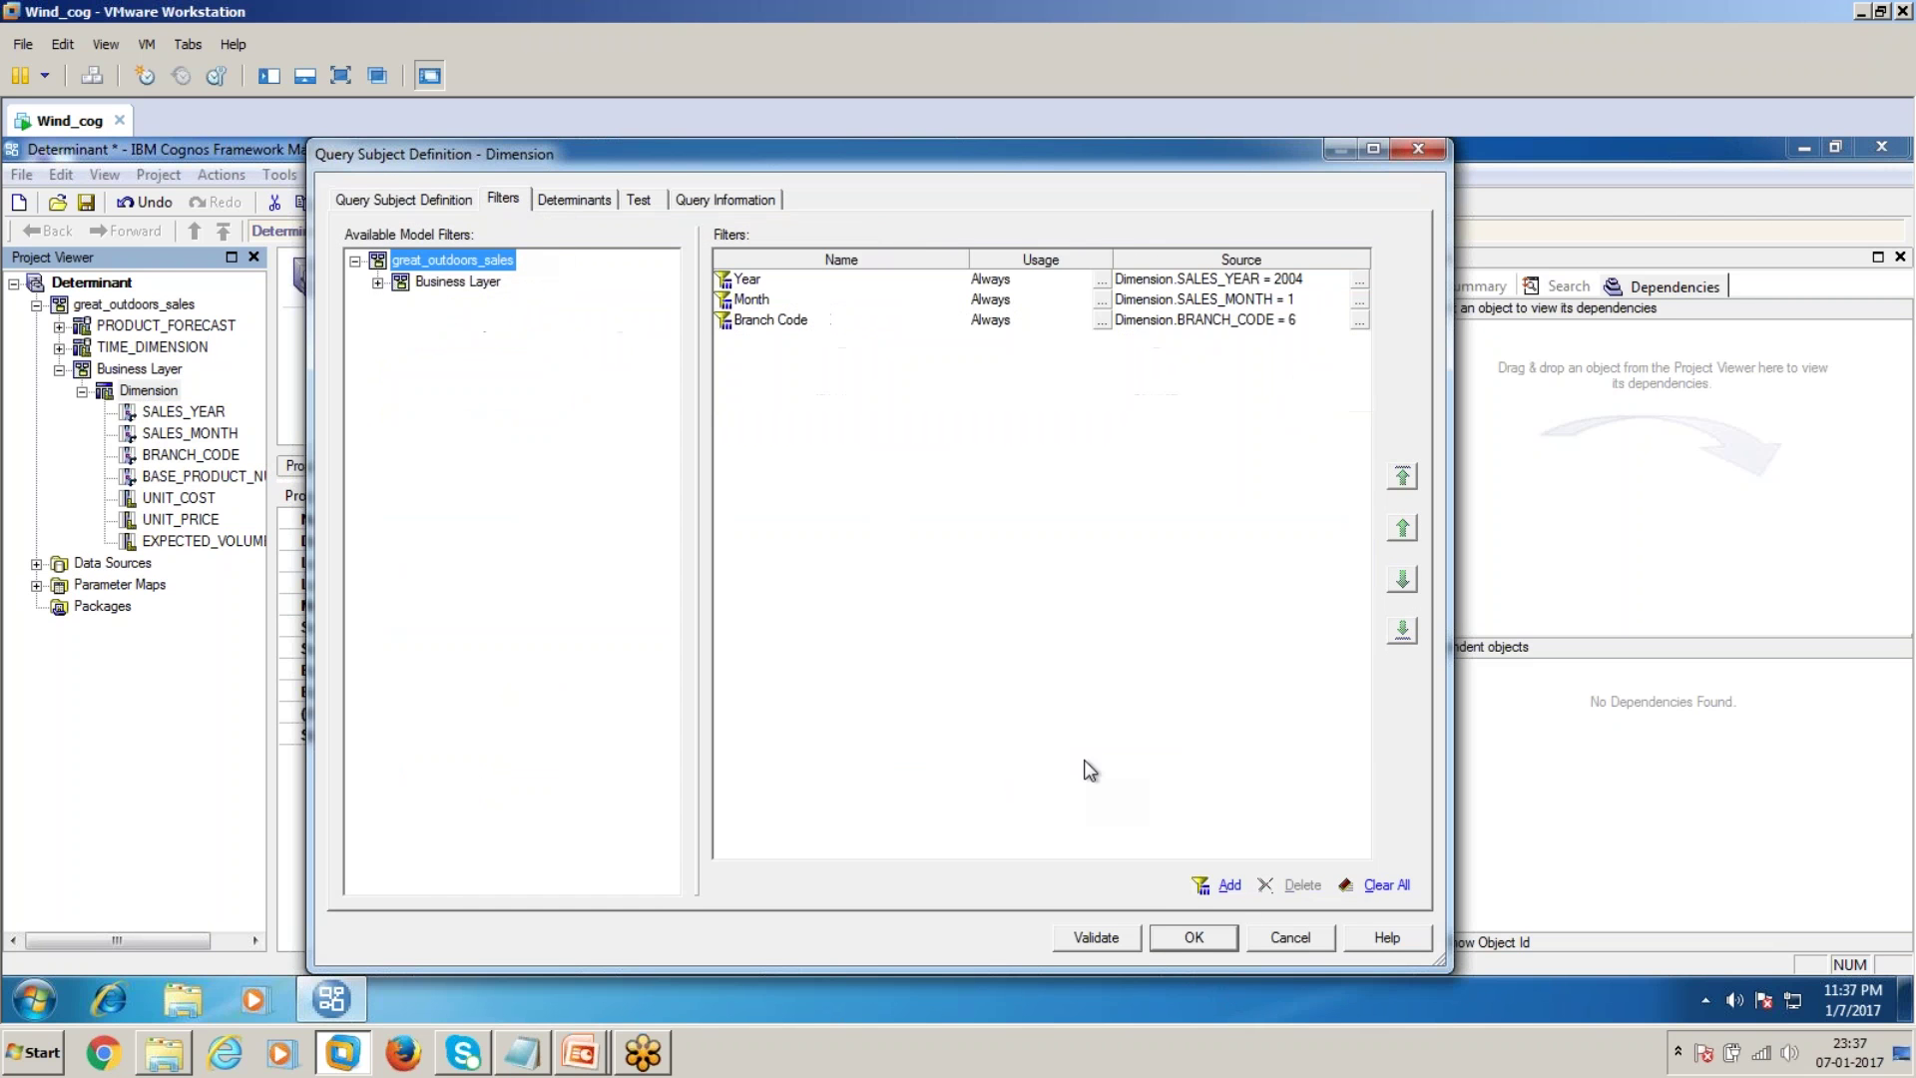
click(1230, 885)
double_click(595, 515)
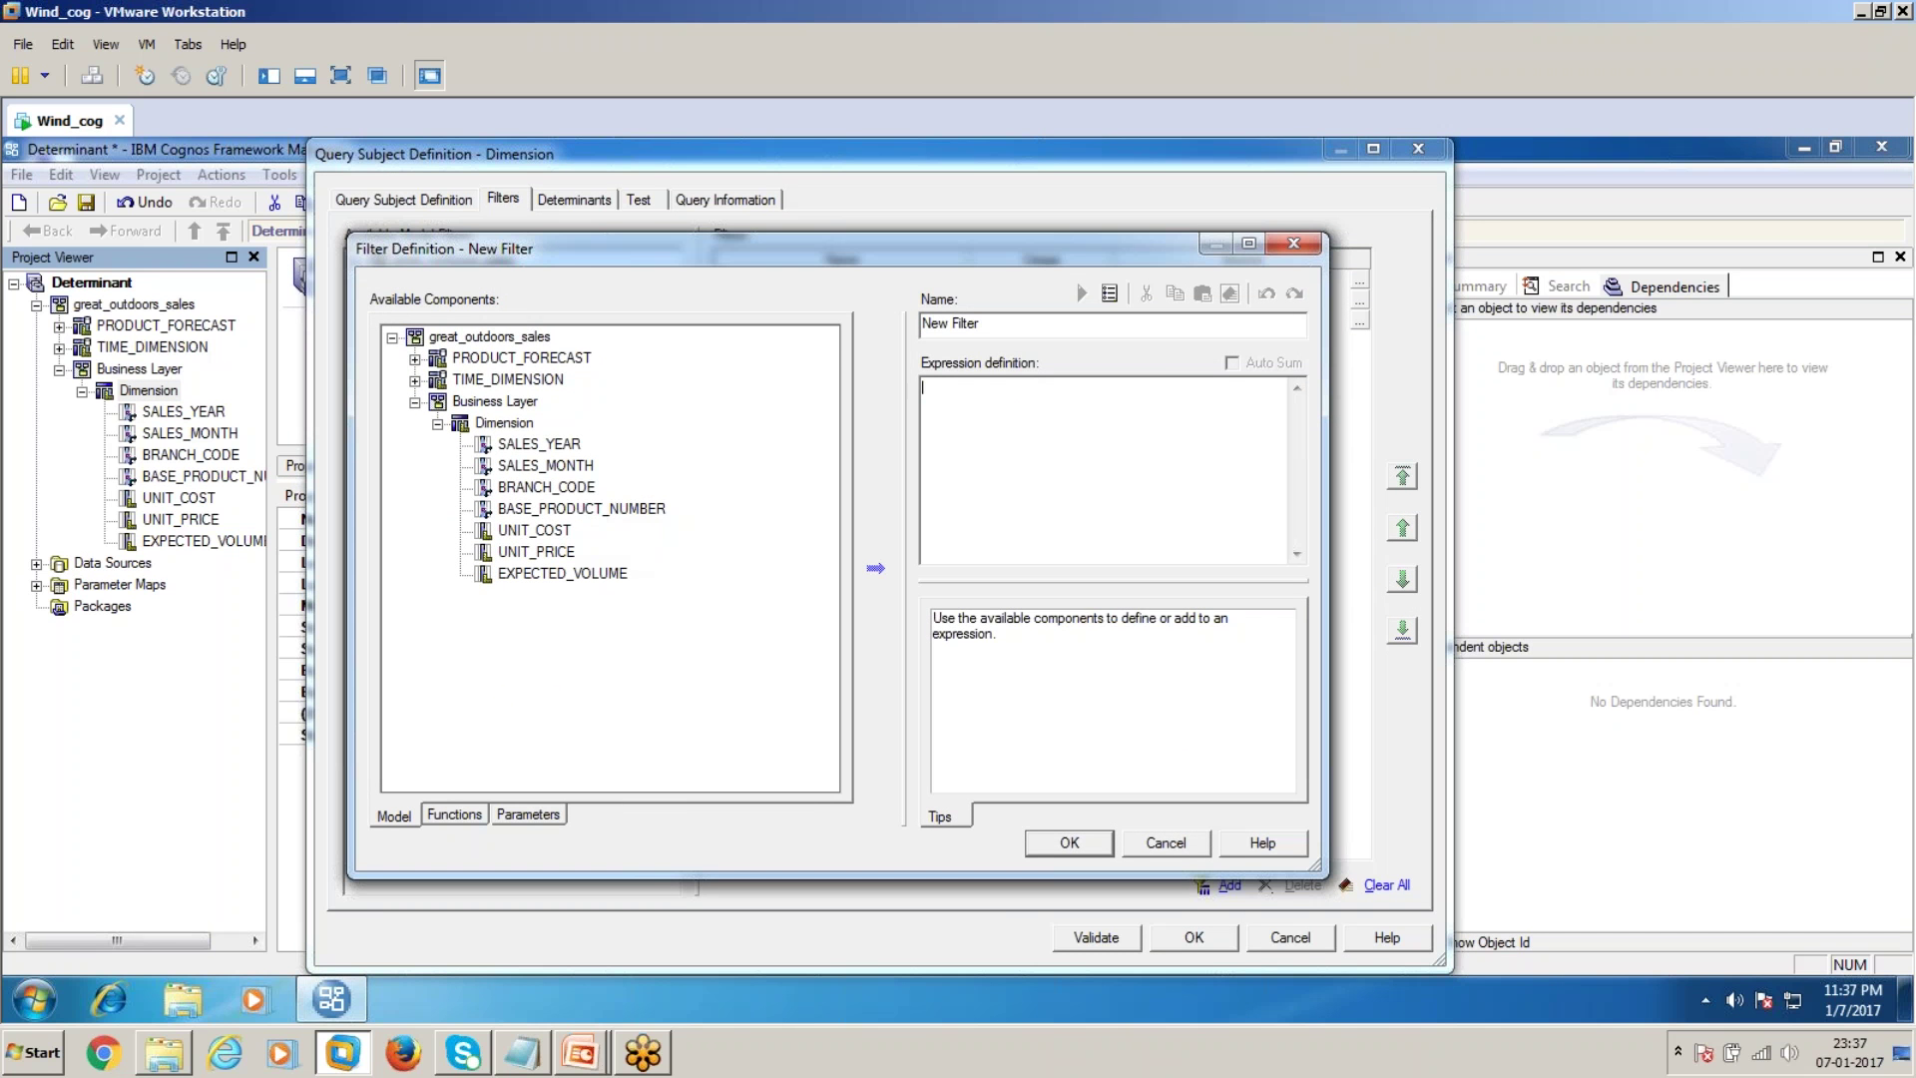
text(Base )
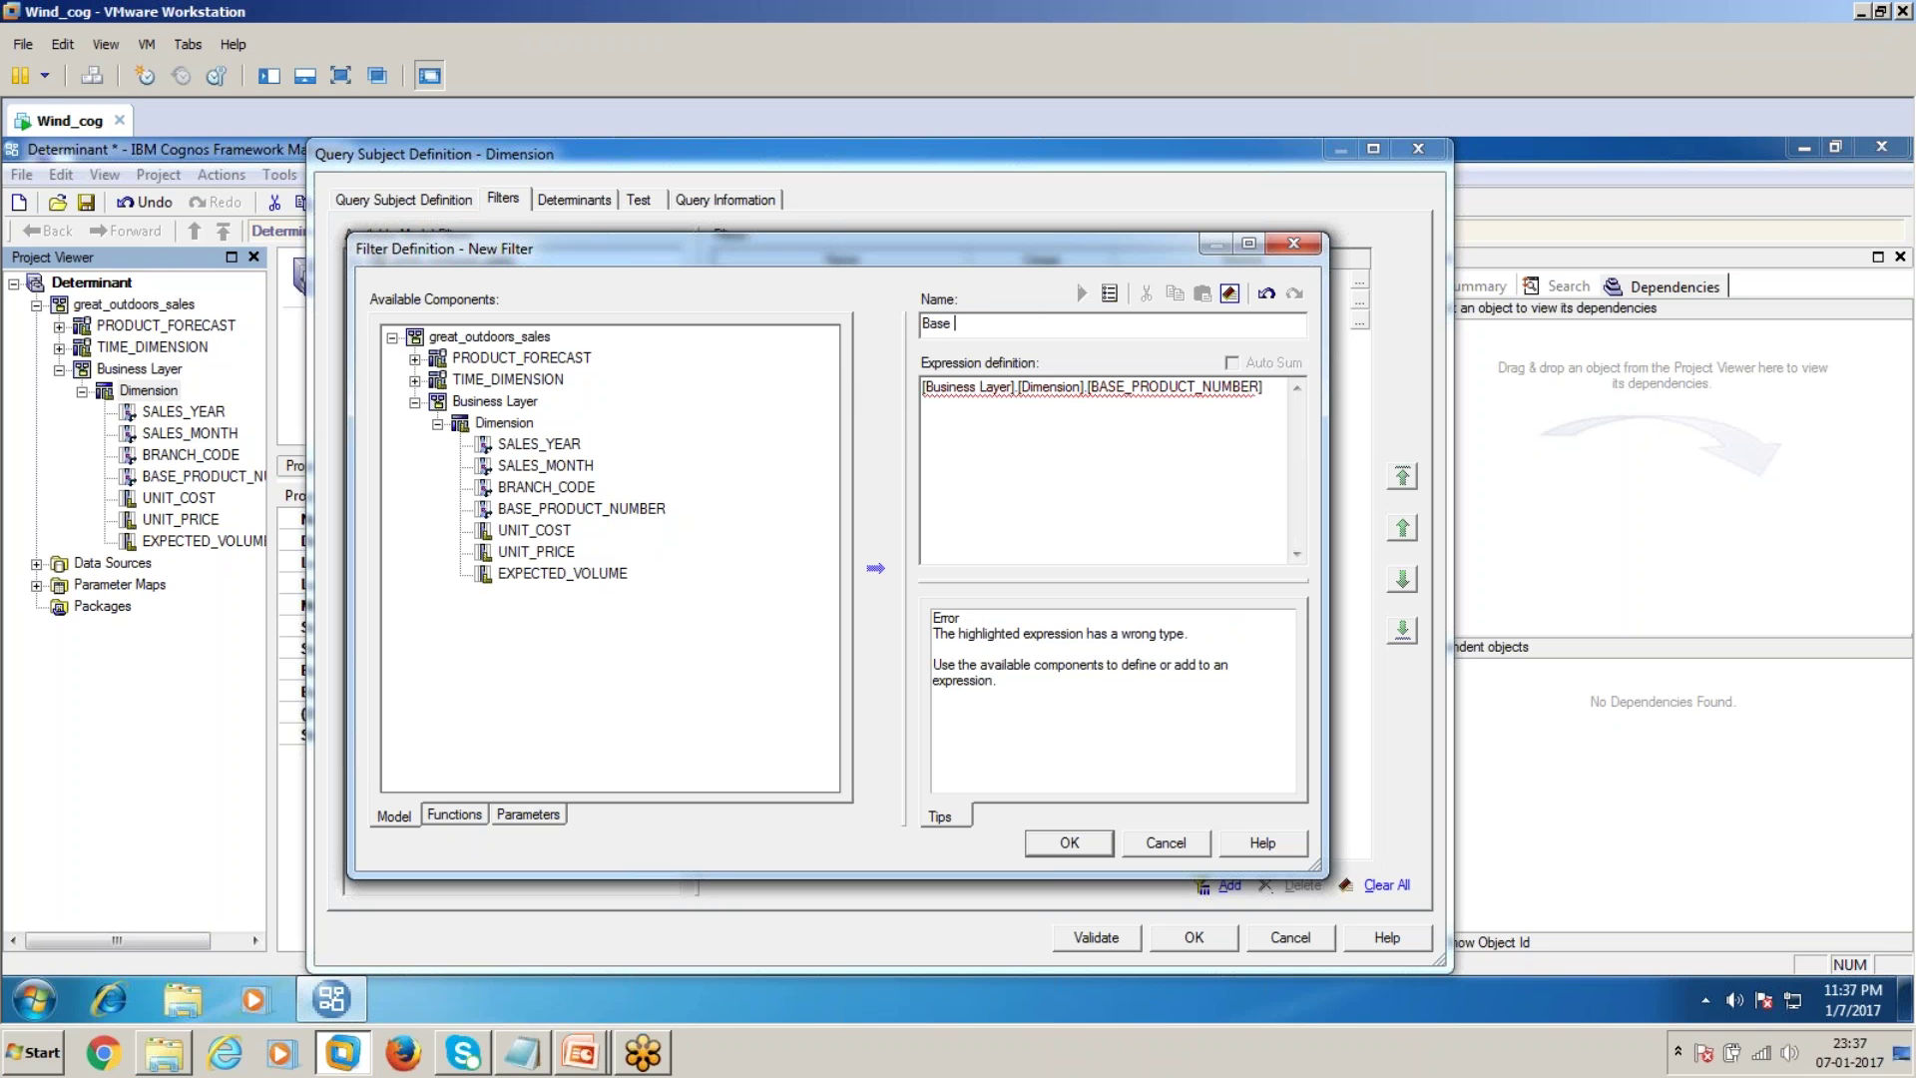
text(product numer)
key(BackSpace)
key(BackSpace)
click(1285, 411)
text(= 1)
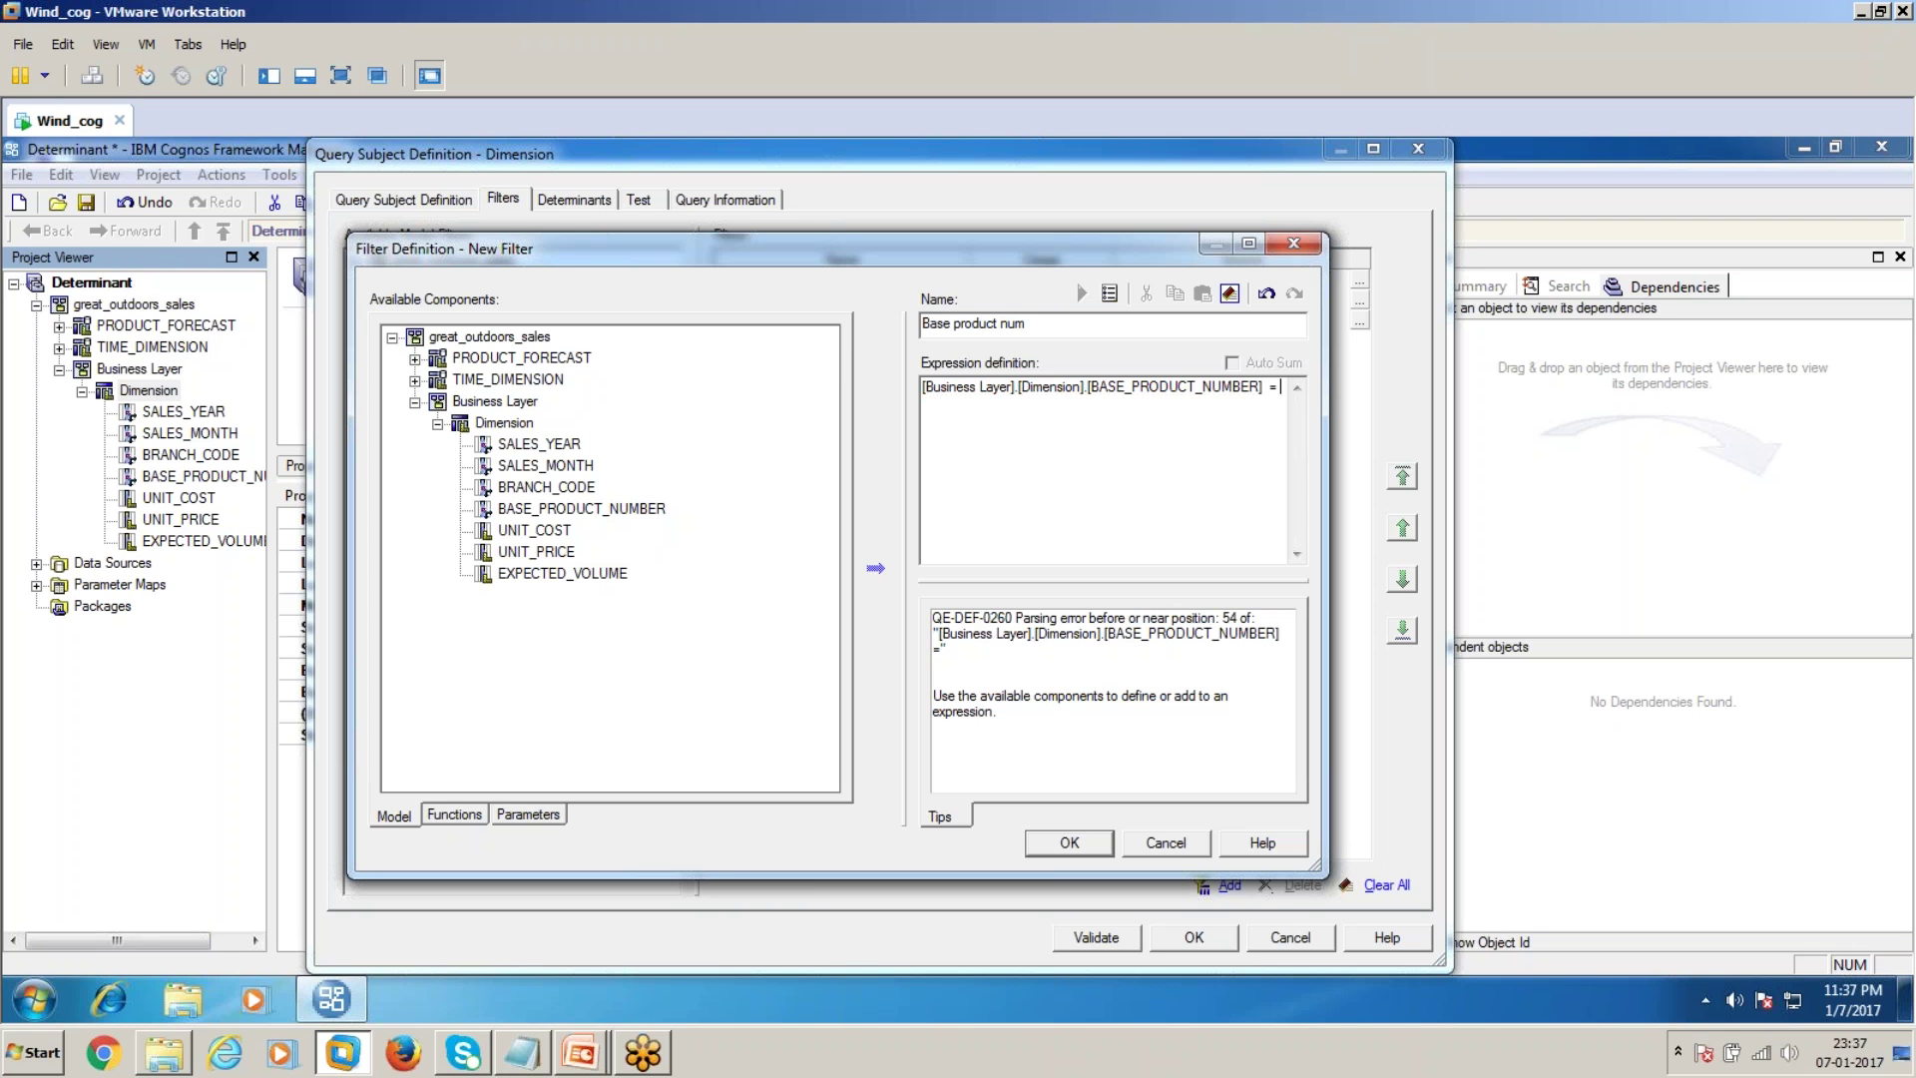
click(1076, 846)
Test the sample to confirm only one row returns, then close the definition
click(639, 200)
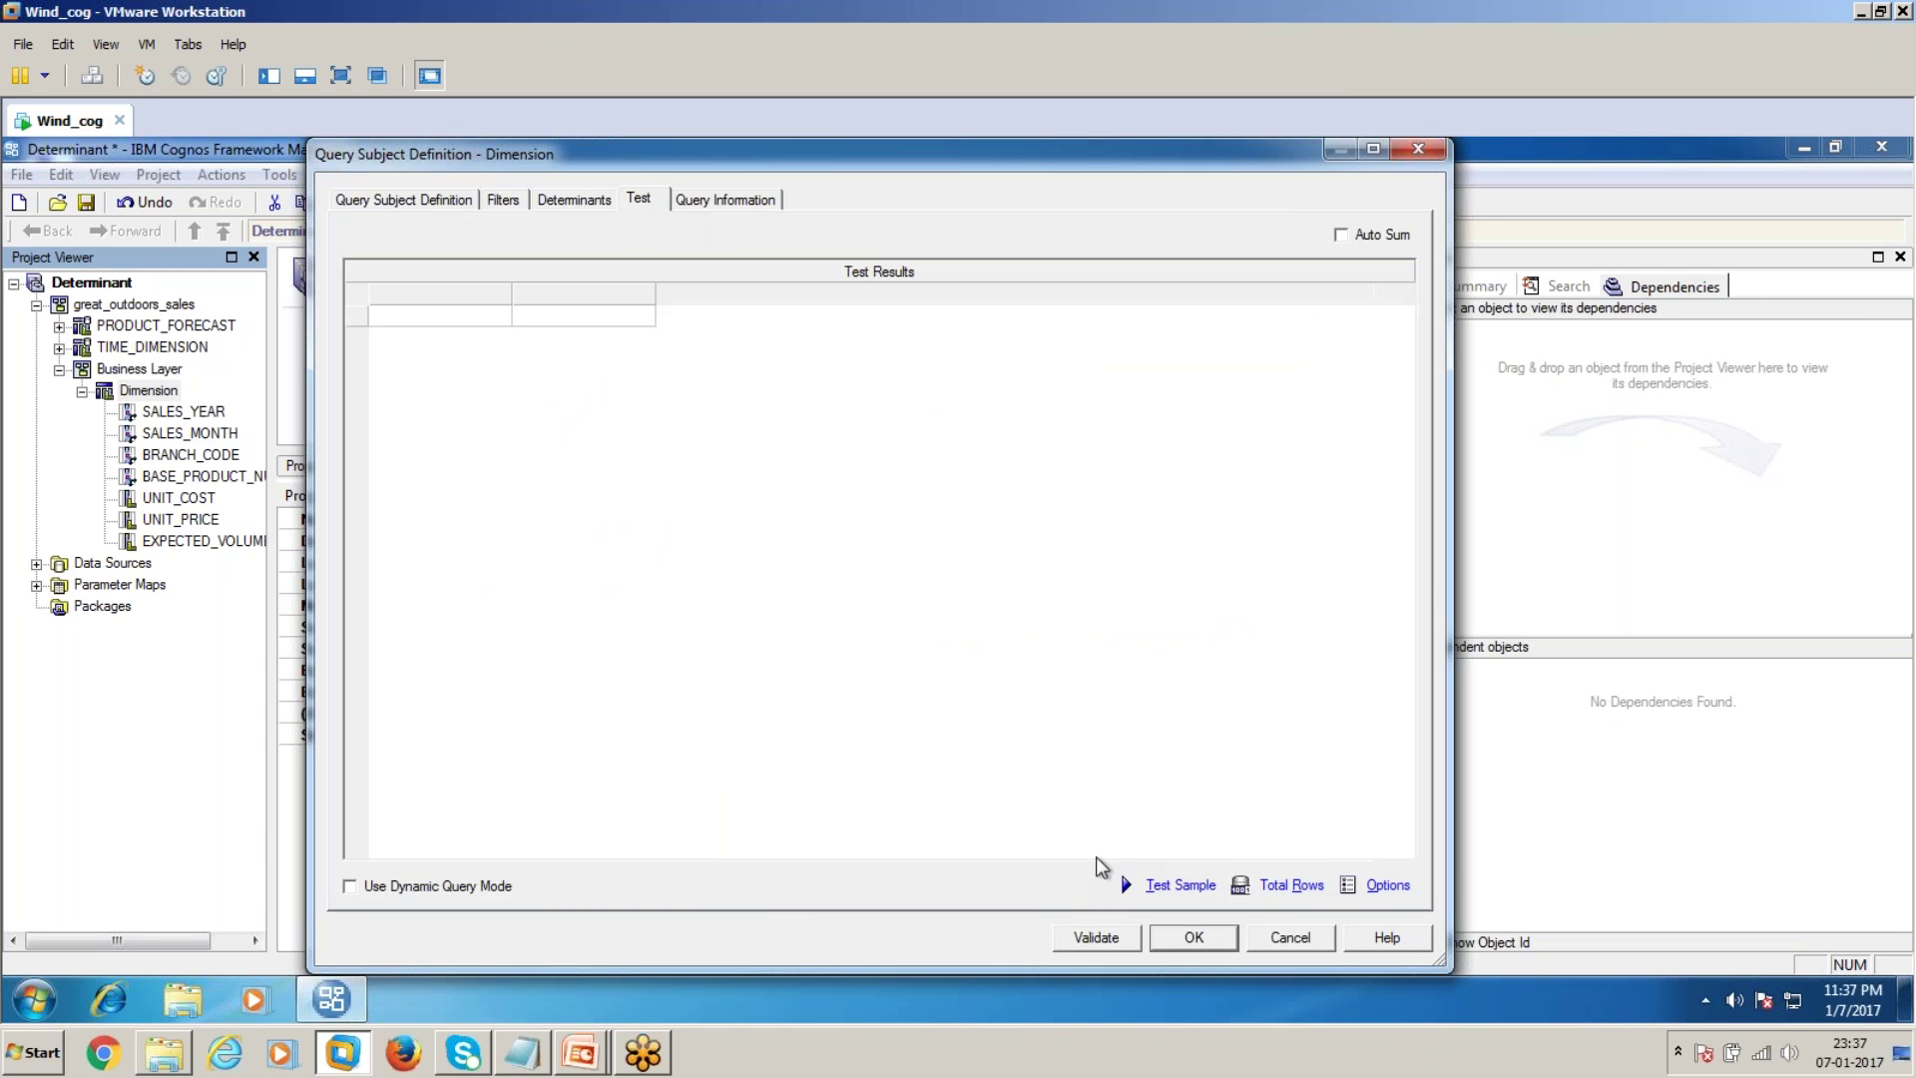
click(1192, 885)
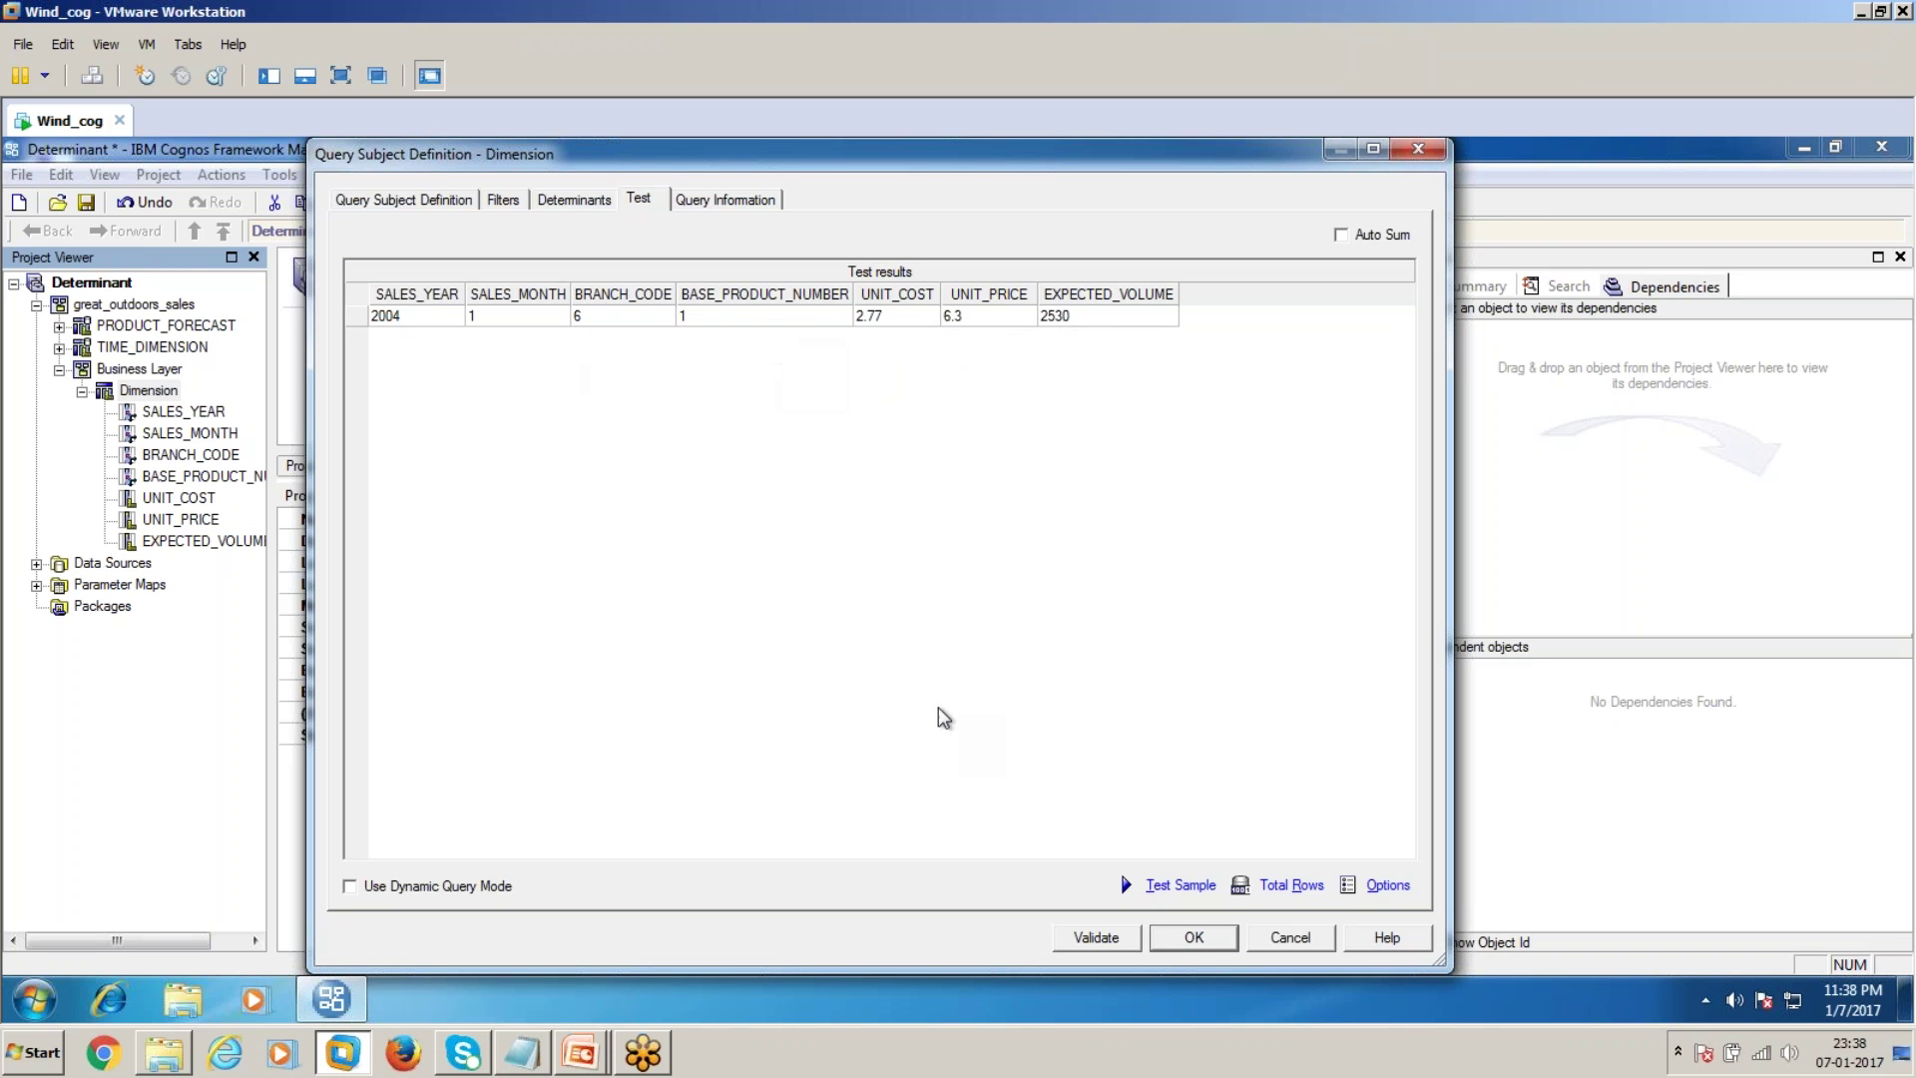
click(1193, 940)
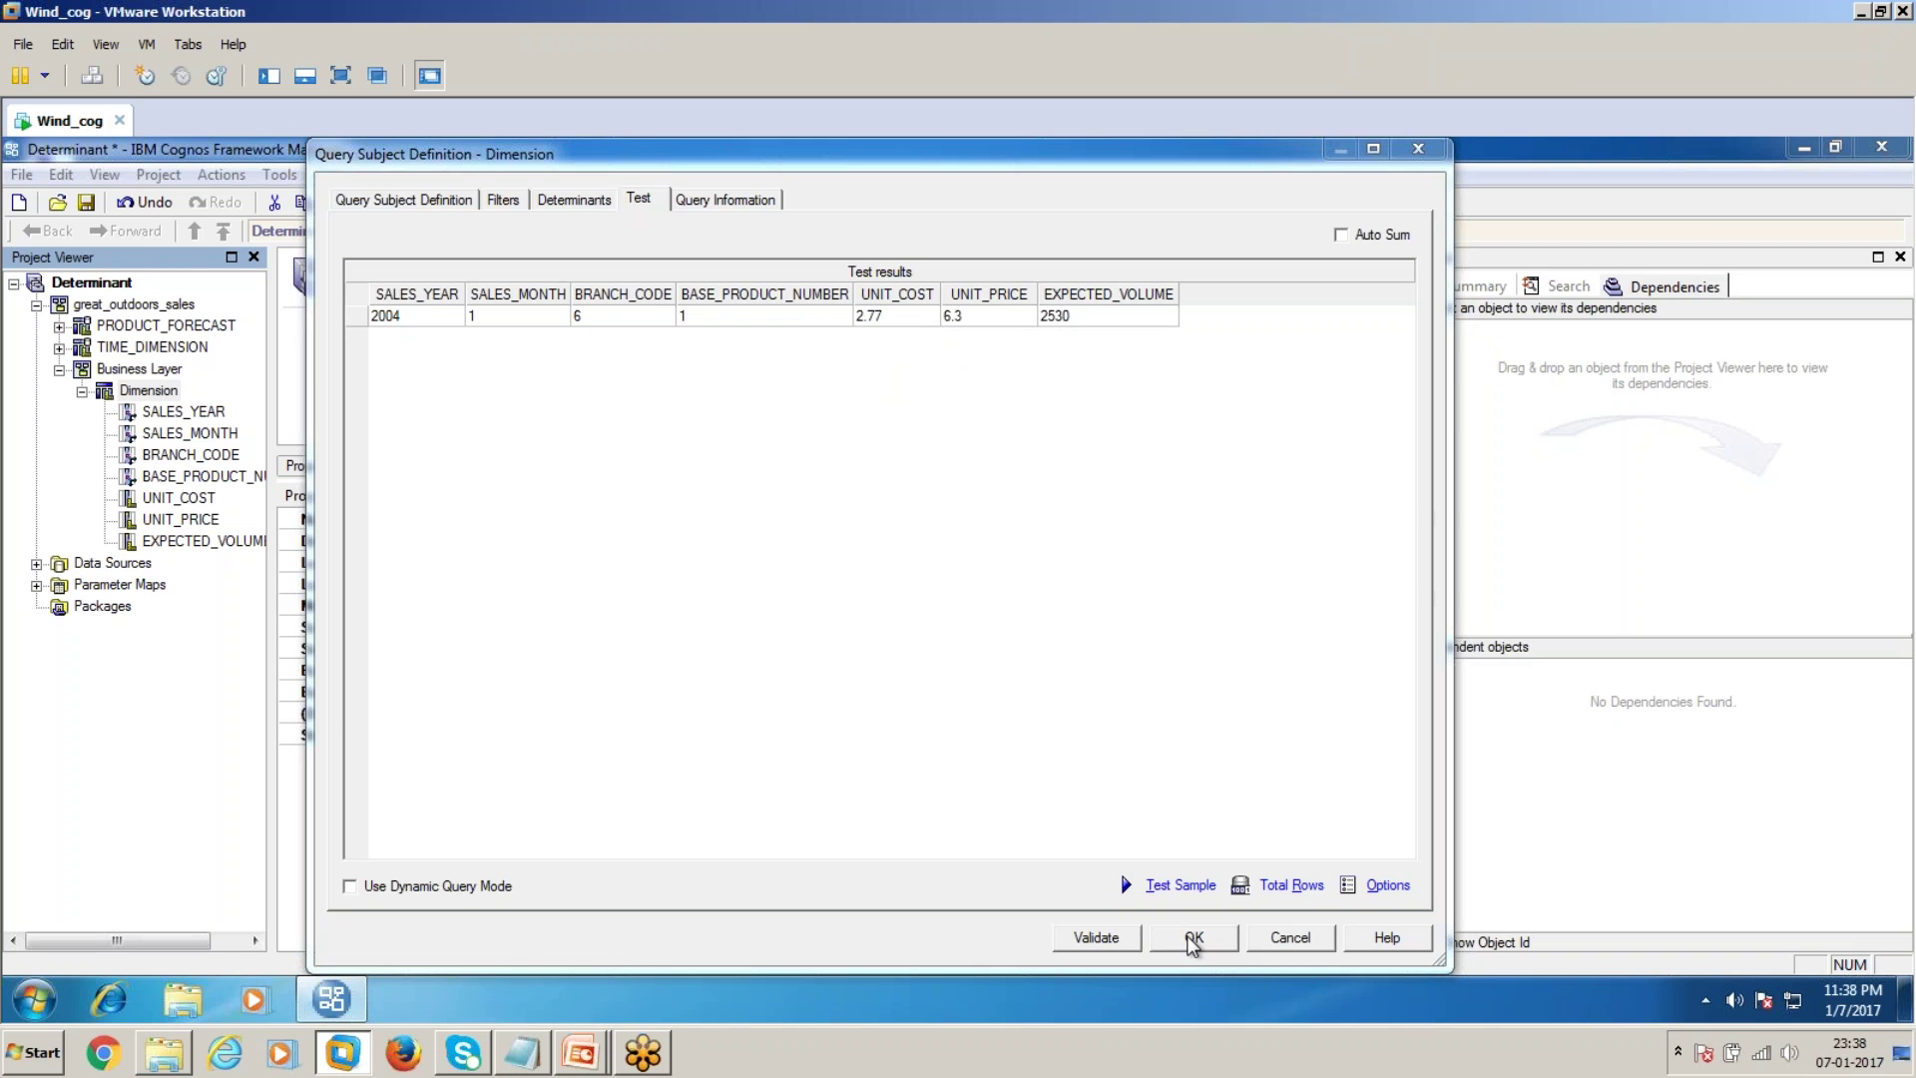
Add TIME_DIMENSION's MONTH_NUMBER to Dimension and count total rows, which now shows 31
double_click(145, 392)
click(378, 302)
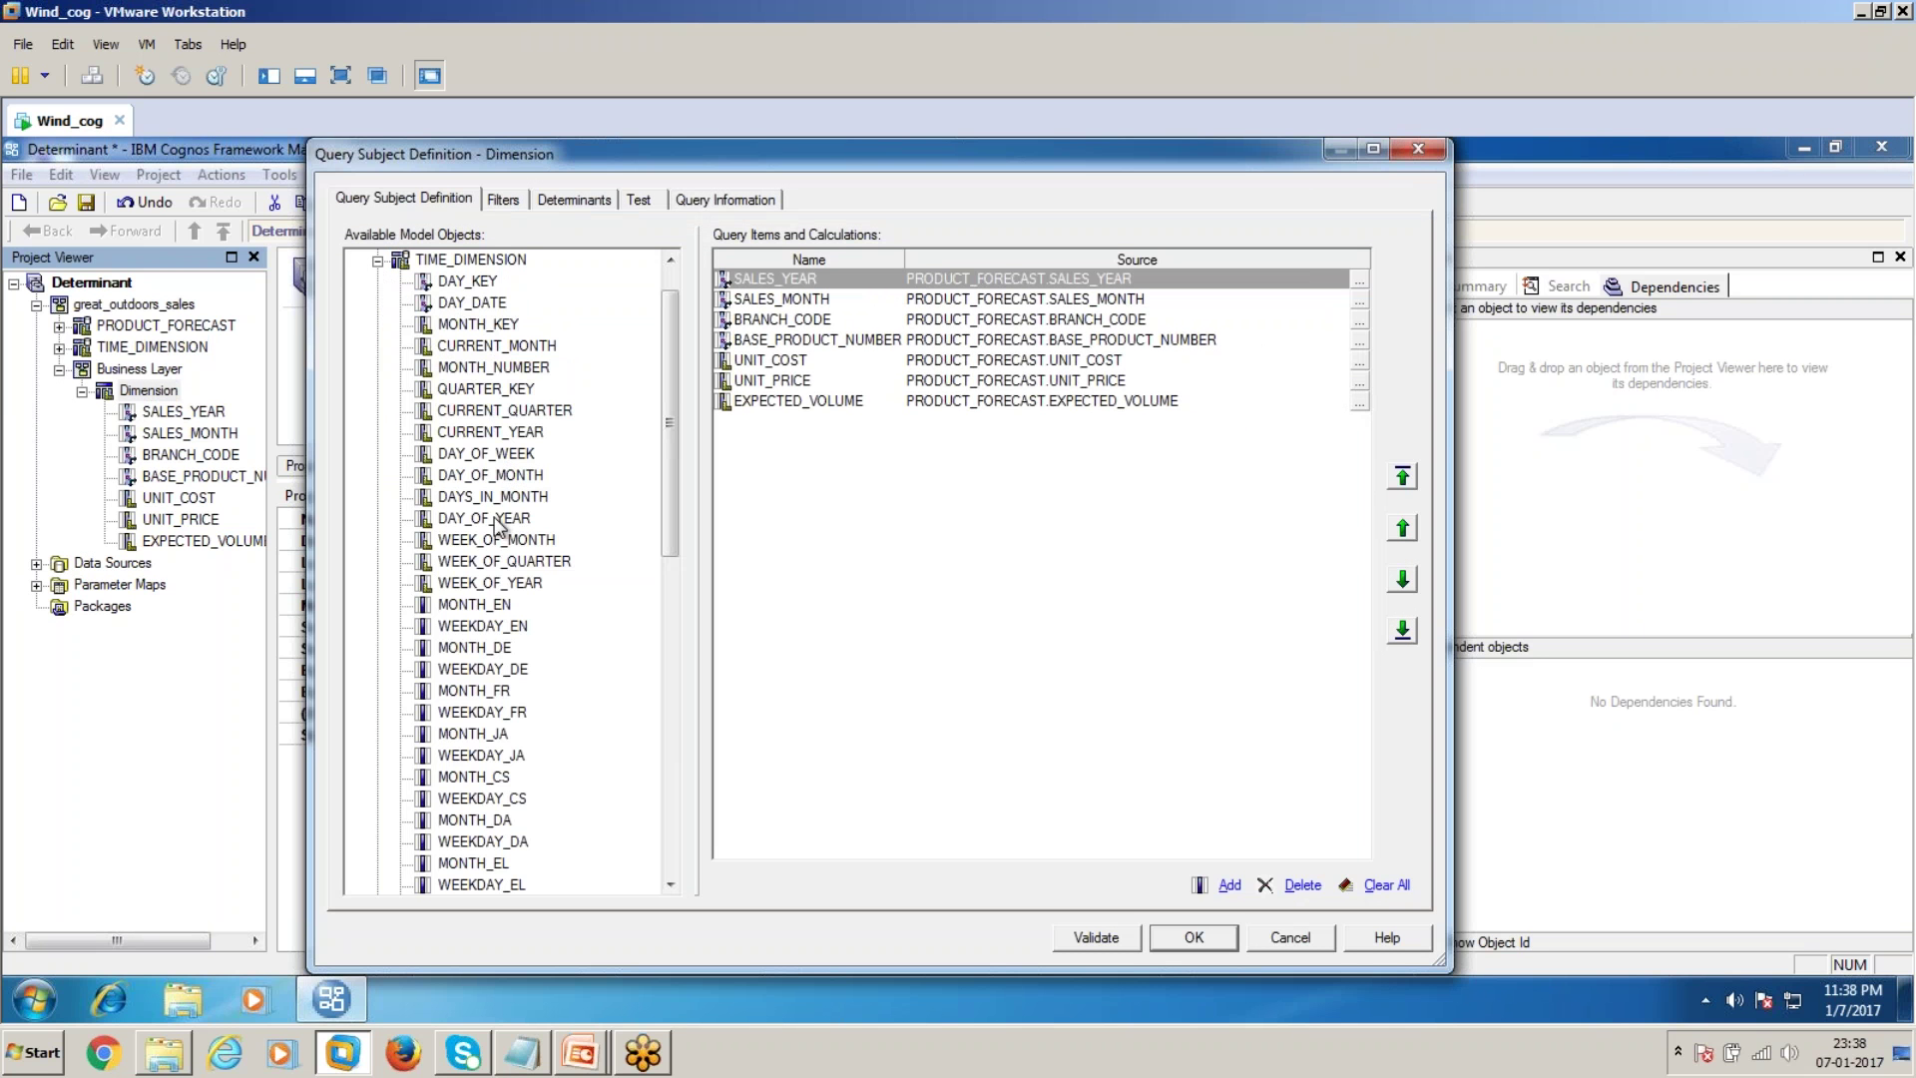
drag(514, 369, 908, 499)
click(639, 200)
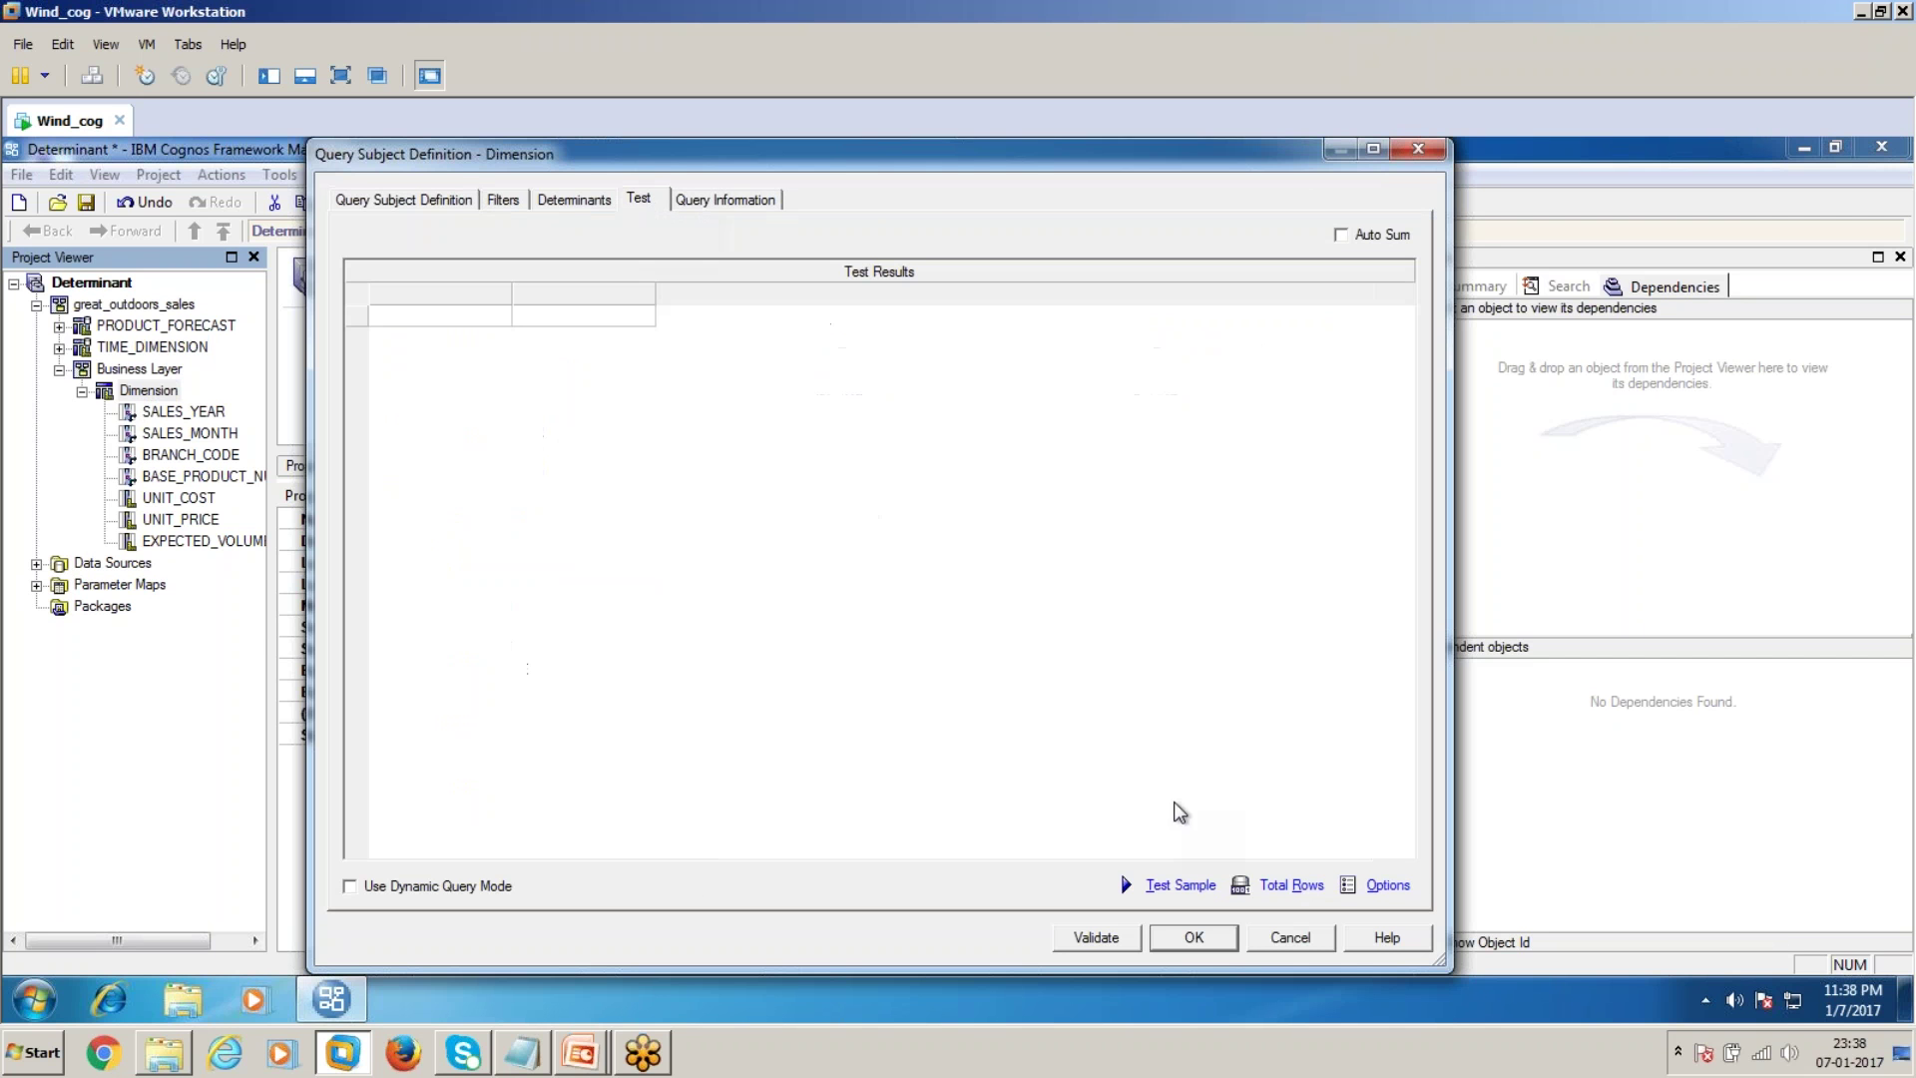
click(1180, 885)
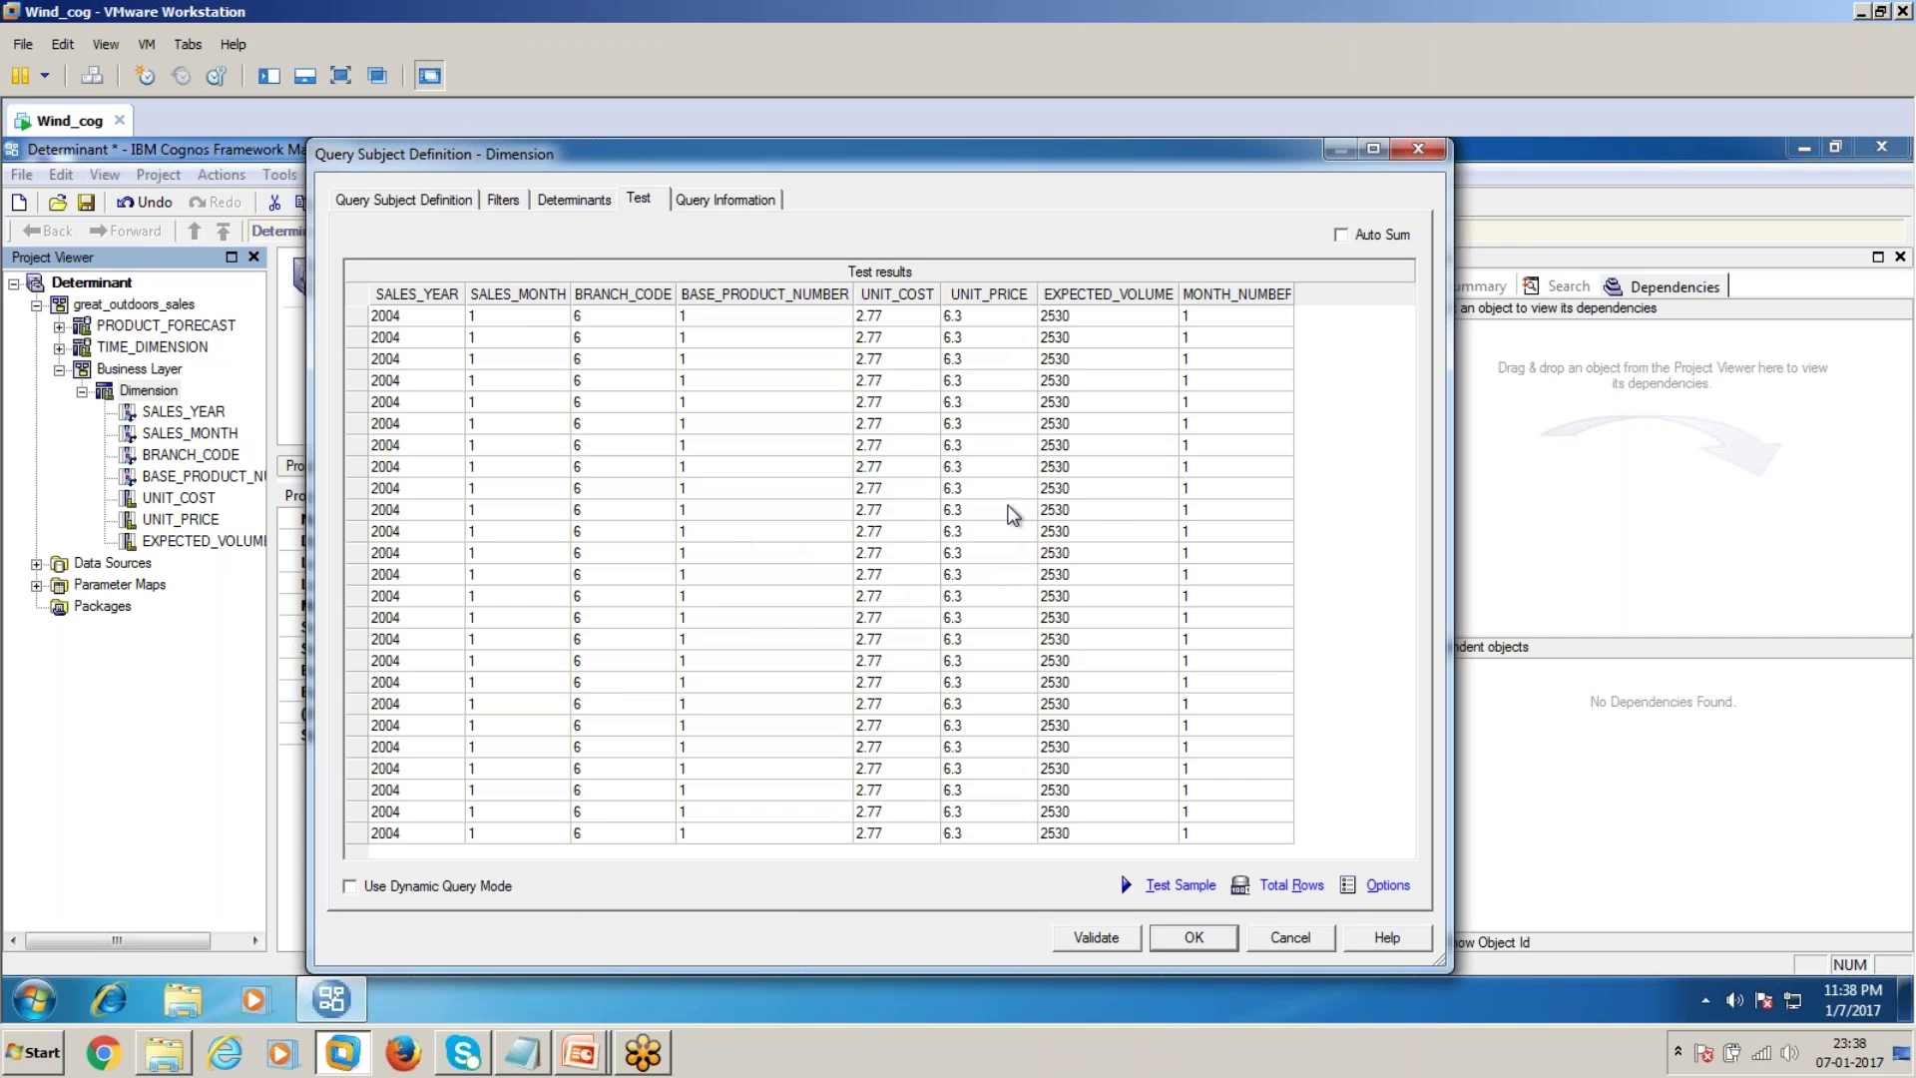
click(1277, 878)
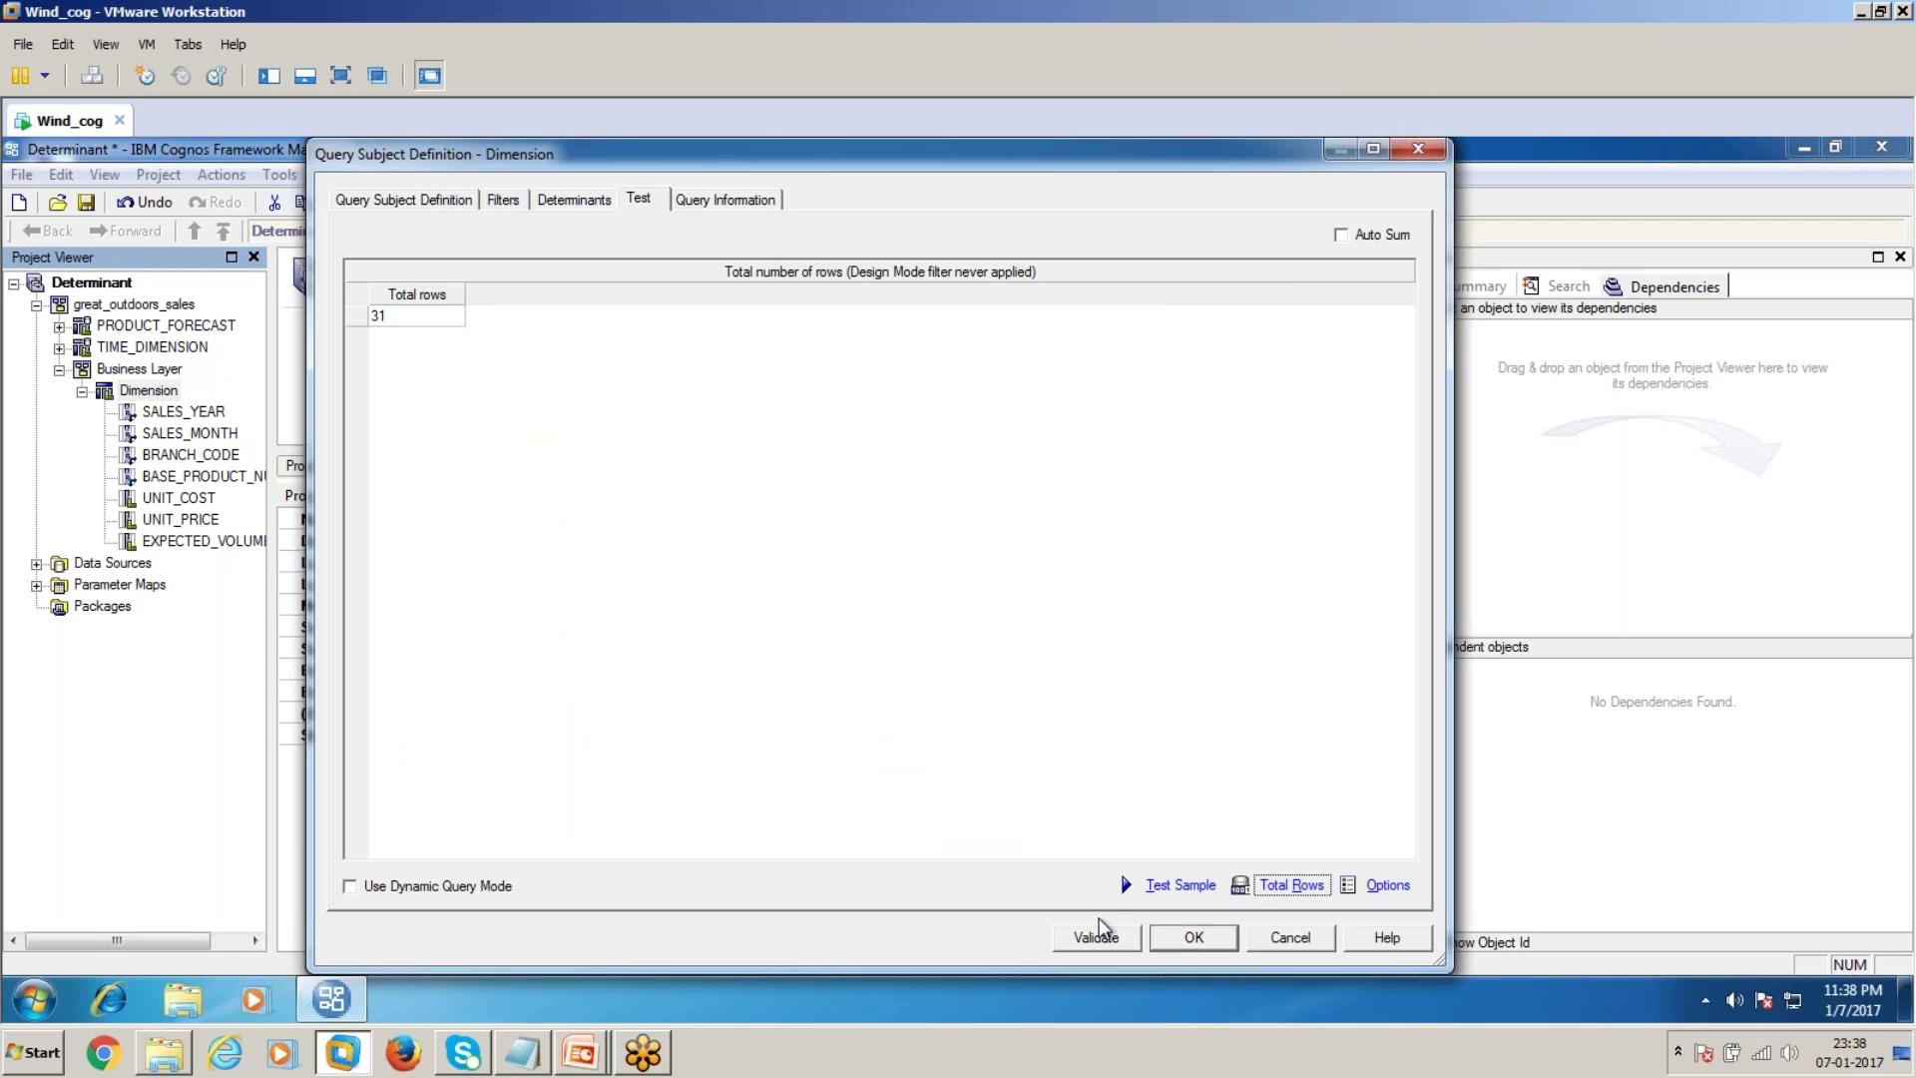
click(1193, 948)
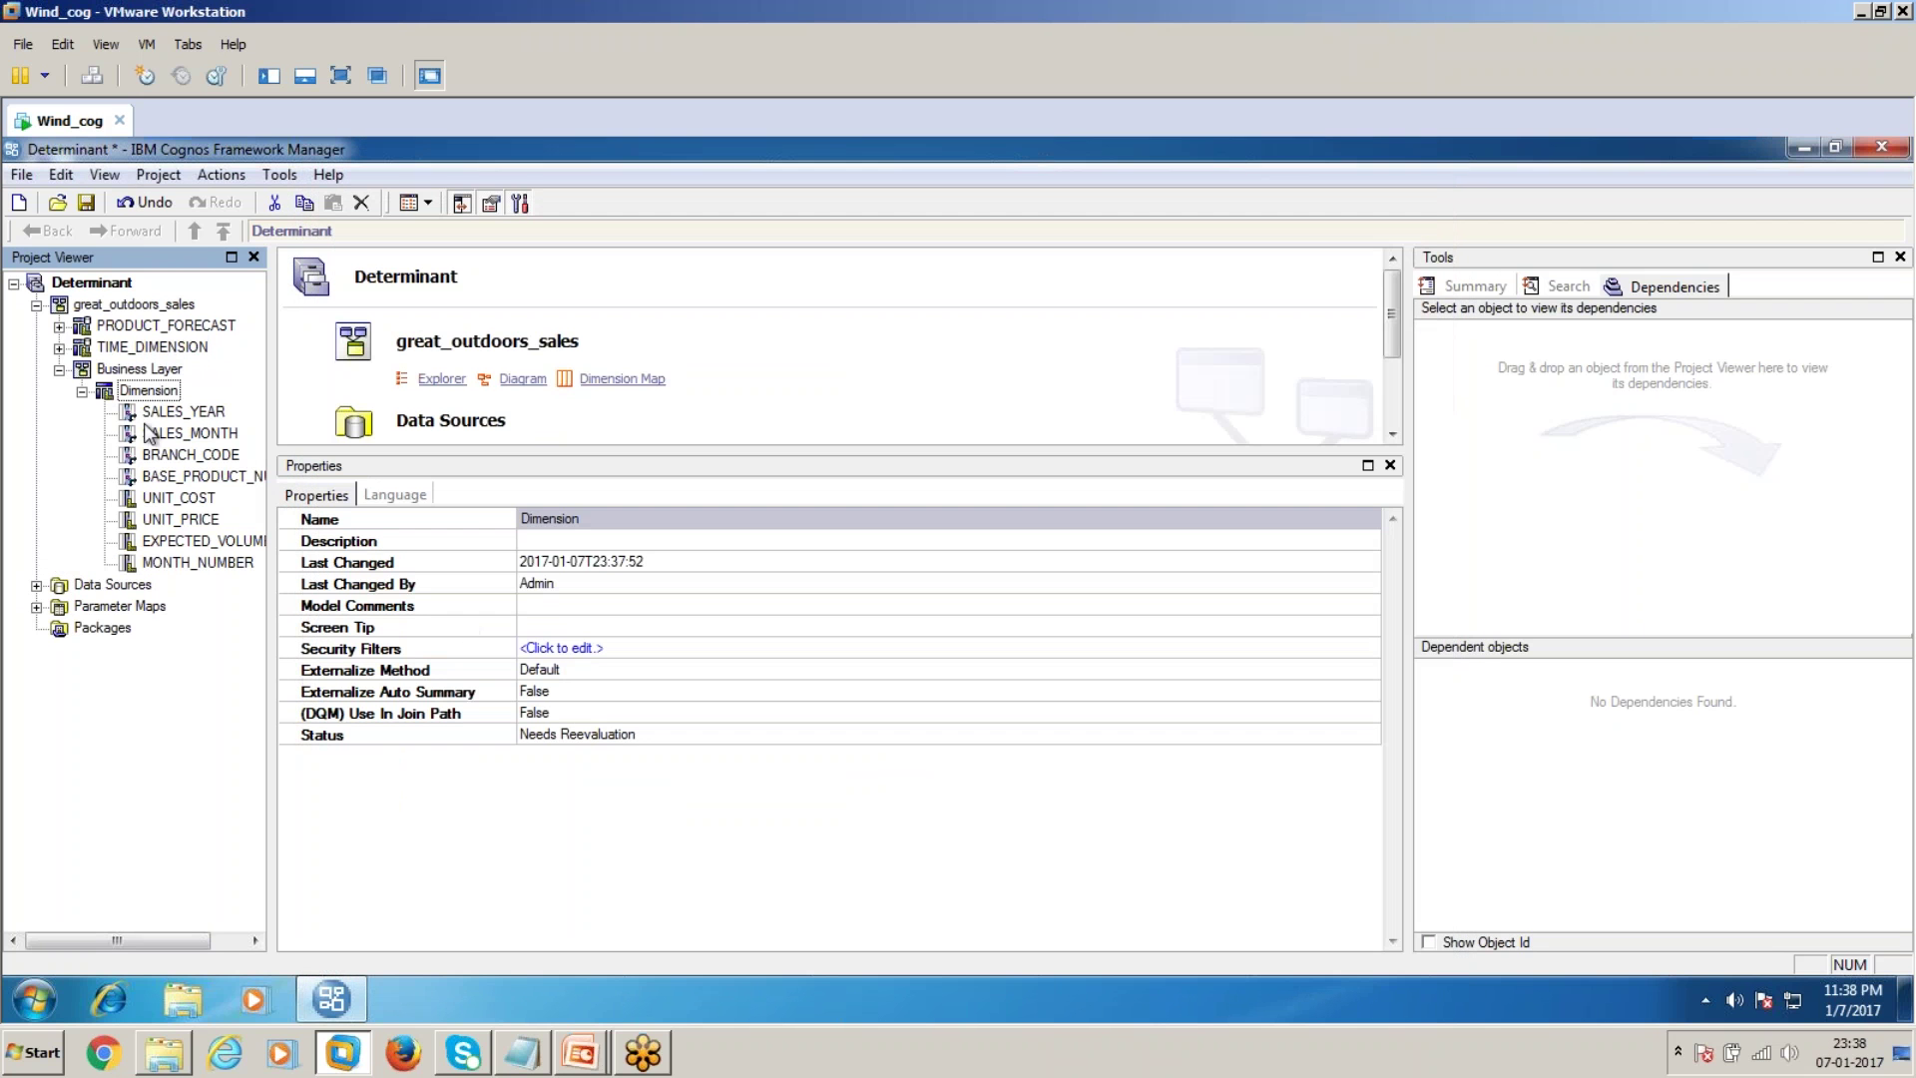
Run a sample test of TIME_DIMENSION and highlight the shared MONTH_KEY value 200401
double_click(160, 351)
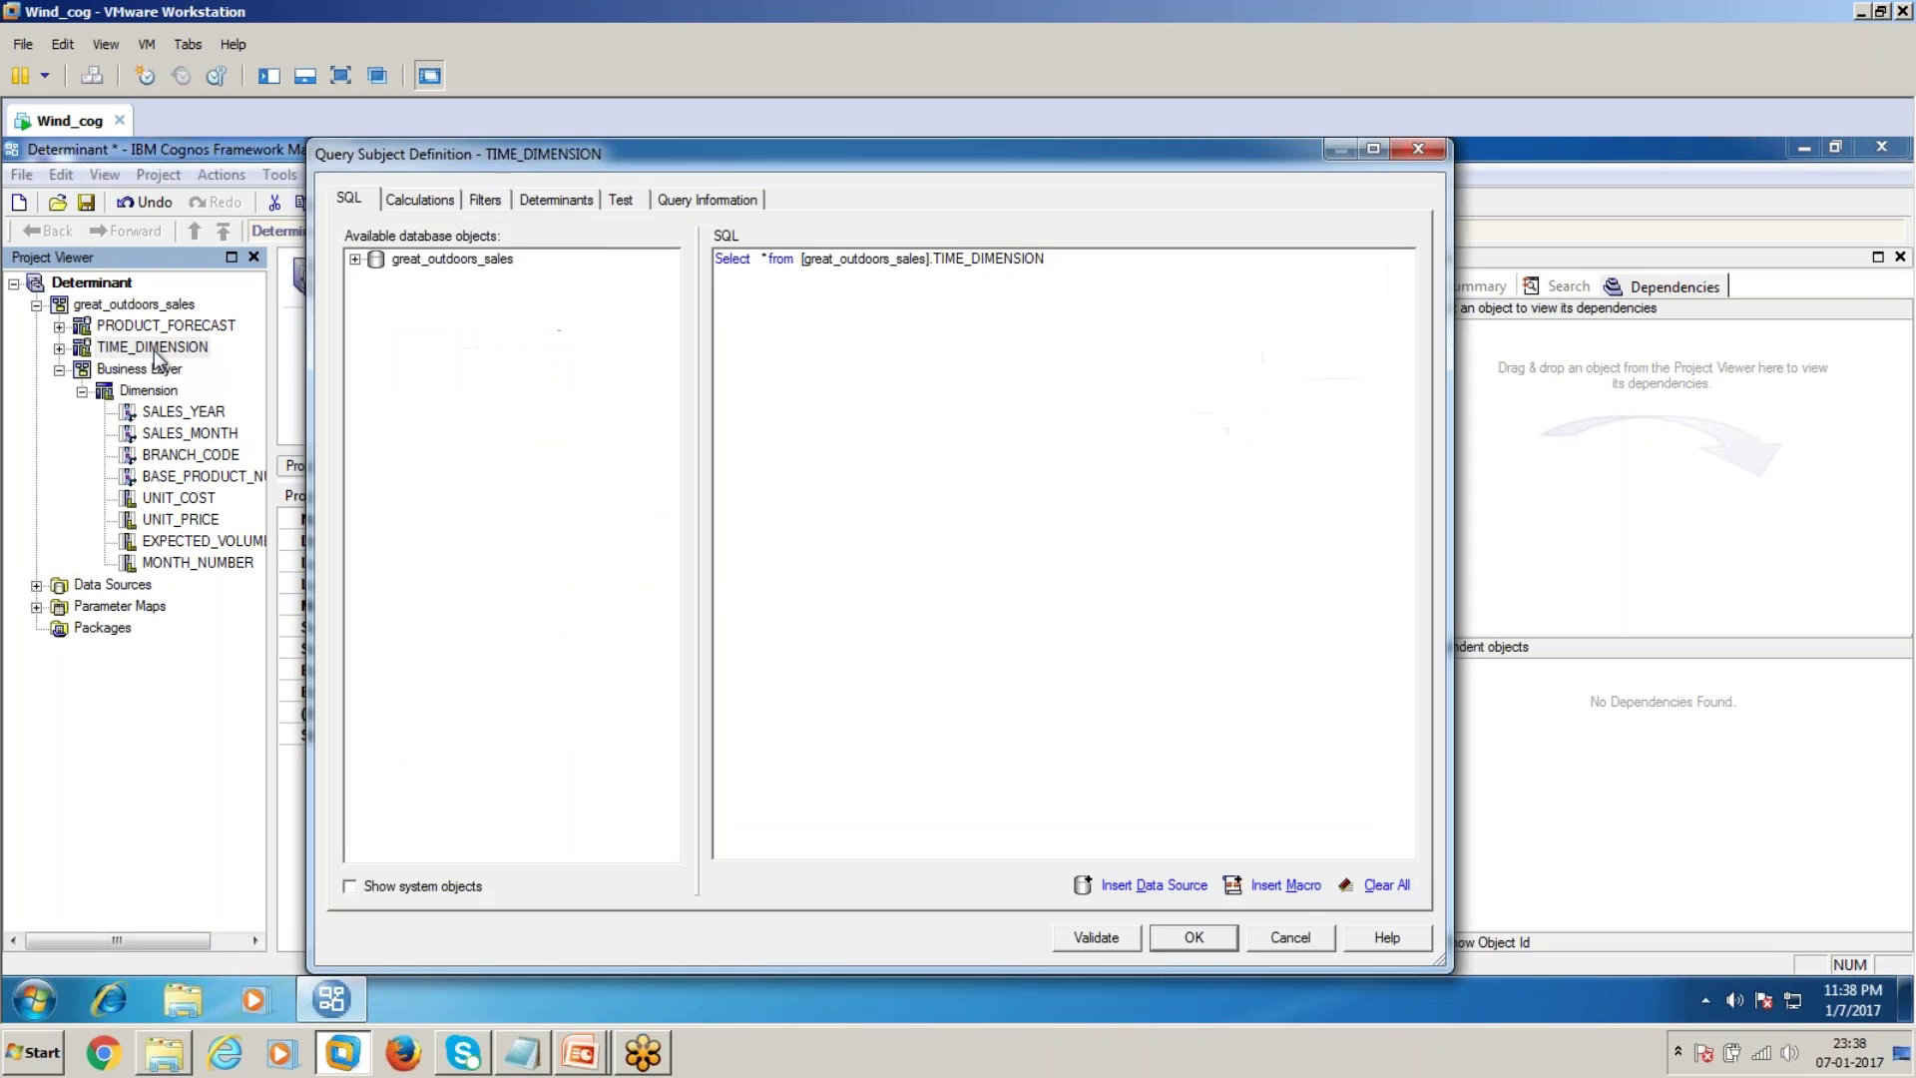
click(620, 198)
click(1195, 883)
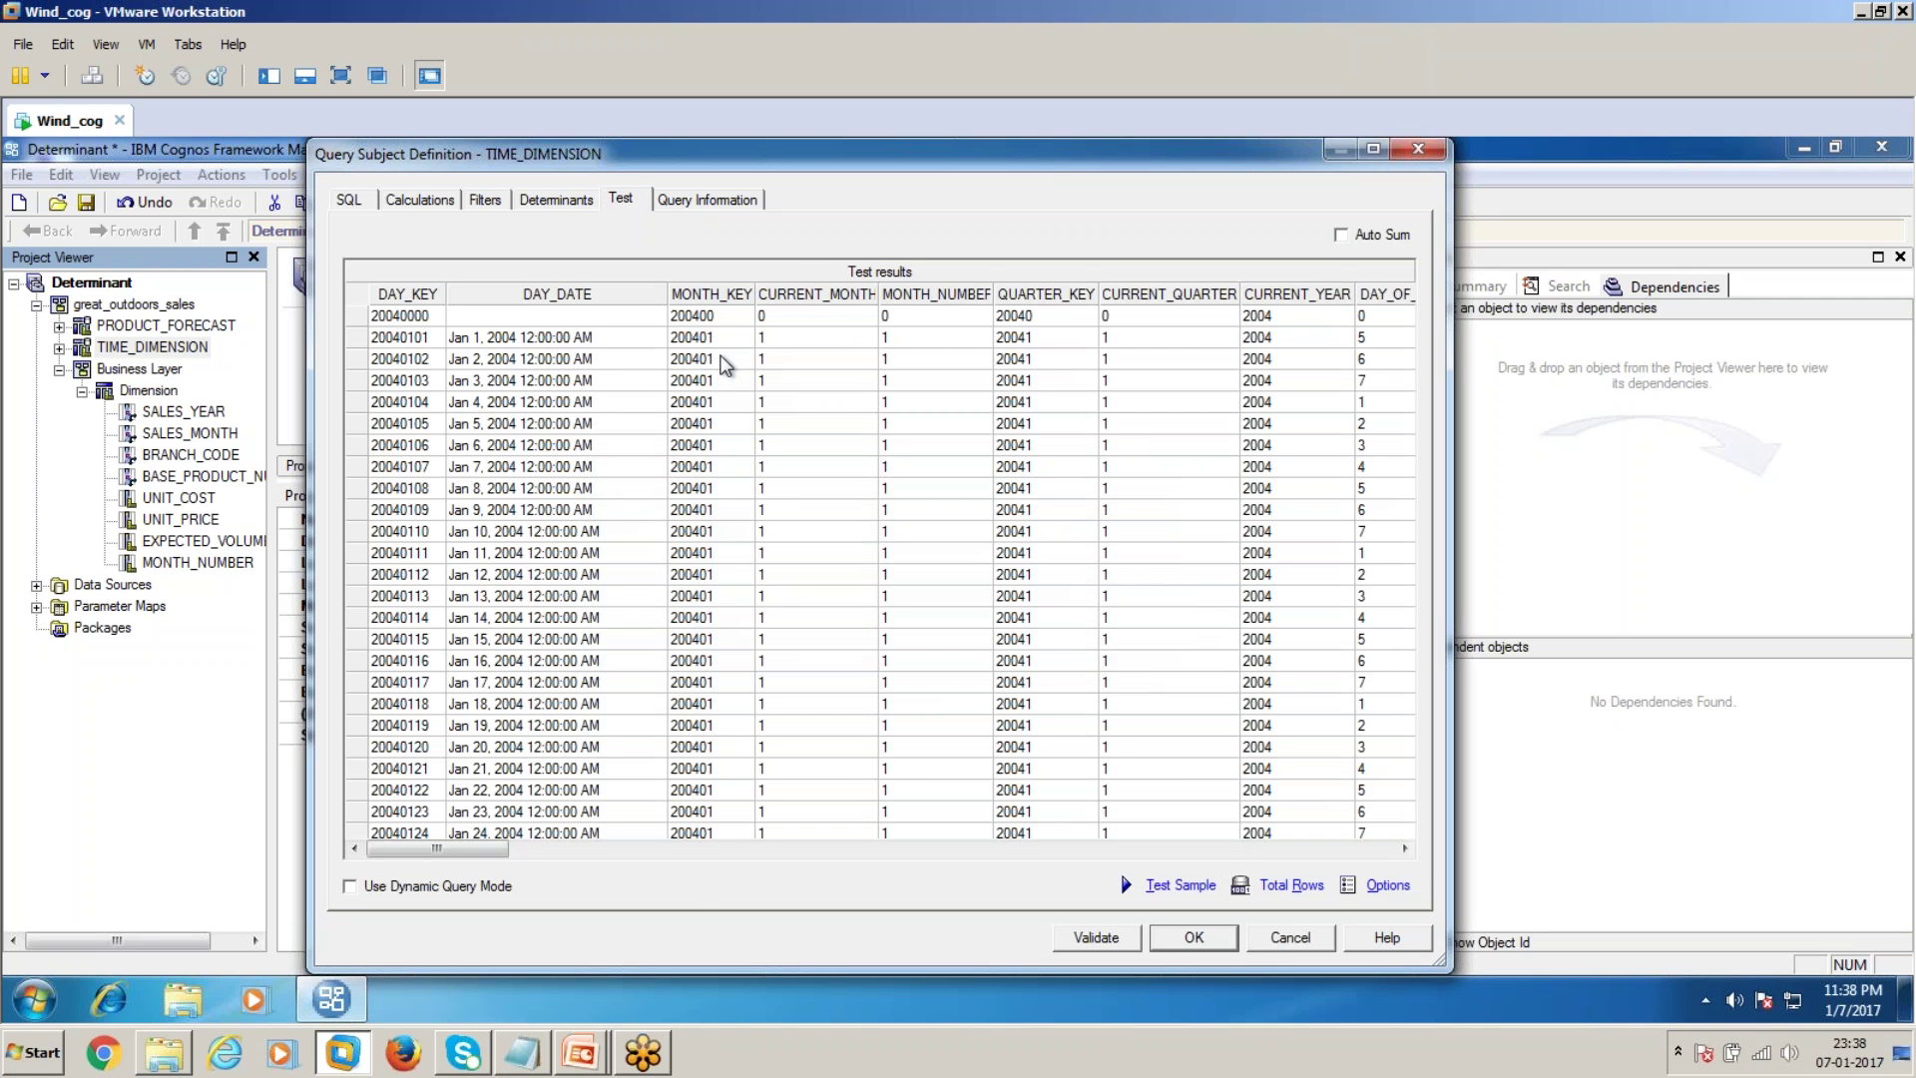
click(711, 339)
Close the TIME_DIMENSION definition and inspect PRODUCT_FORECAST's SALES_MONTH column properties
click(1287, 943)
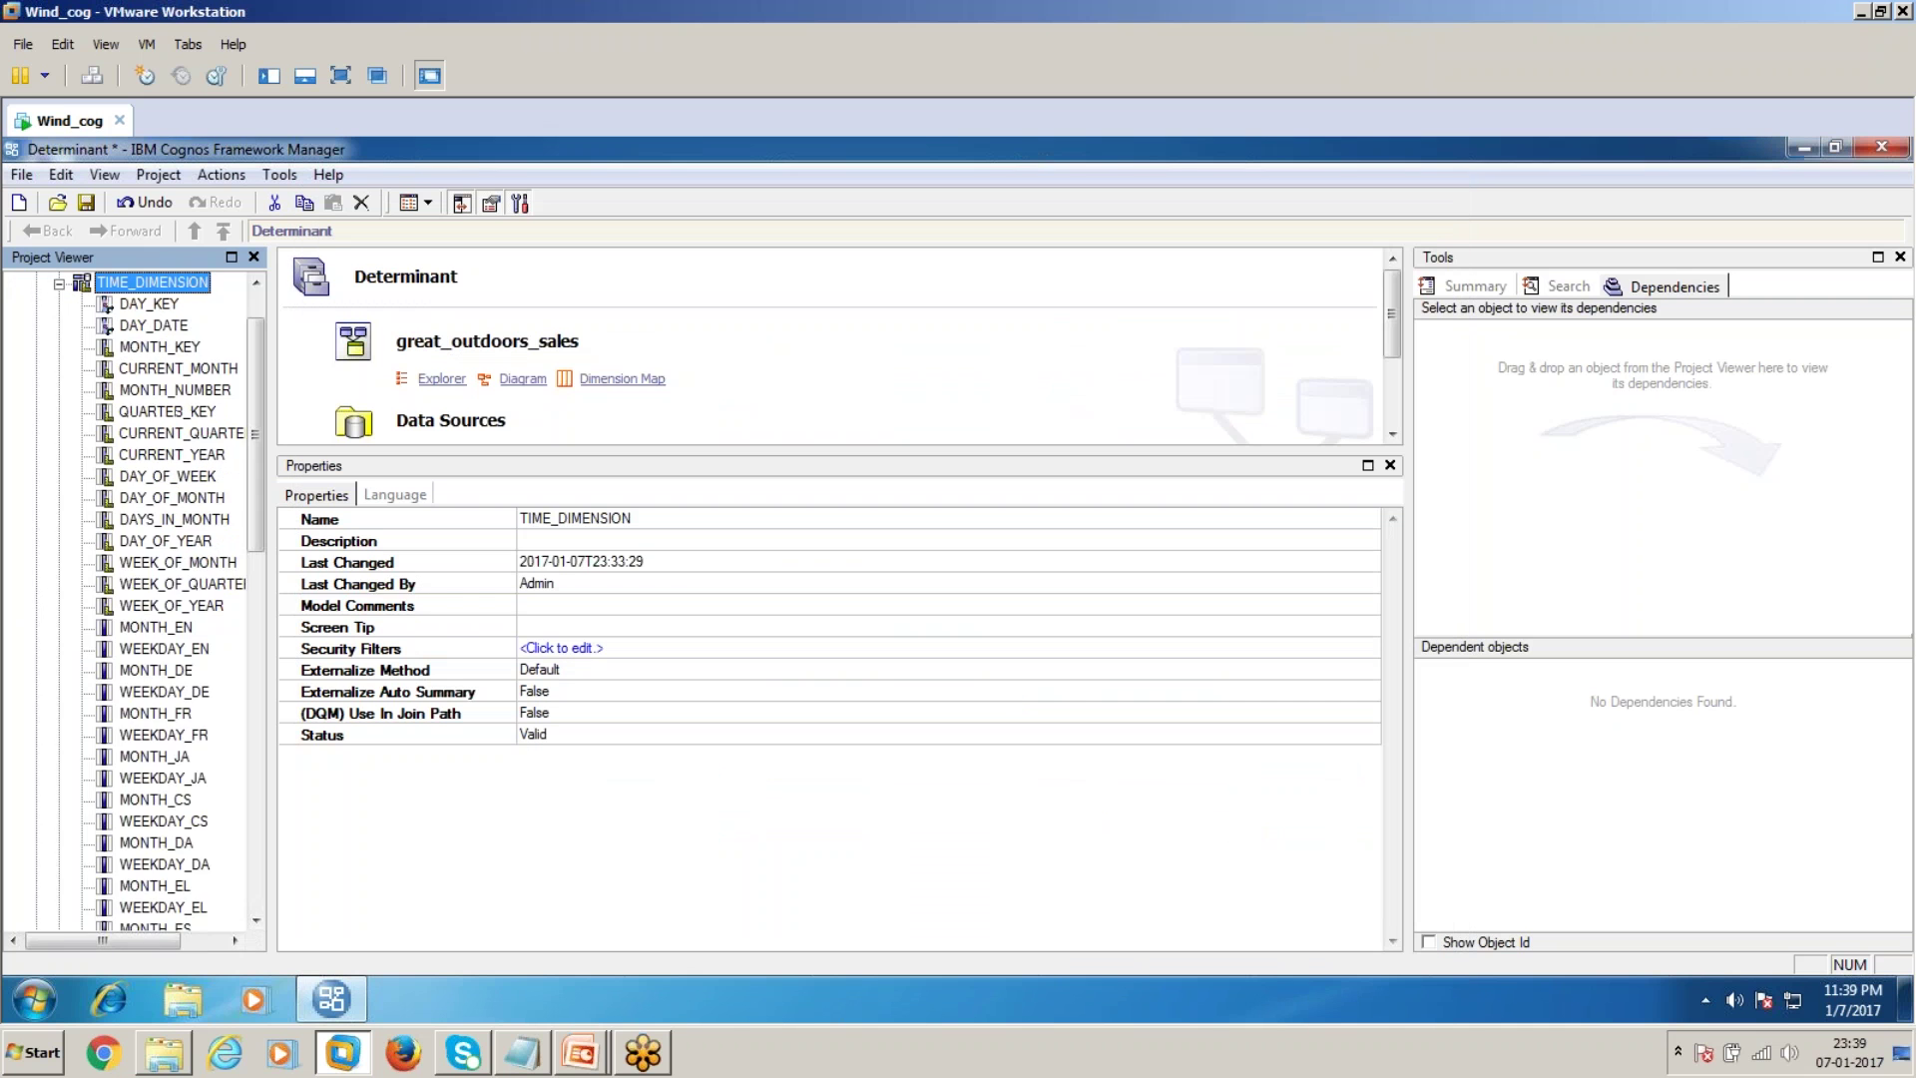
click(59, 346)
click(59, 326)
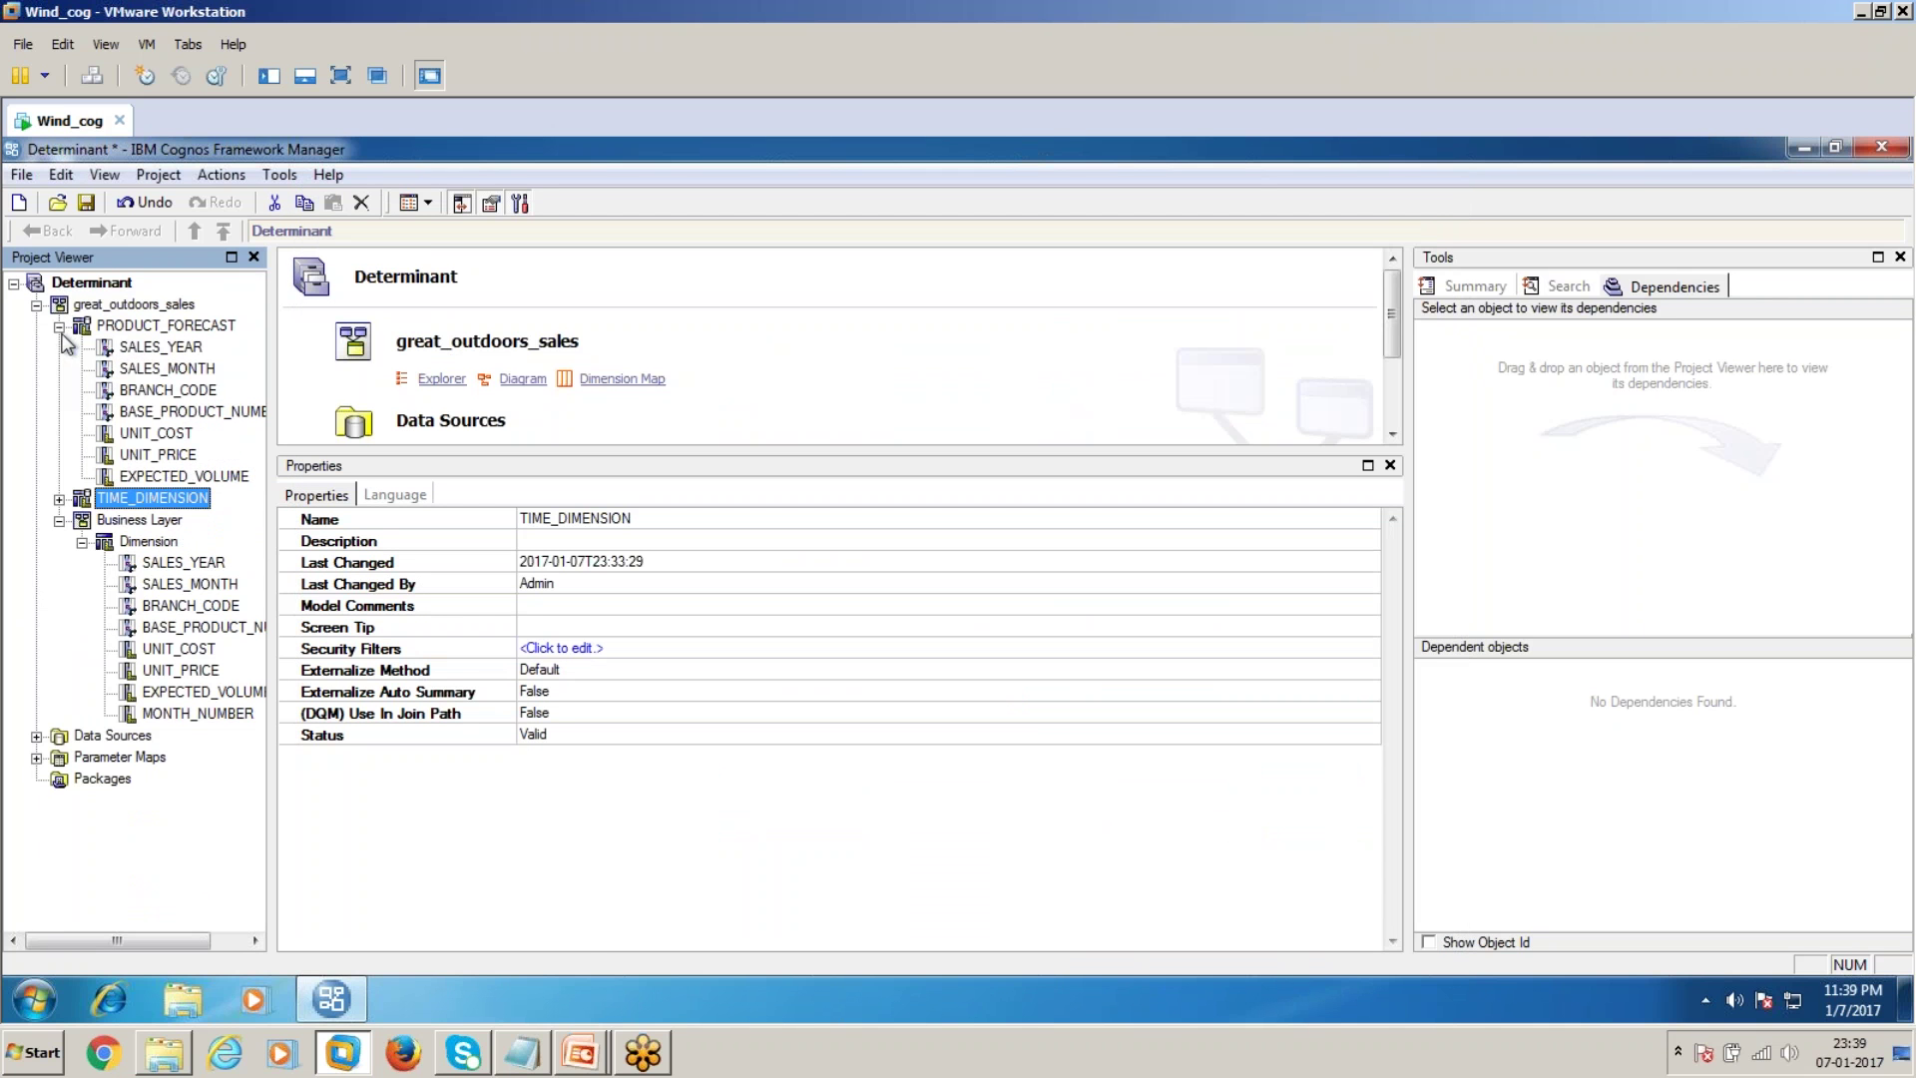
click(192, 372)
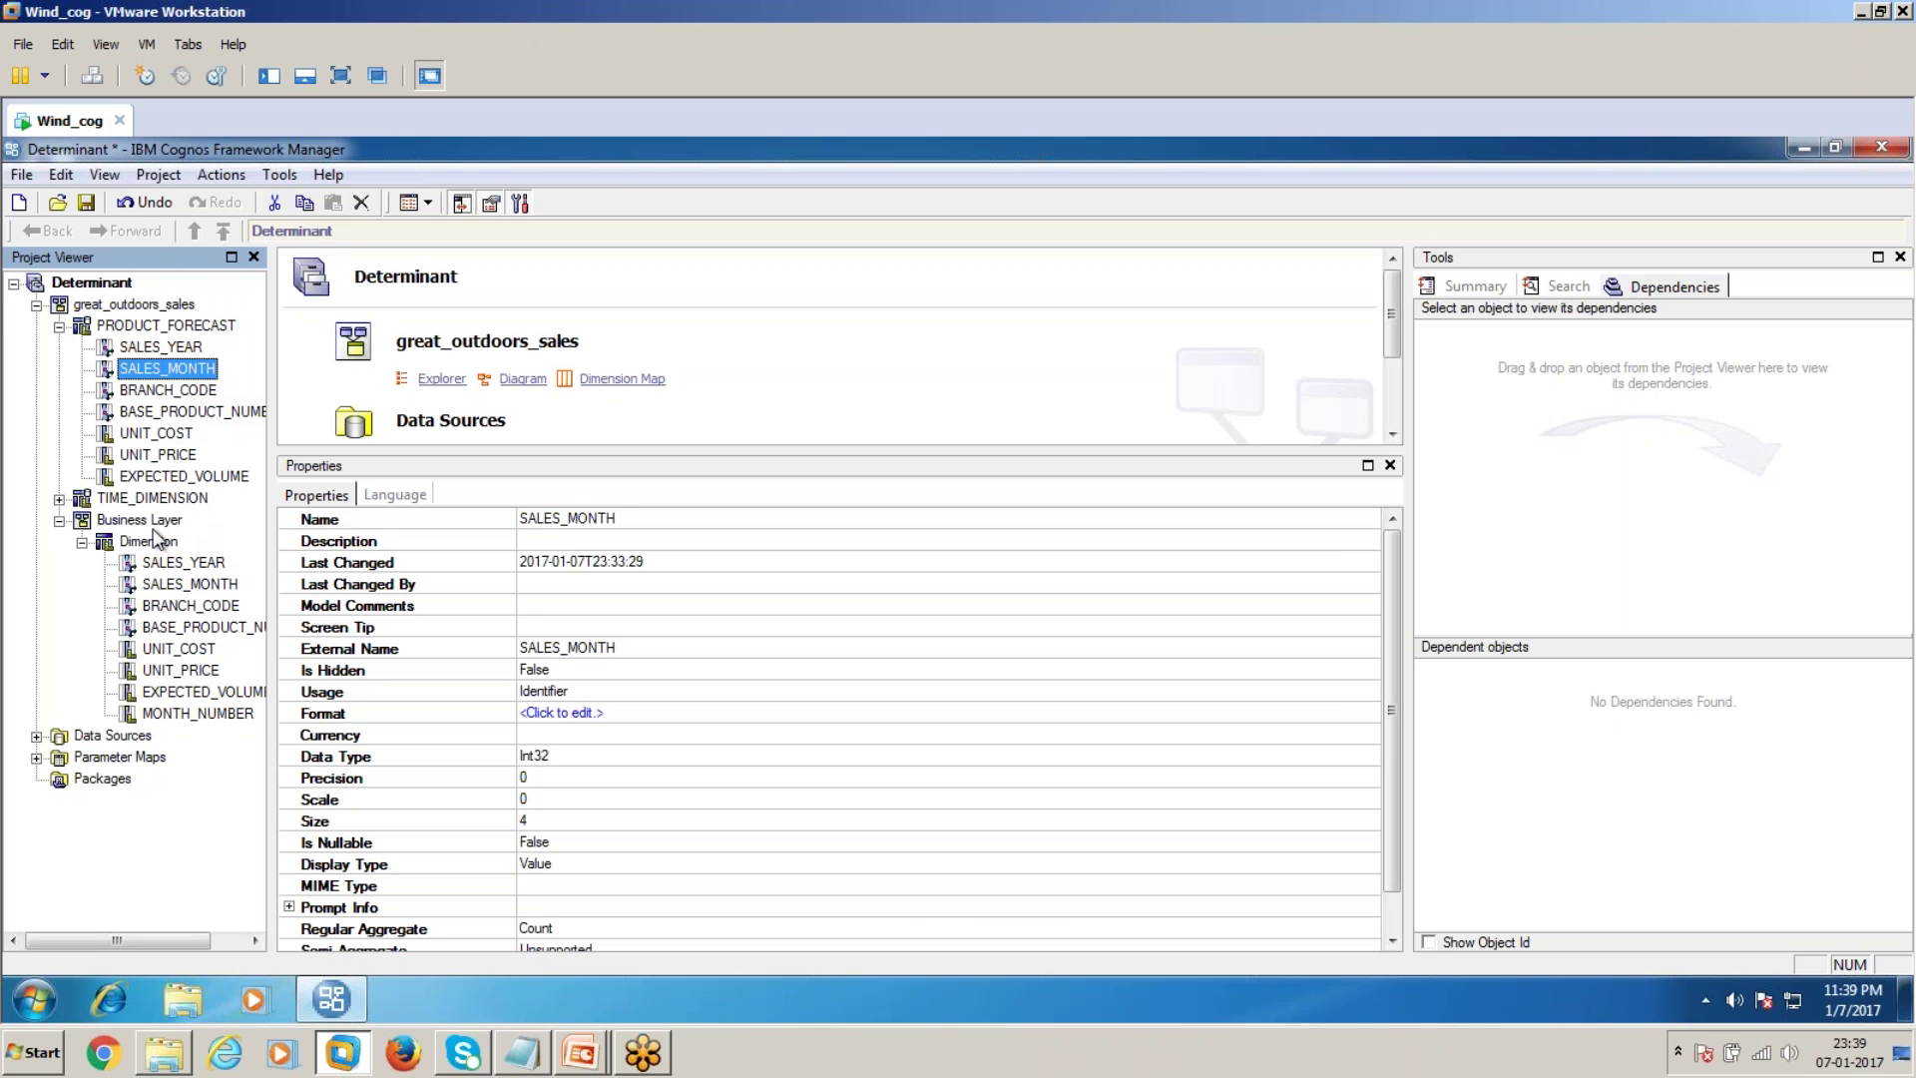
Inspect TIME_DIMENSION's DAY_DATE and MONTH_KEY properties, then collapse both query subjects in the tree
click(60, 498)
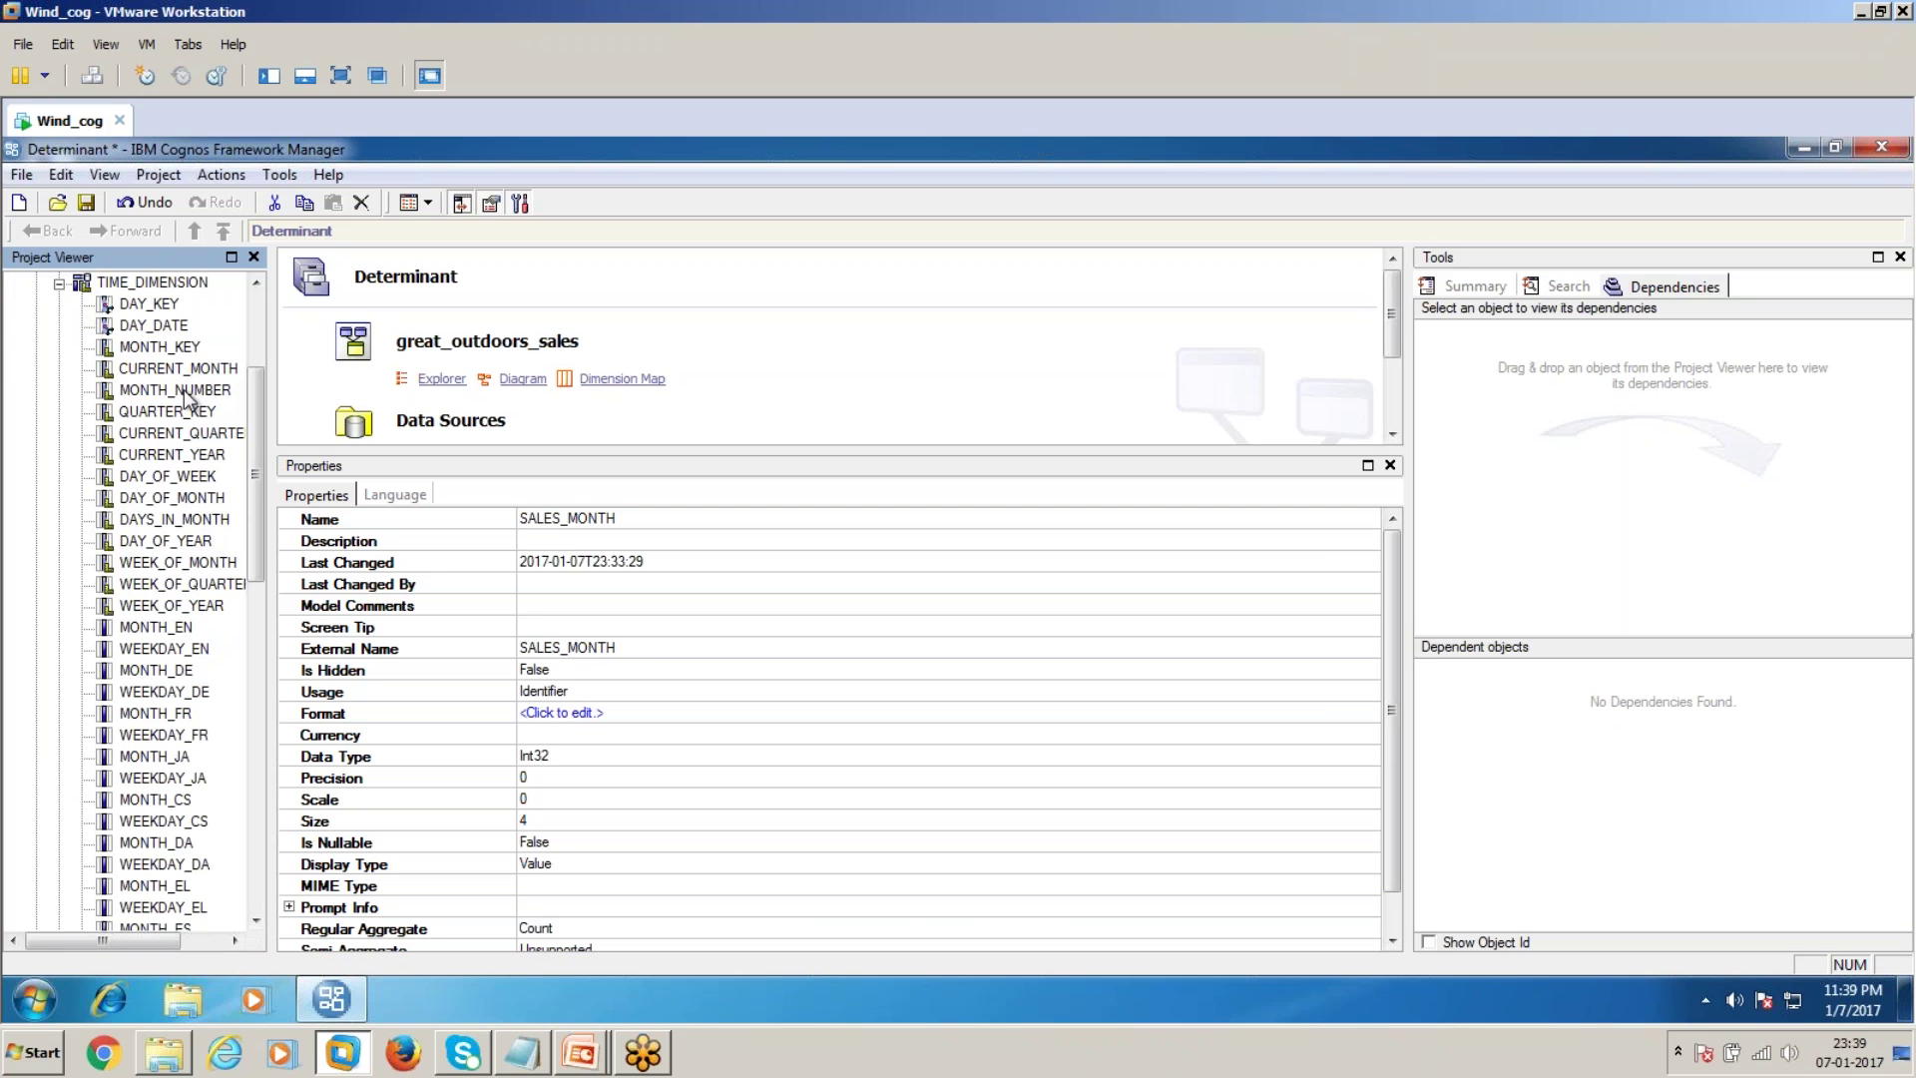
click(168, 332)
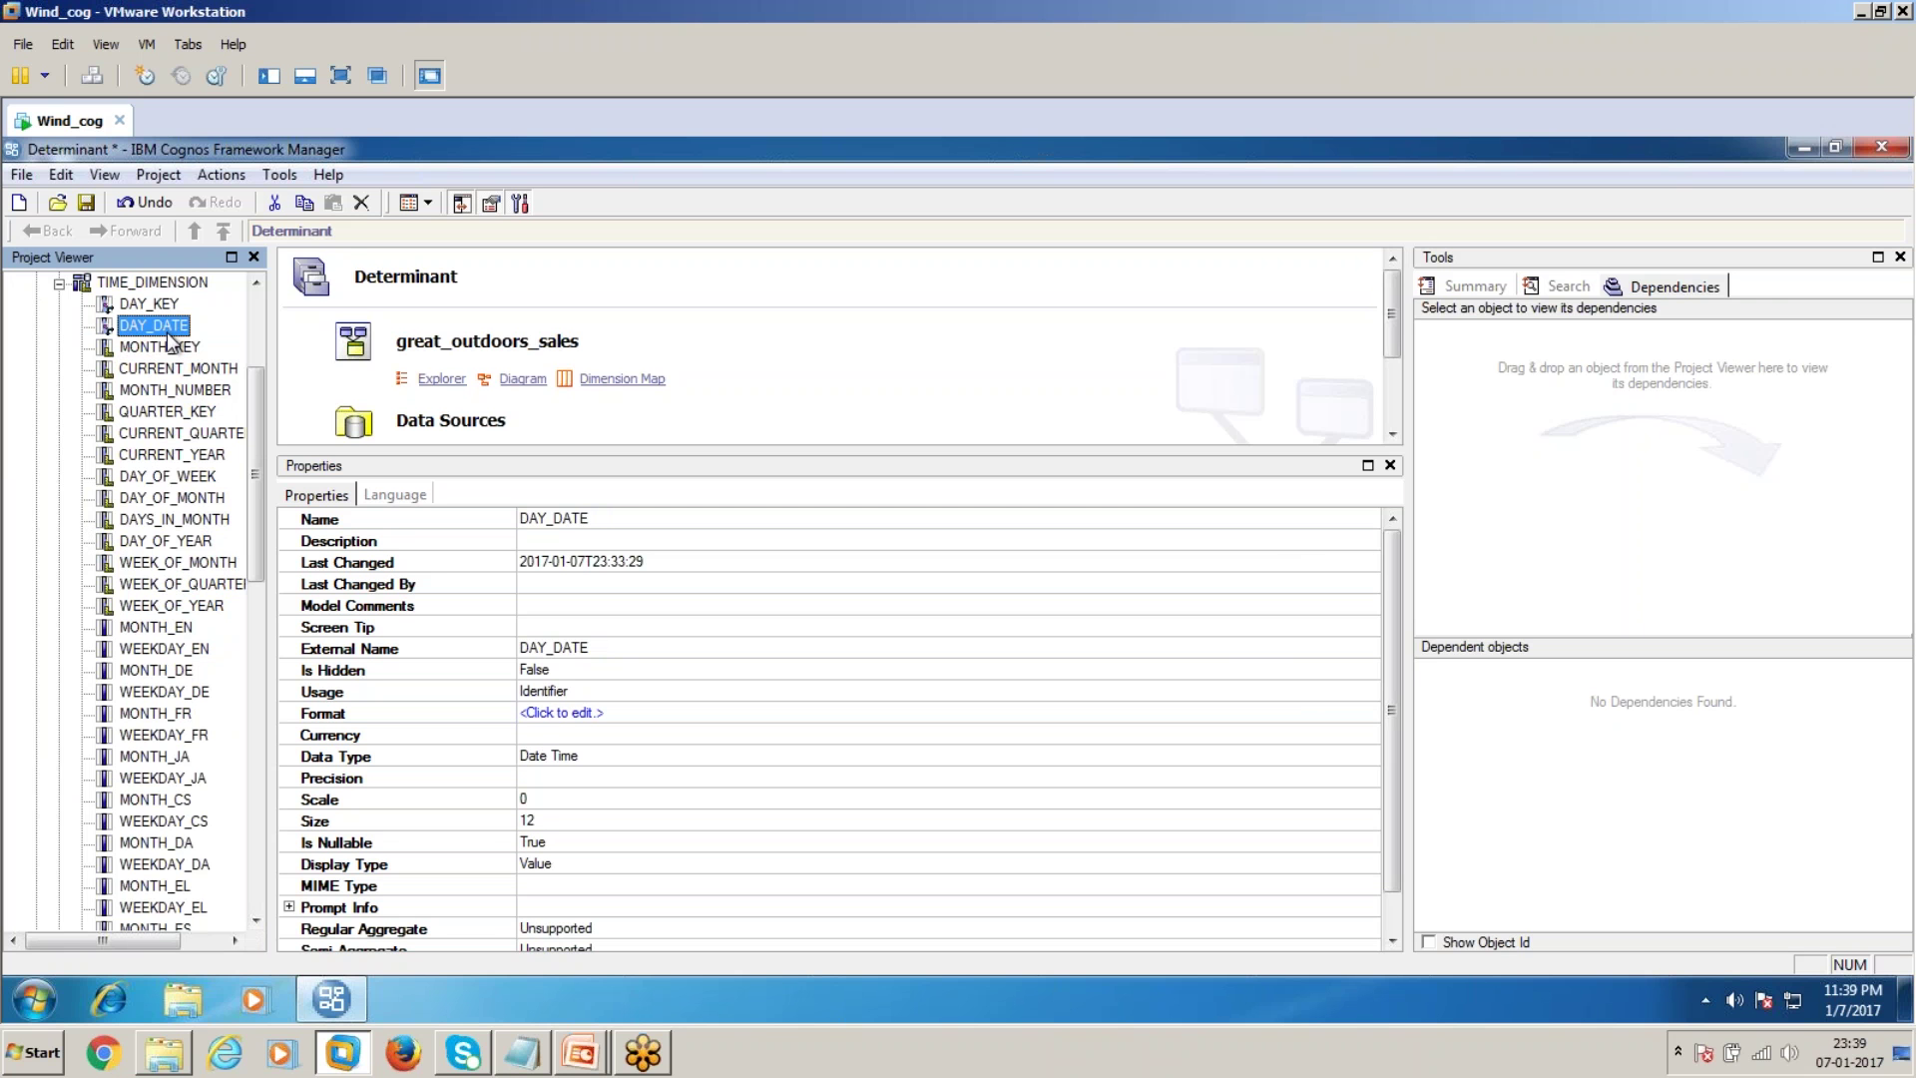
drag(255, 399, 256, 345)
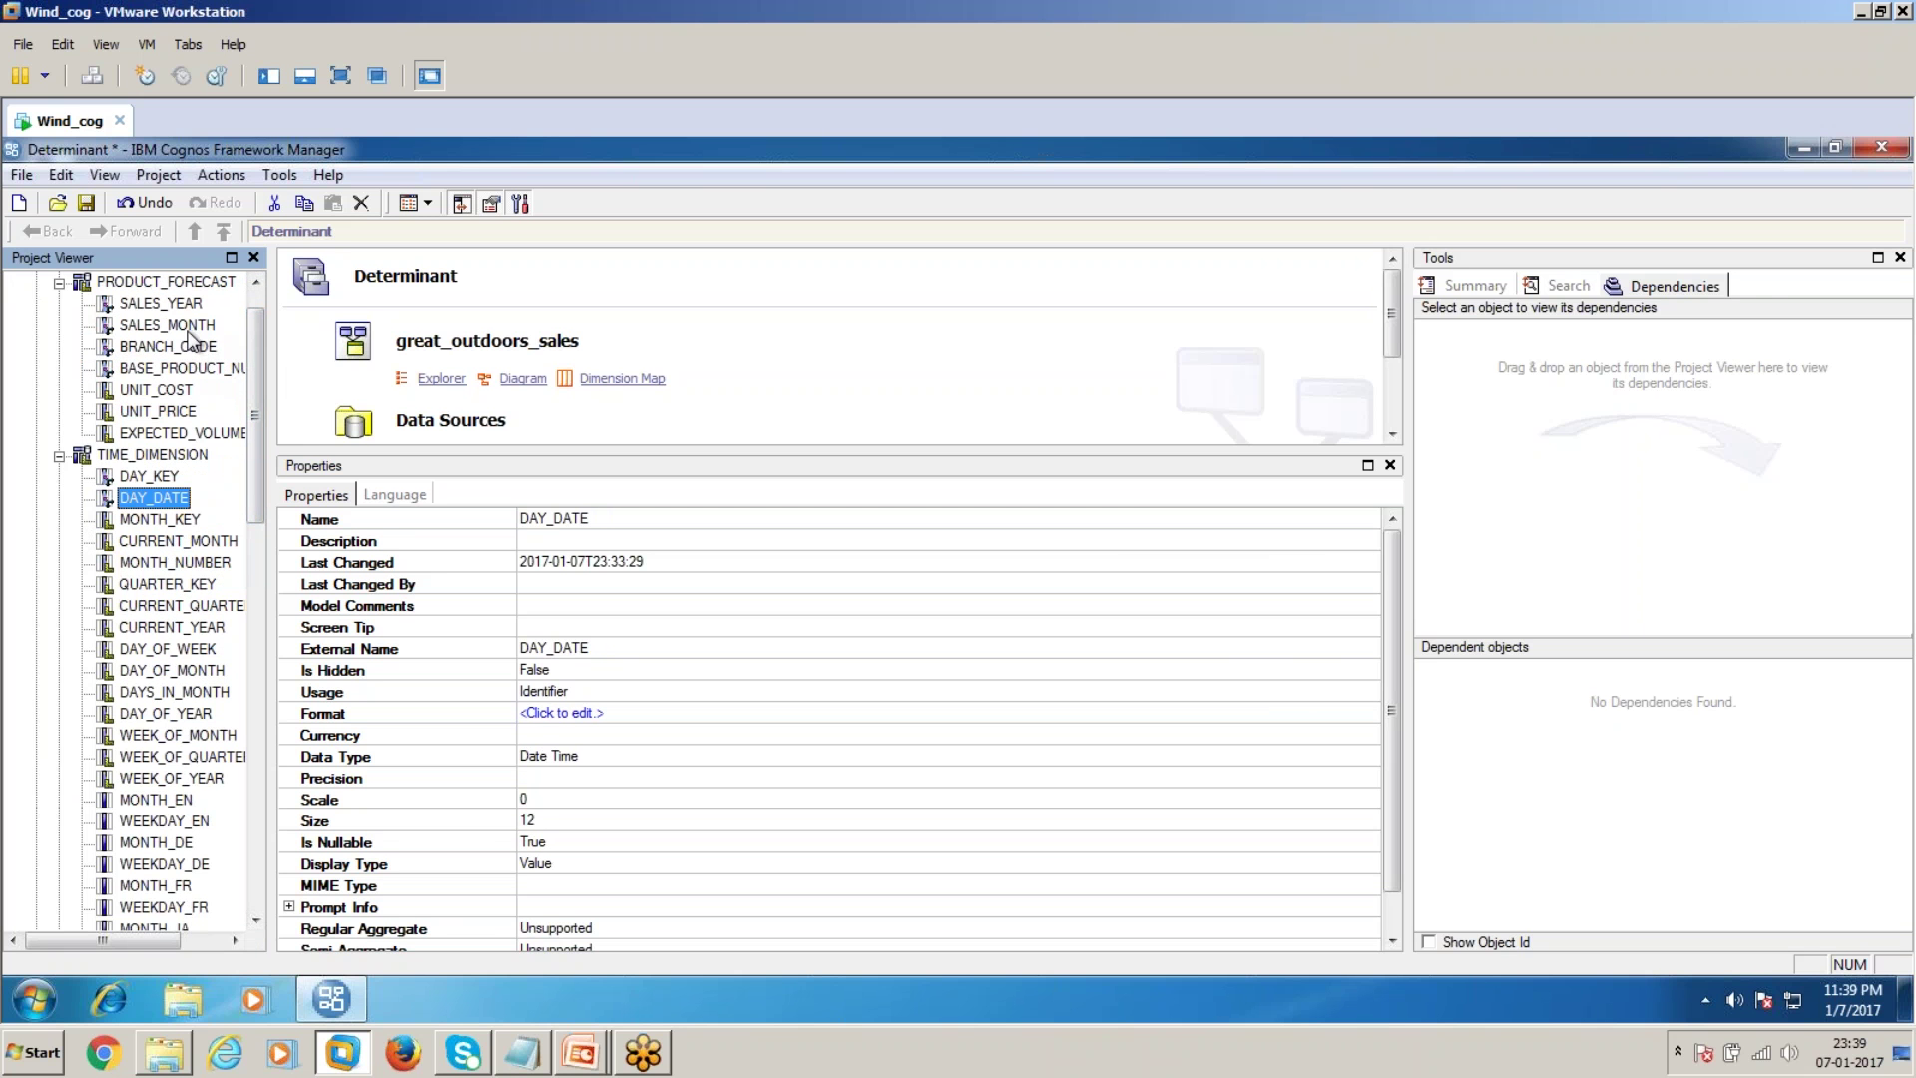
click(160, 520)
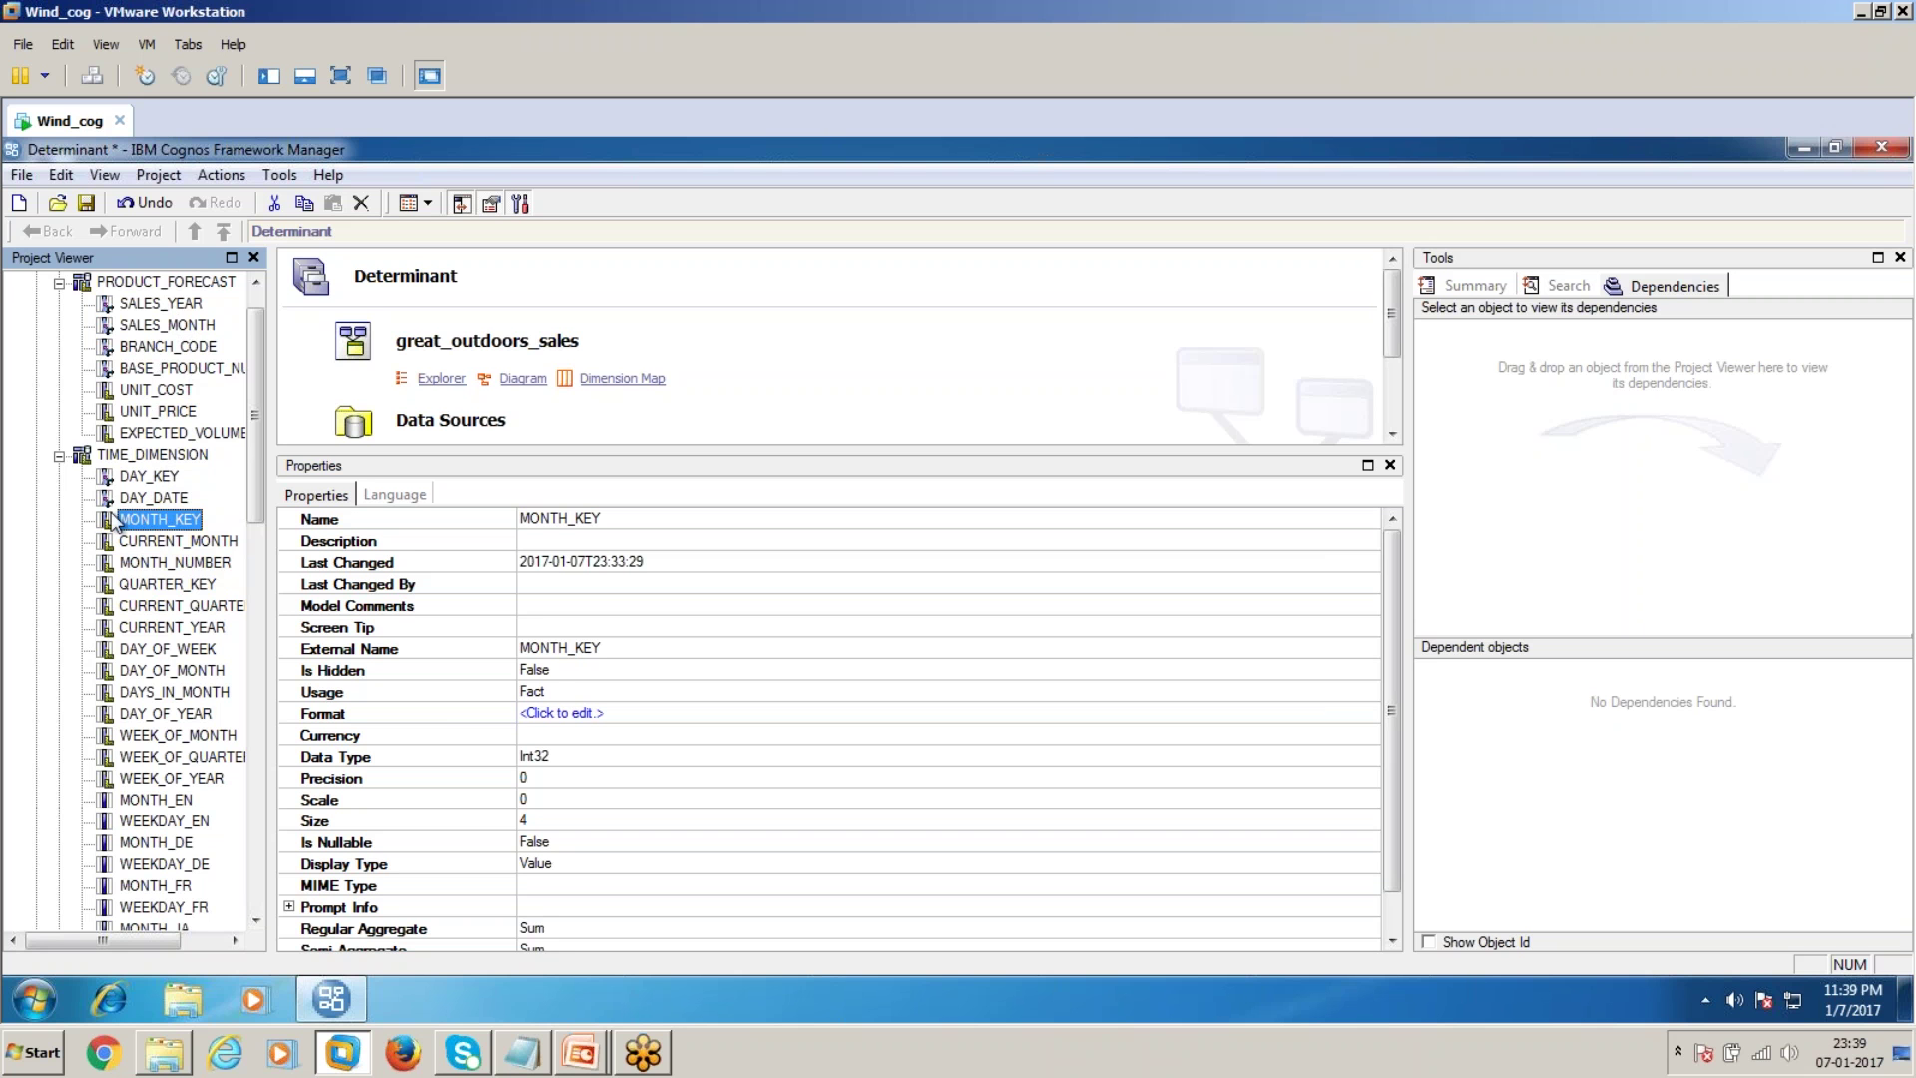
click(59, 455)
click(59, 325)
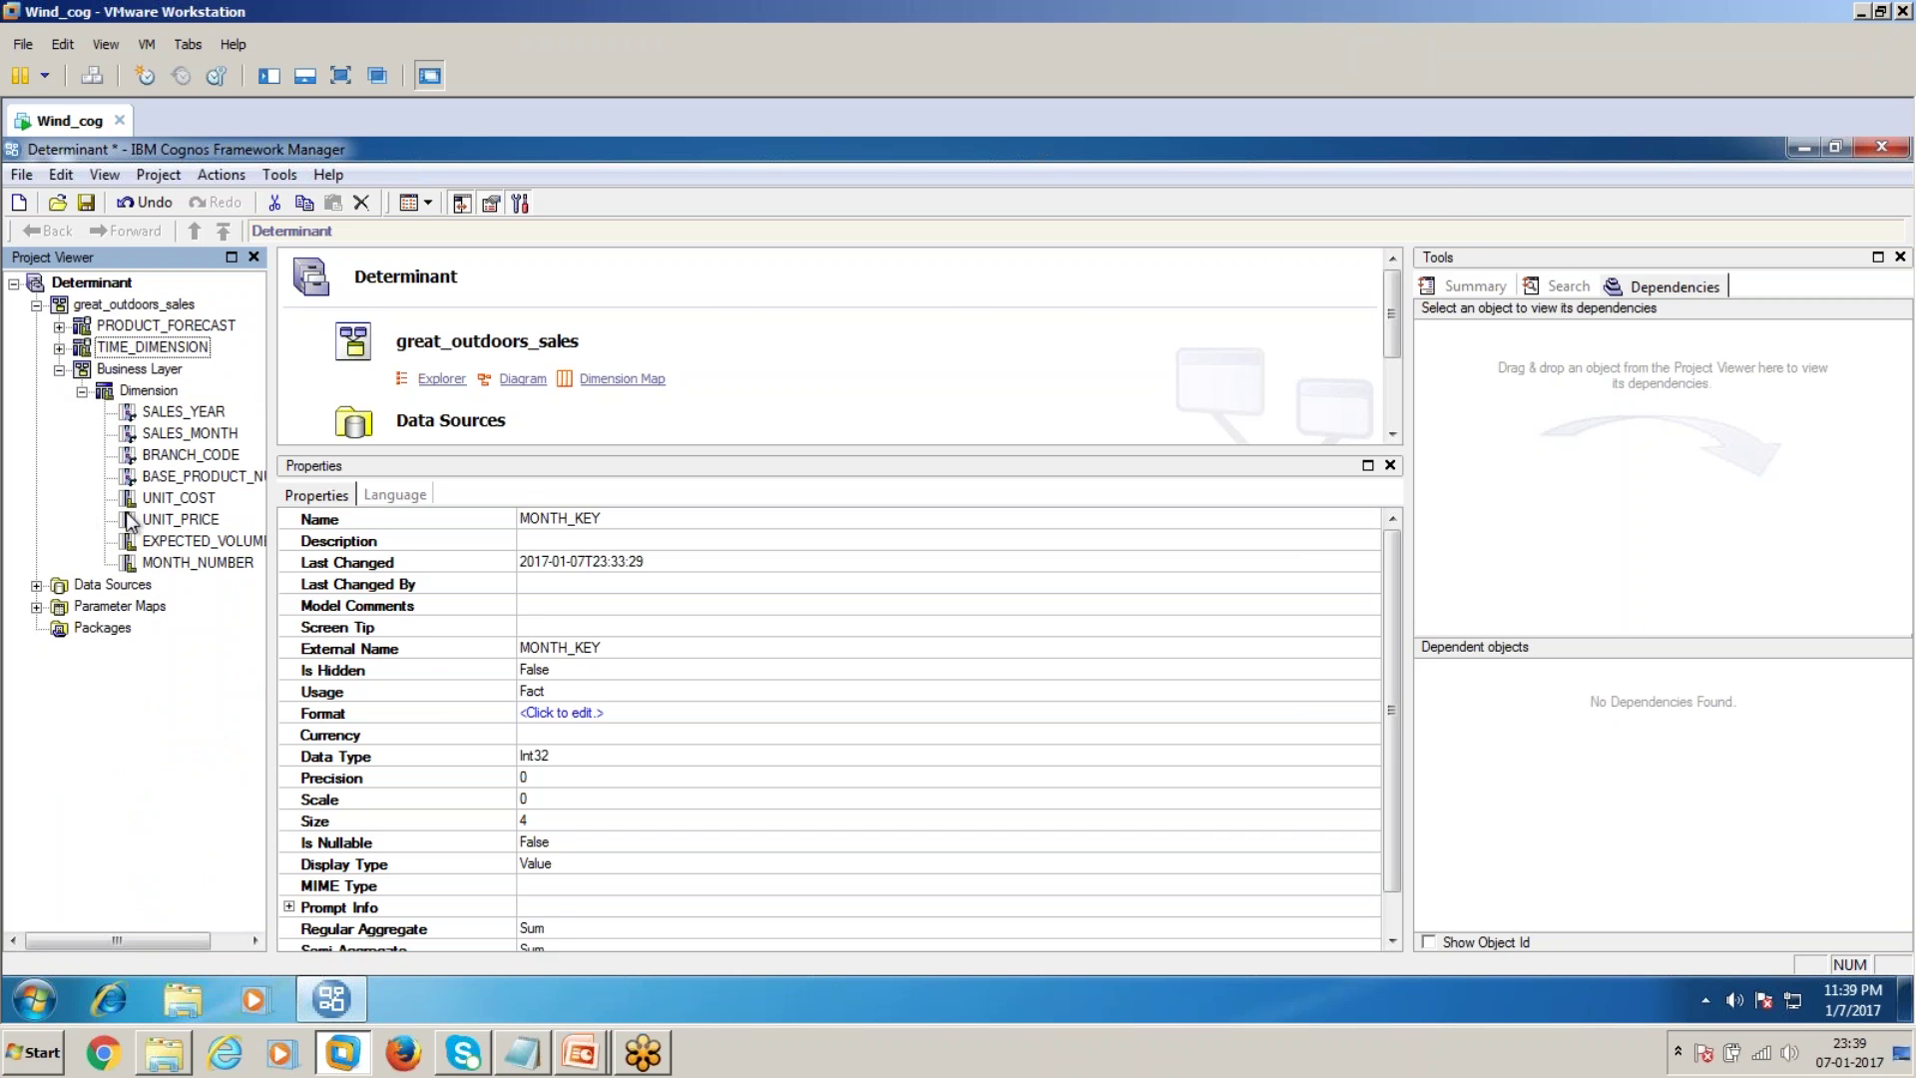
Run a sample test of the Dimension query subject as it stands
double_click(169, 392)
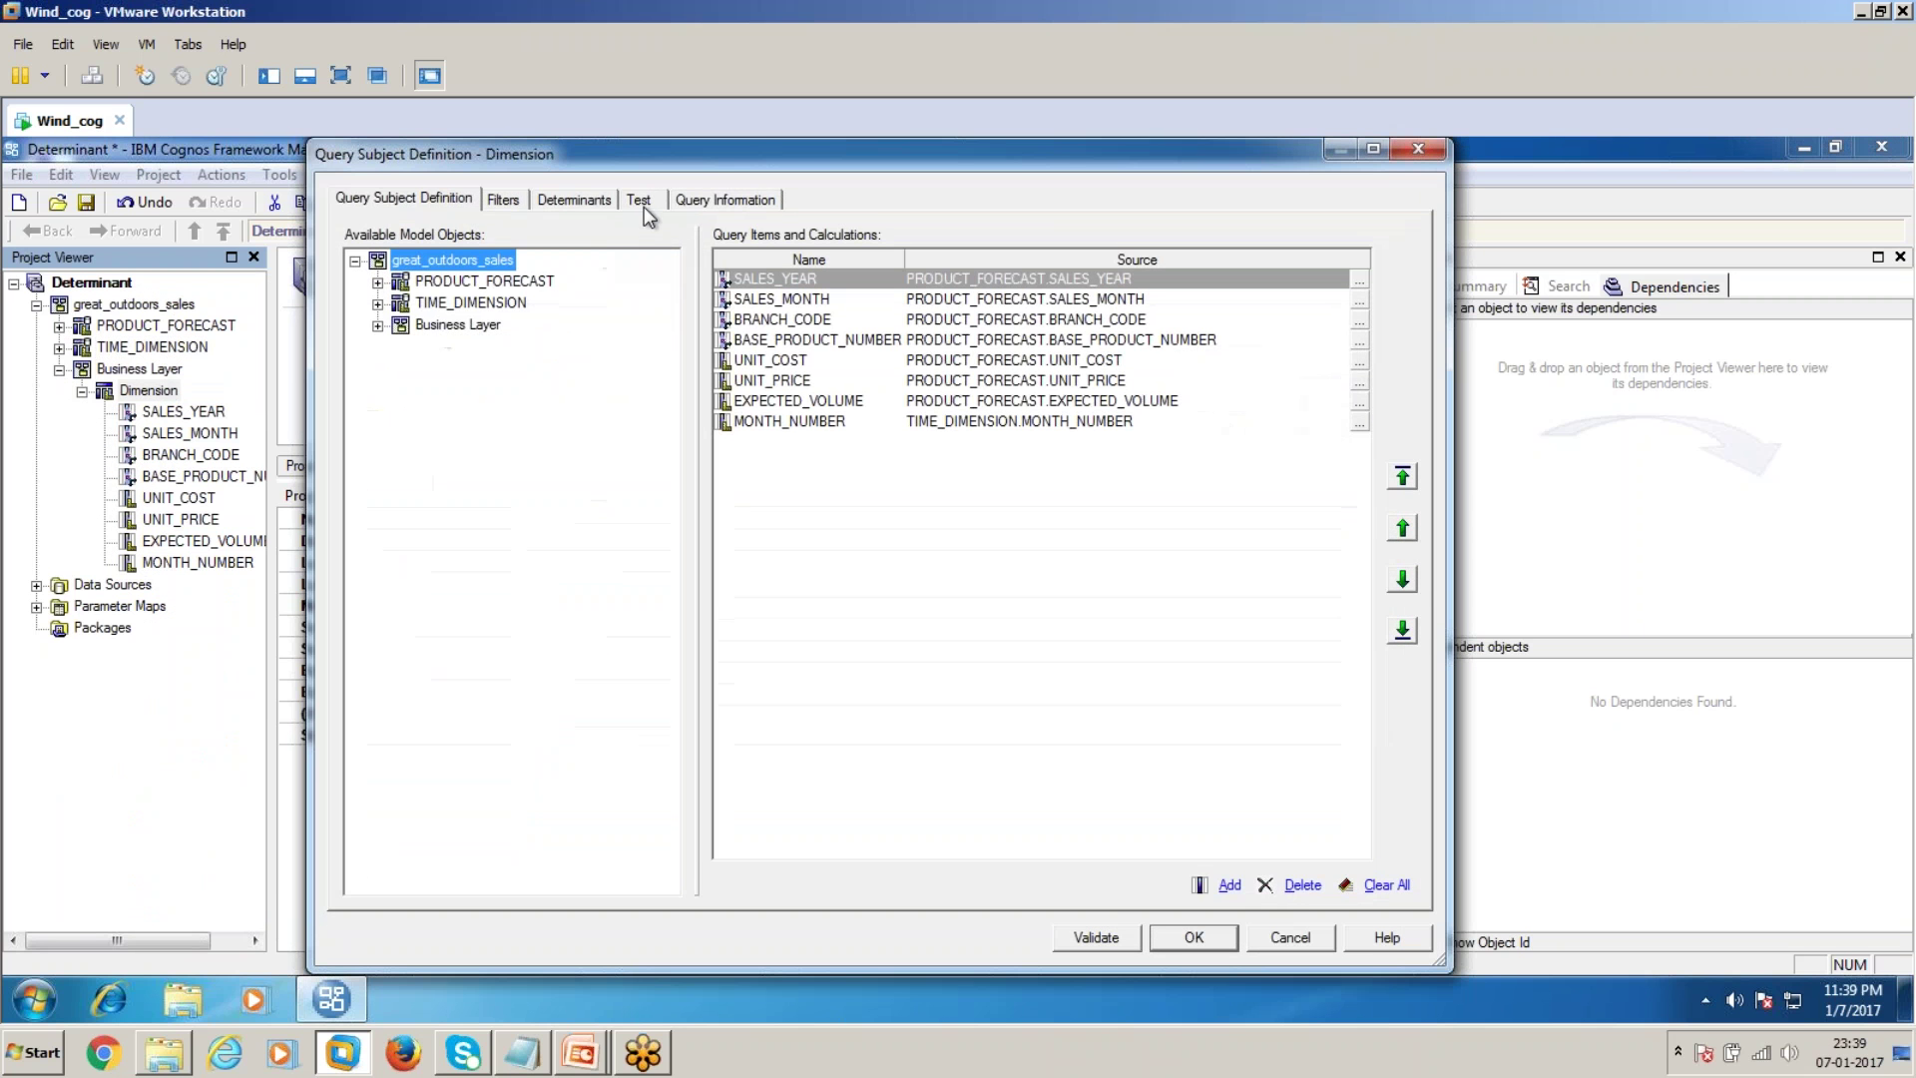
click(642, 200)
click(1173, 886)
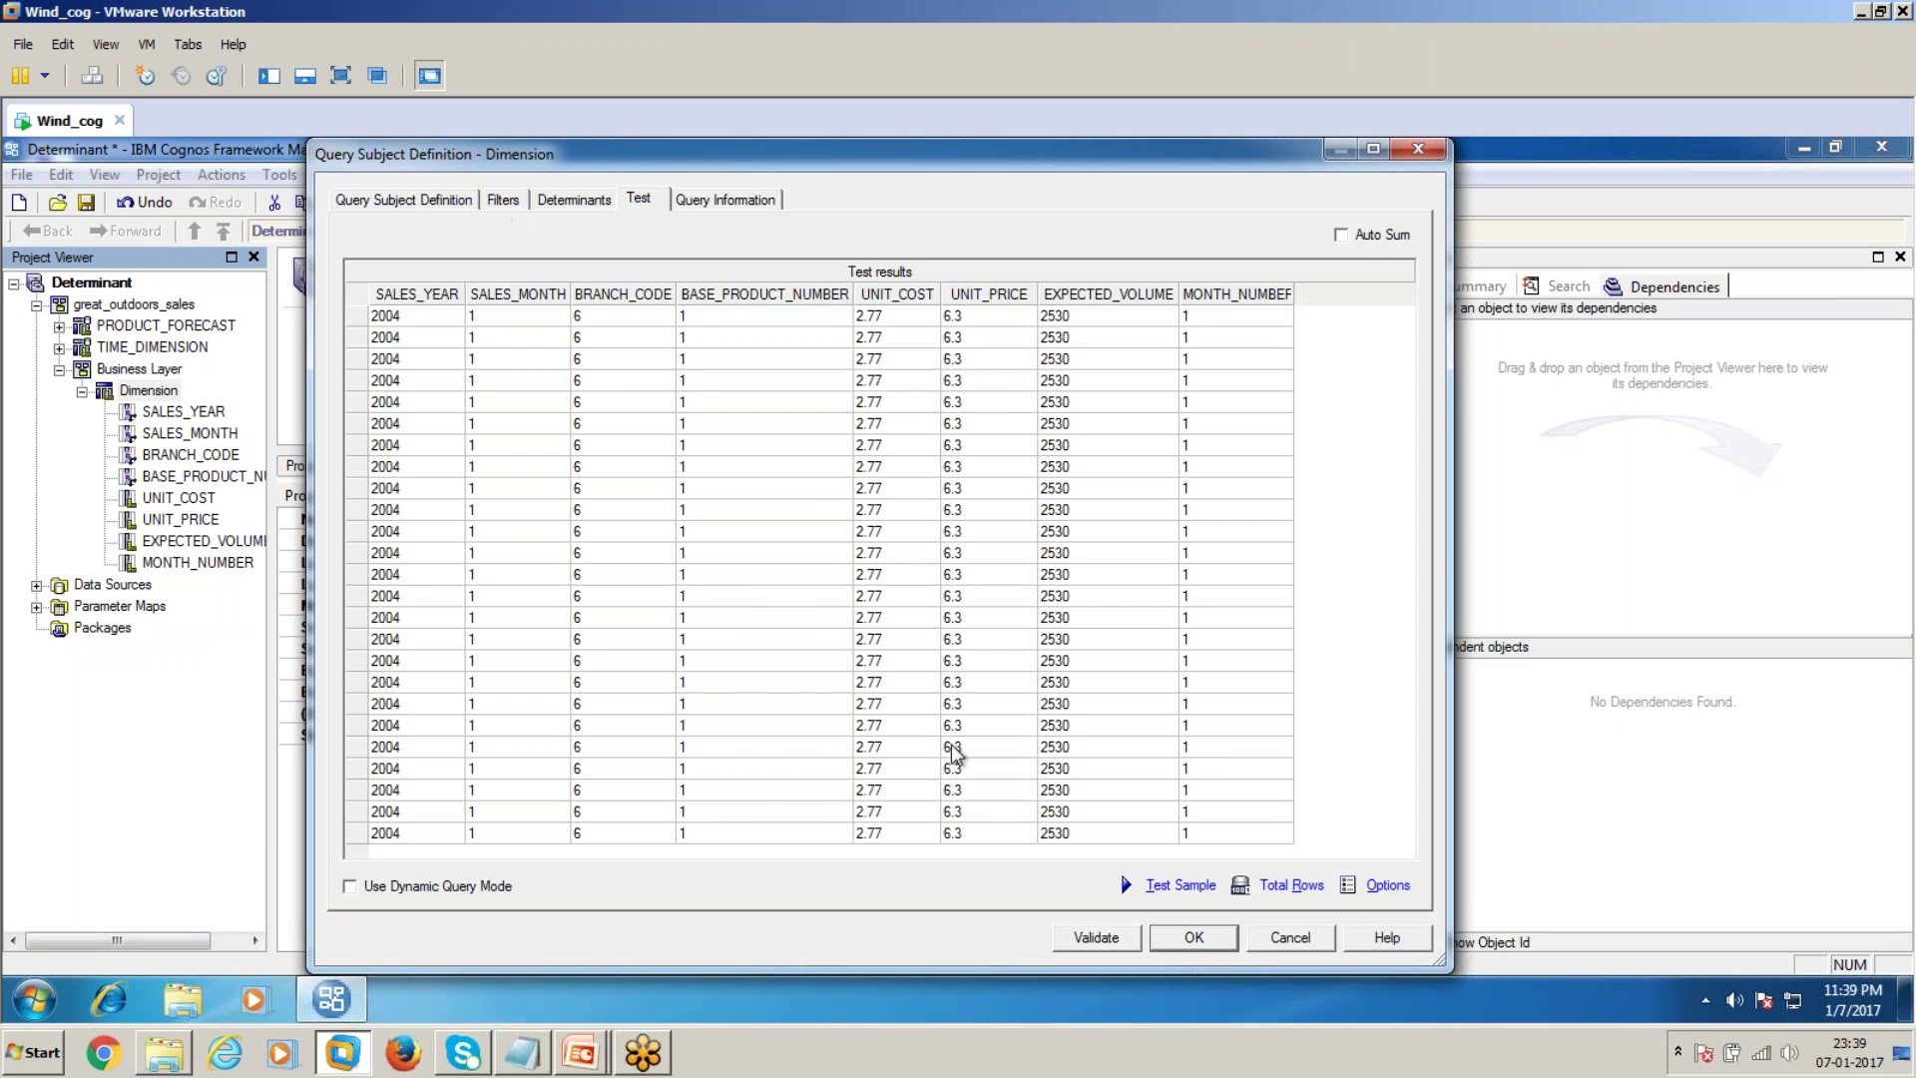
Delete MONTH_NUMBER from Dimension's query items, retest for one 2004 row, and apply
click(404, 198)
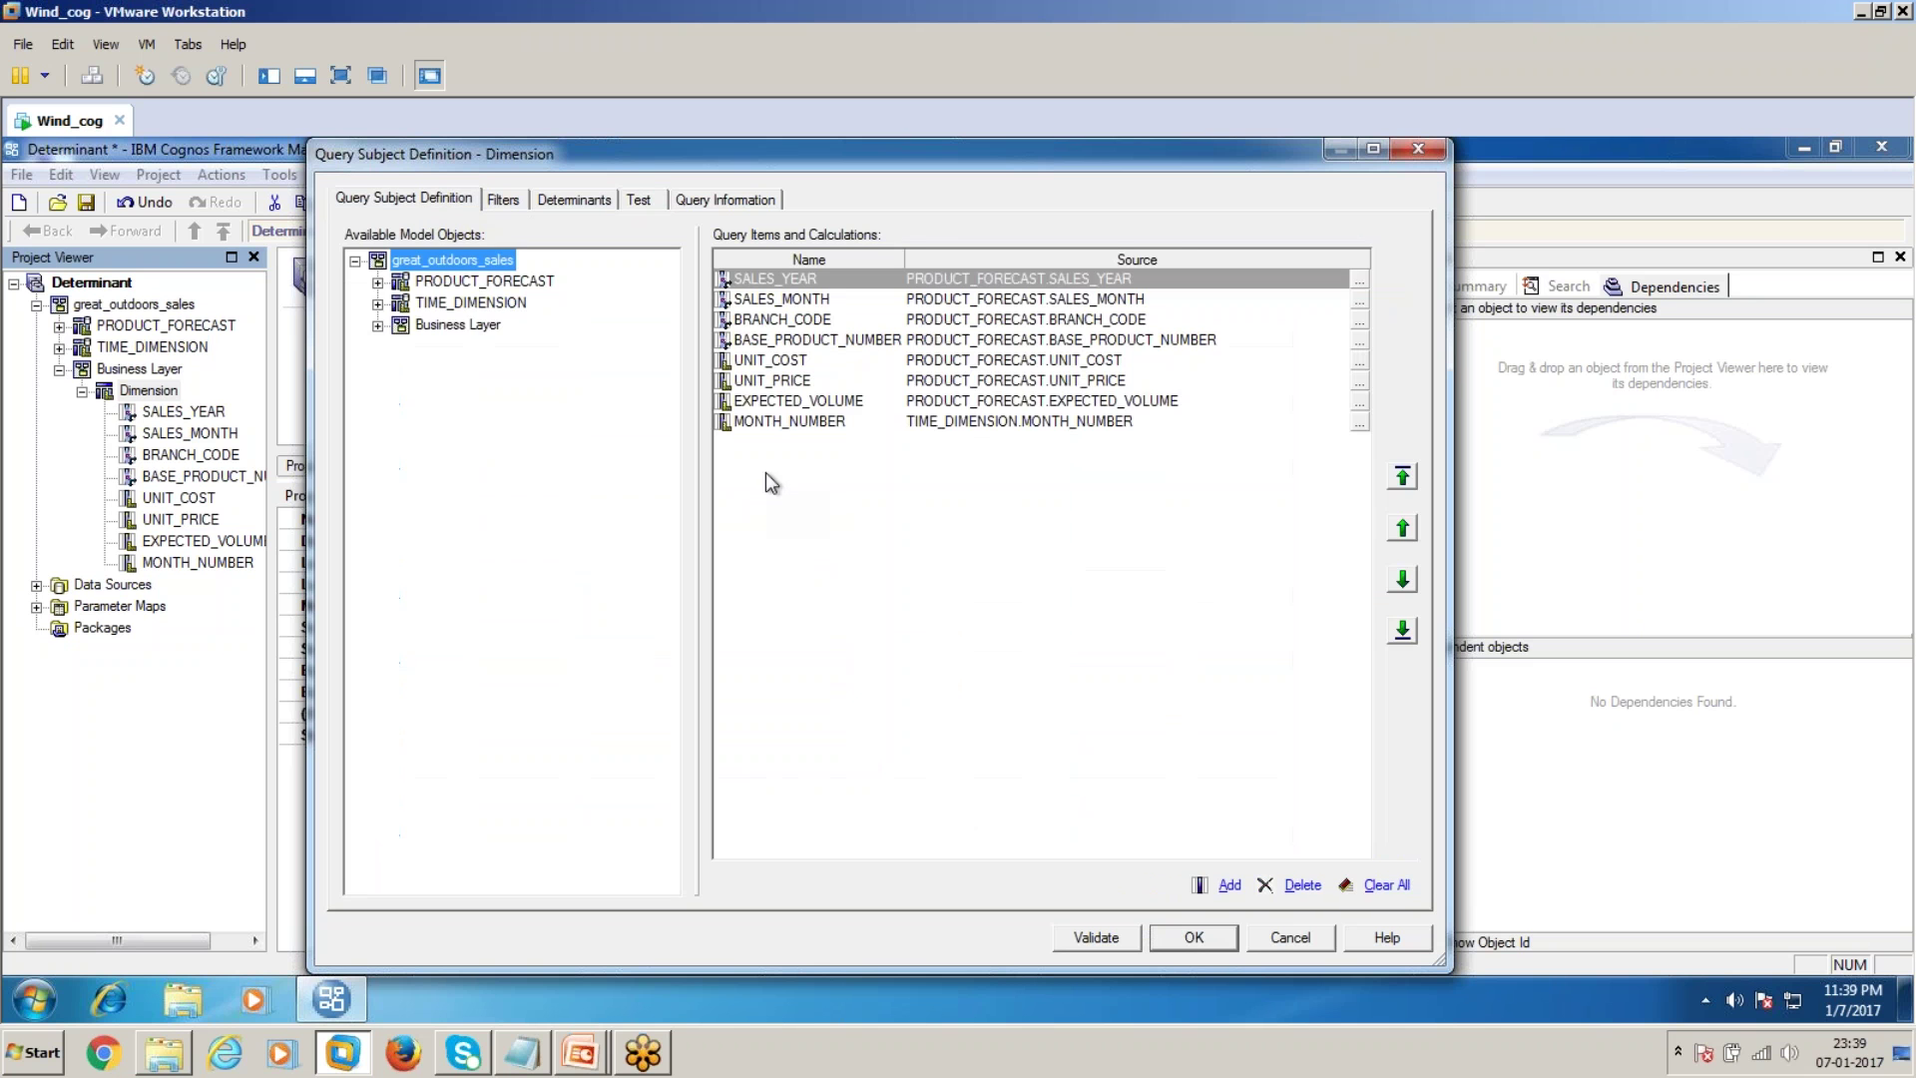
click(795, 424)
key(Delete)
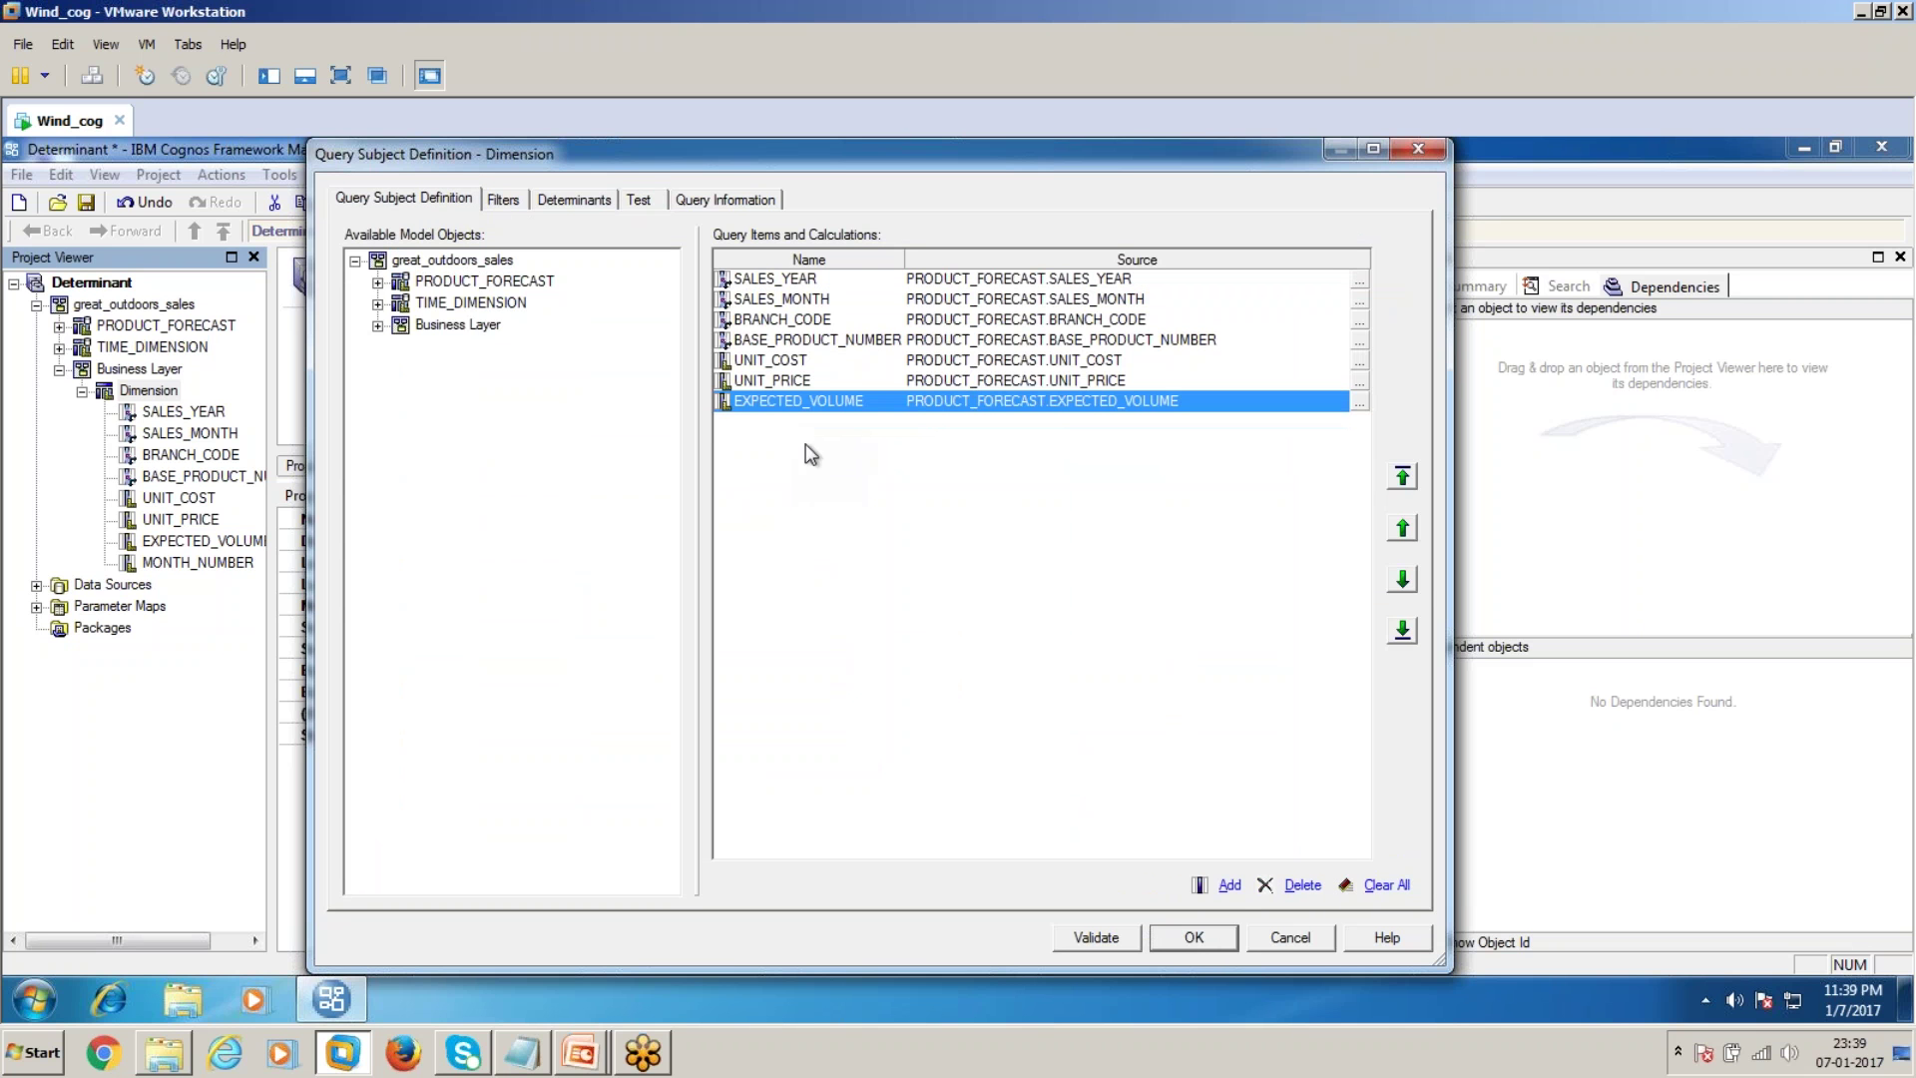
click(639, 199)
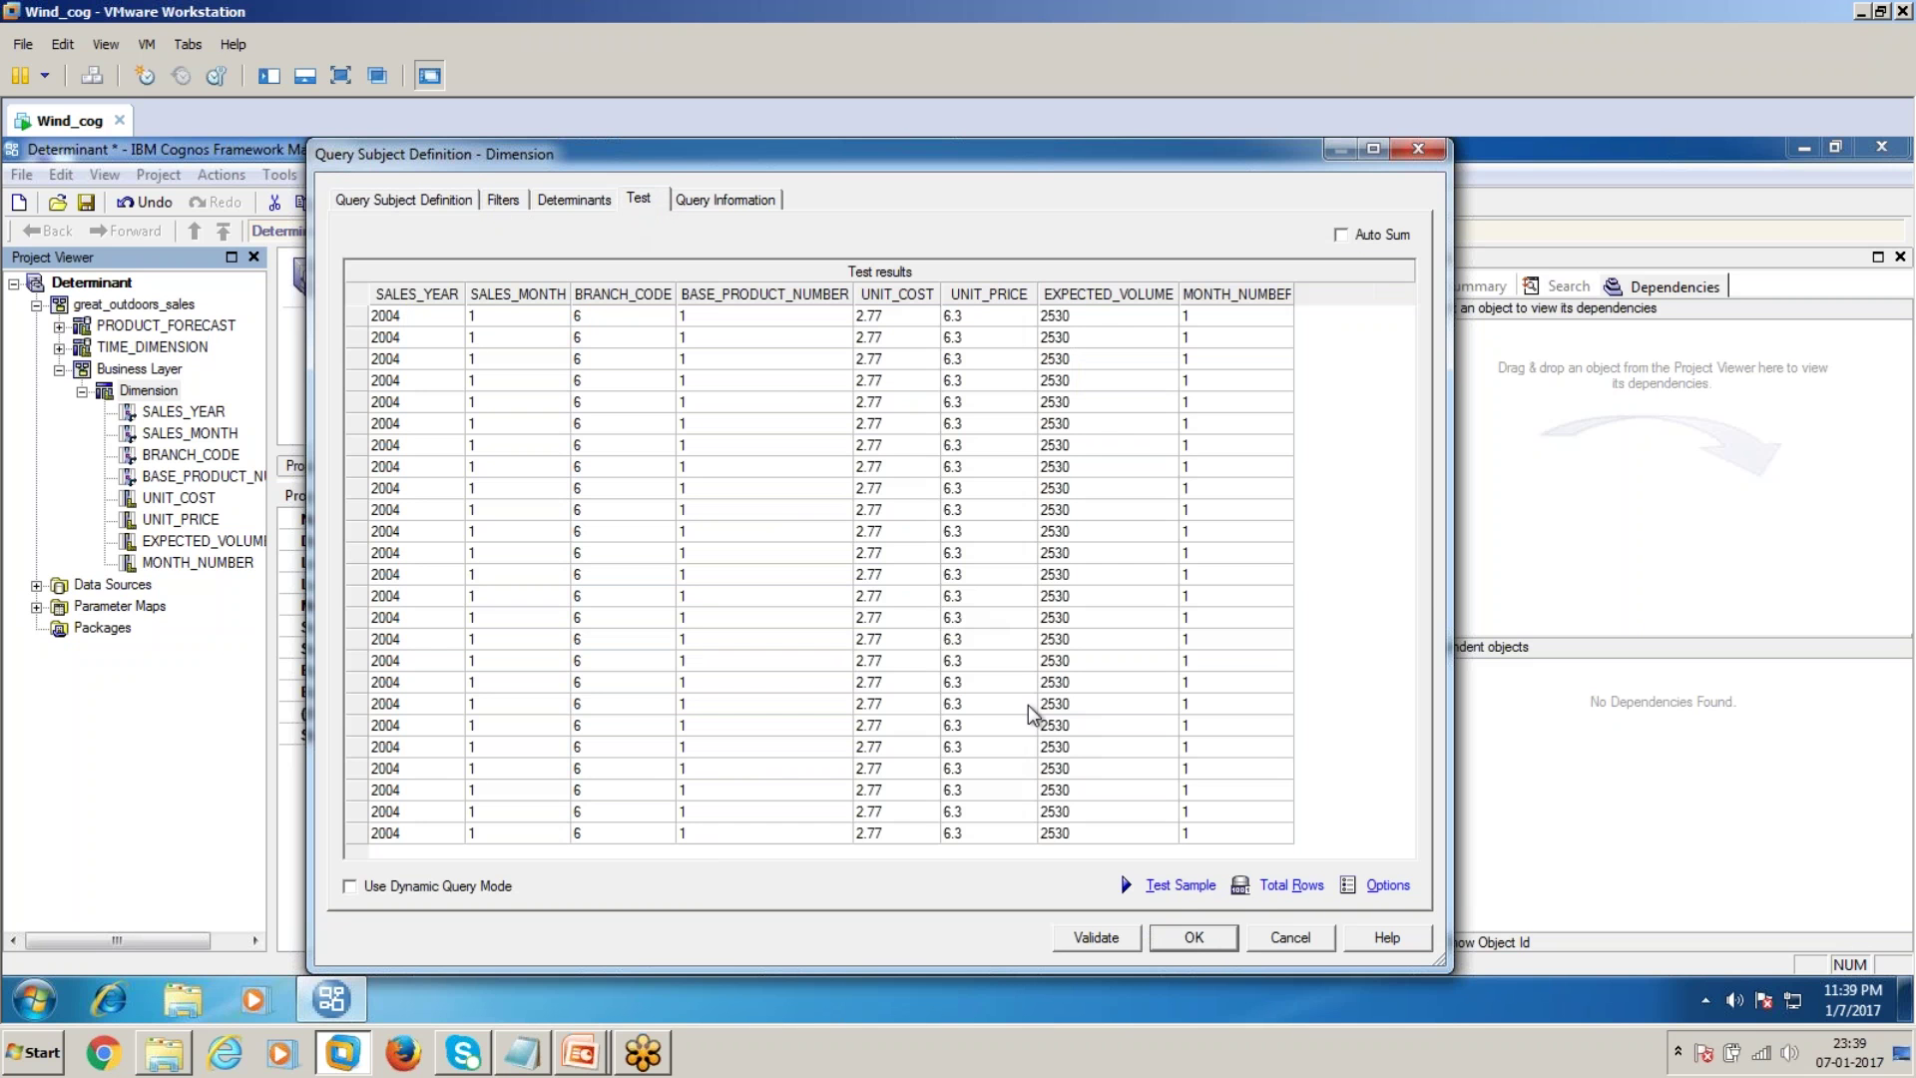
click(1174, 886)
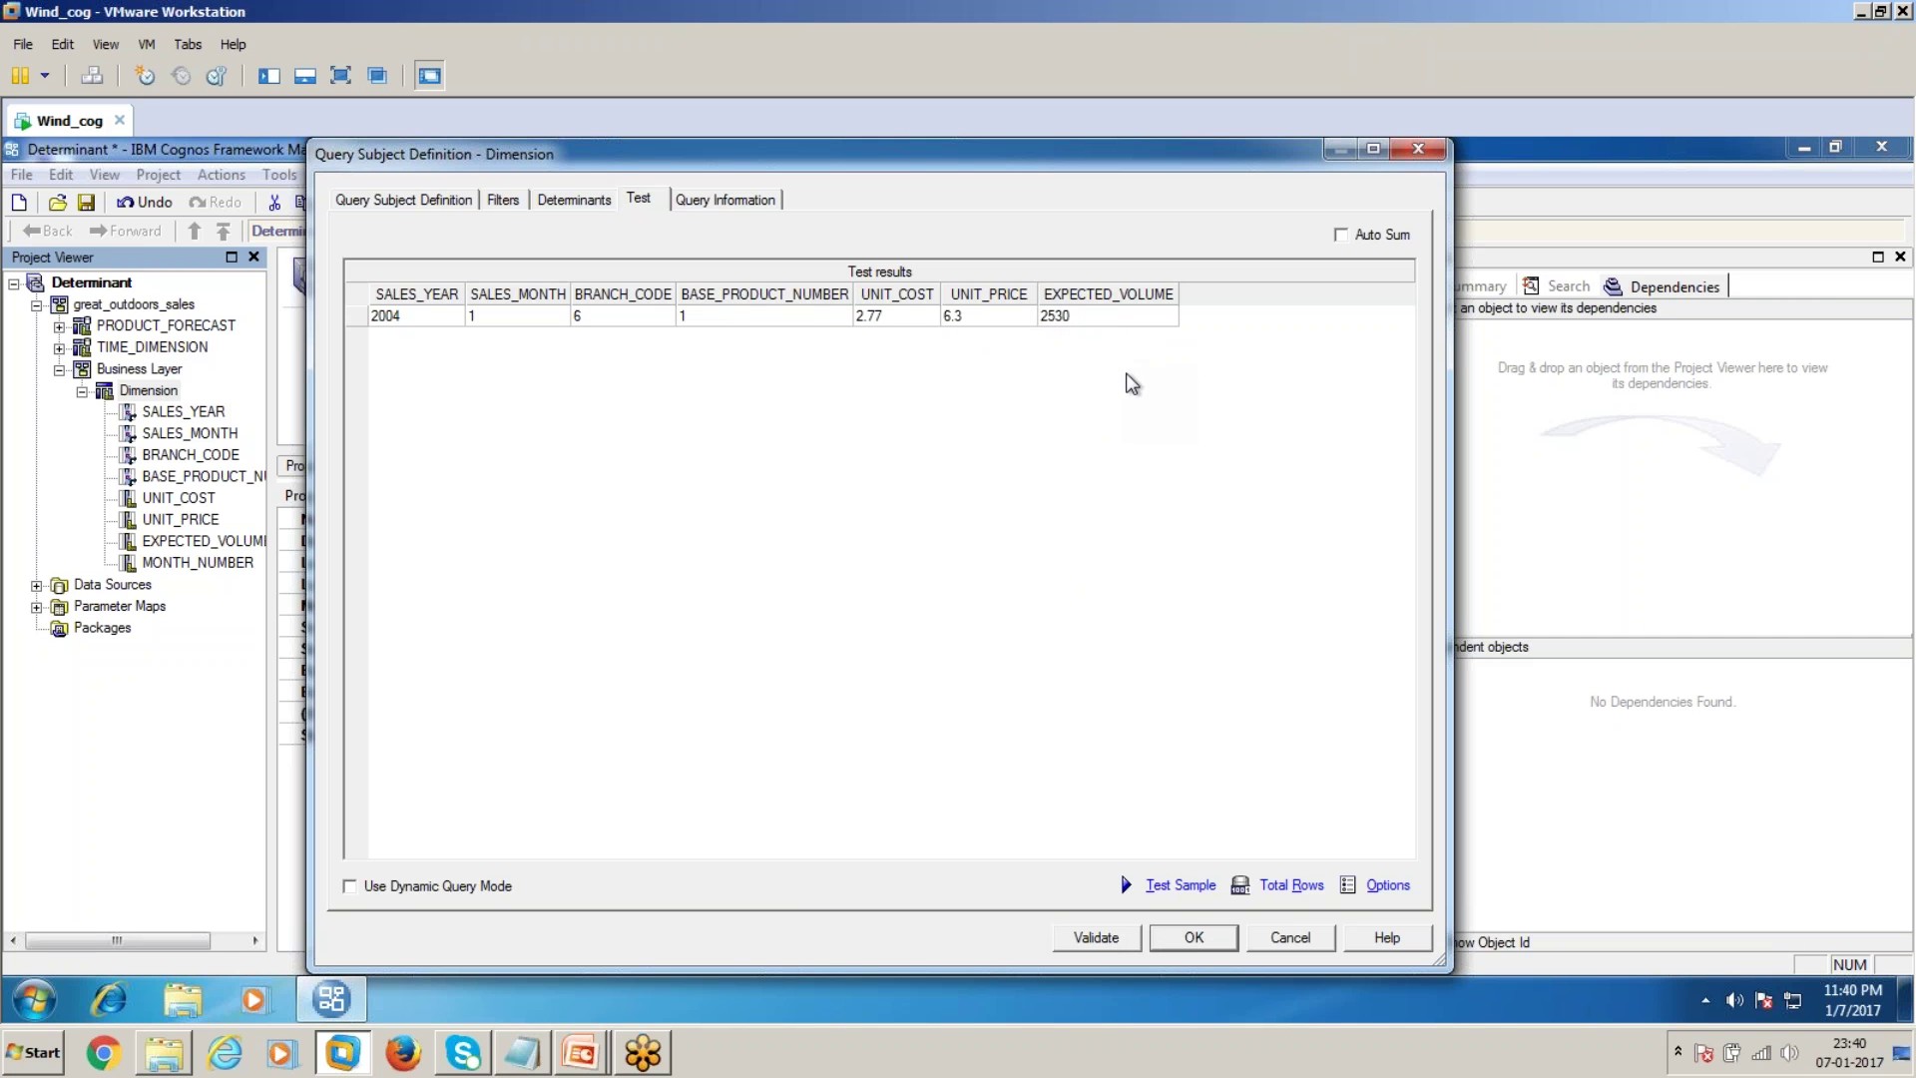
click(1227, 943)
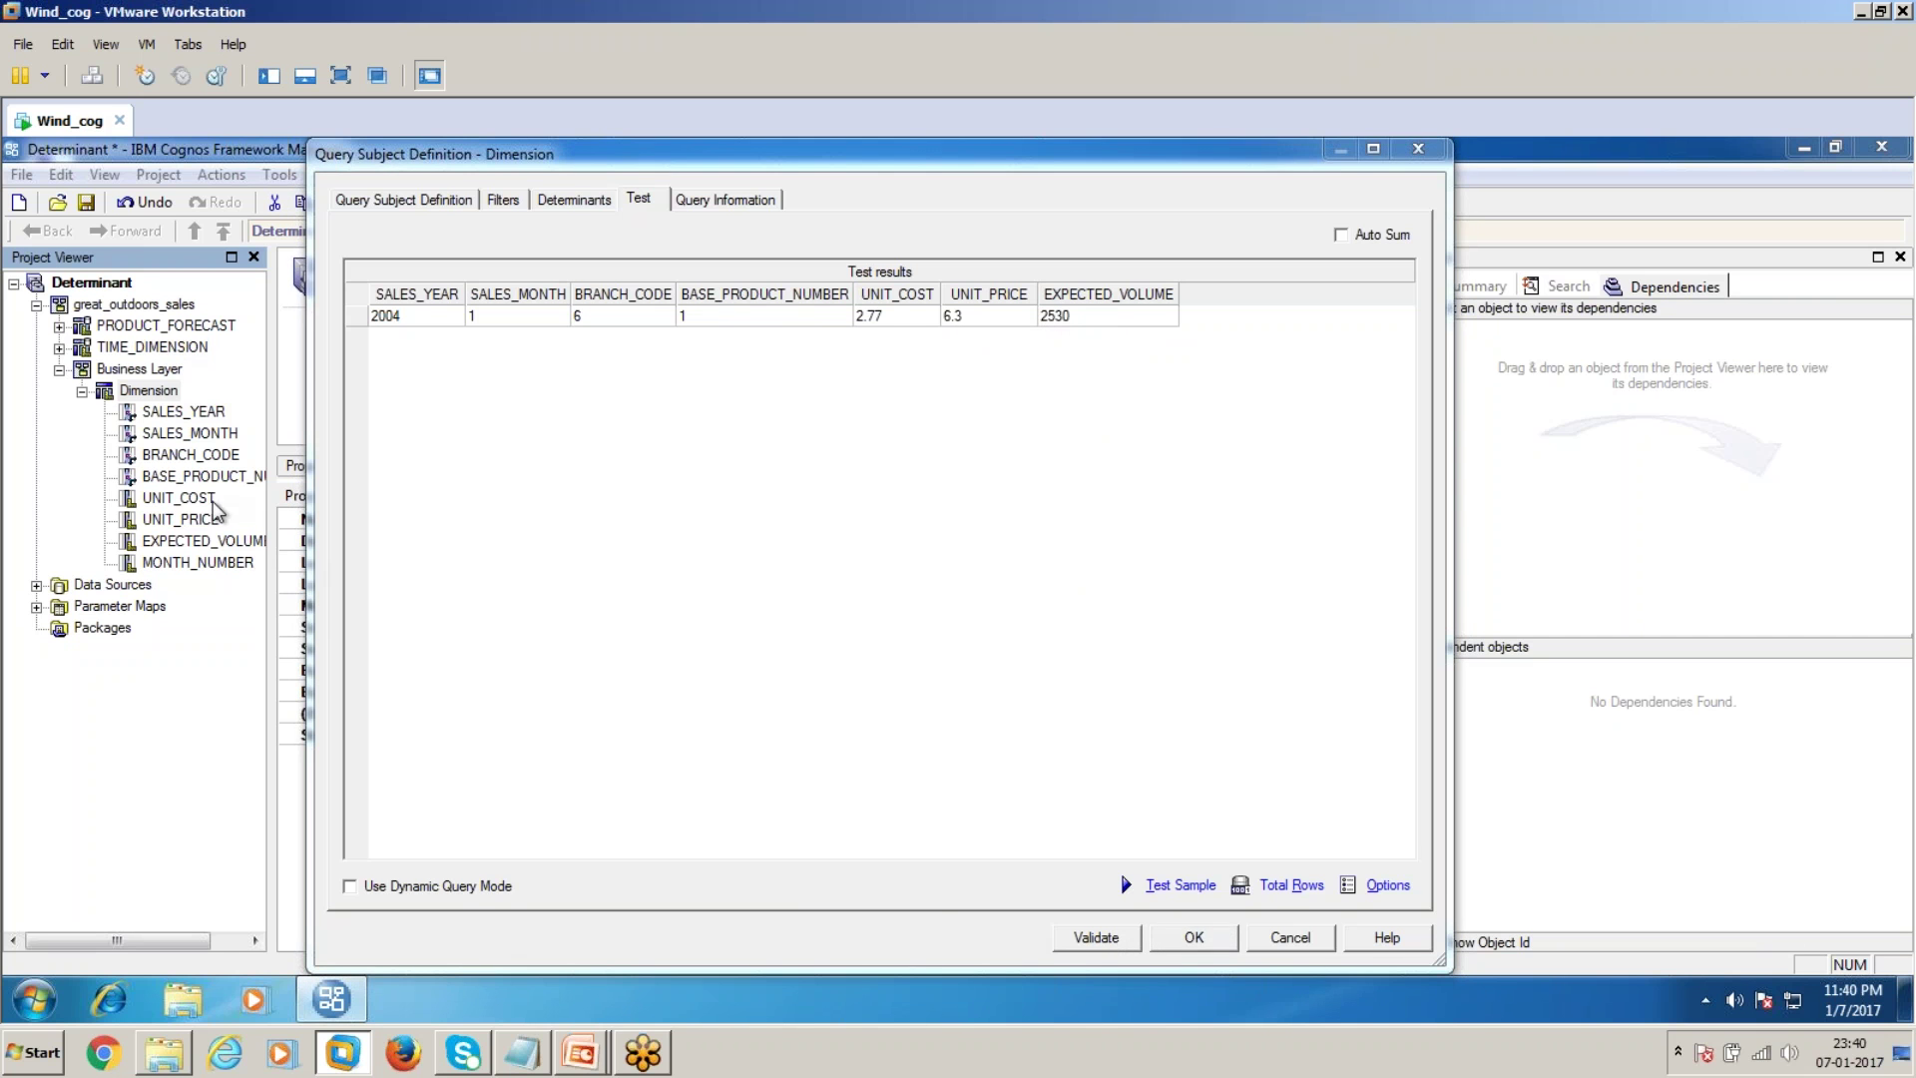
Add TIME_DIMENSION's MONTH_NUMBER back into the Dimension query items
double_click(149, 390)
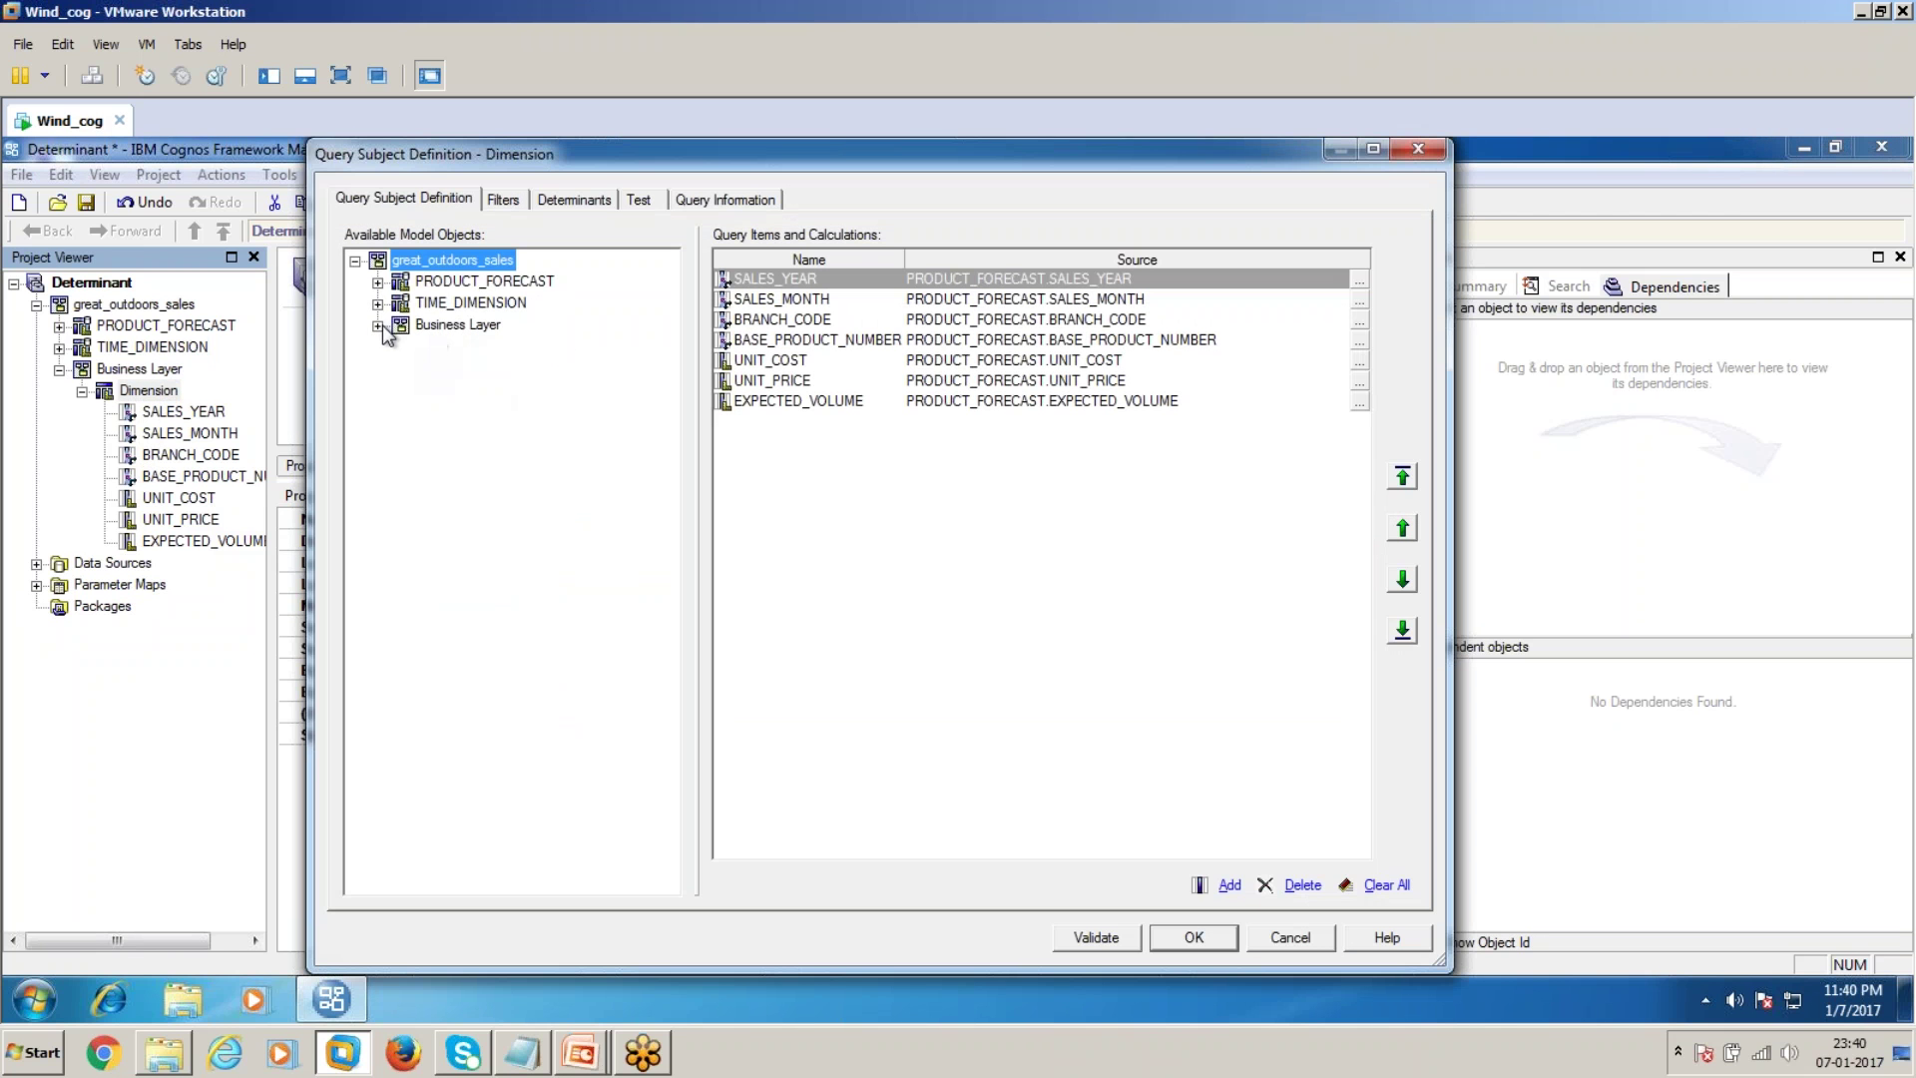
click(378, 303)
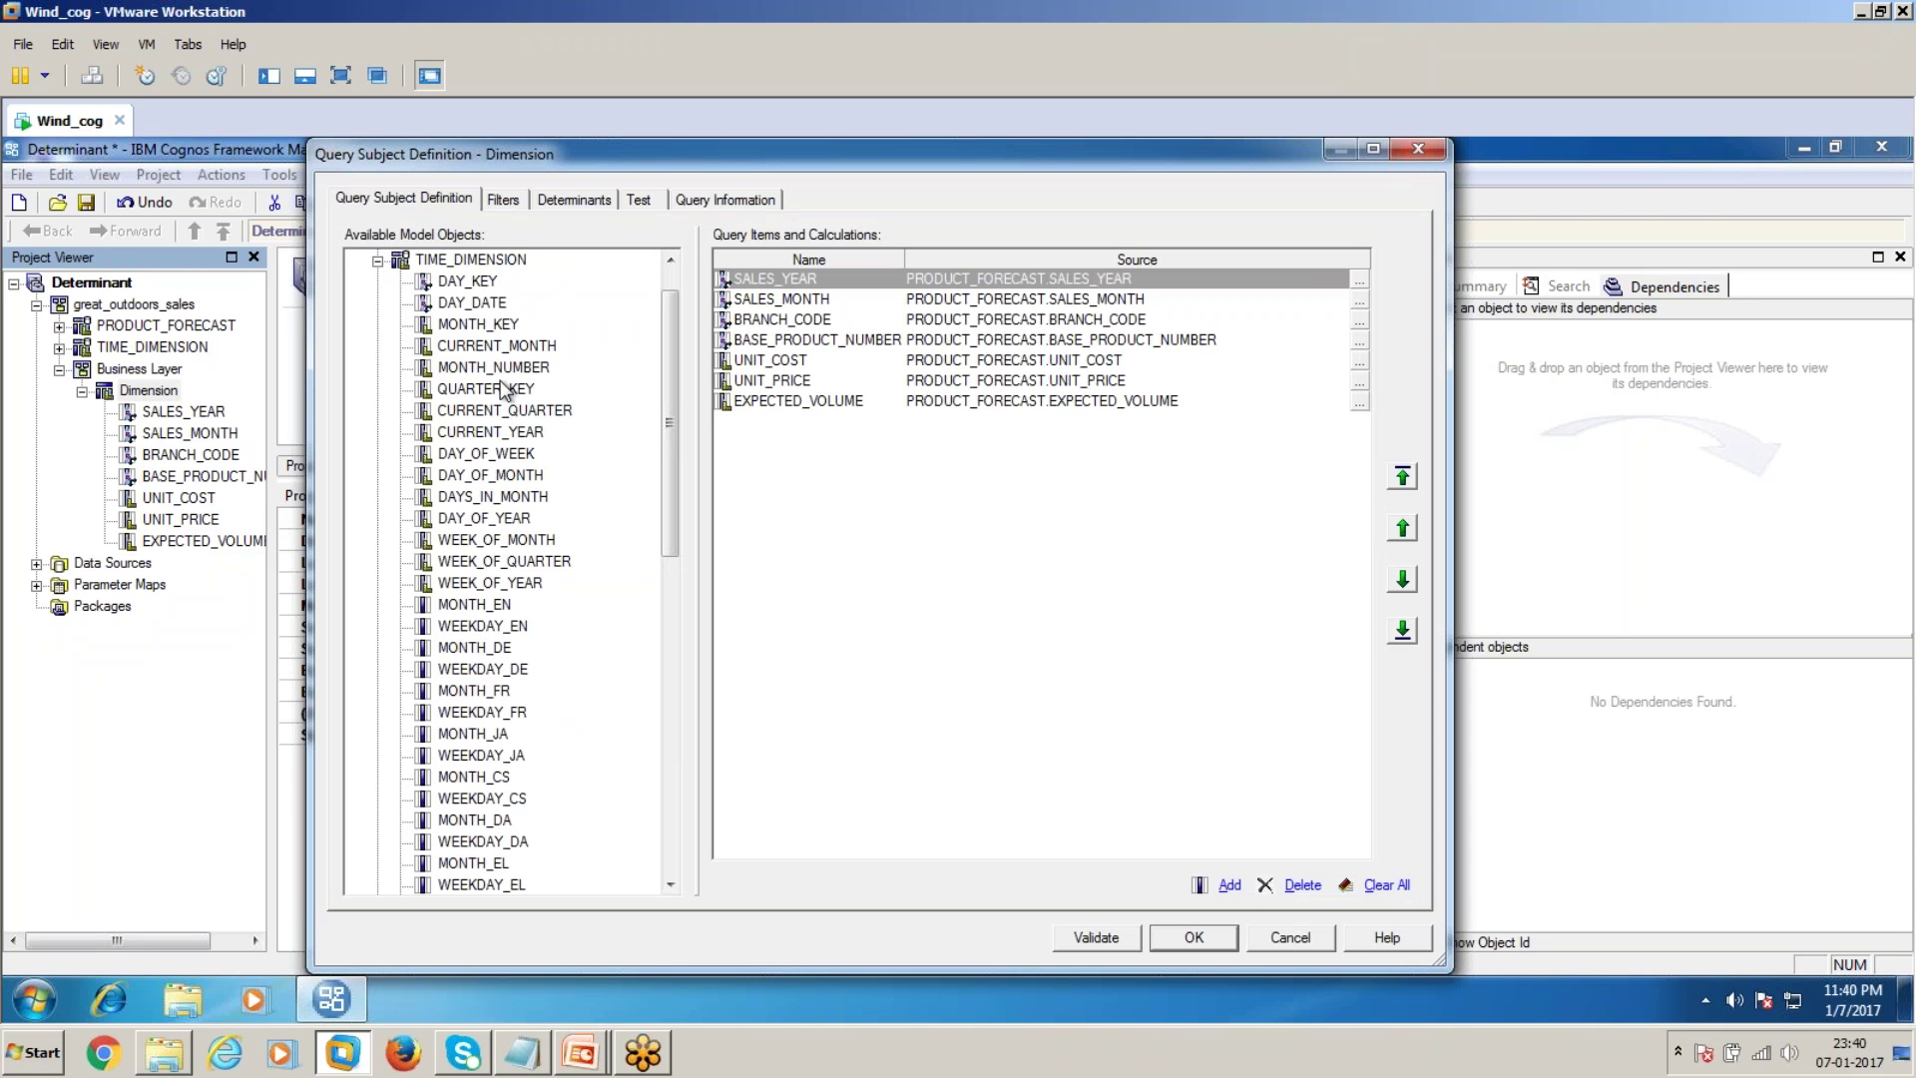
drag(518, 370, 843, 529)
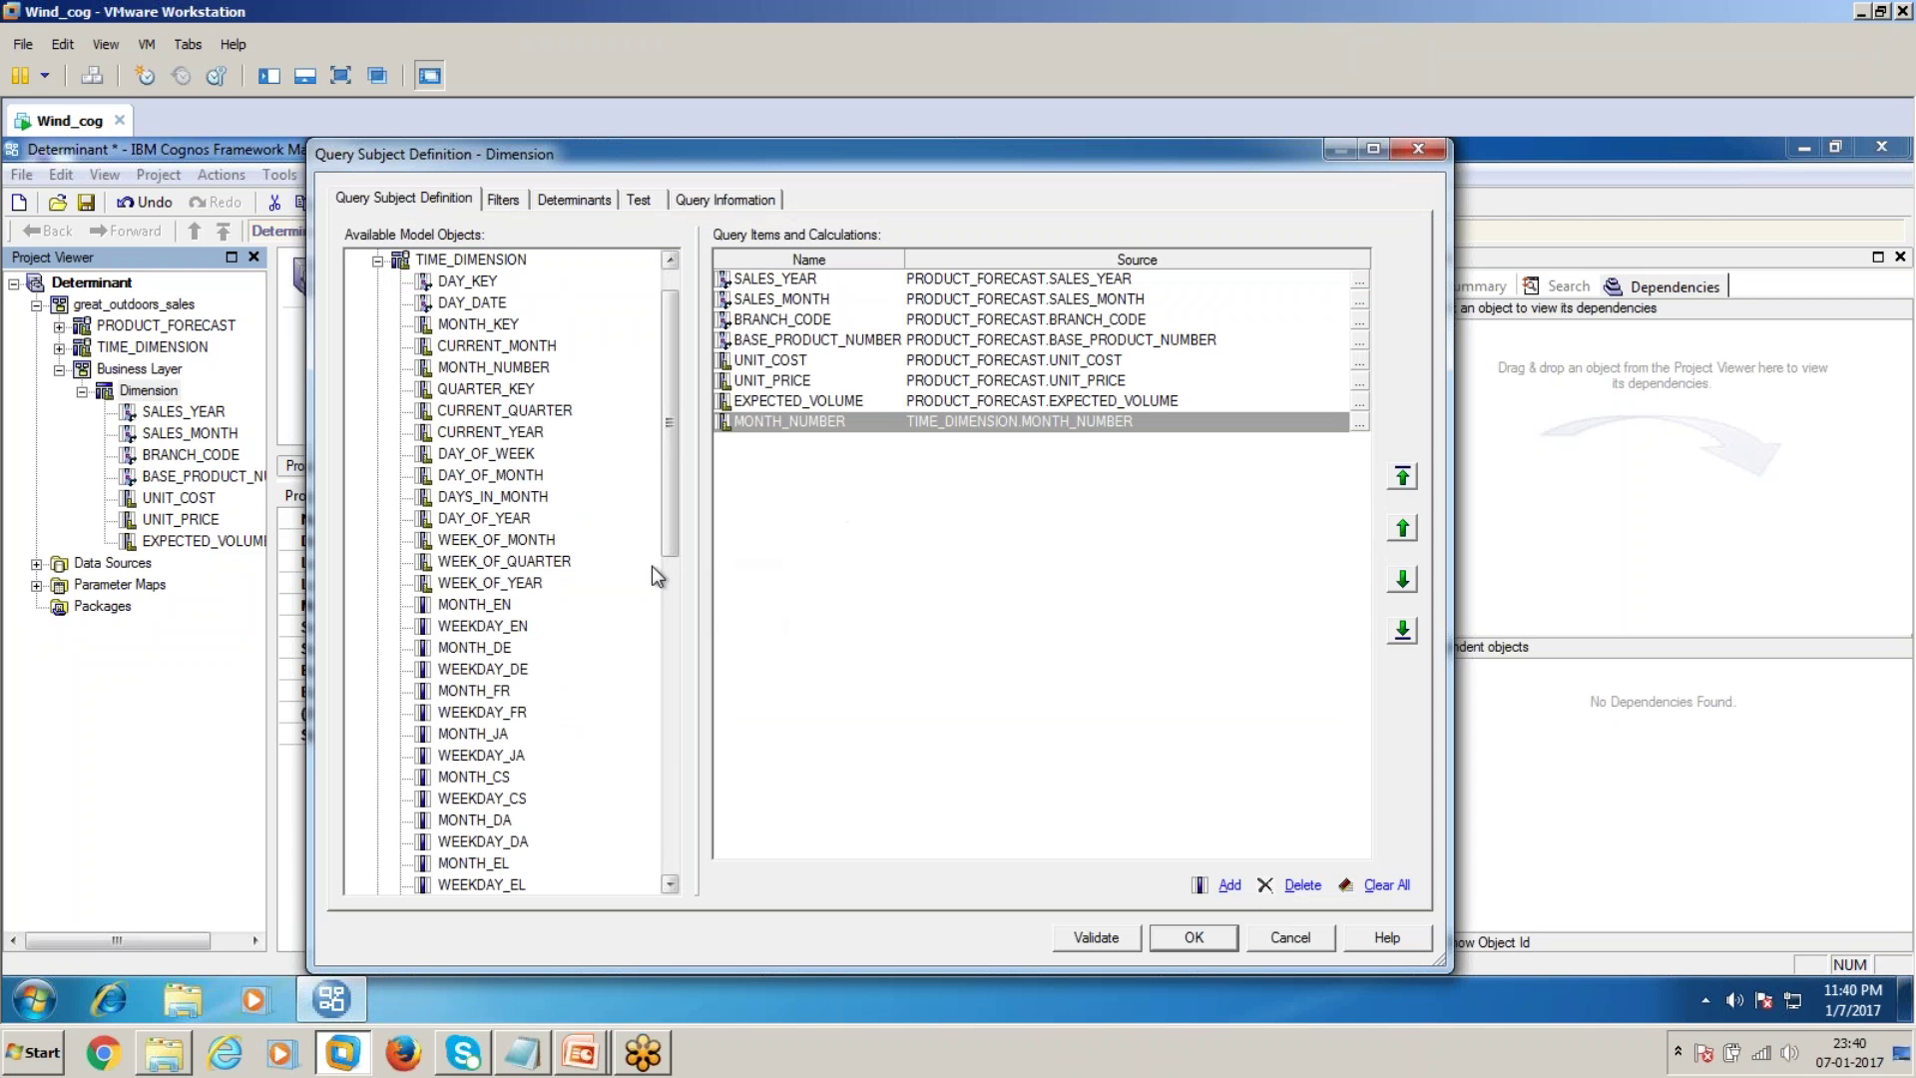
Test Dimension and count its total rows at 31, then apply the change
click(643, 200)
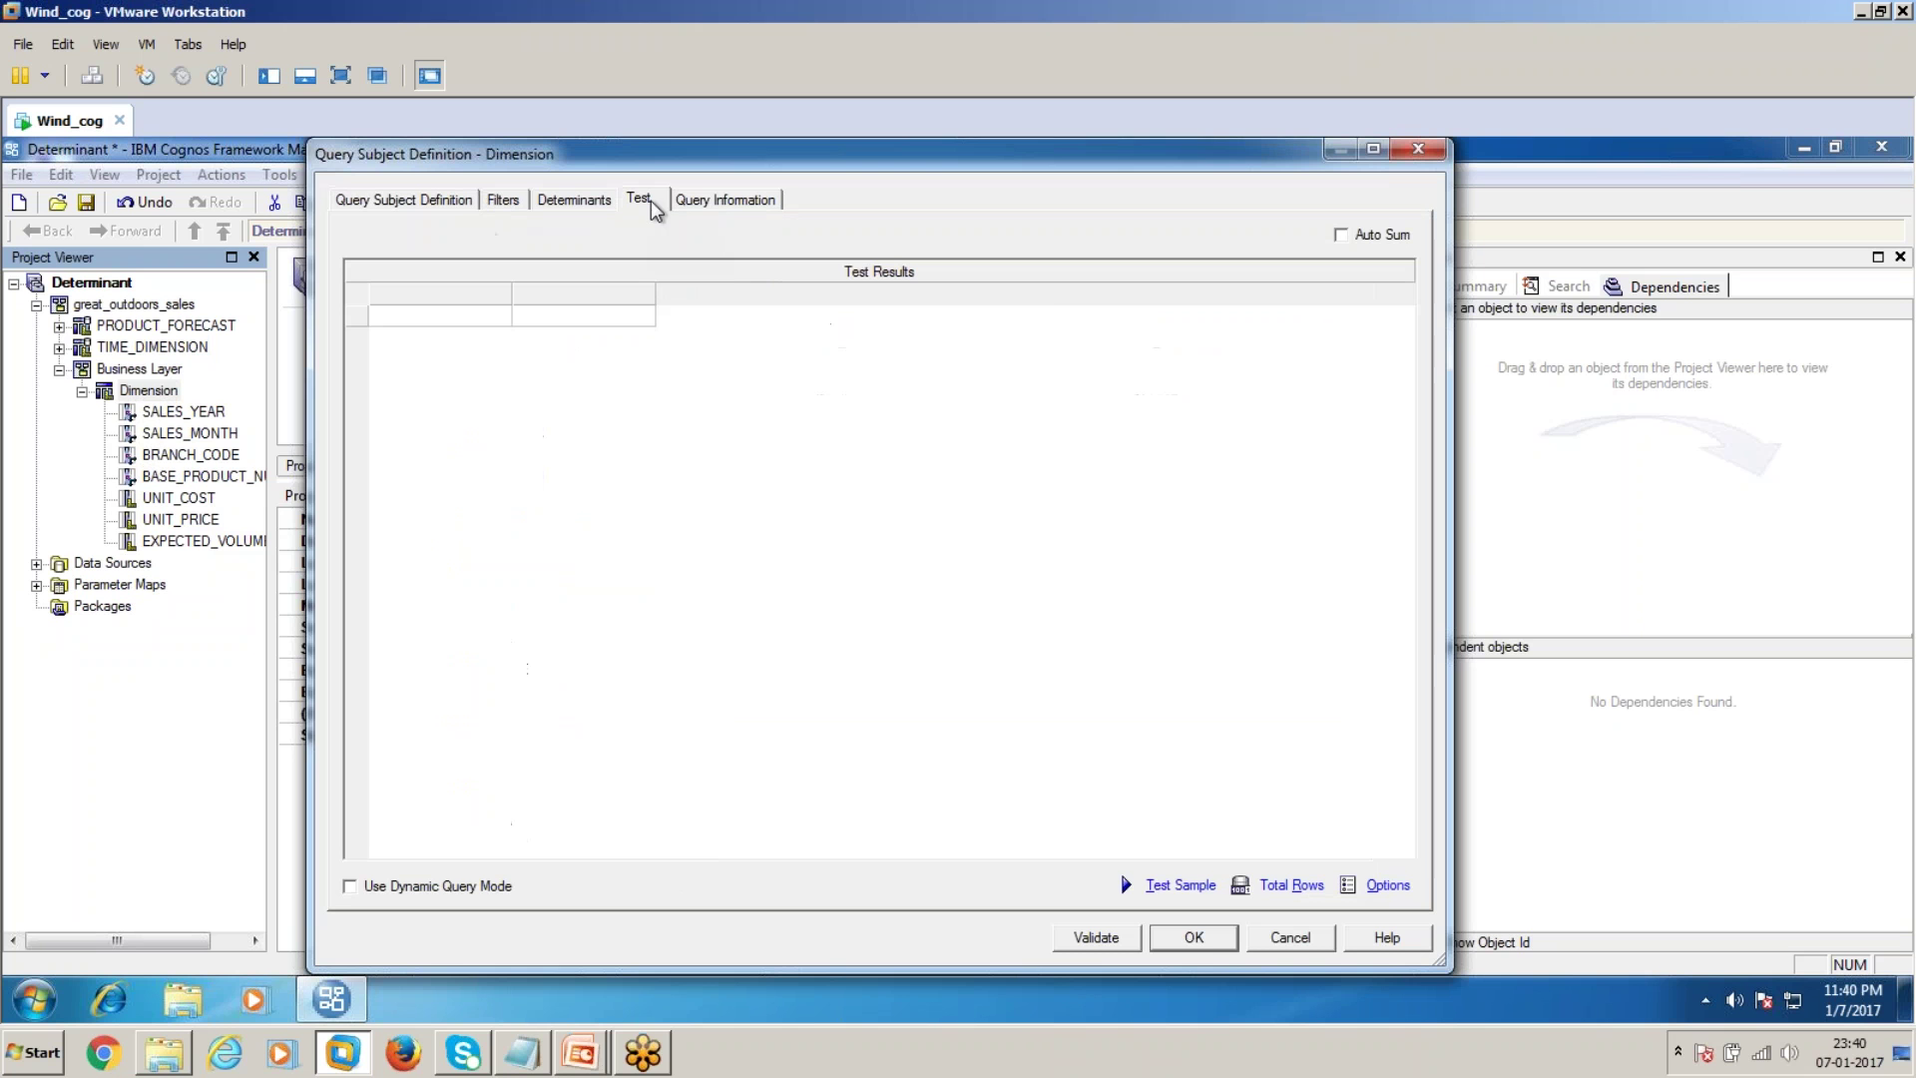
click(1188, 885)
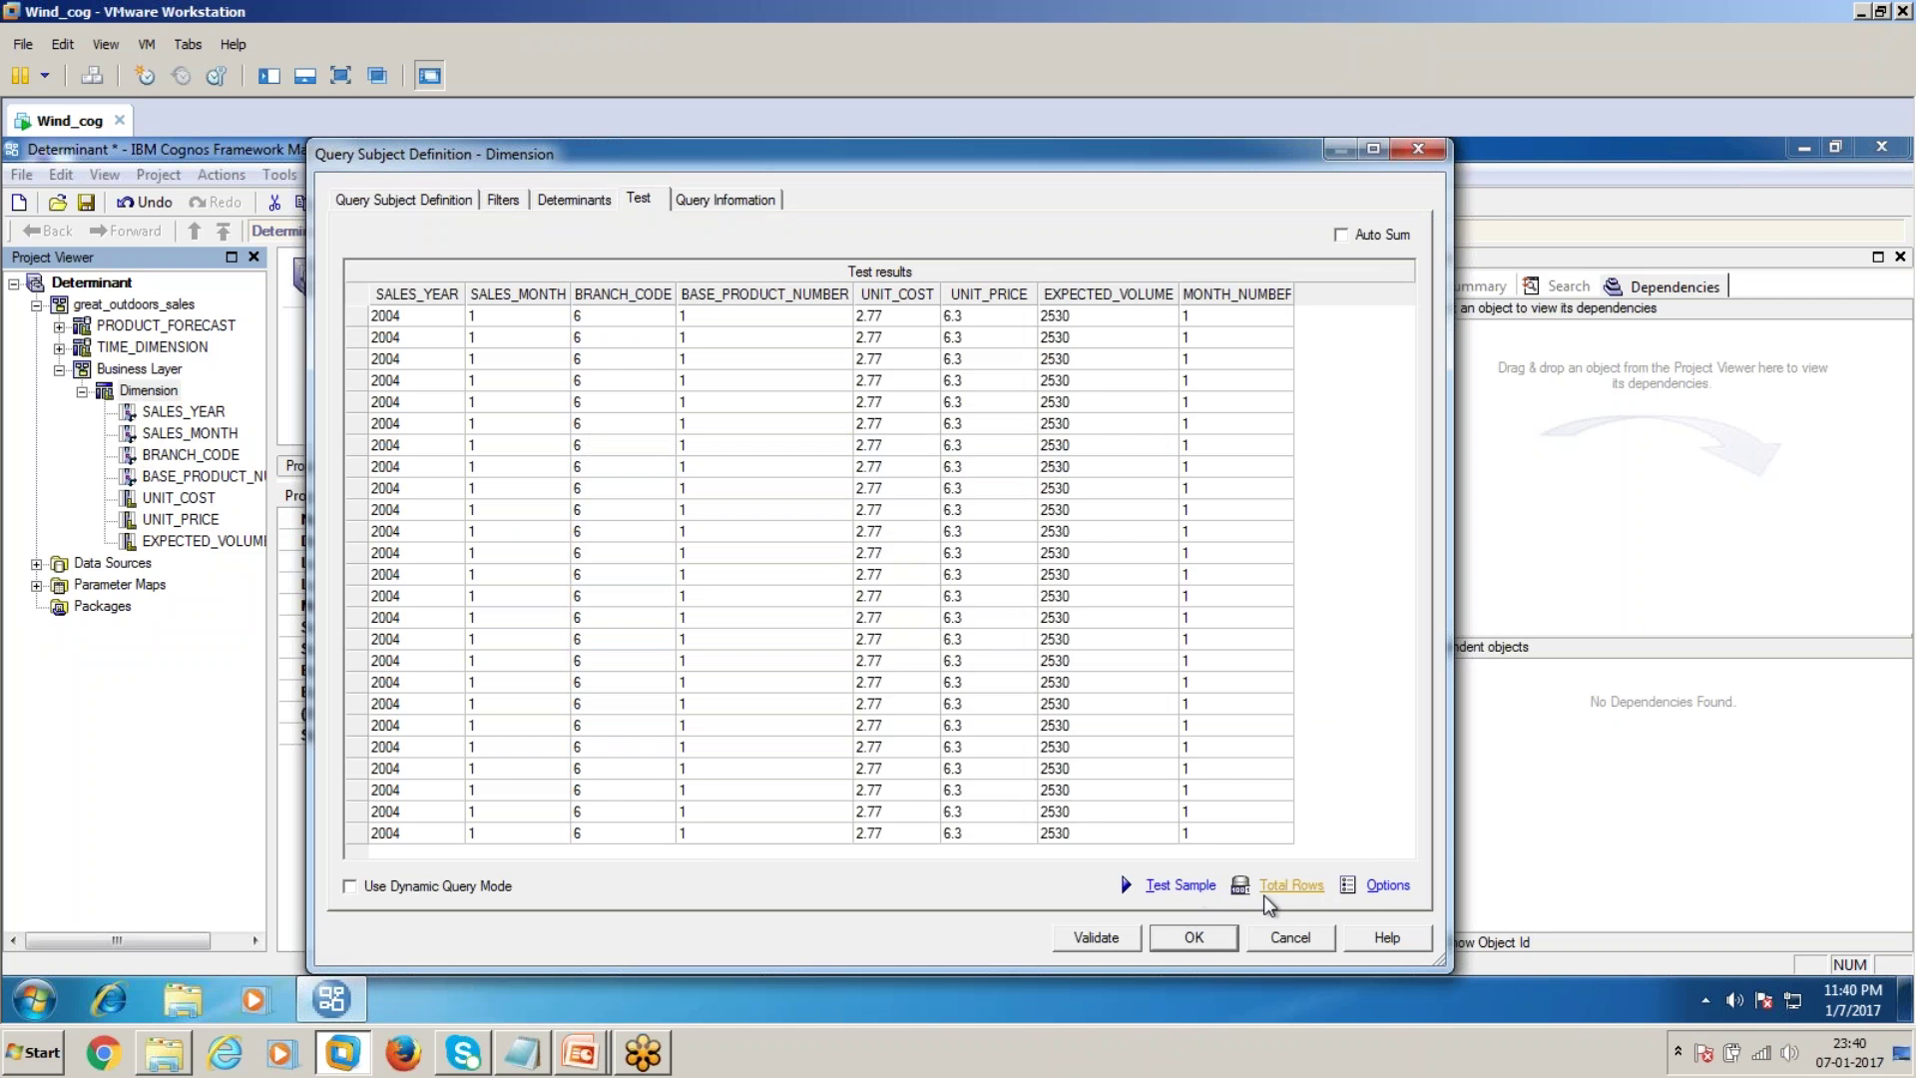
click(1281, 886)
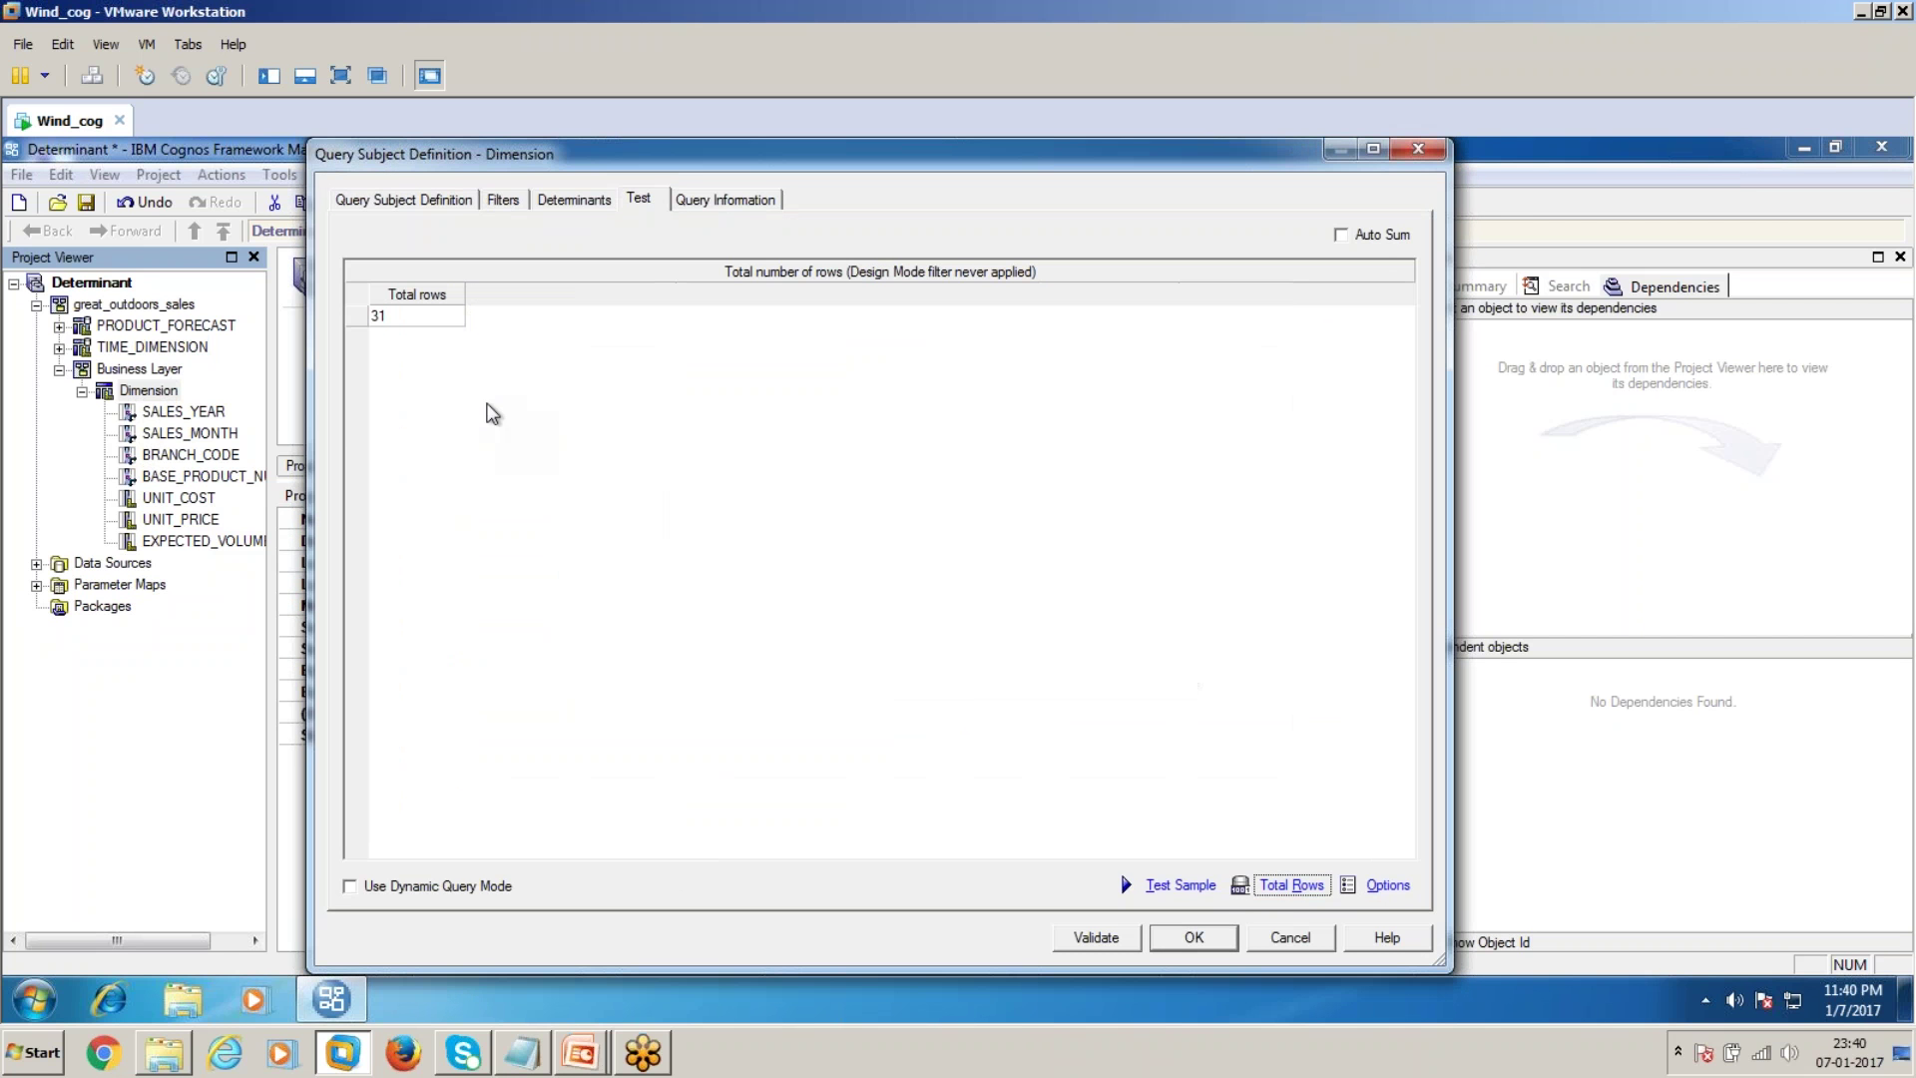
click(1204, 938)
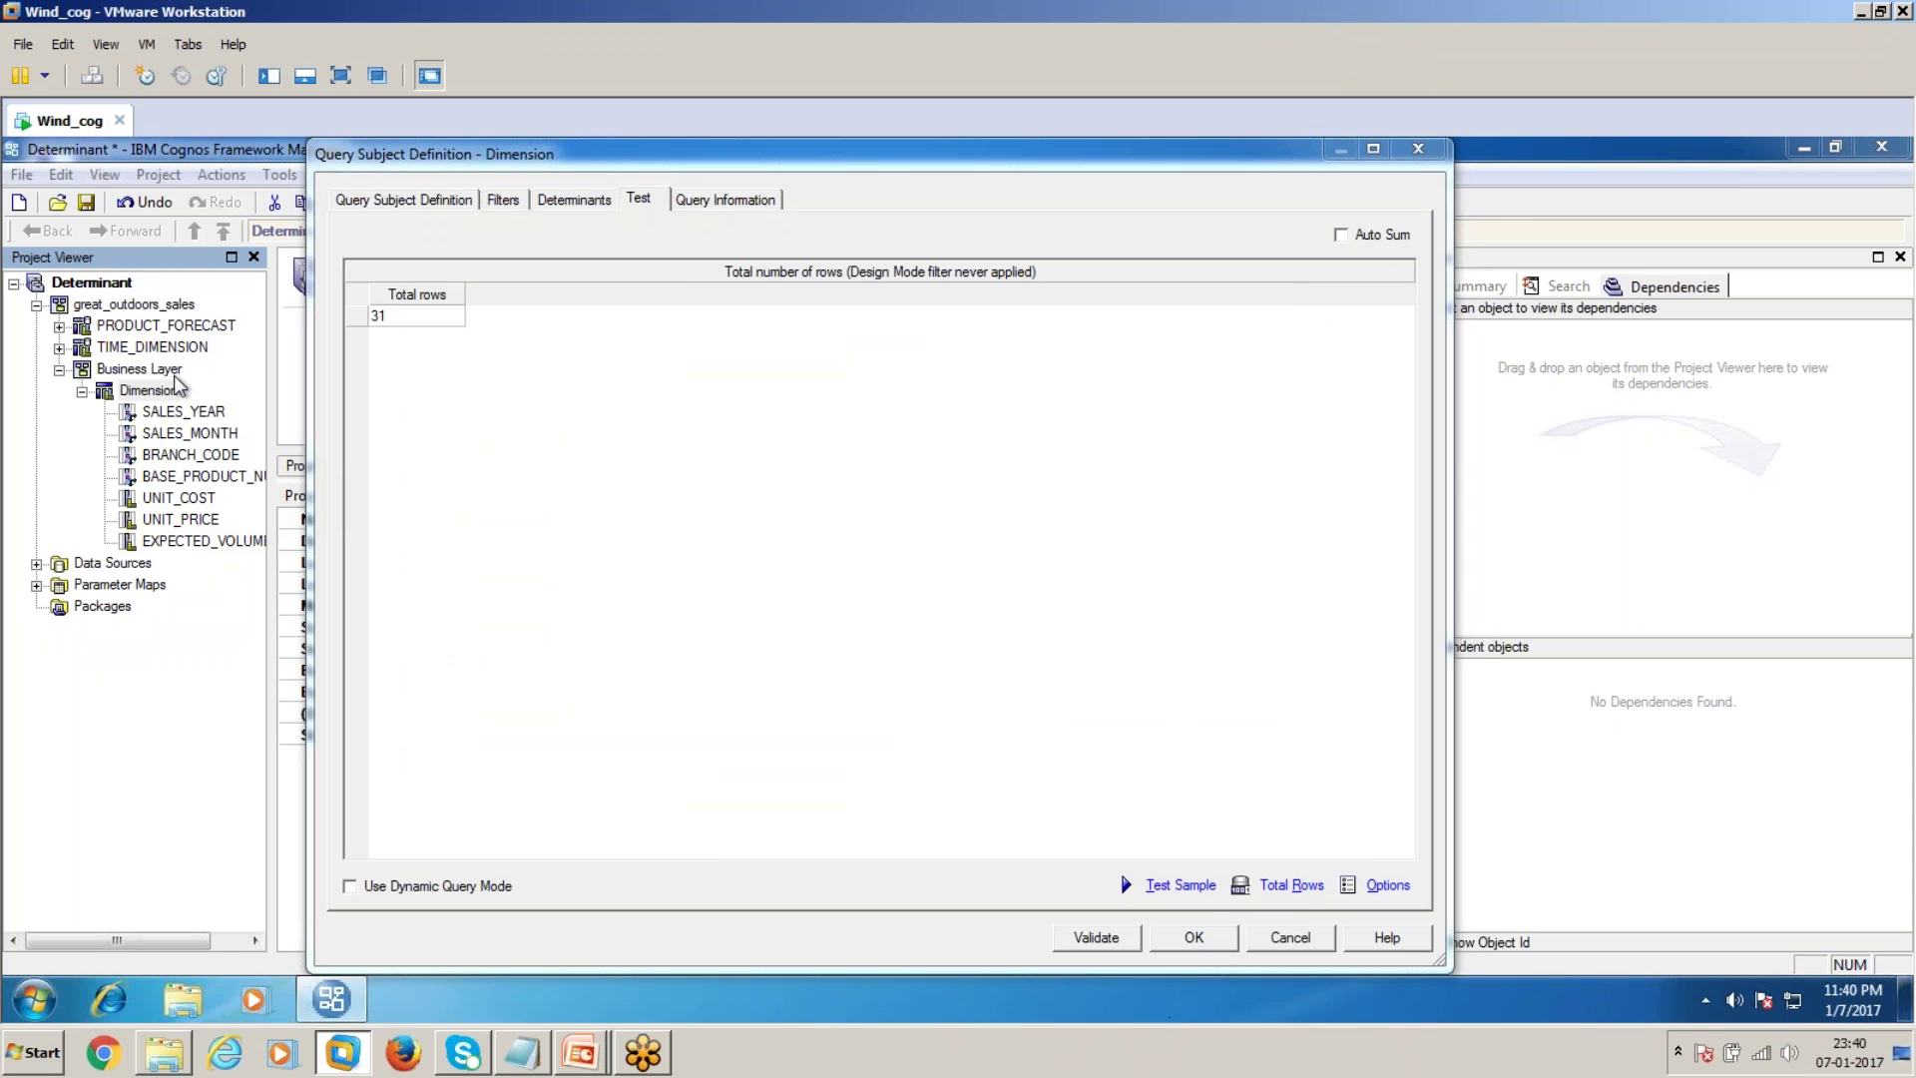
double_click(179, 348)
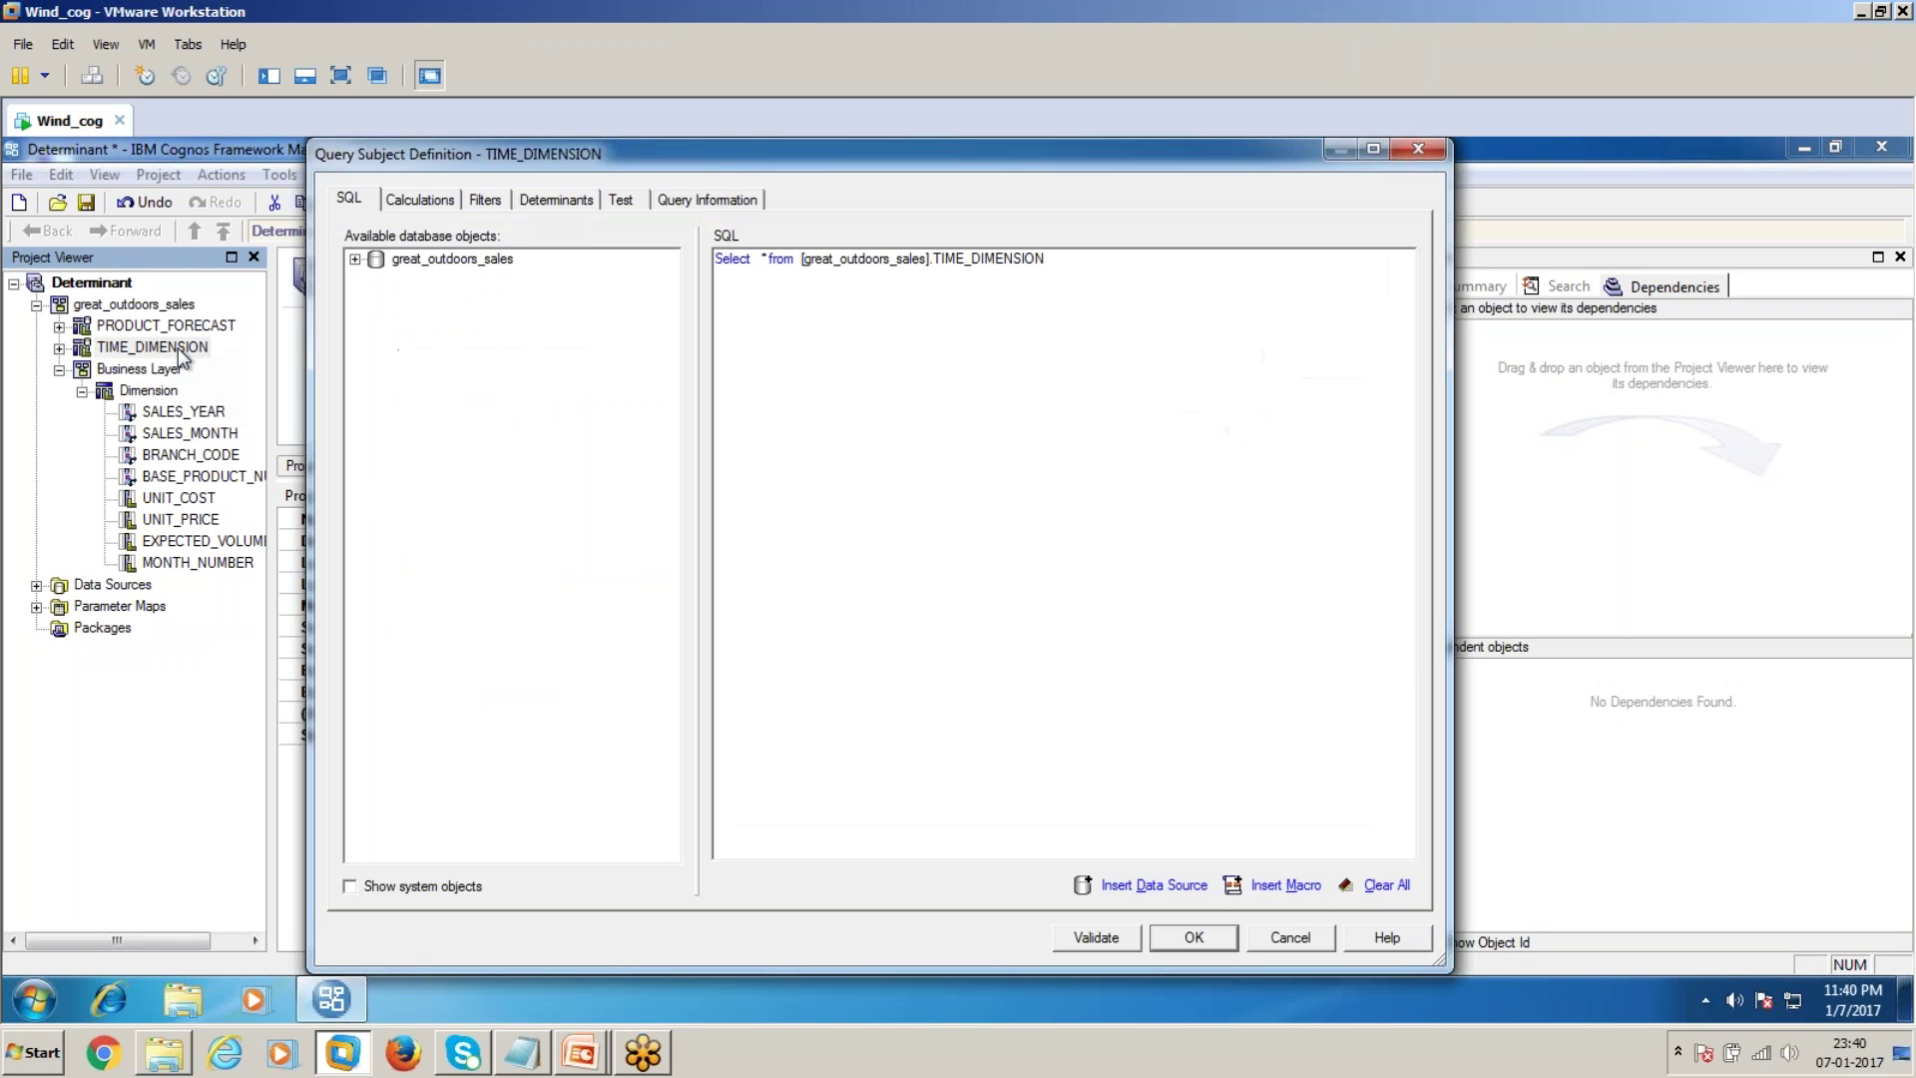
Add a new determinant to TIME_DIMENSION and rename it Month
click(559, 201)
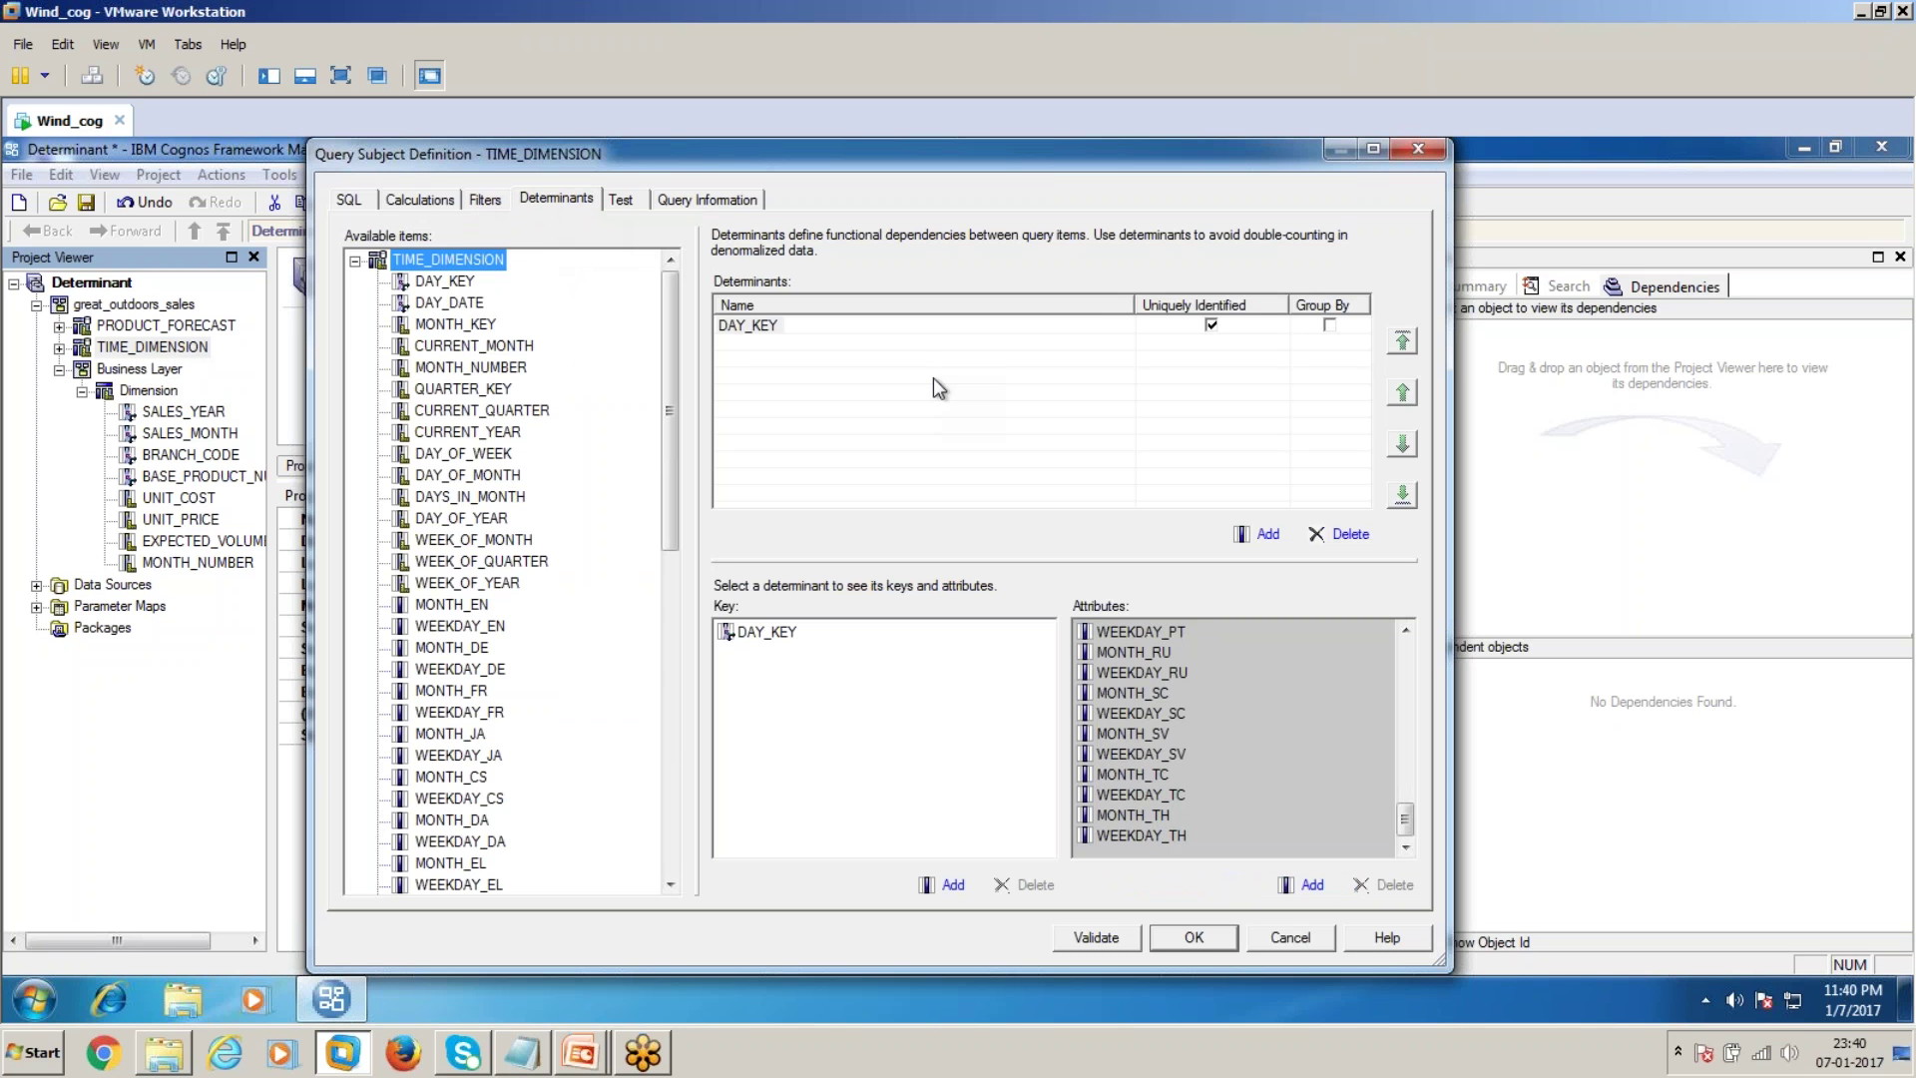
click(1259, 537)
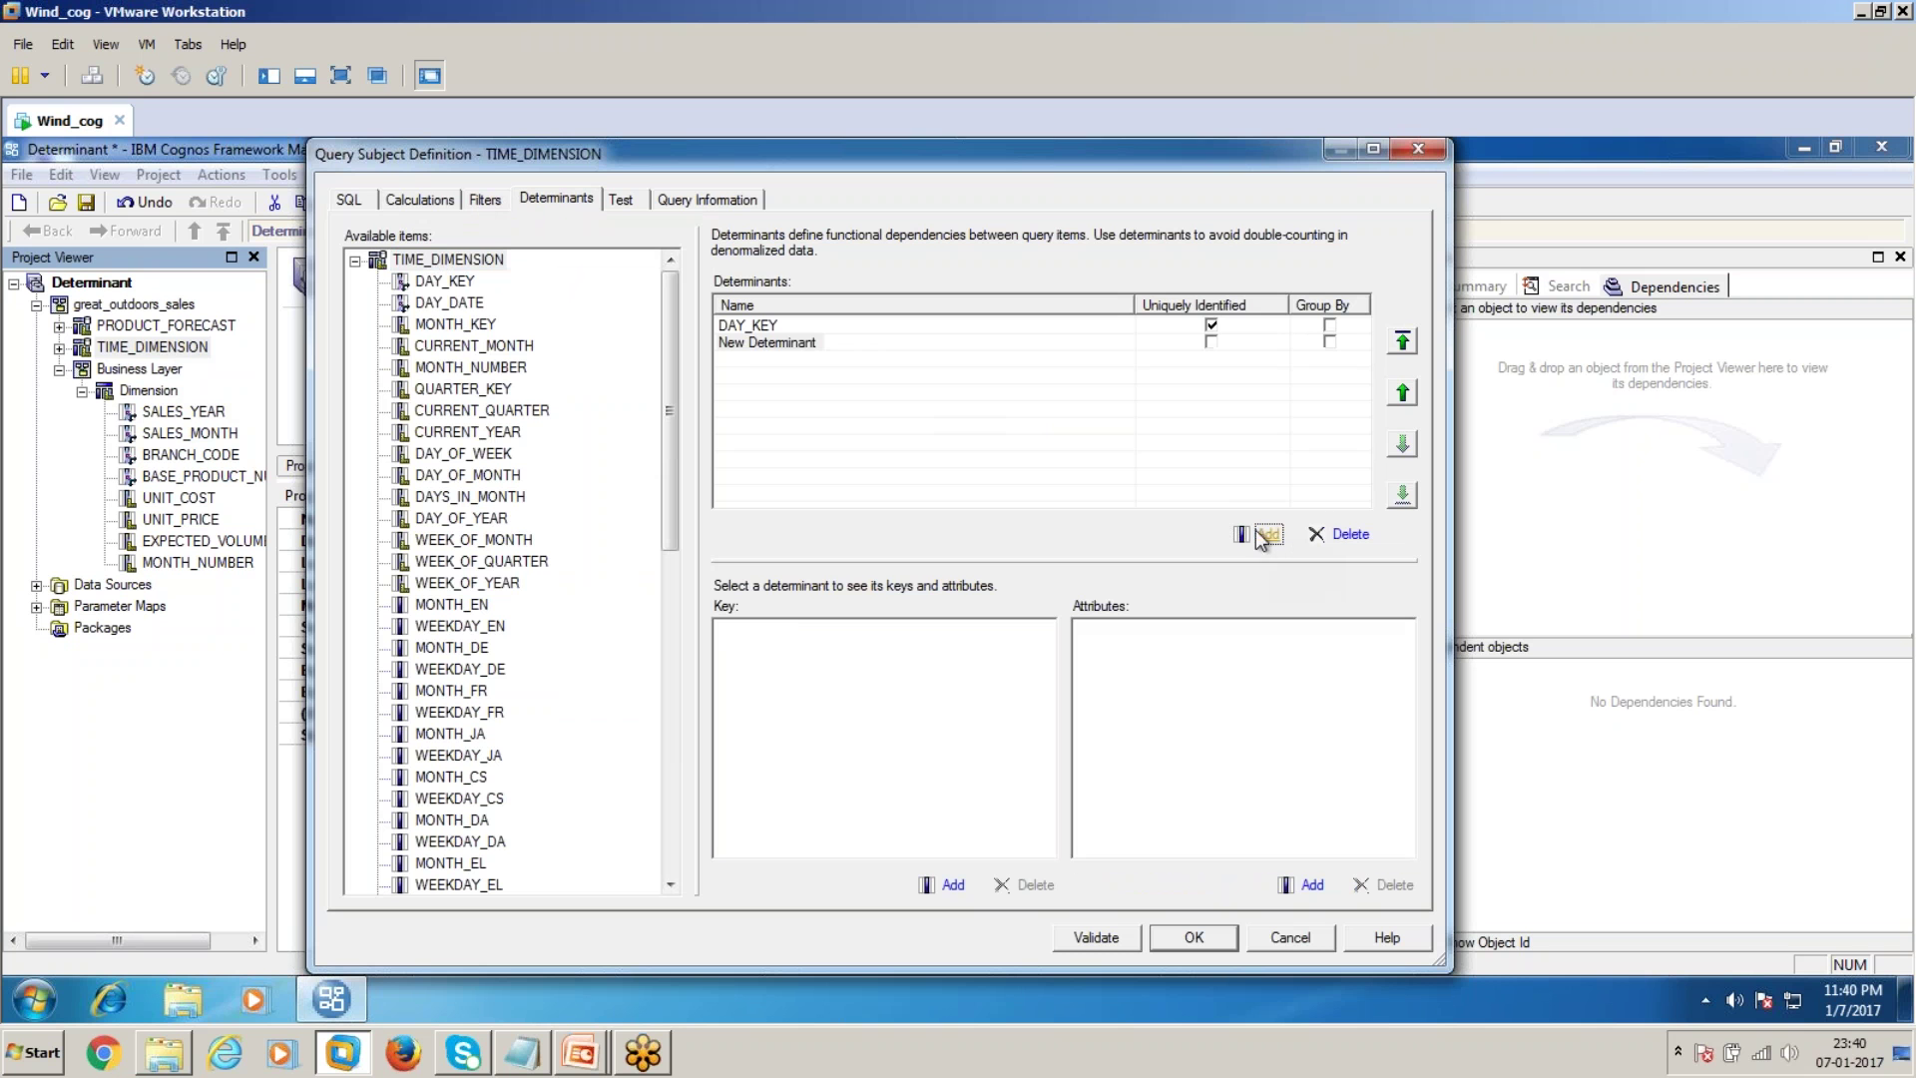
click(753, 343)
right_click(754, 344)
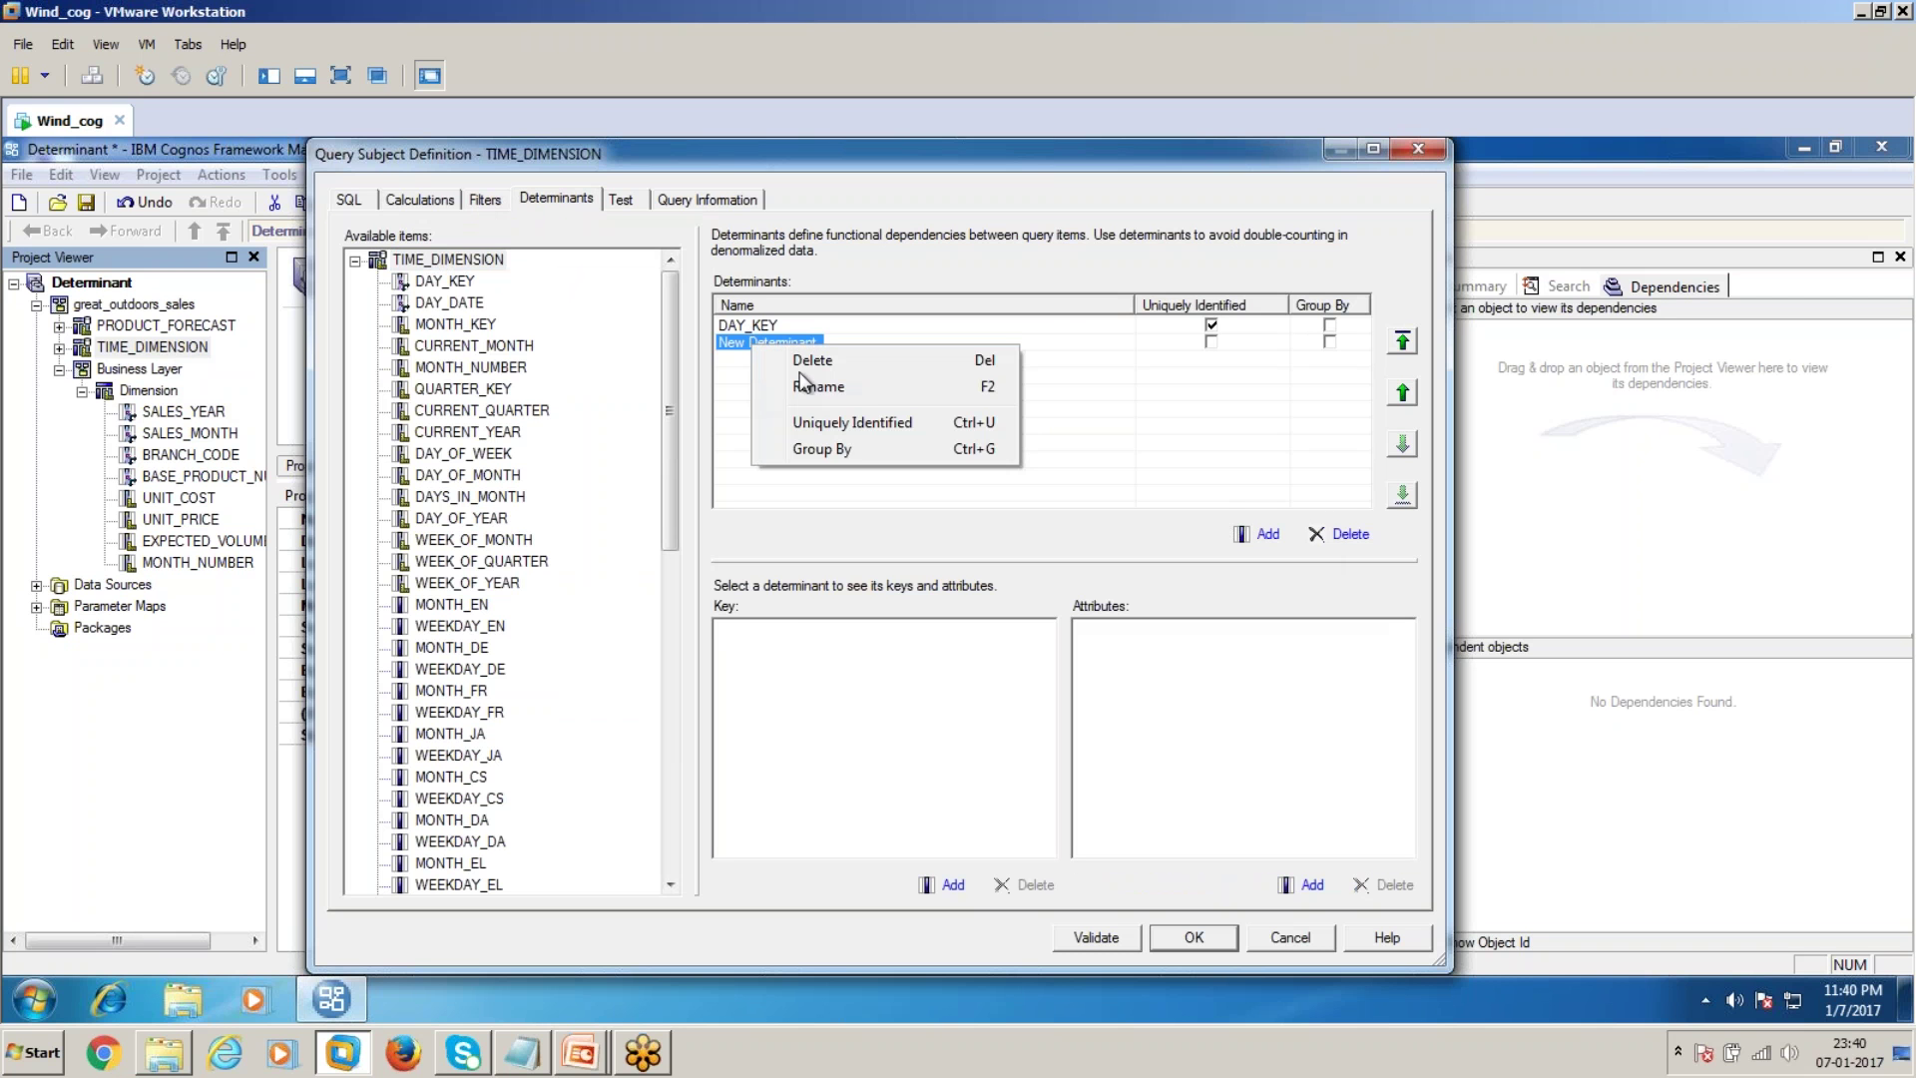
click(808, 386)
text(M)
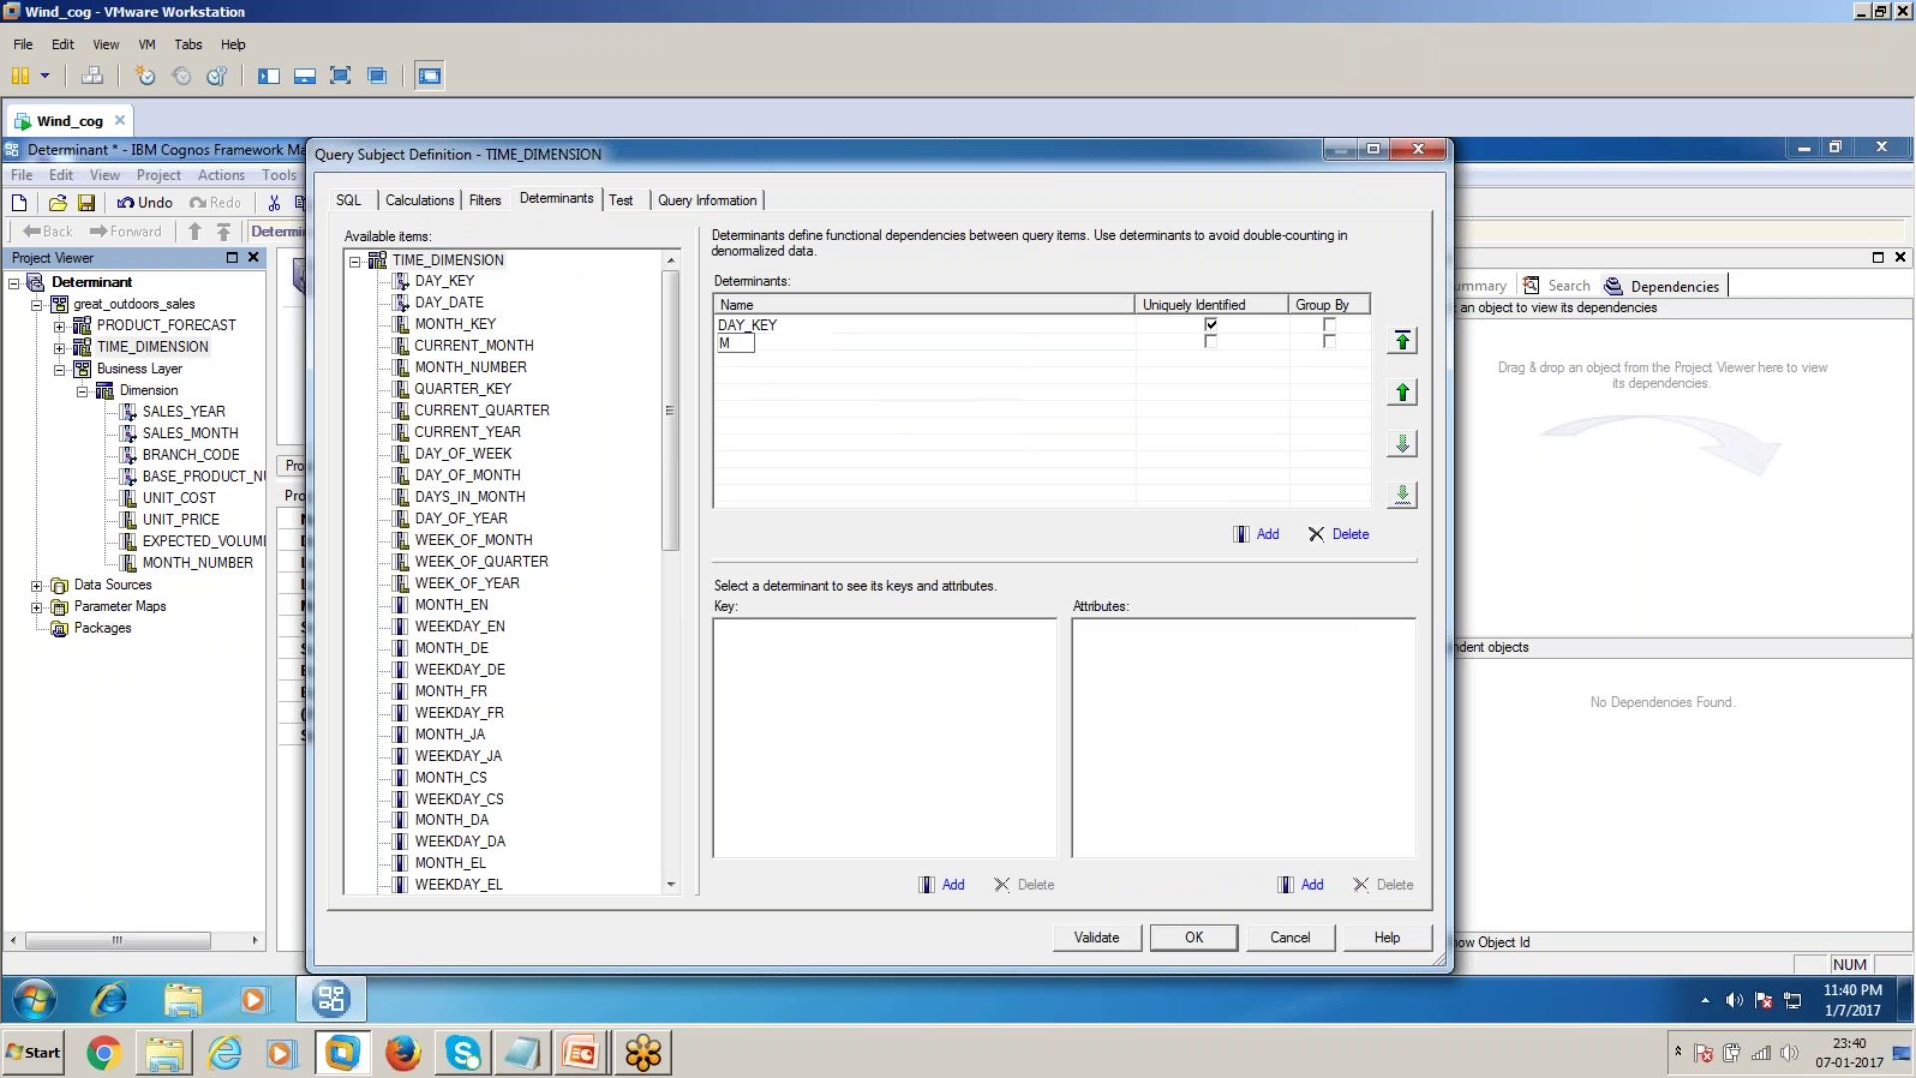
text(aonth)
key(Return)
Move Month above DAY_KEY, key it on CURRENT_YEAR and MONTH_NUMBER with Group By, and apply
click(741, 345)
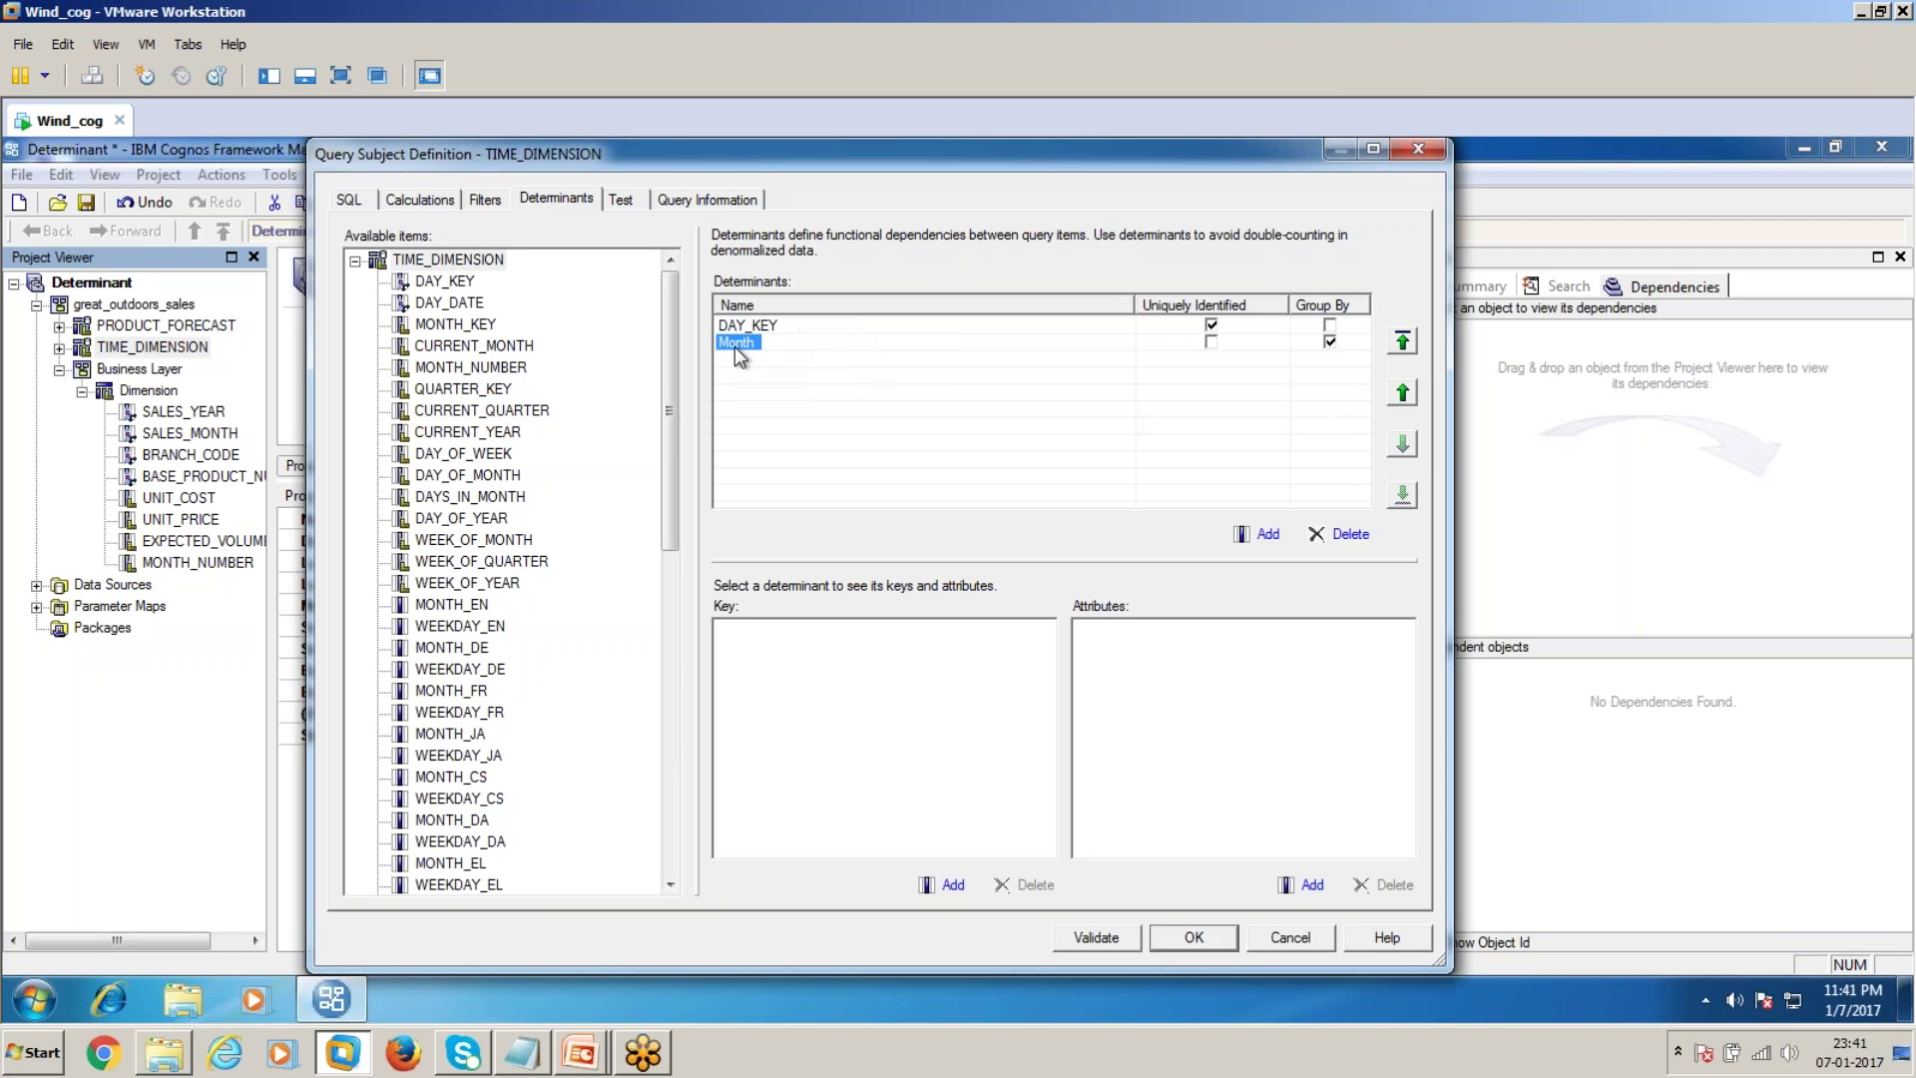
click(1402, 343)
drag(489, 432, 758, 684)
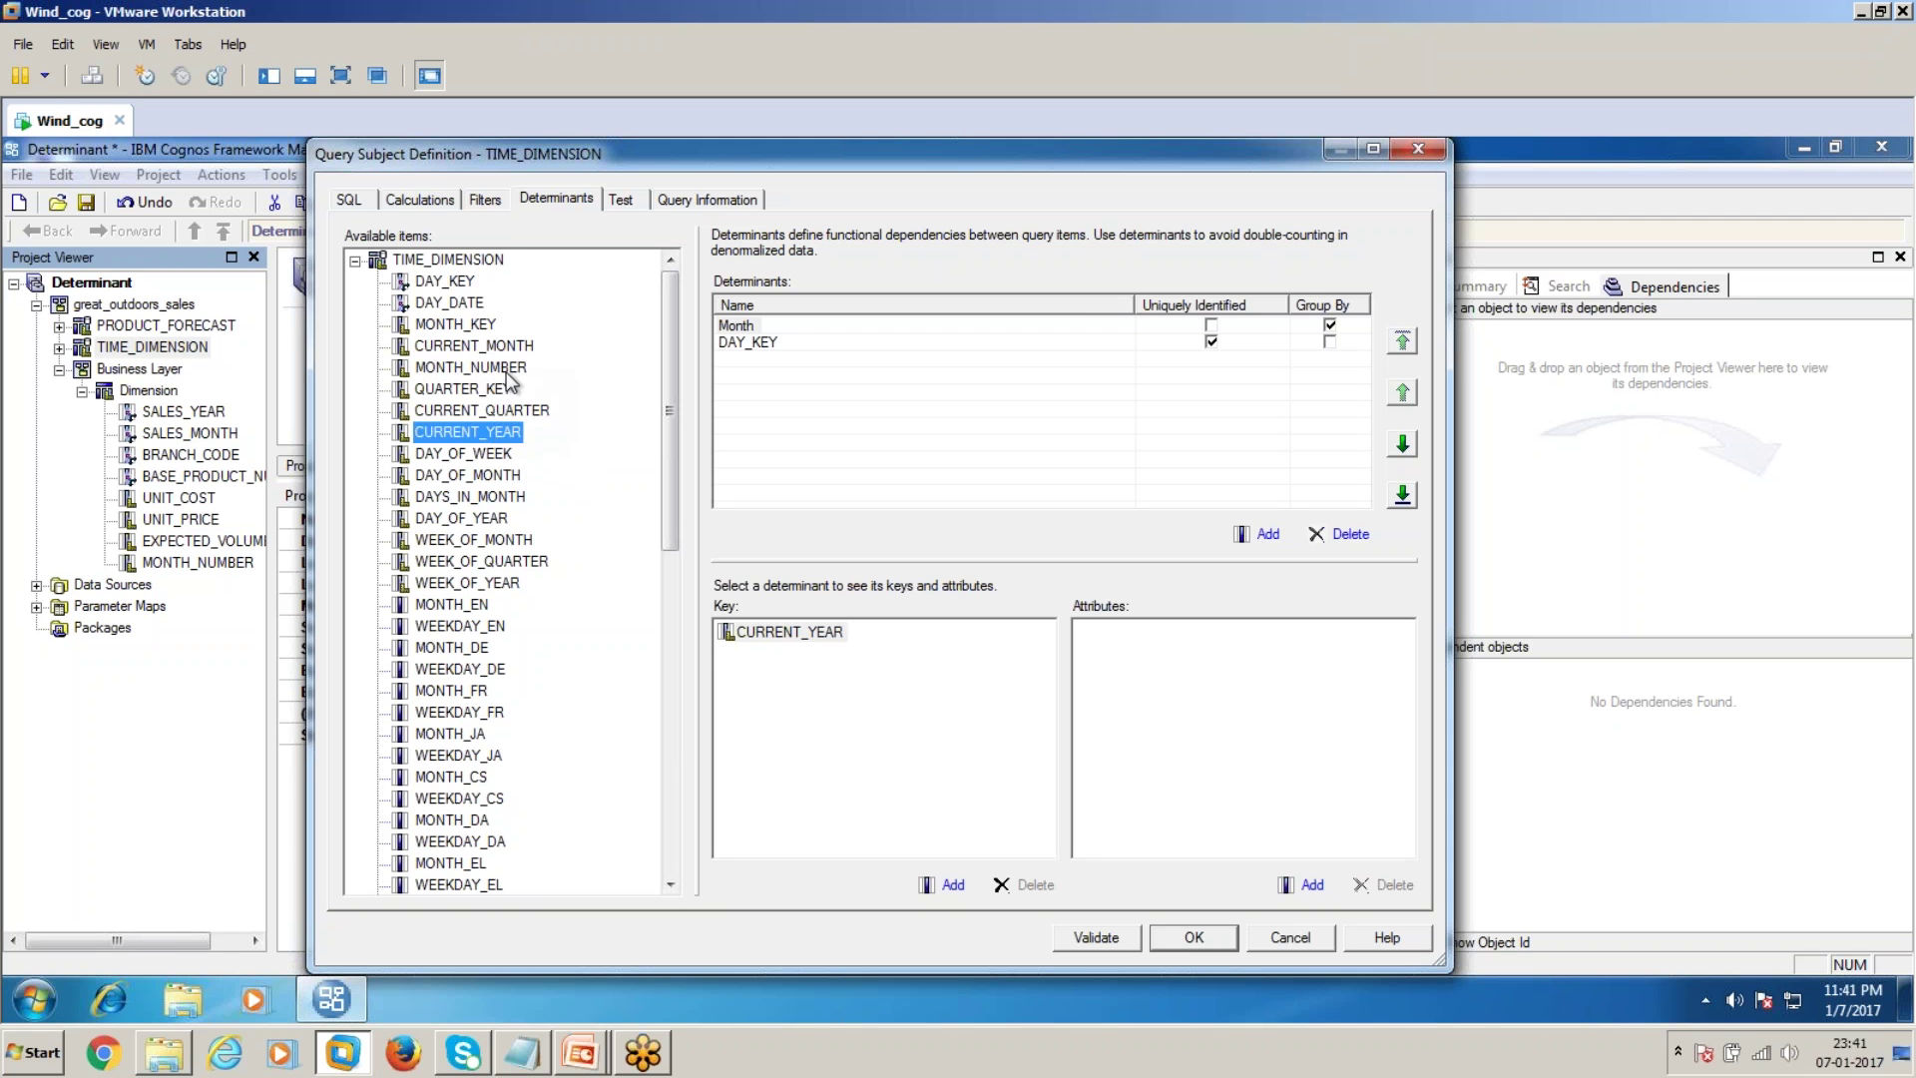
drag(507, 370, 770, 687)
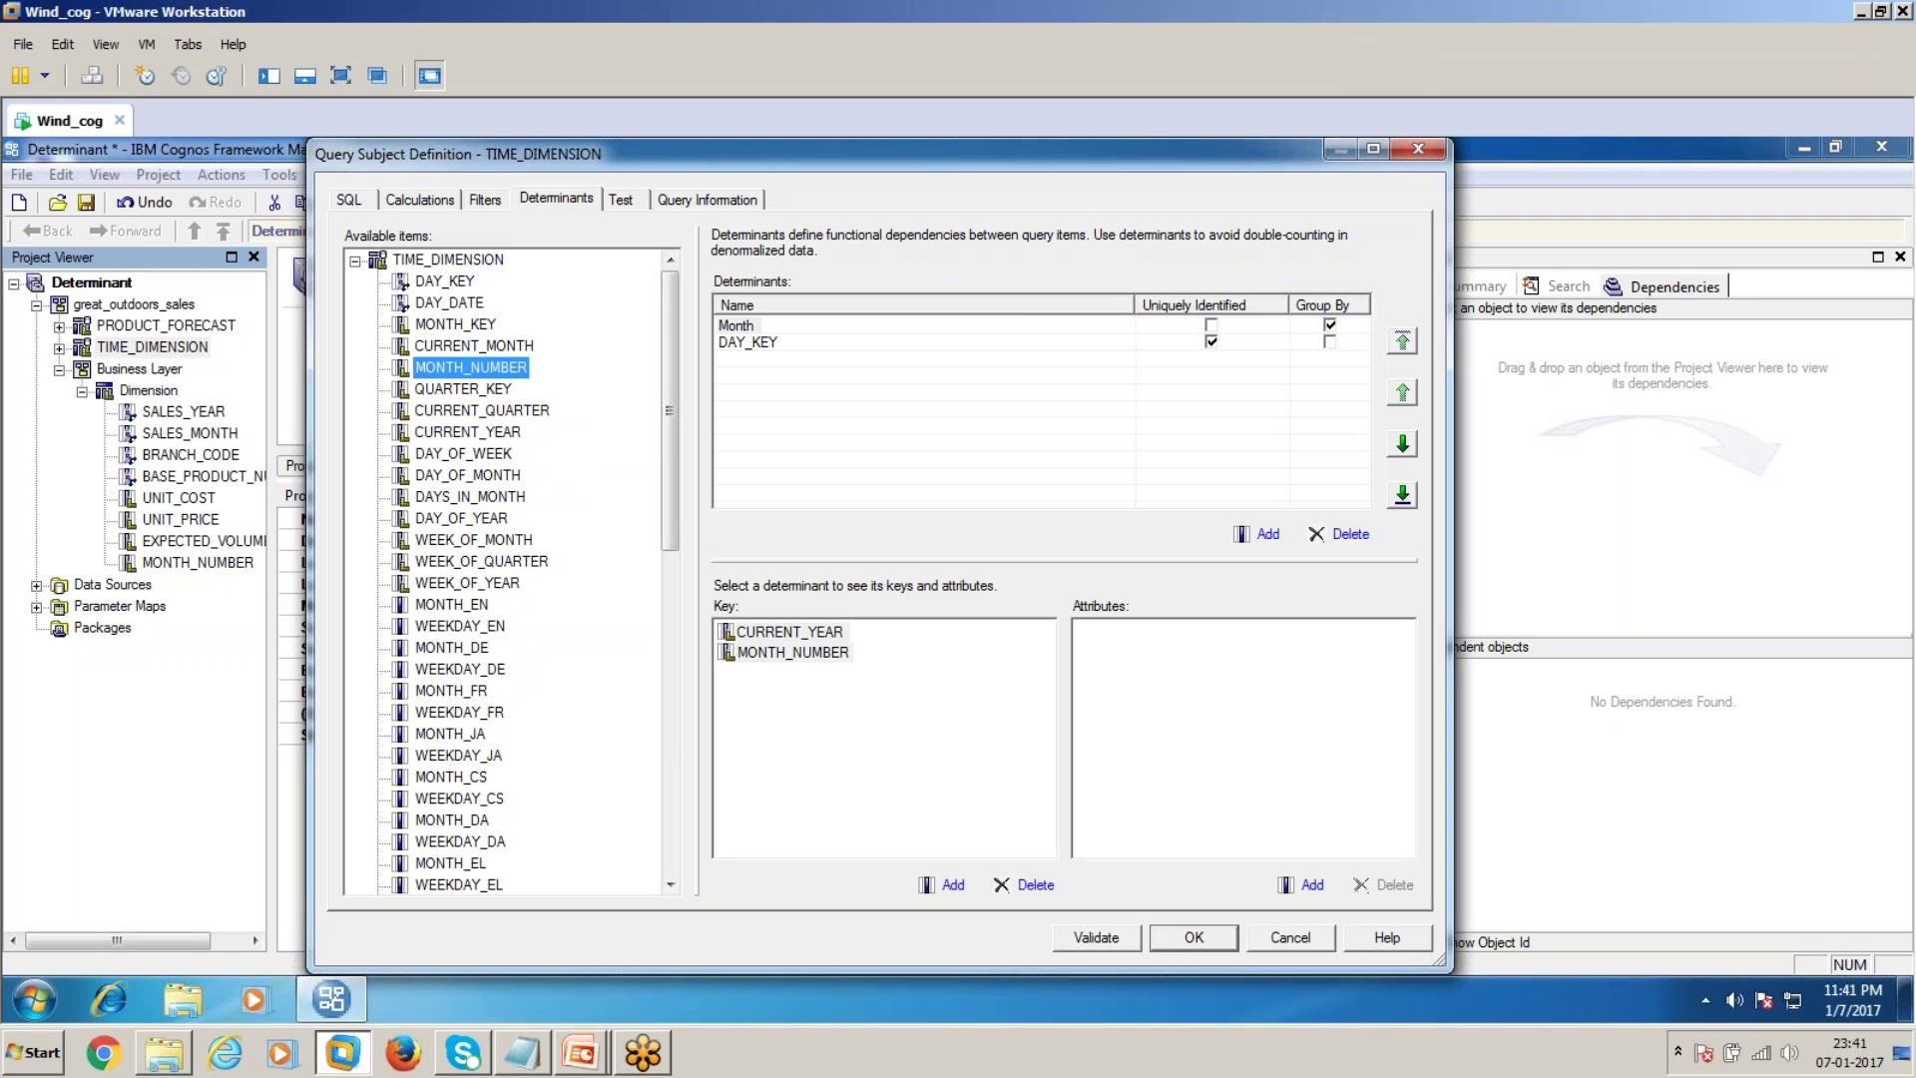
click(758, 652)
key(Delete)
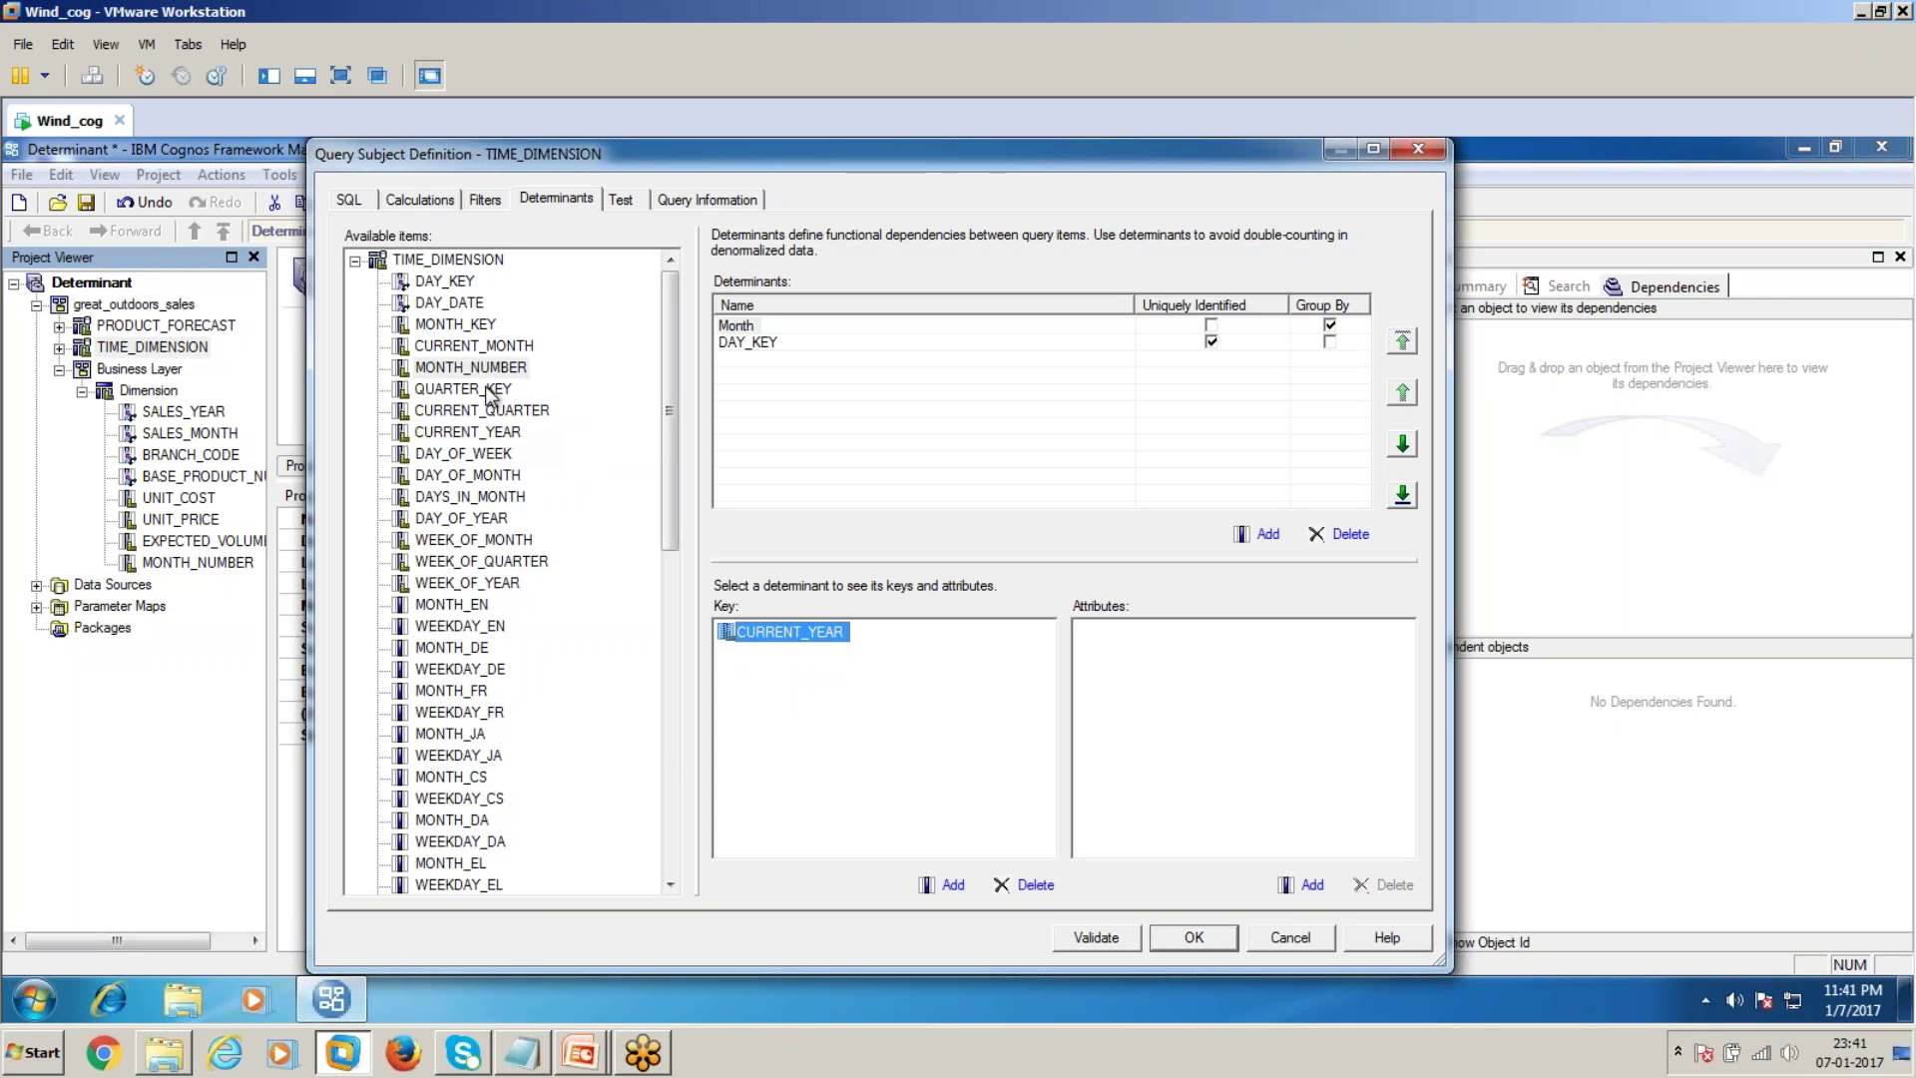
drag(494, 372, 786, 686)
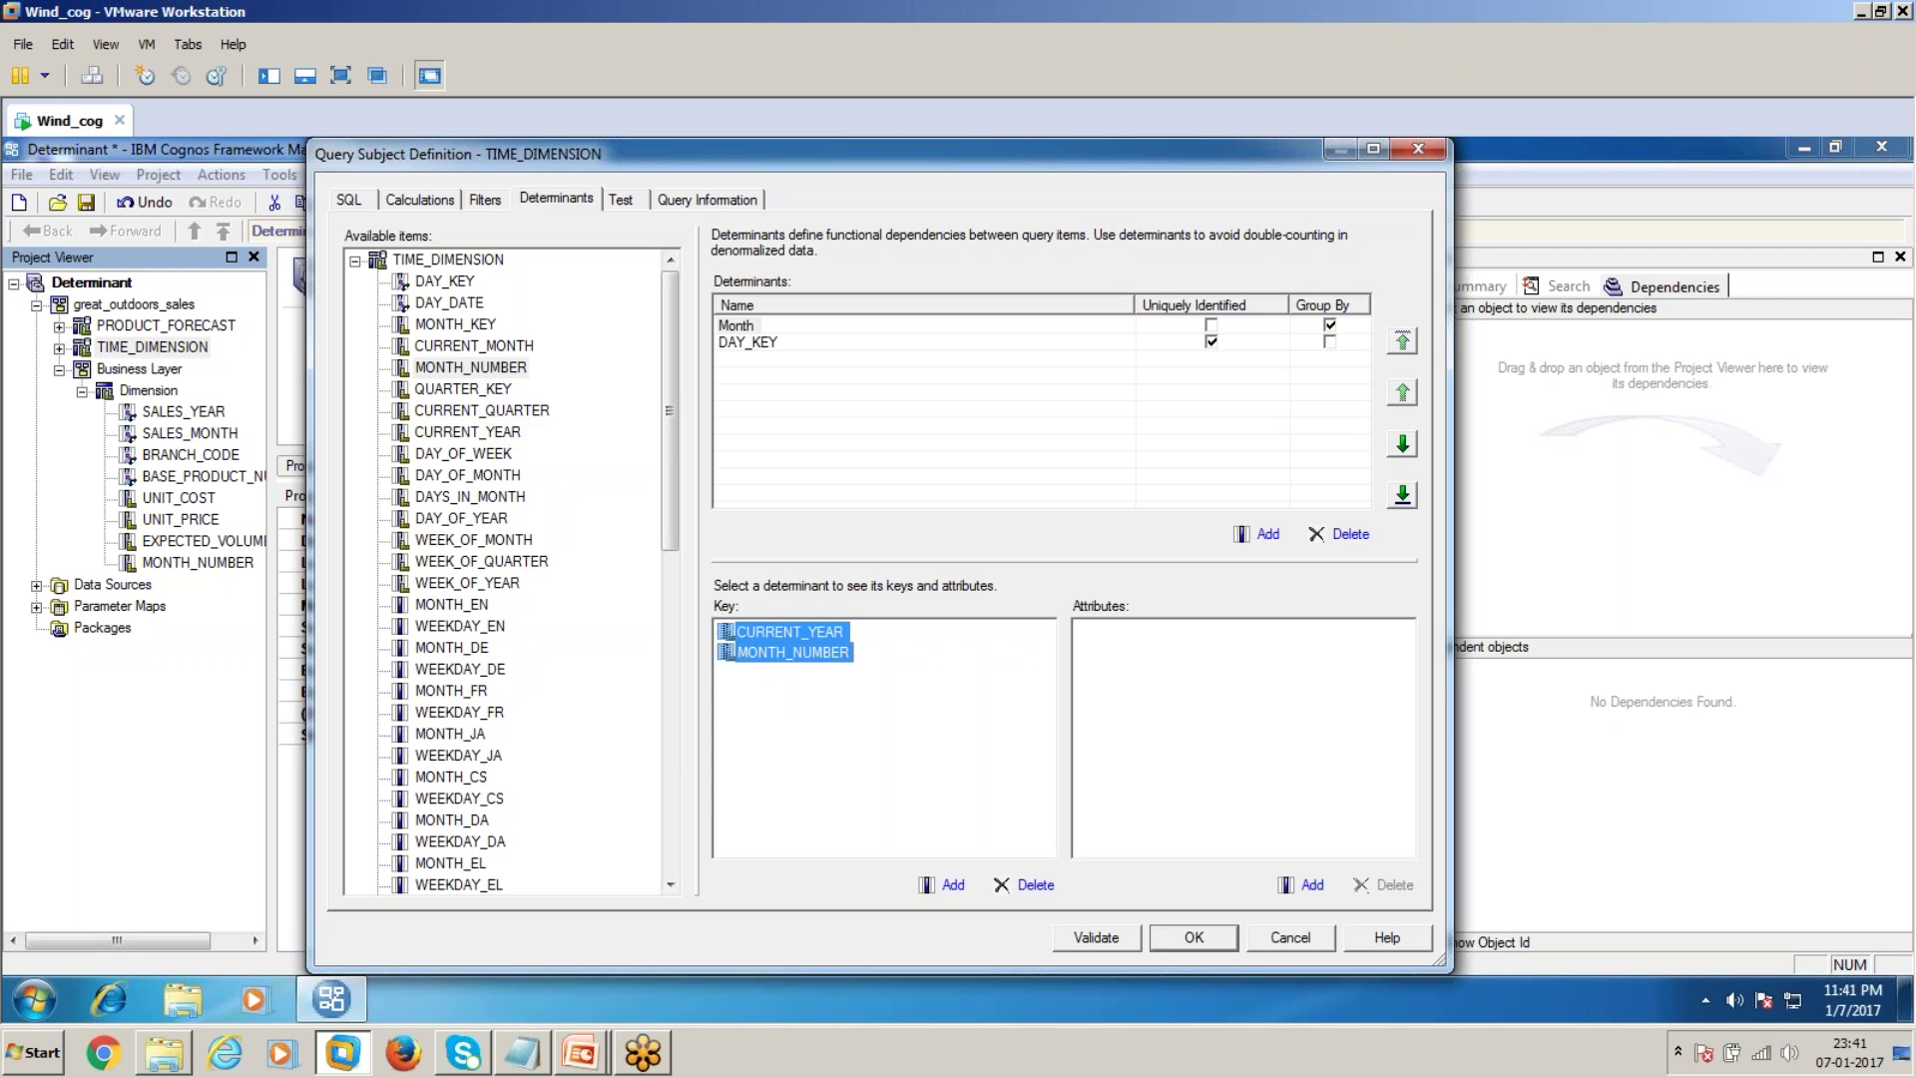
click(767, 710)
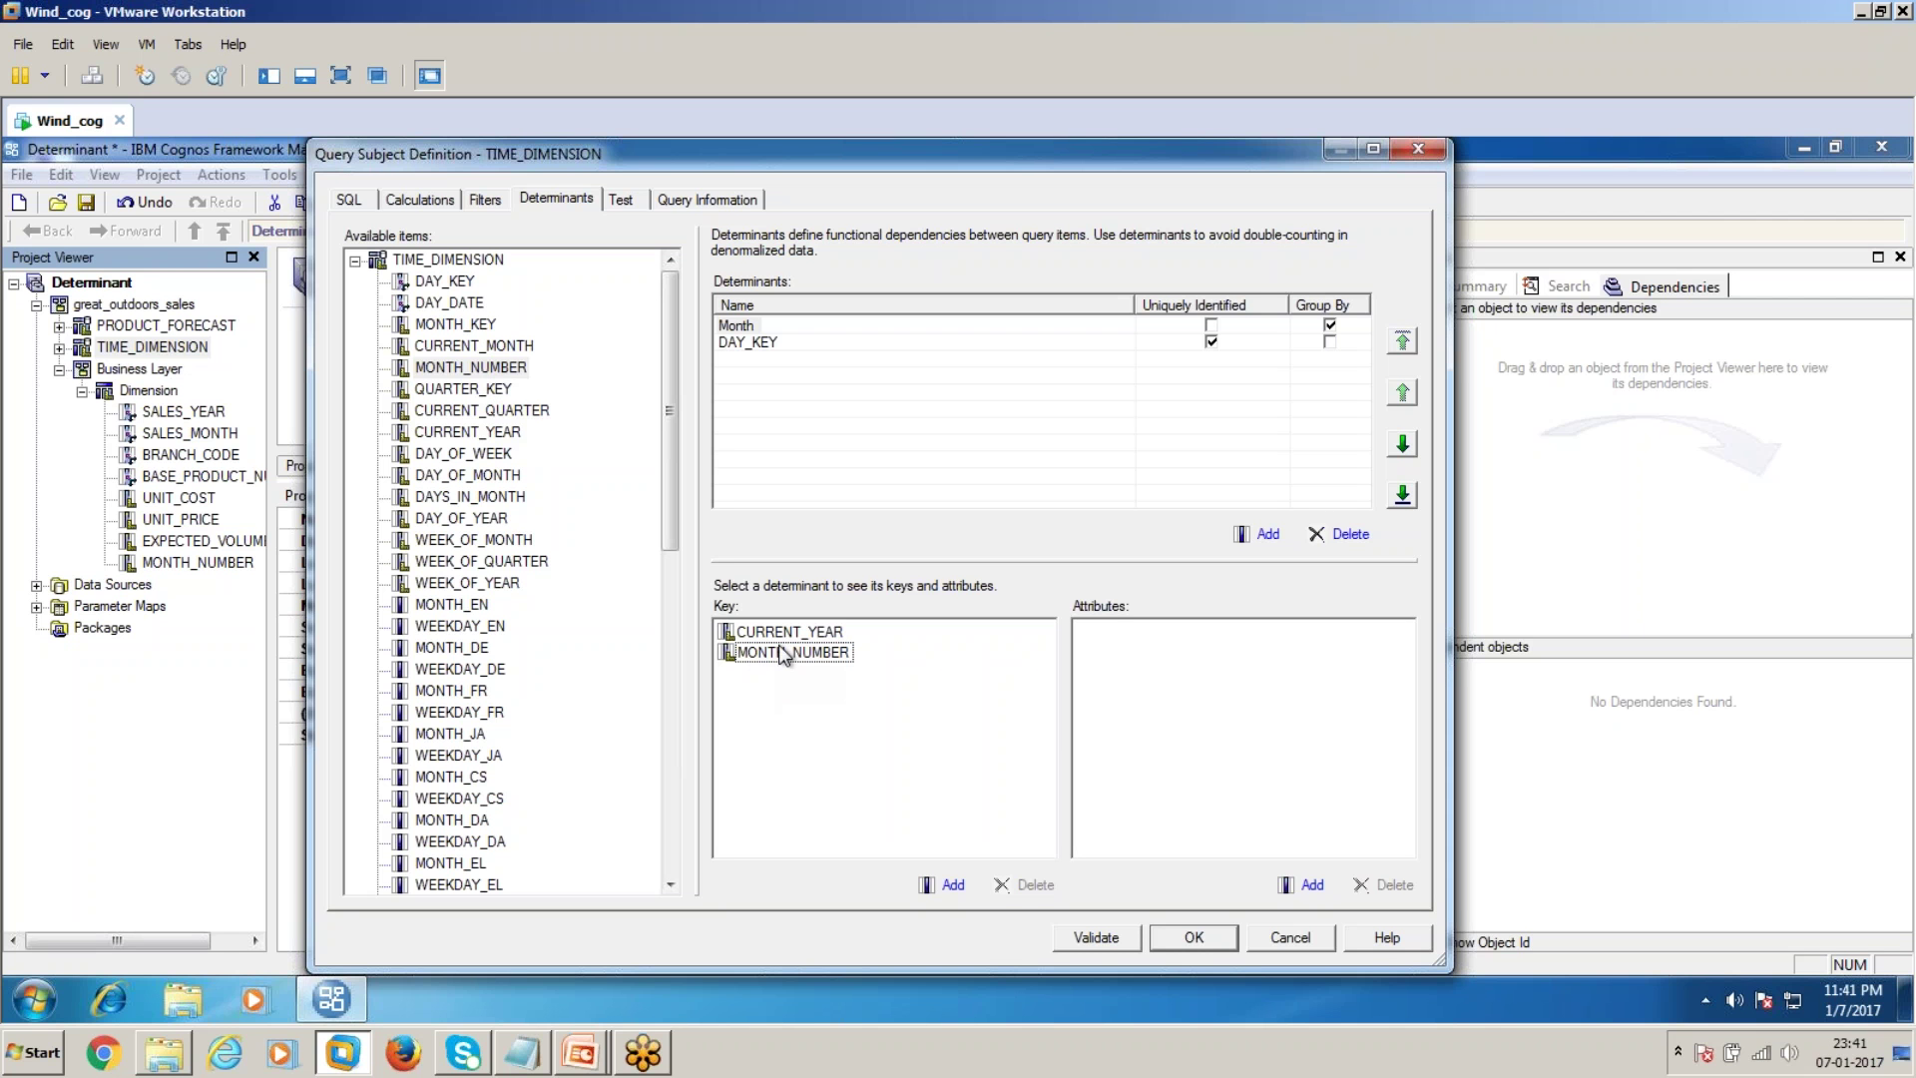
click(1191, 944)
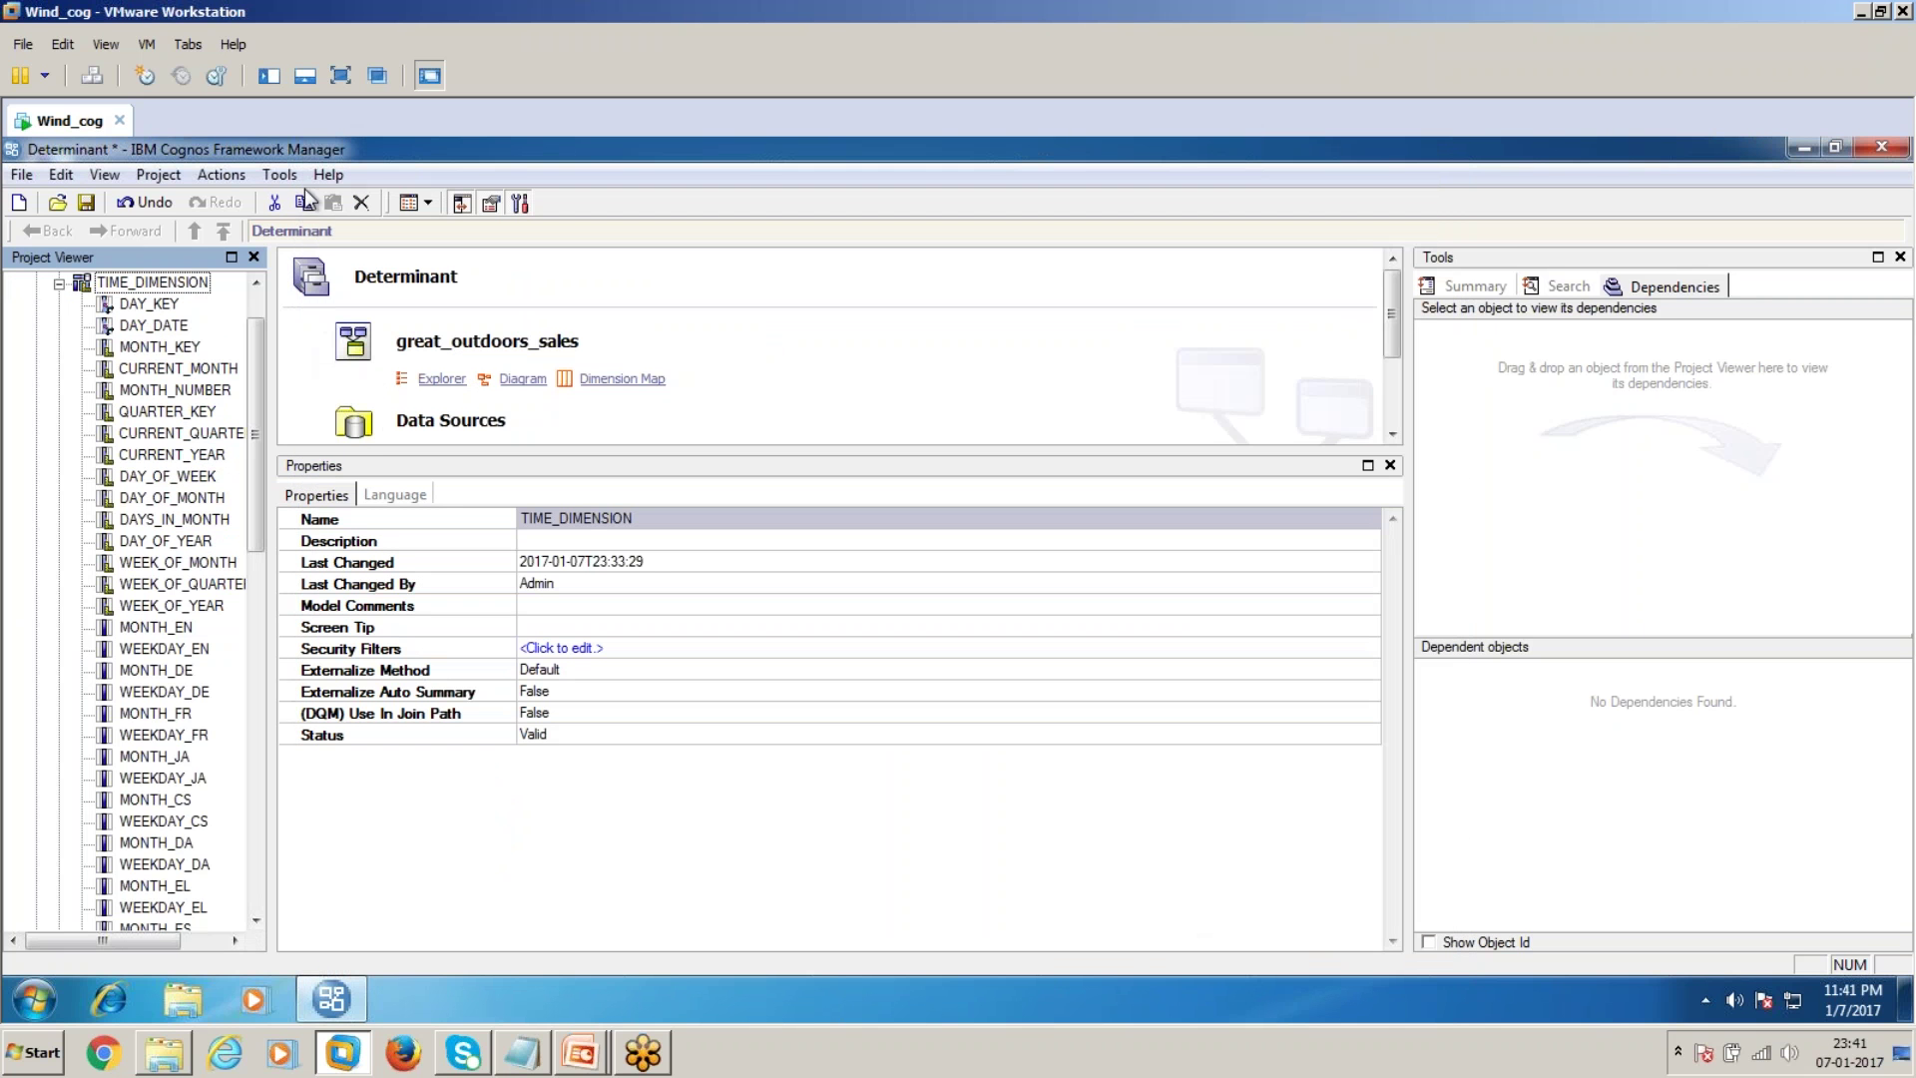
Sample-test Dimension and highlight its single 2004 result row with MONTH_NUMBER 1
scroll(171, 292, up, 1)
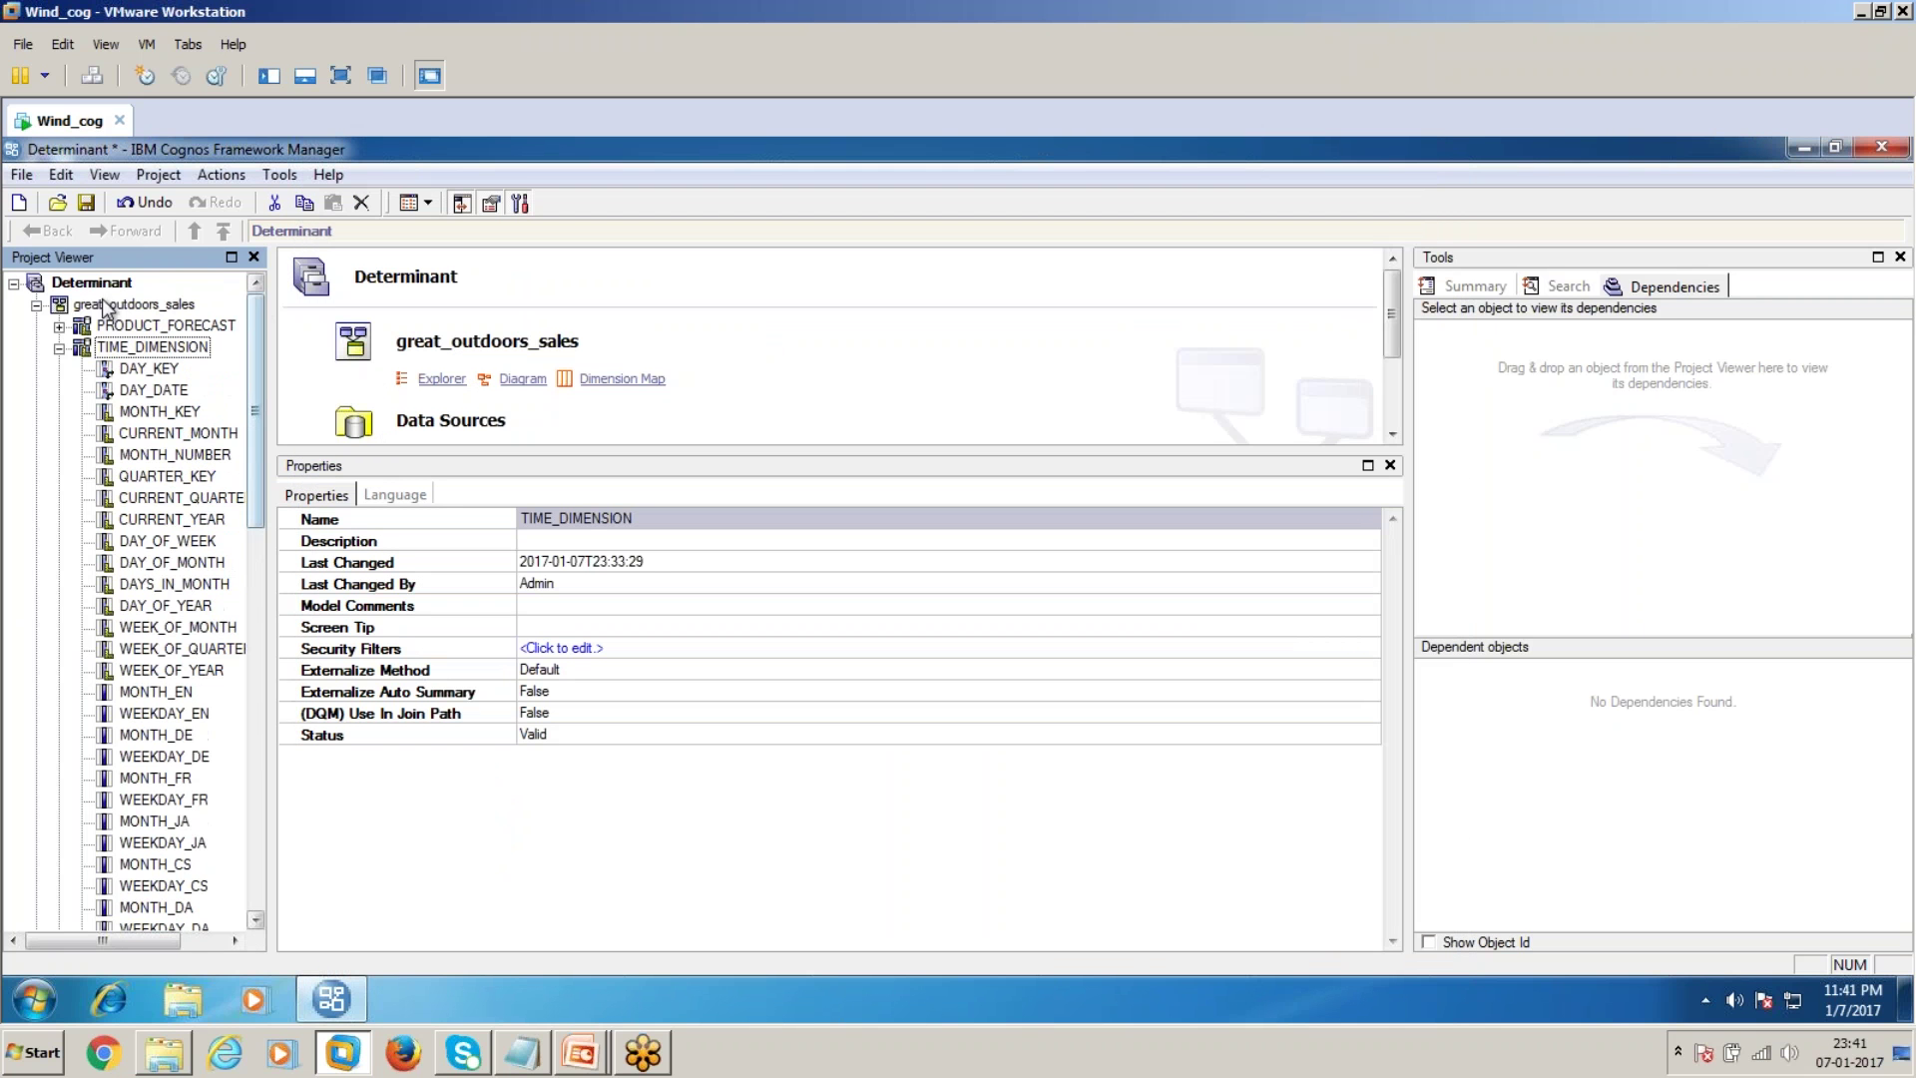
click(62, 346)
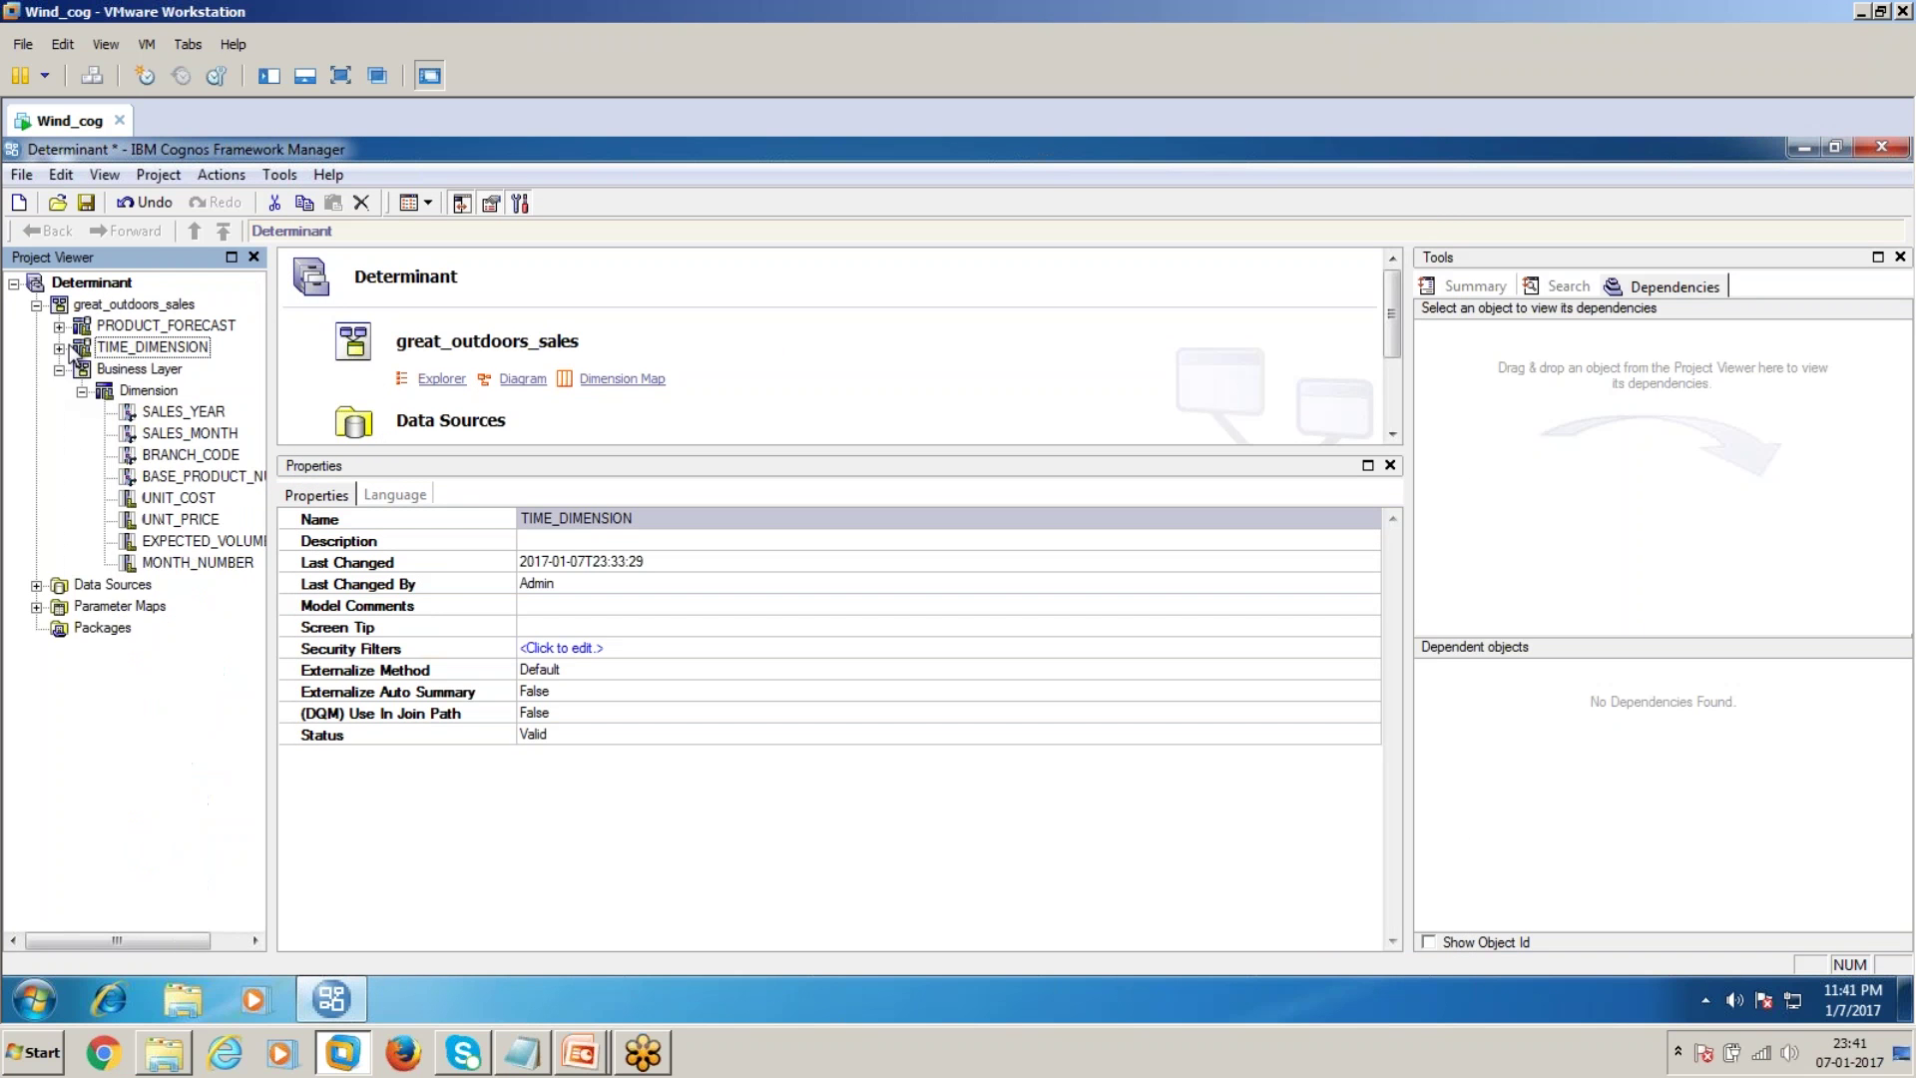
double_click(158, 391)
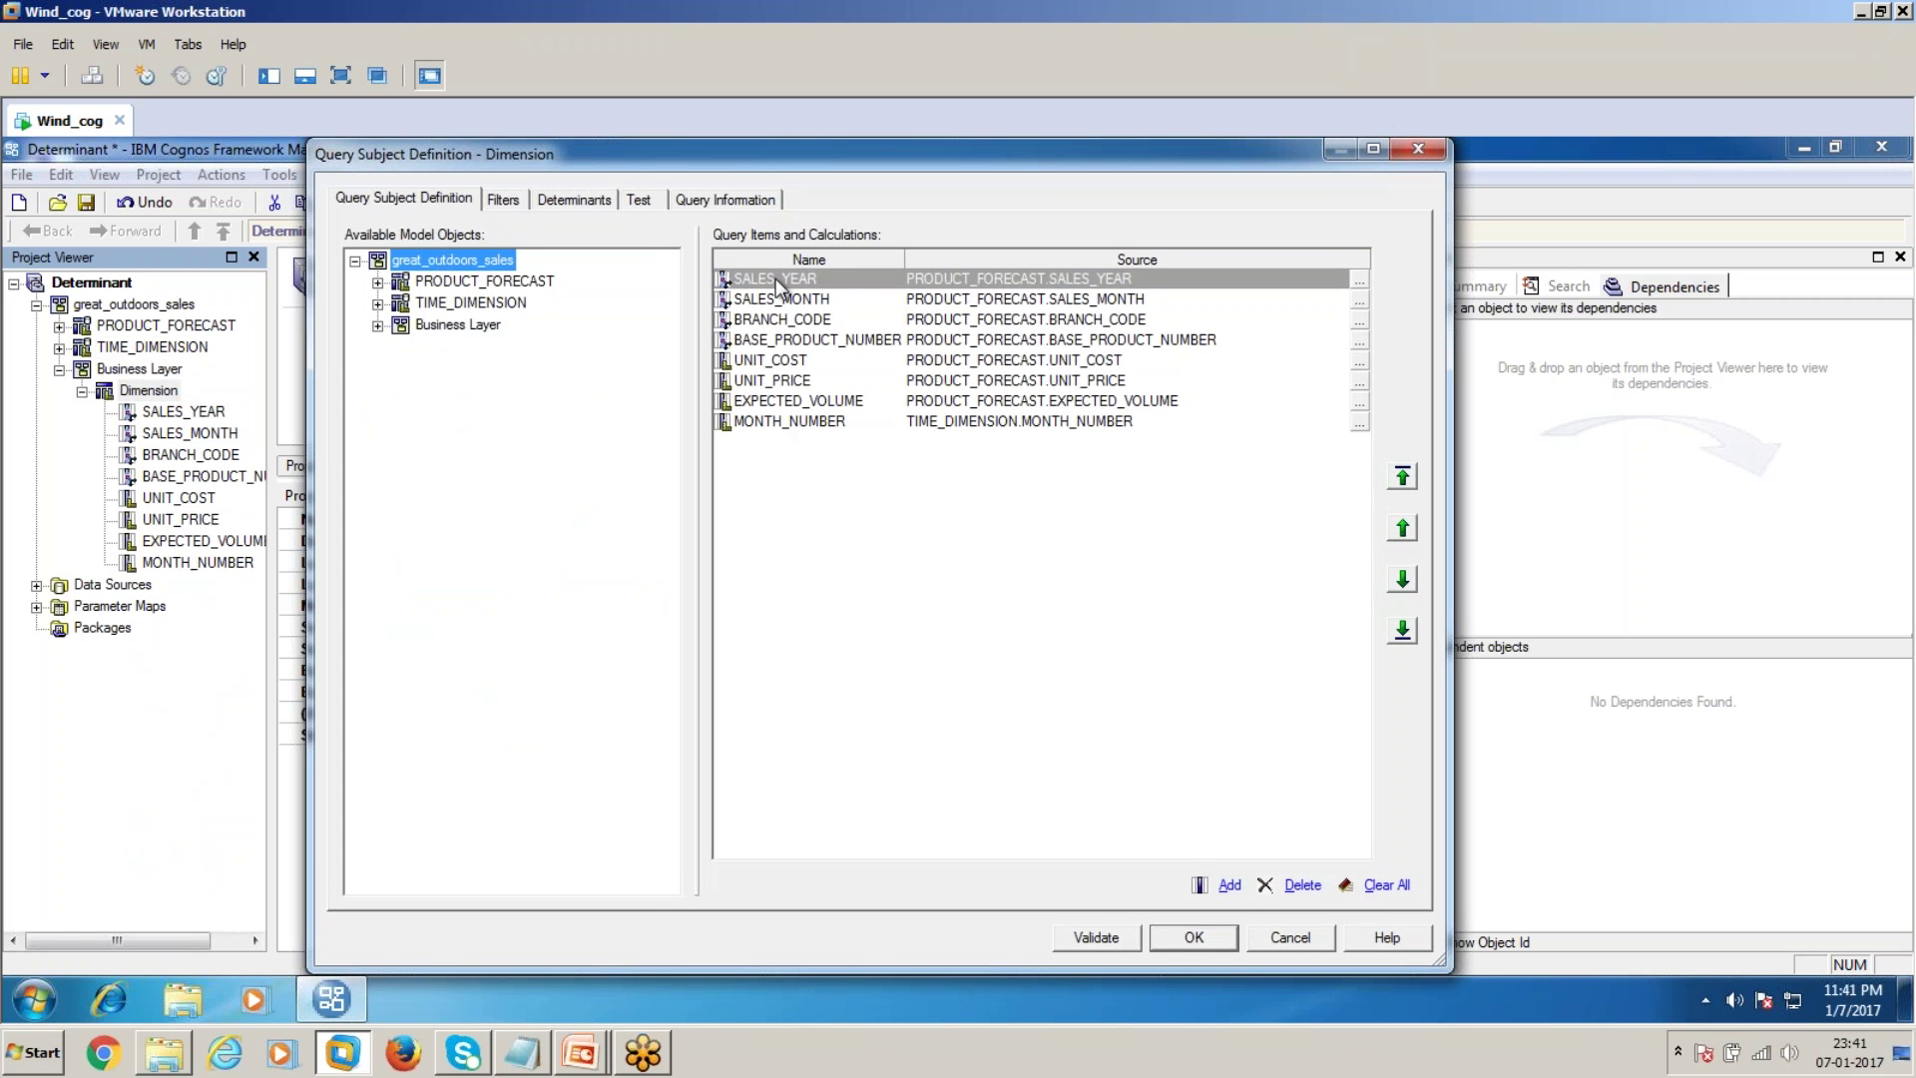
click(646, 202)
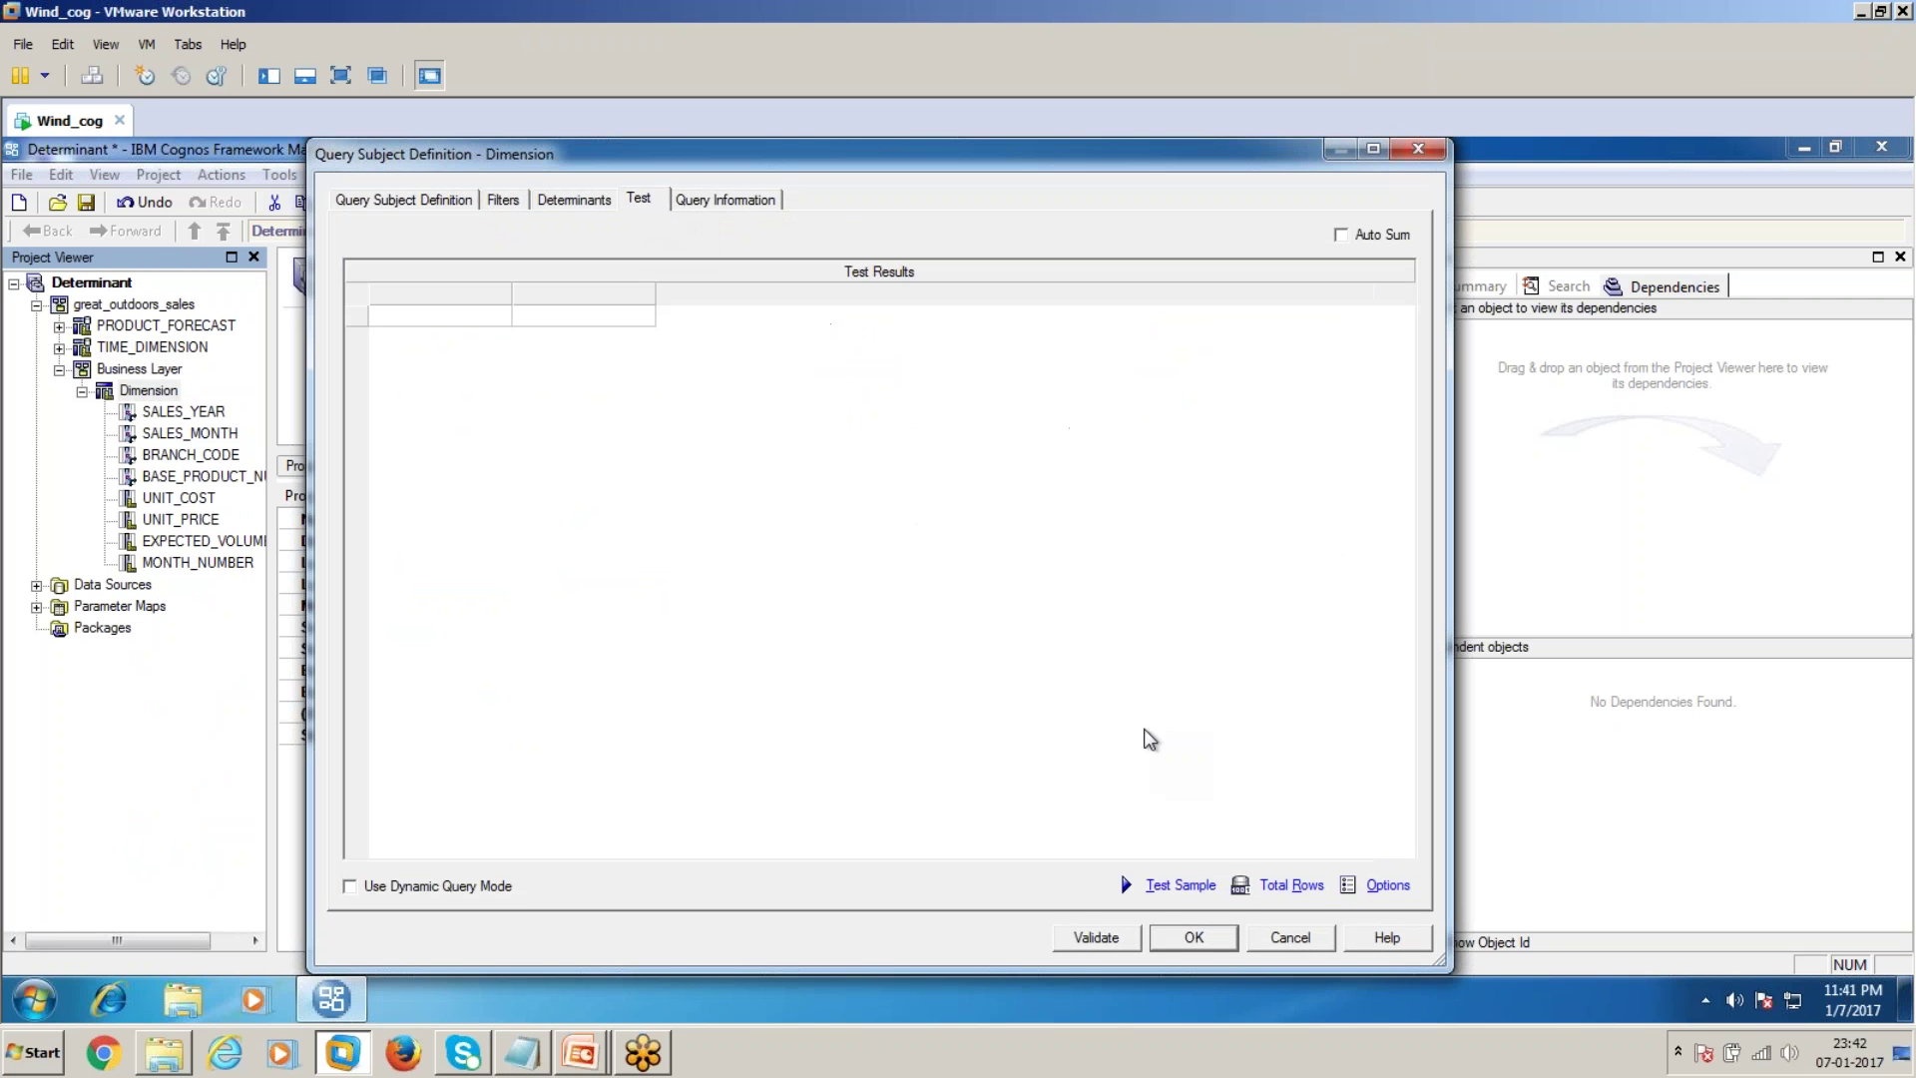
click(1184, 882)
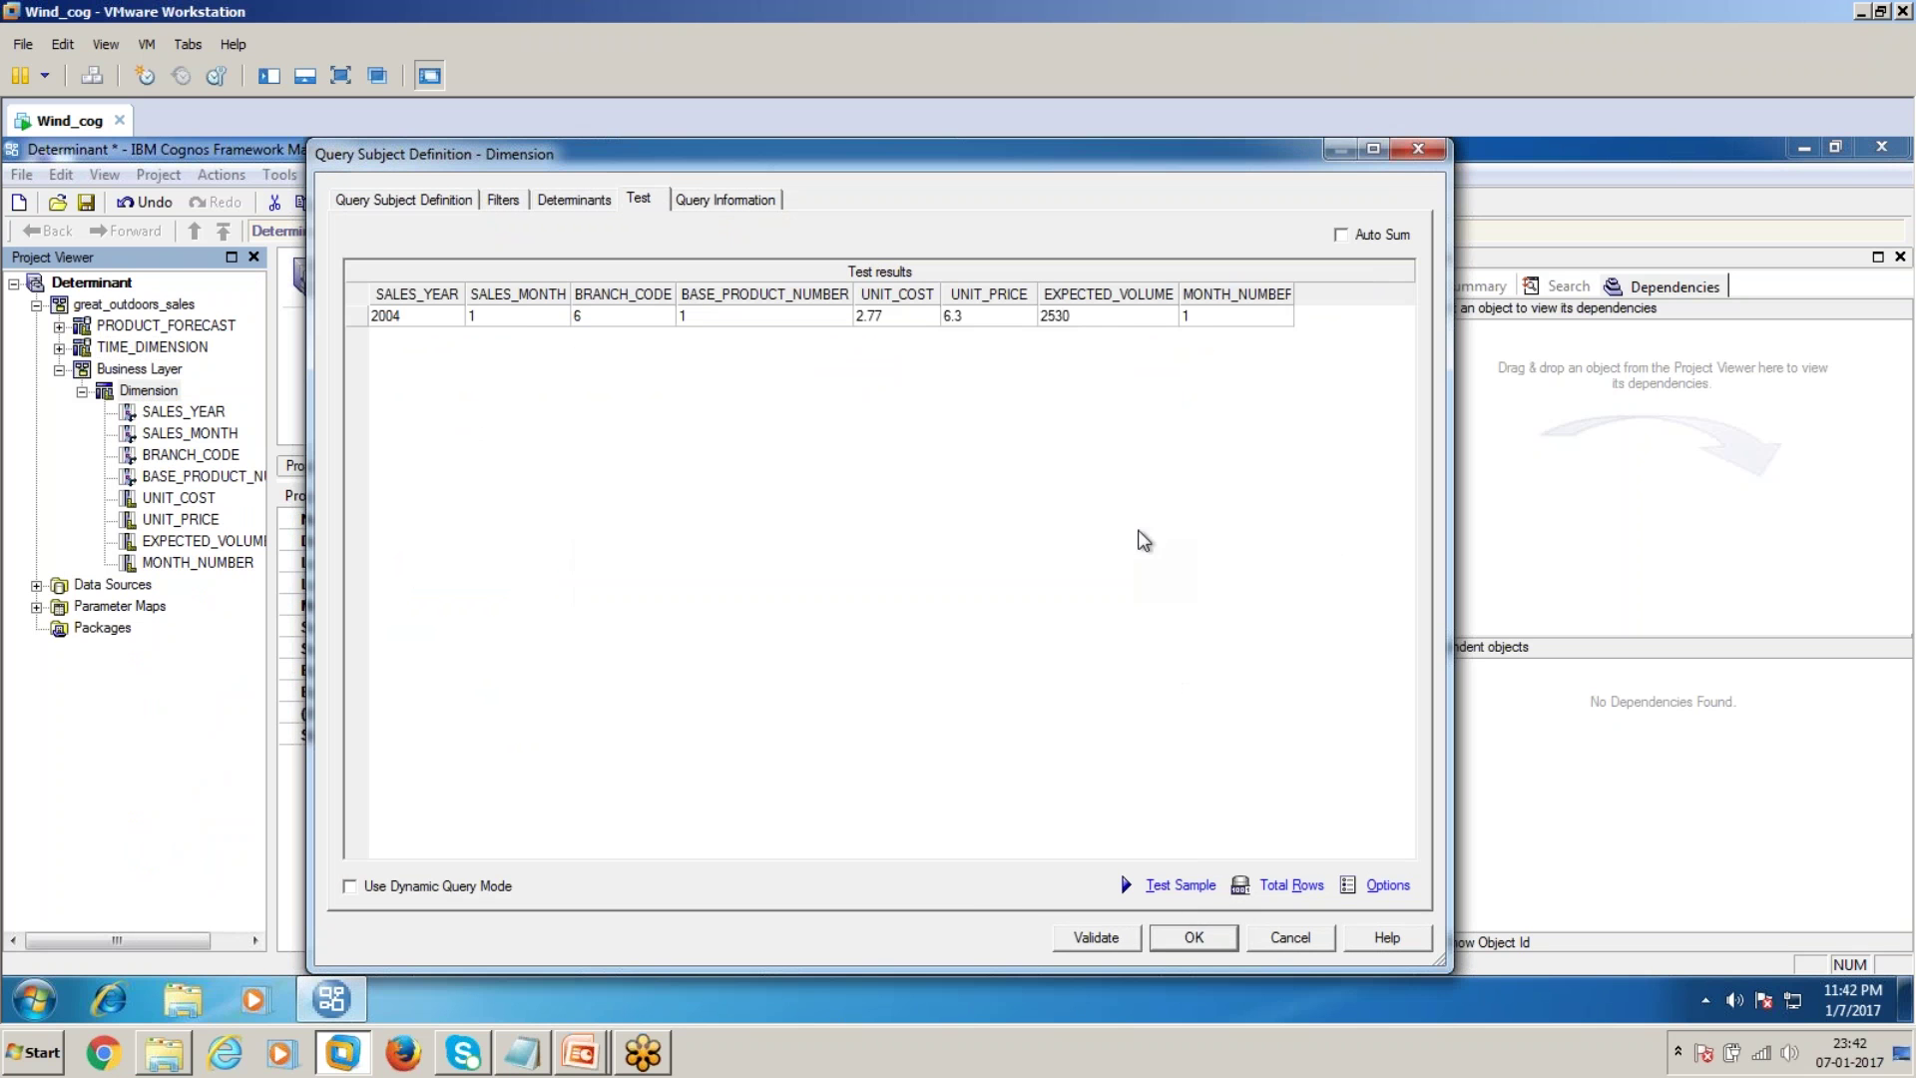
drag(1141, 309, 424, 321)
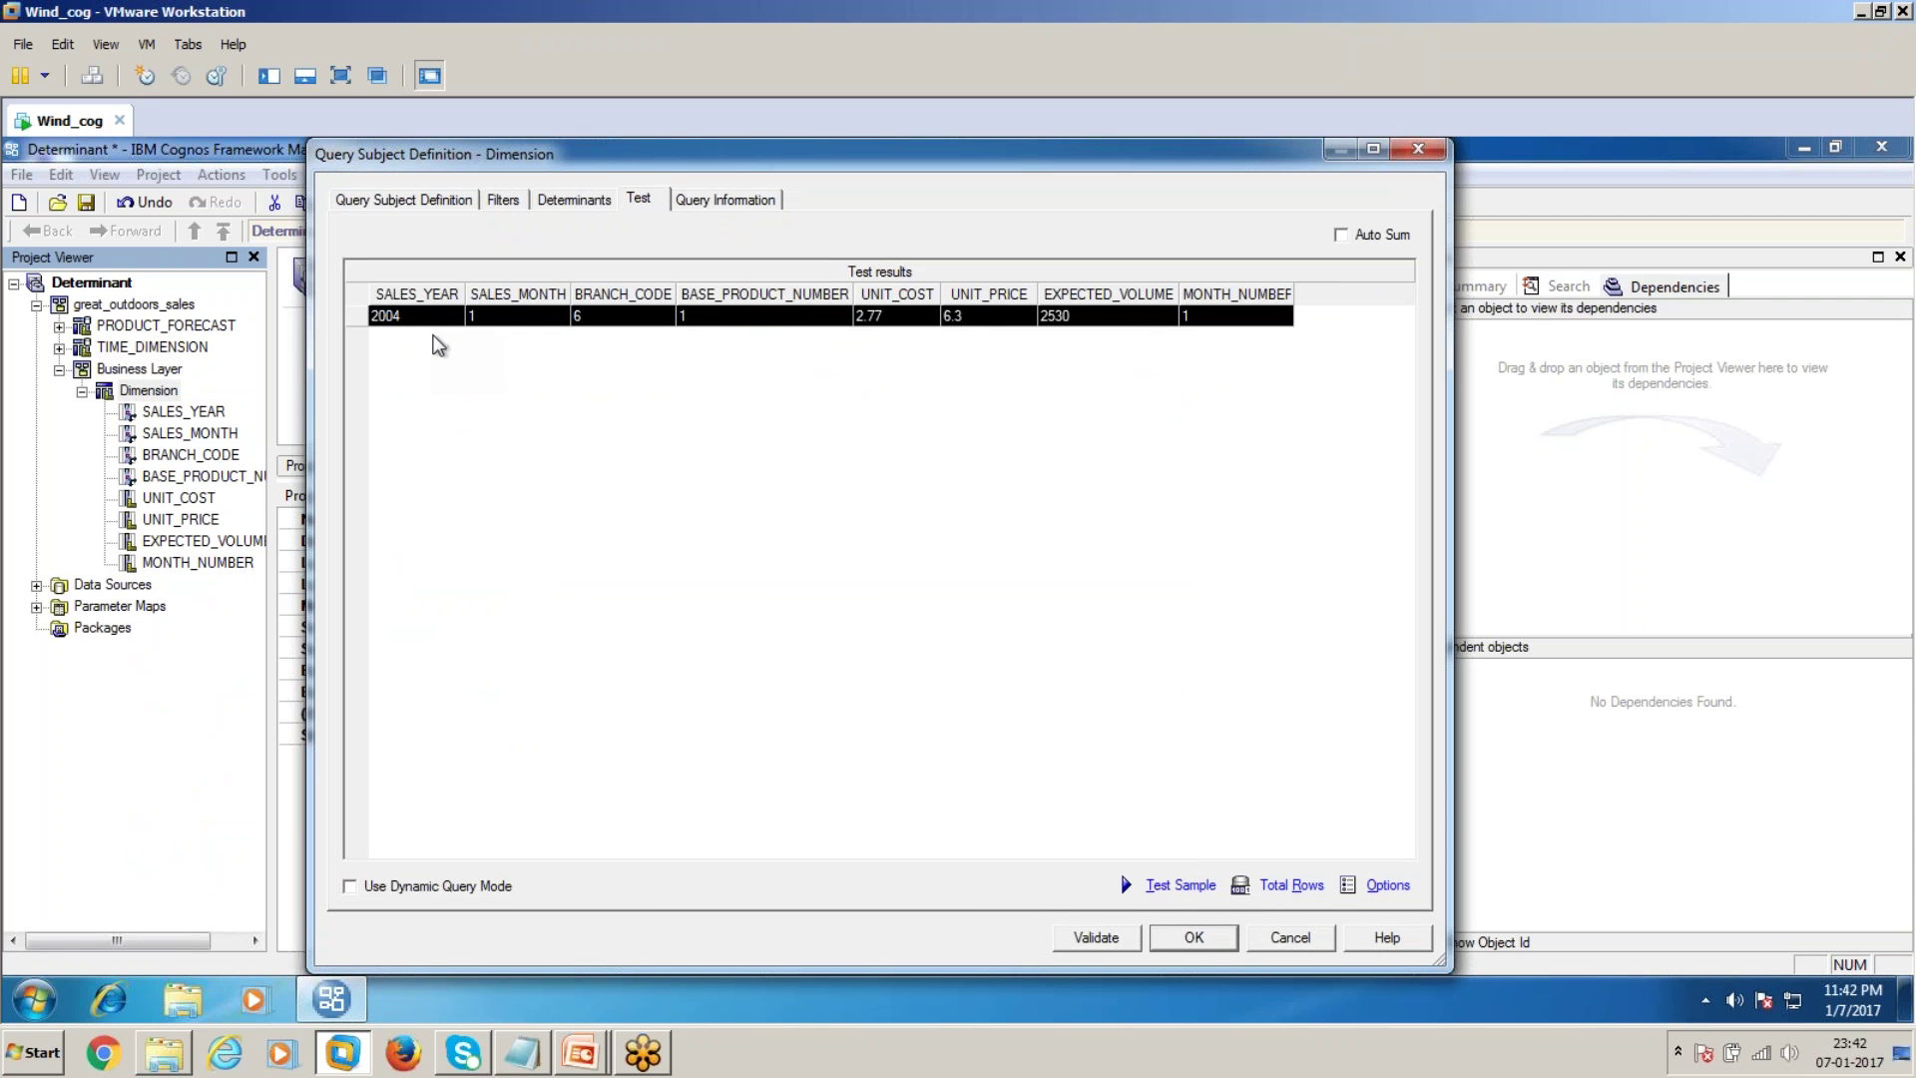